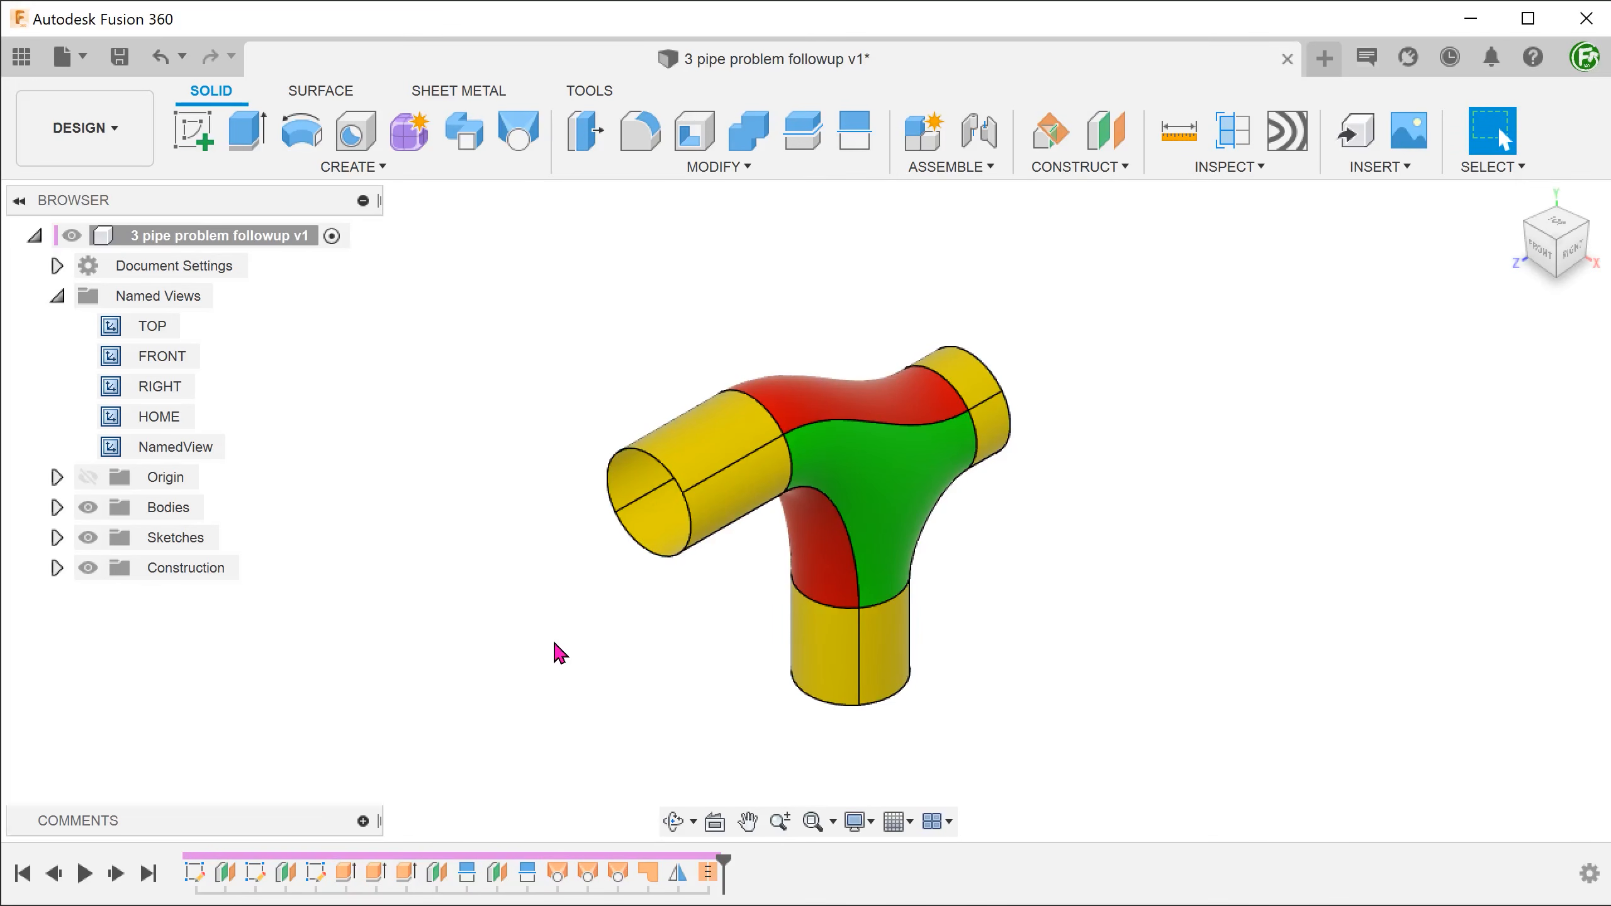
- Try a curvature weight of 0.4 on the boundary chain of the green surface patch
{"action": "right_click", "coordinate": [647, 873]}
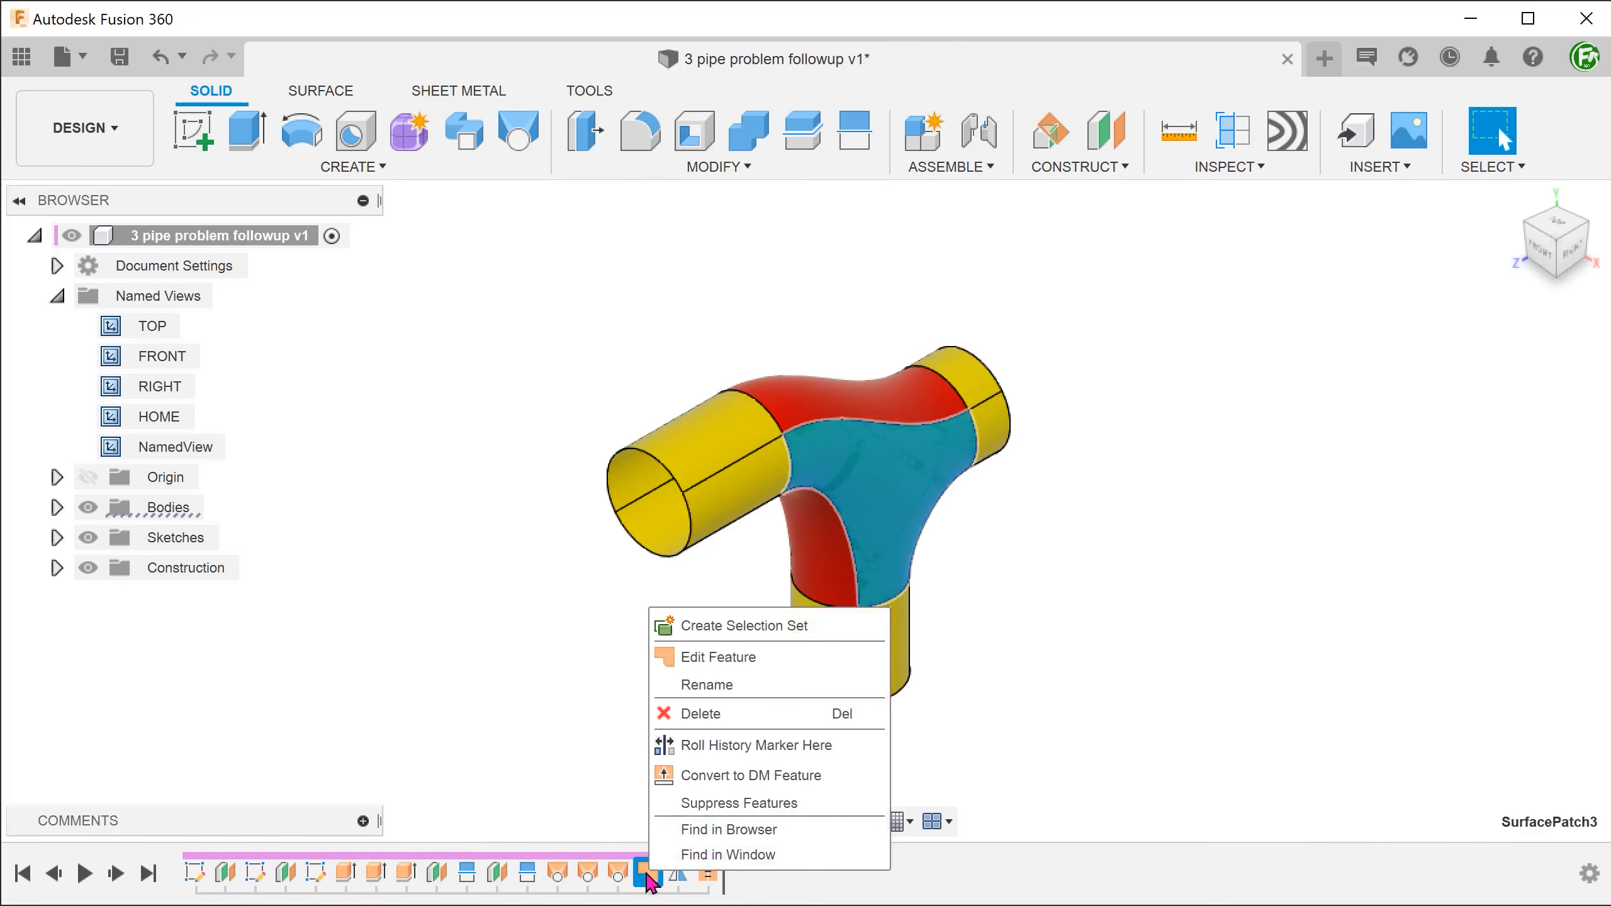
{"action": "left_click", "coordinate": [789, 670]}
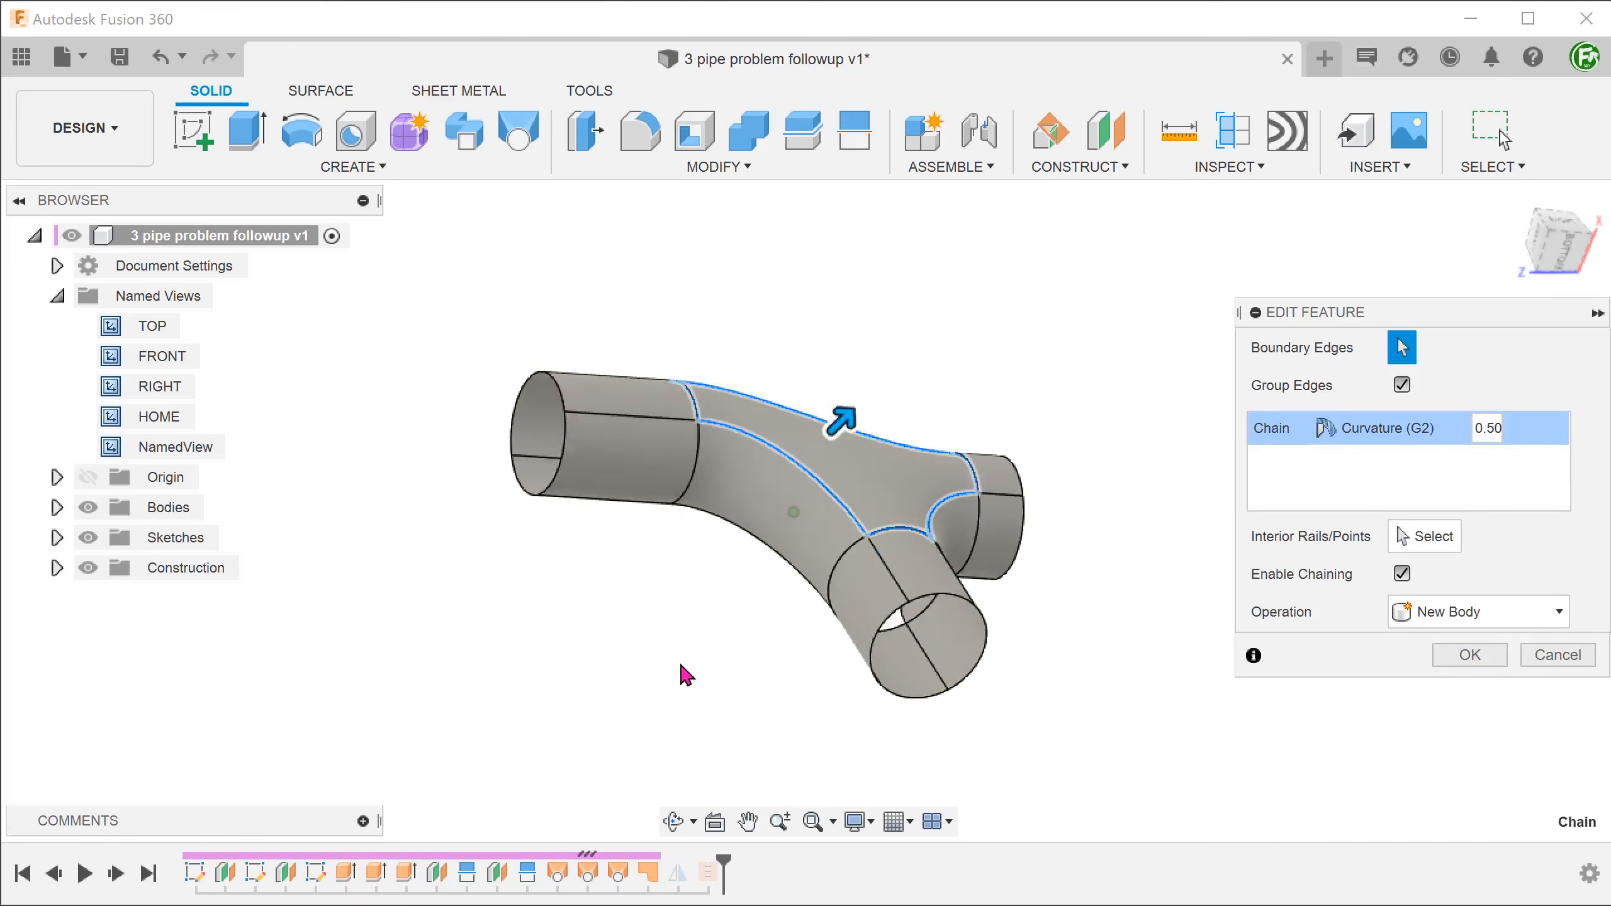
{"action": "double_click", "coordinate": [155, 452]}
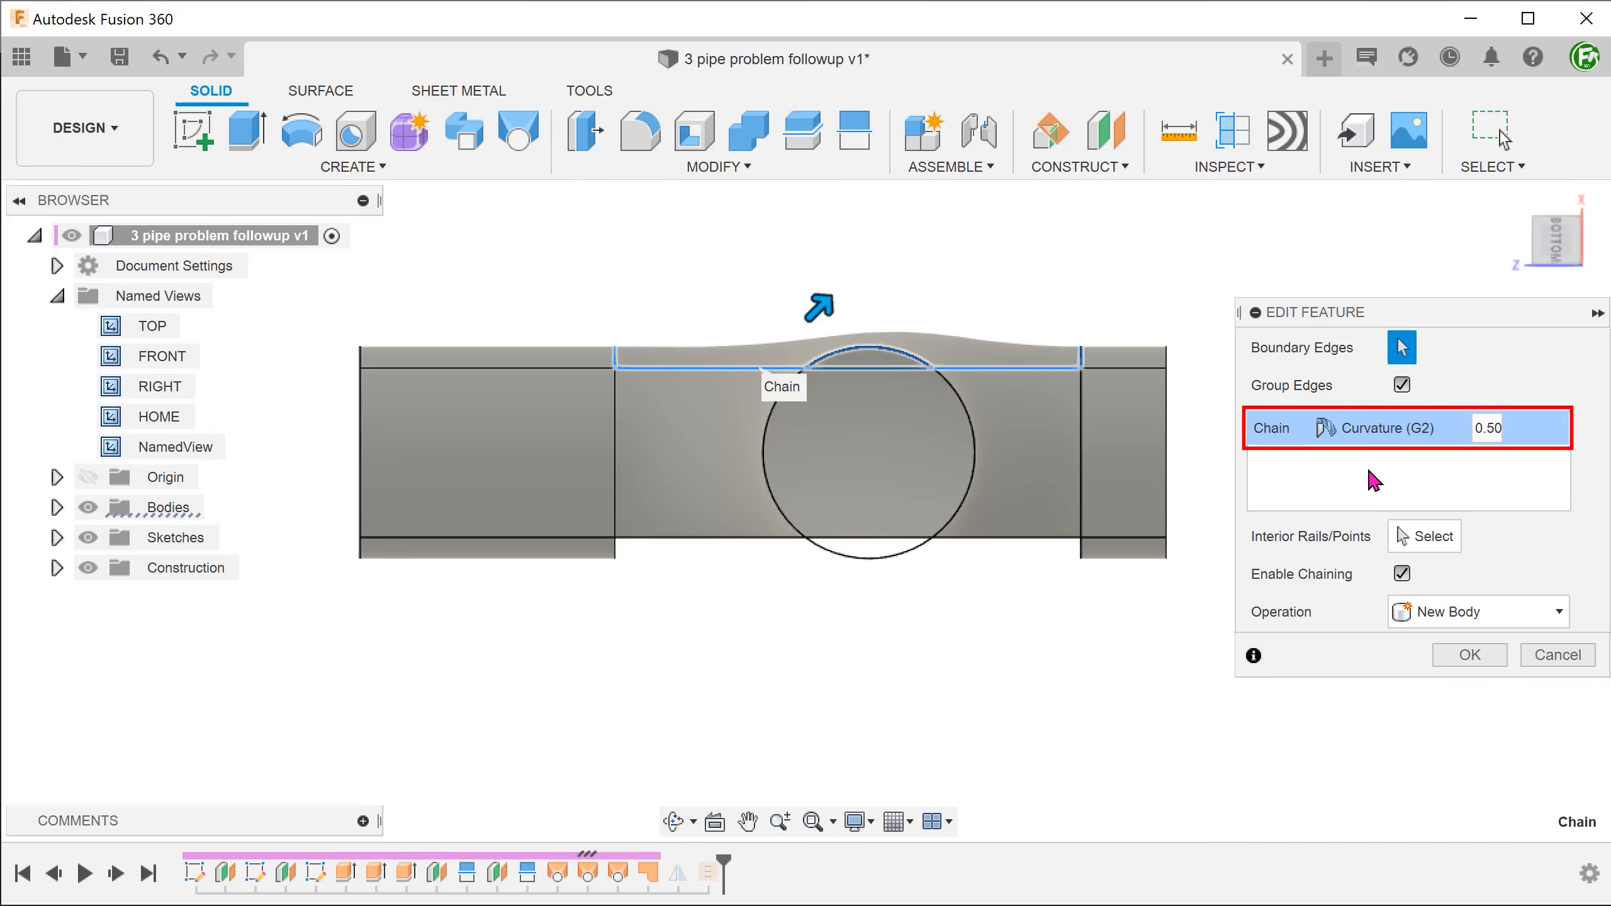
{"action": "left_click", "coordinate": [1484, 428]}
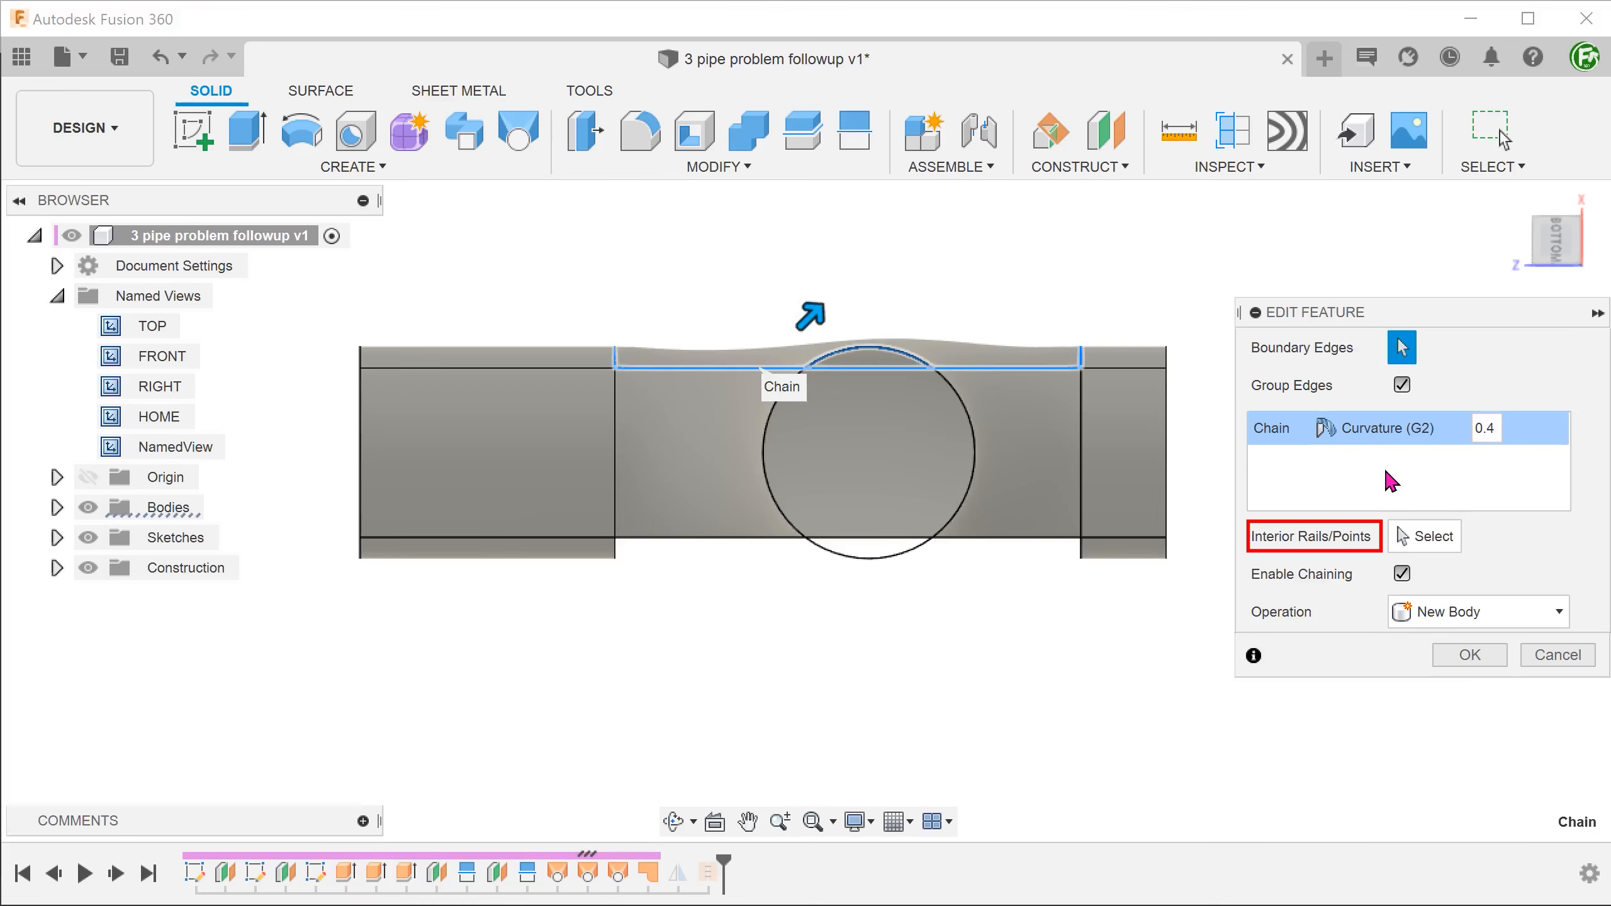
{"action": "left_click", "coordinate": [1558, 654]}
{"action": "key", "text": "l"}
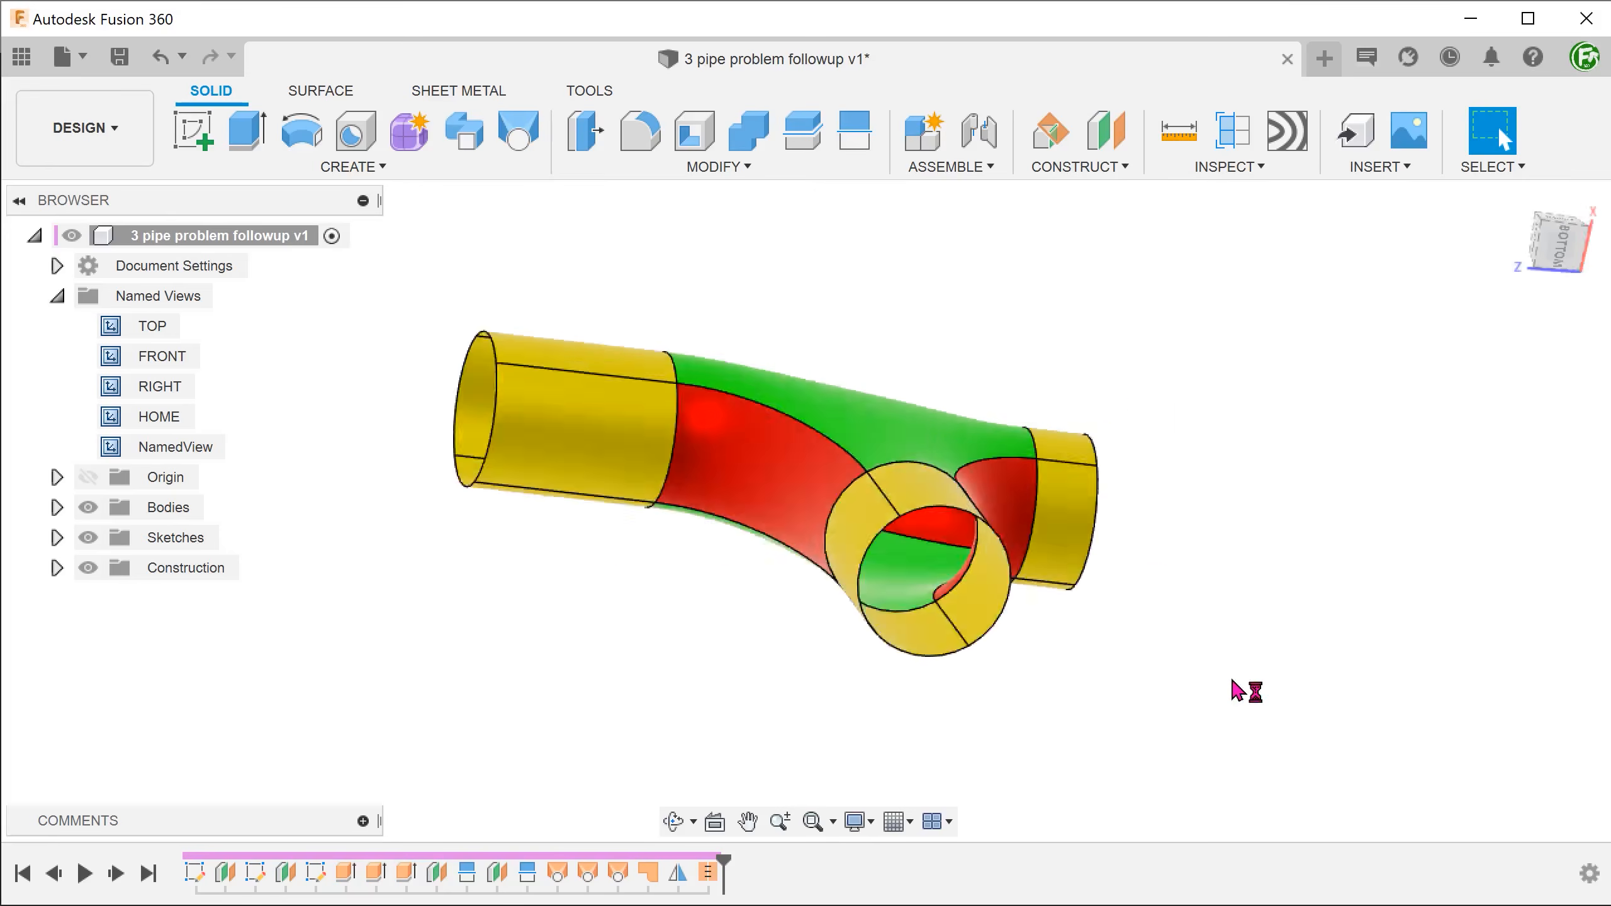
- Roll the timeline back before the green surface patch and create a plane tangent to the longer horizontal pipe's side face, referenced to a vertical origin plane
{"action": "left_click_drag", "start_coordinate": [722, 862], "coordinate": [631, 861]}
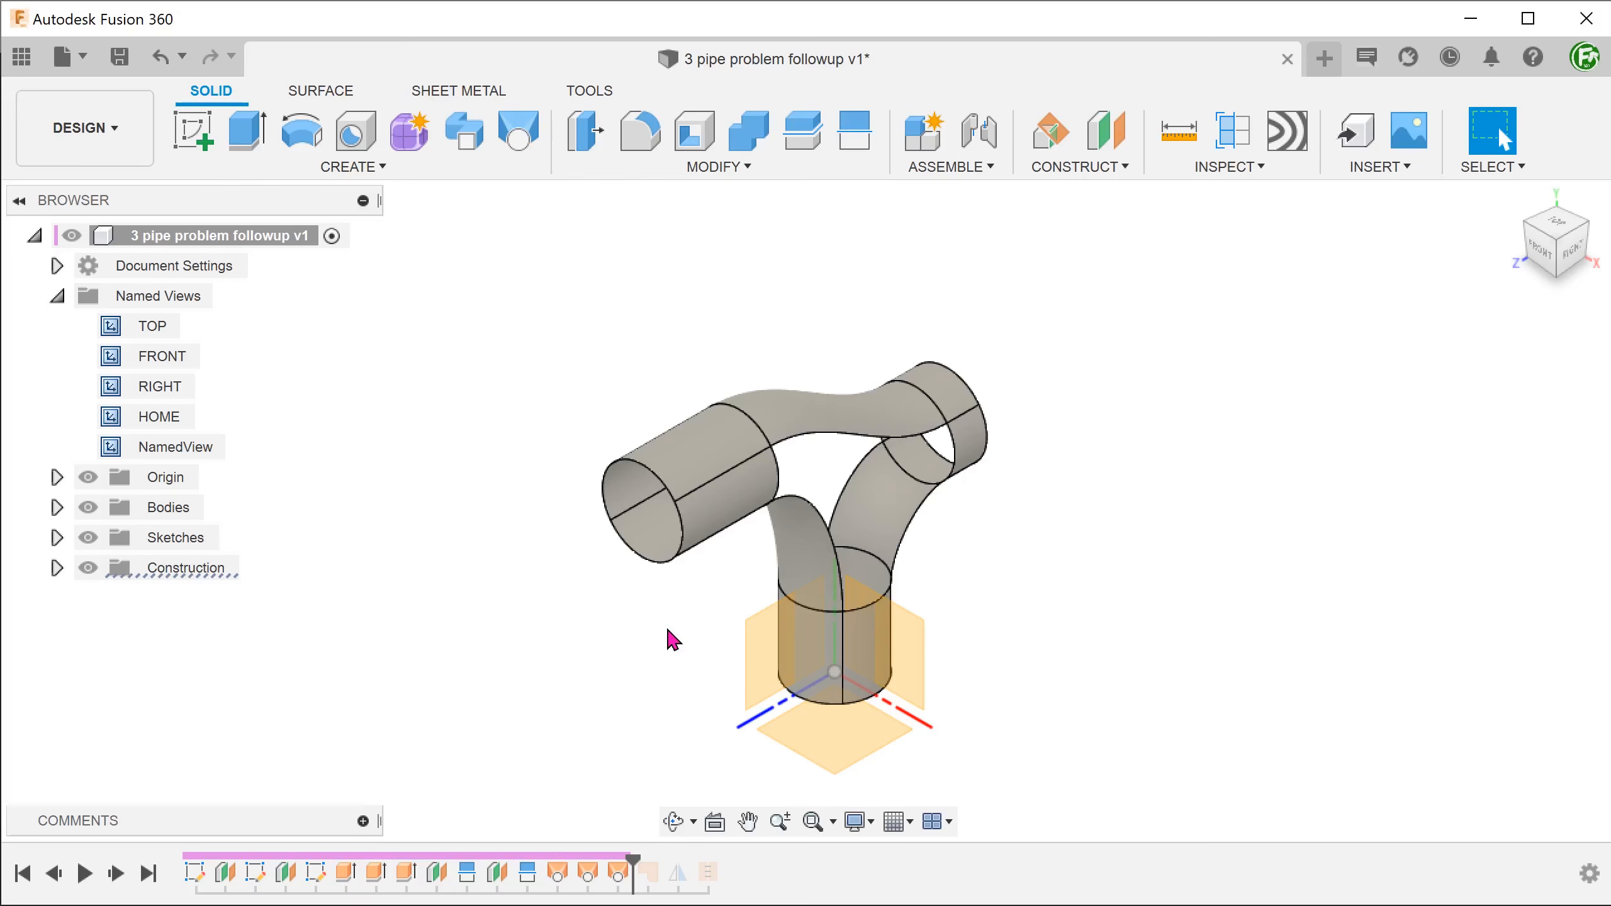
{"action": "left_click", "coordinate": [1078, 166]}
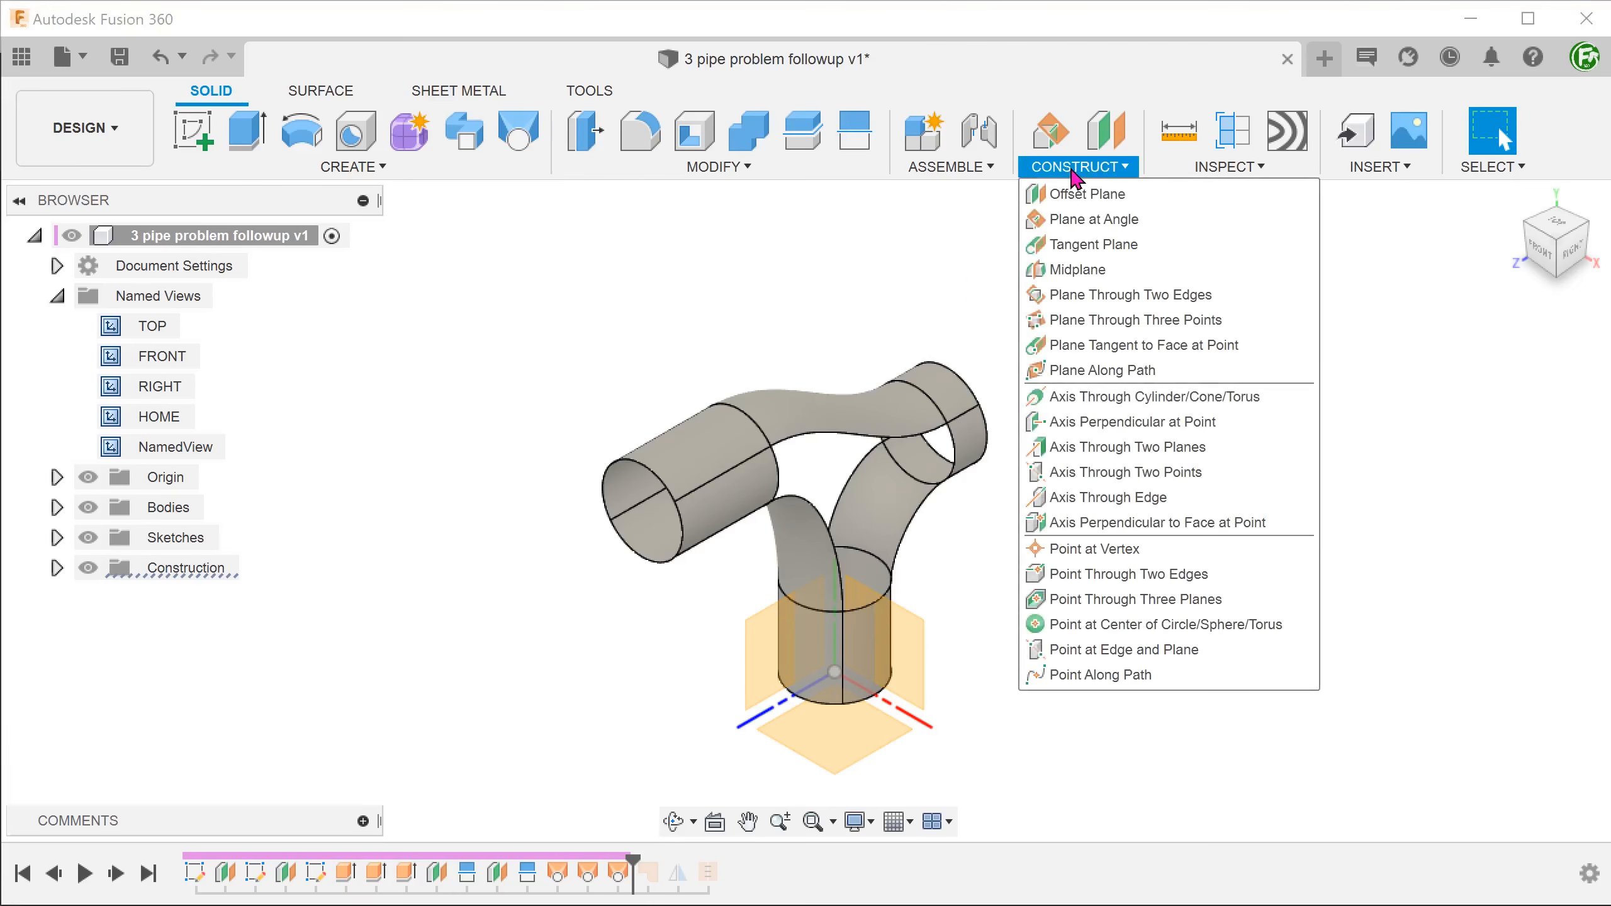
{"action": "left_click", "coordinate": [1183, 247]}
{"action": "middle_click_drag", "start_coordinate": [736, 444], "coordinate": [771, 606], "text": "shift"}
{"action": "left_click", "coordinate": [685, 432]}
{"action": "left_click", "coordinate": [771, 604]}
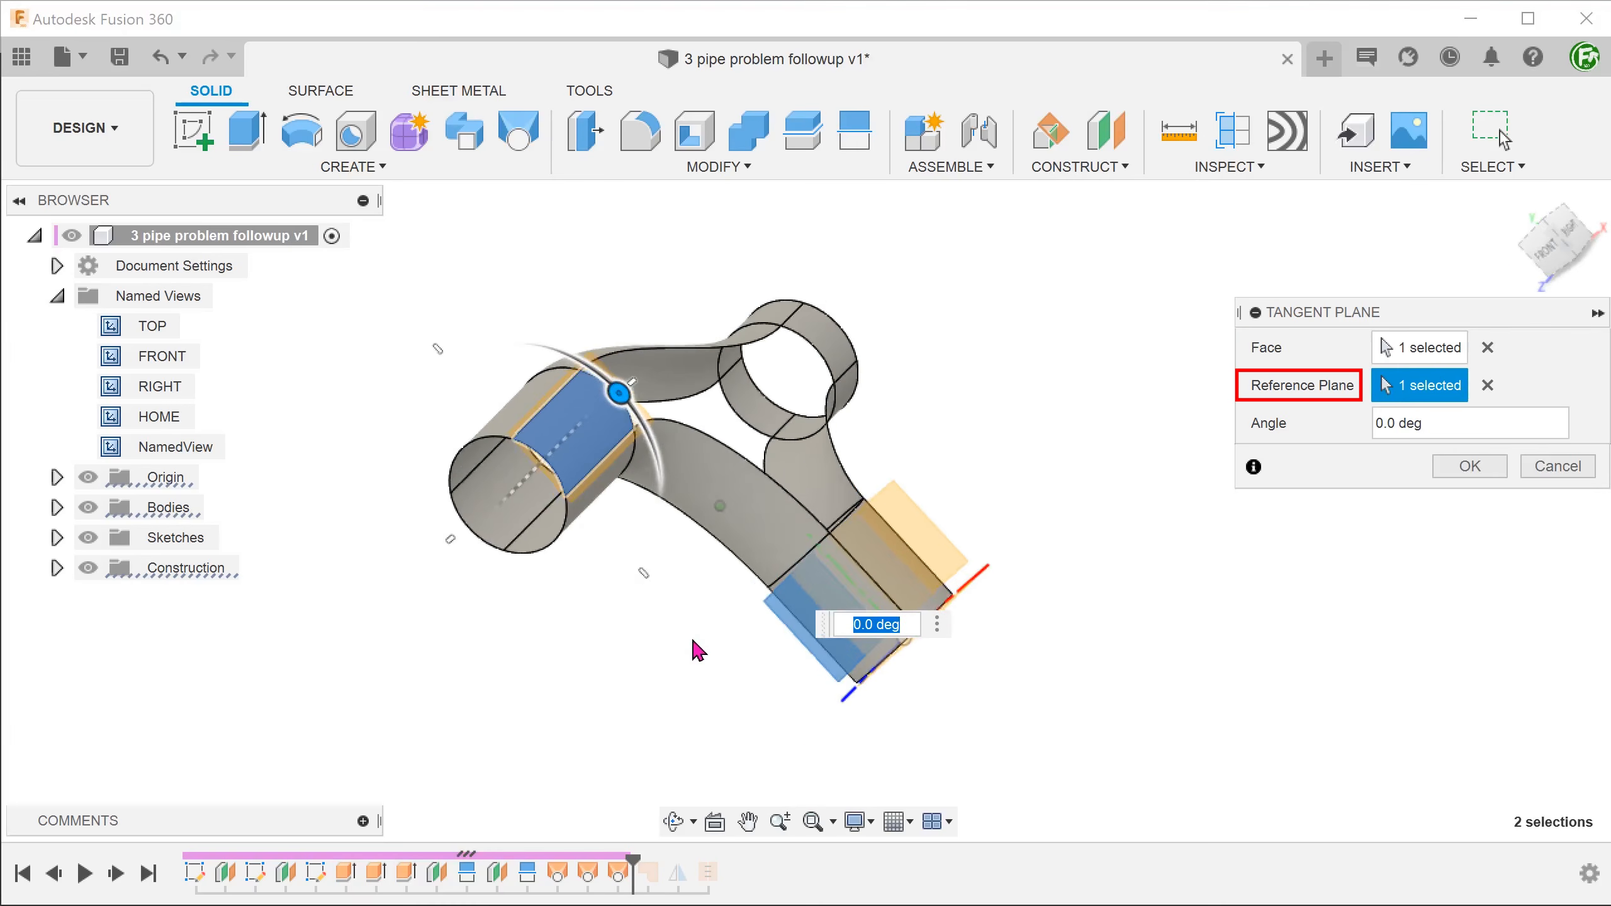
{"action": "middle_click_drag", "start_coordinate": [694, 645], "coordinate": [694, 645], "text": "shift"}
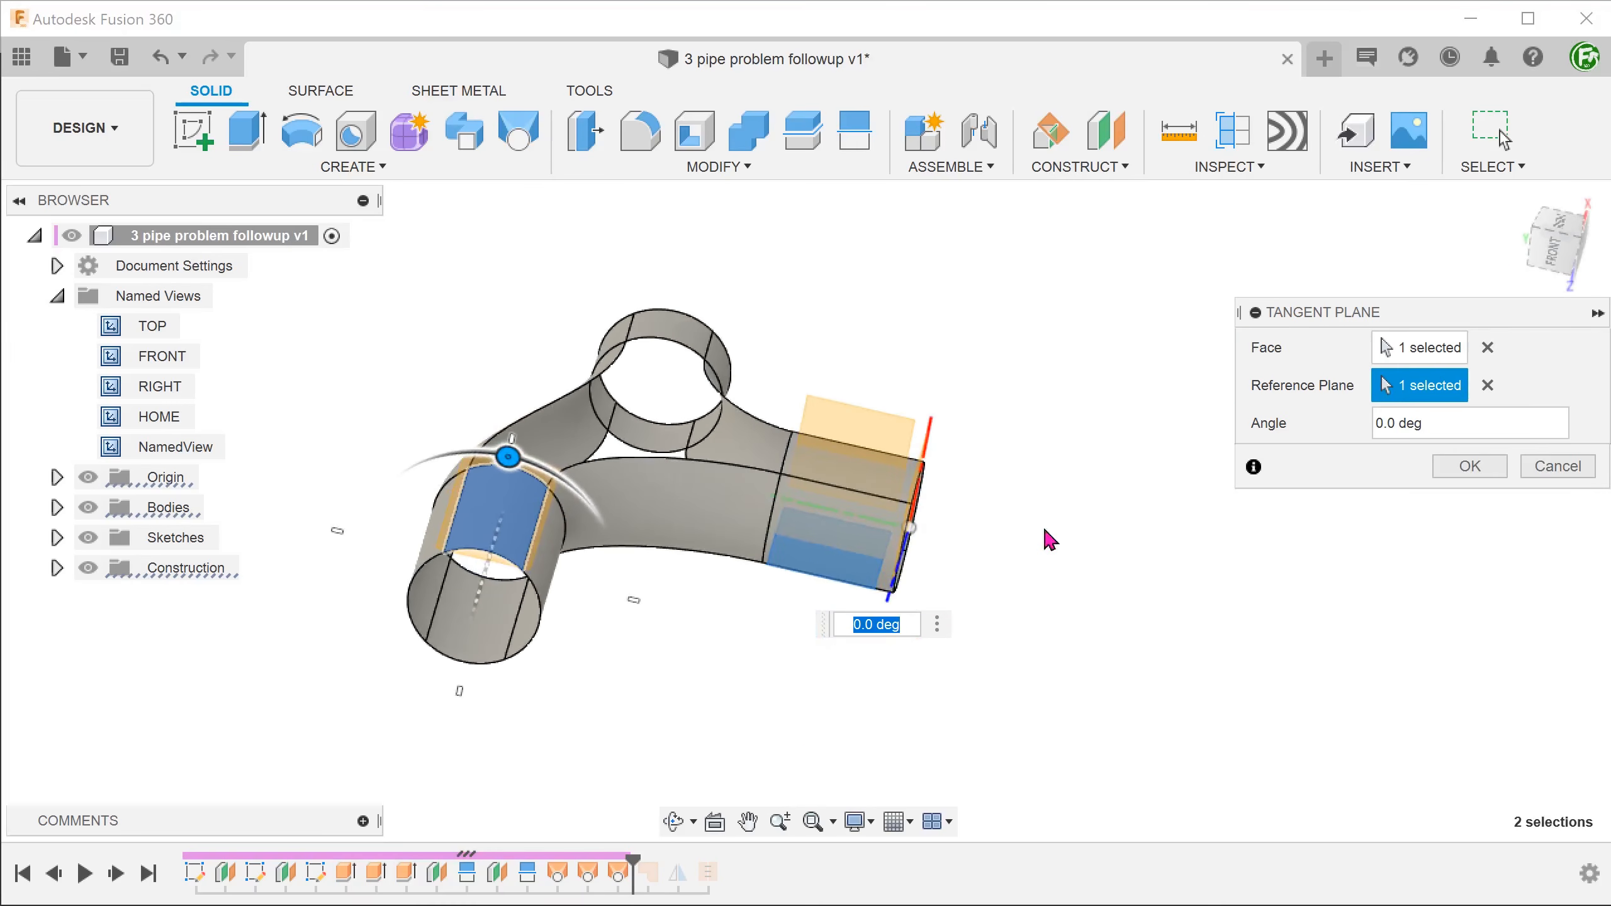
{"action": "left_click", "coordinate": [1466, 465]}
{"action": "scroll", "coordinate": [571, 501], "scroll_direction": "up", "scroll_amount": 2}
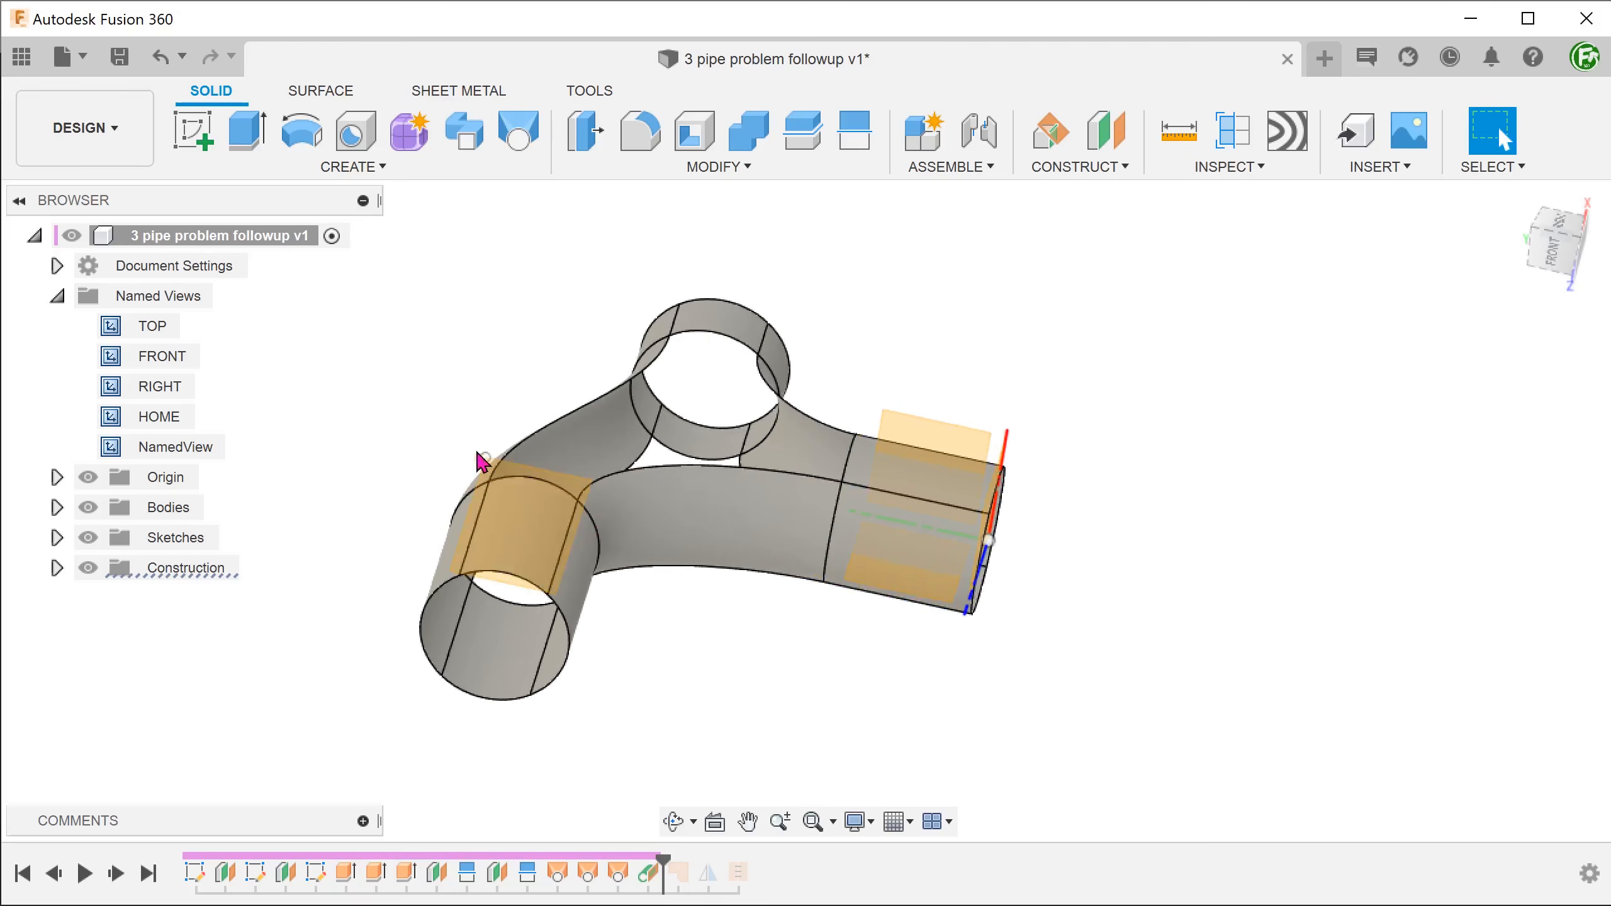
- Enlarge the new tangent plane so that it spans the whole three-pipe junction
{"action": "left_click_drag", "start_coordinate": [479, 451], "coordinate": [423, 305]}
{"action": "middle_click_drag", "start_coordinate": [641, 358], "coordinate": [1190, 447], "text": "shift"}
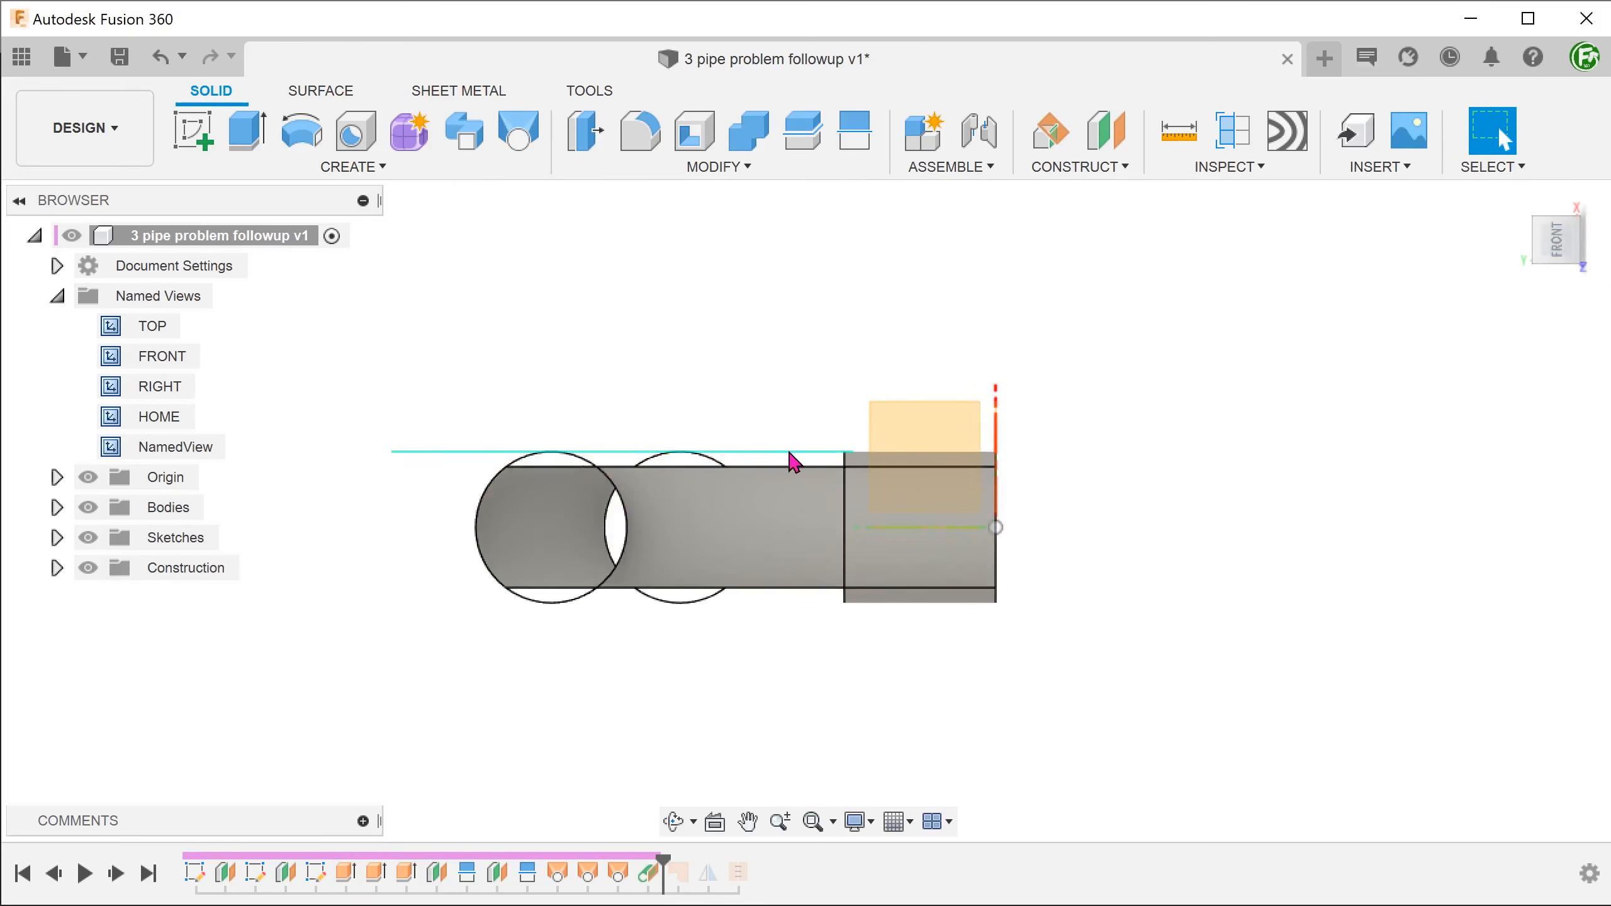
{"action": "left_click", "coordinate": [790, 452]}
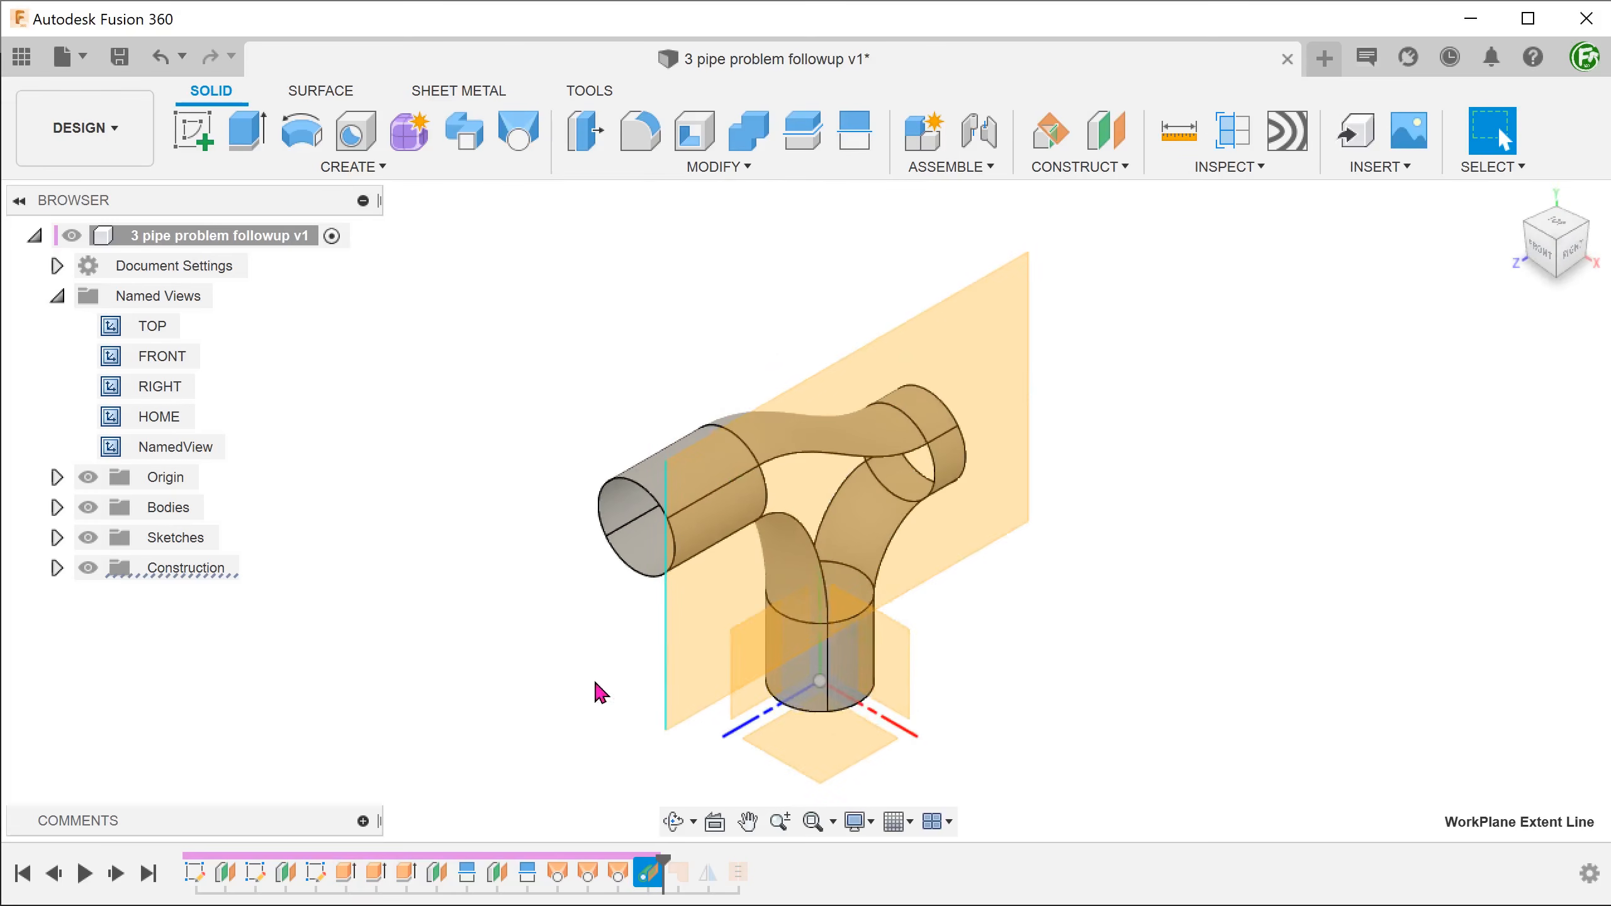
- Start a sketch on the tangent plane and project the lower edge of the upper curved surface joining the two horizontal pipes
{"action": "left_click", "coordinate": [194, 132]}
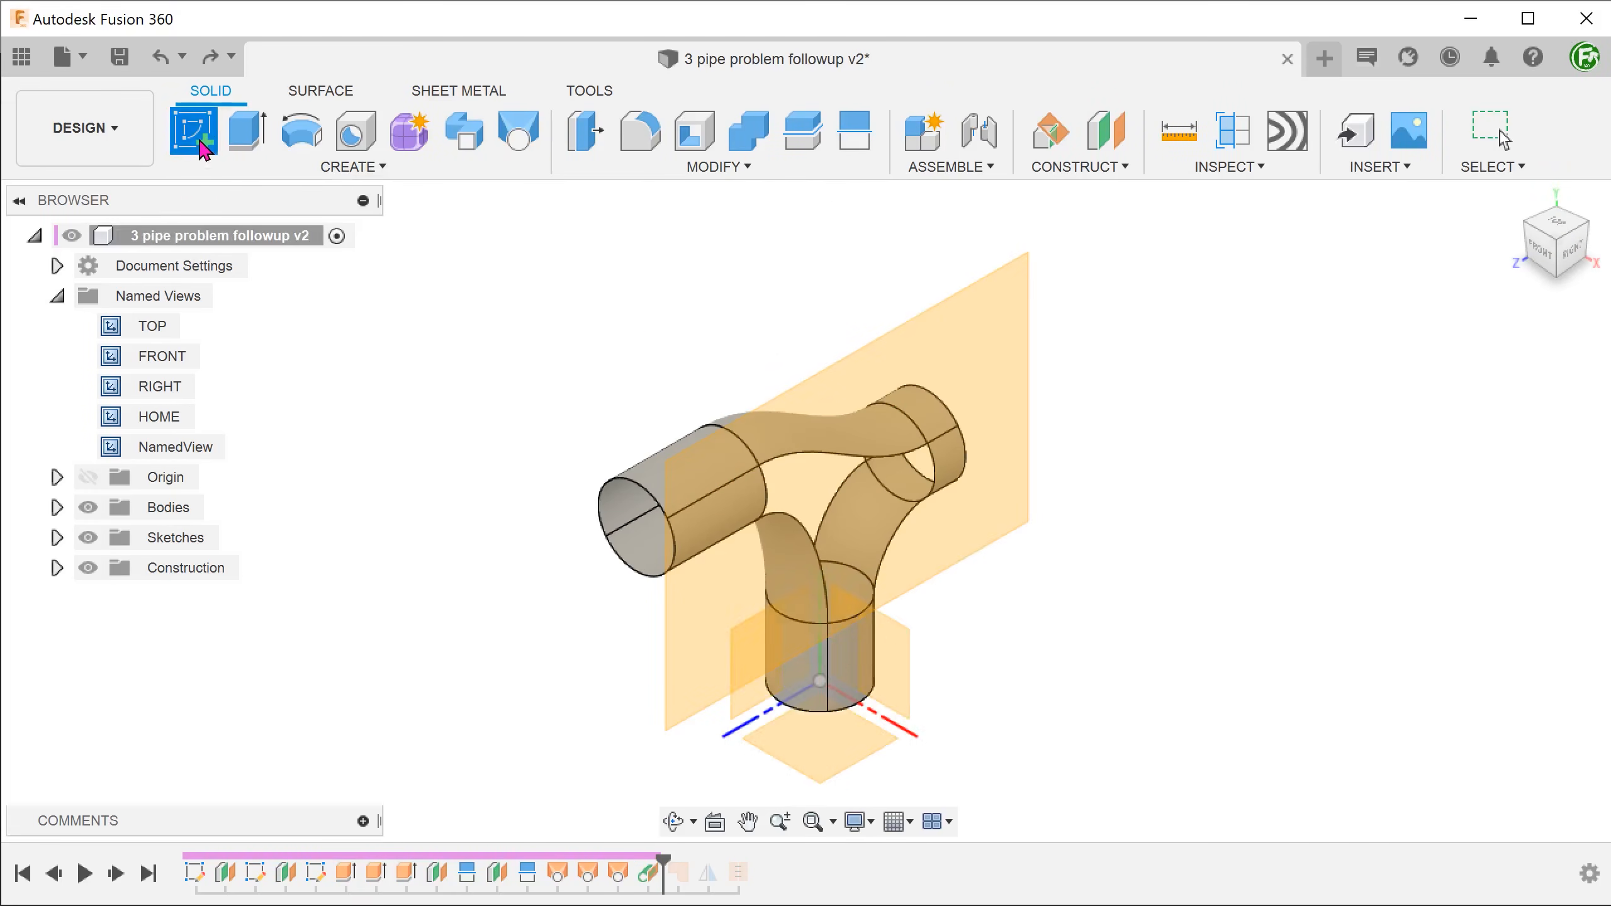
{"action": "left_click", "coordinate": [909, 374]}
{"action": "scroll", "coordinate": [694, 712], "scroll_direction": "up", "scroll_amount": 5}
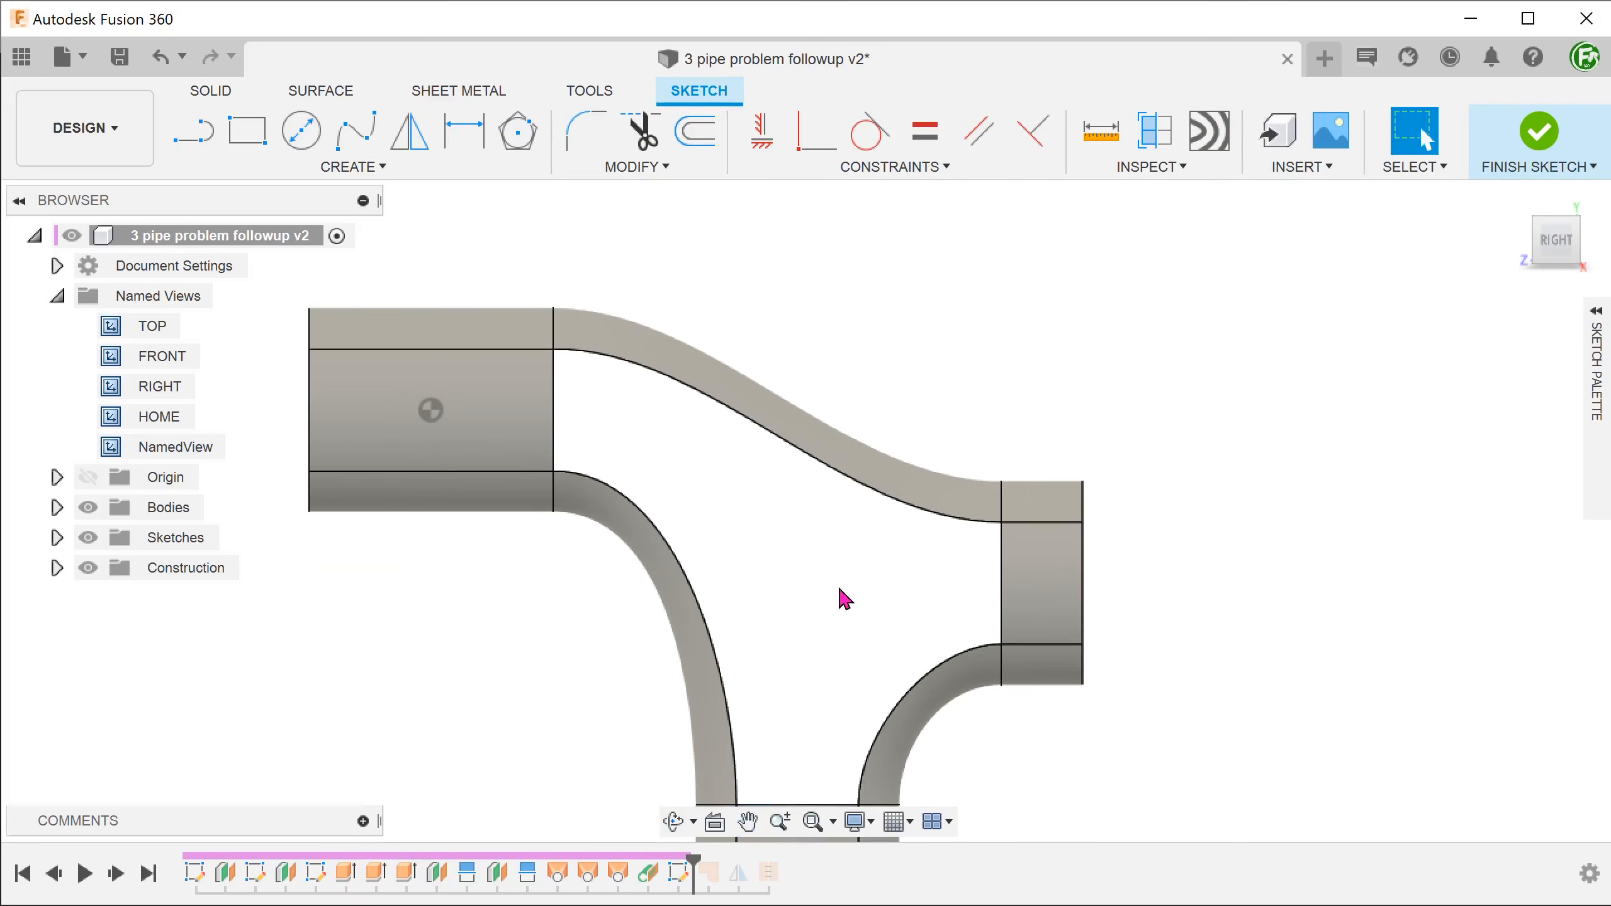
{"action": "left_click", "coordinate": [847, 482]}
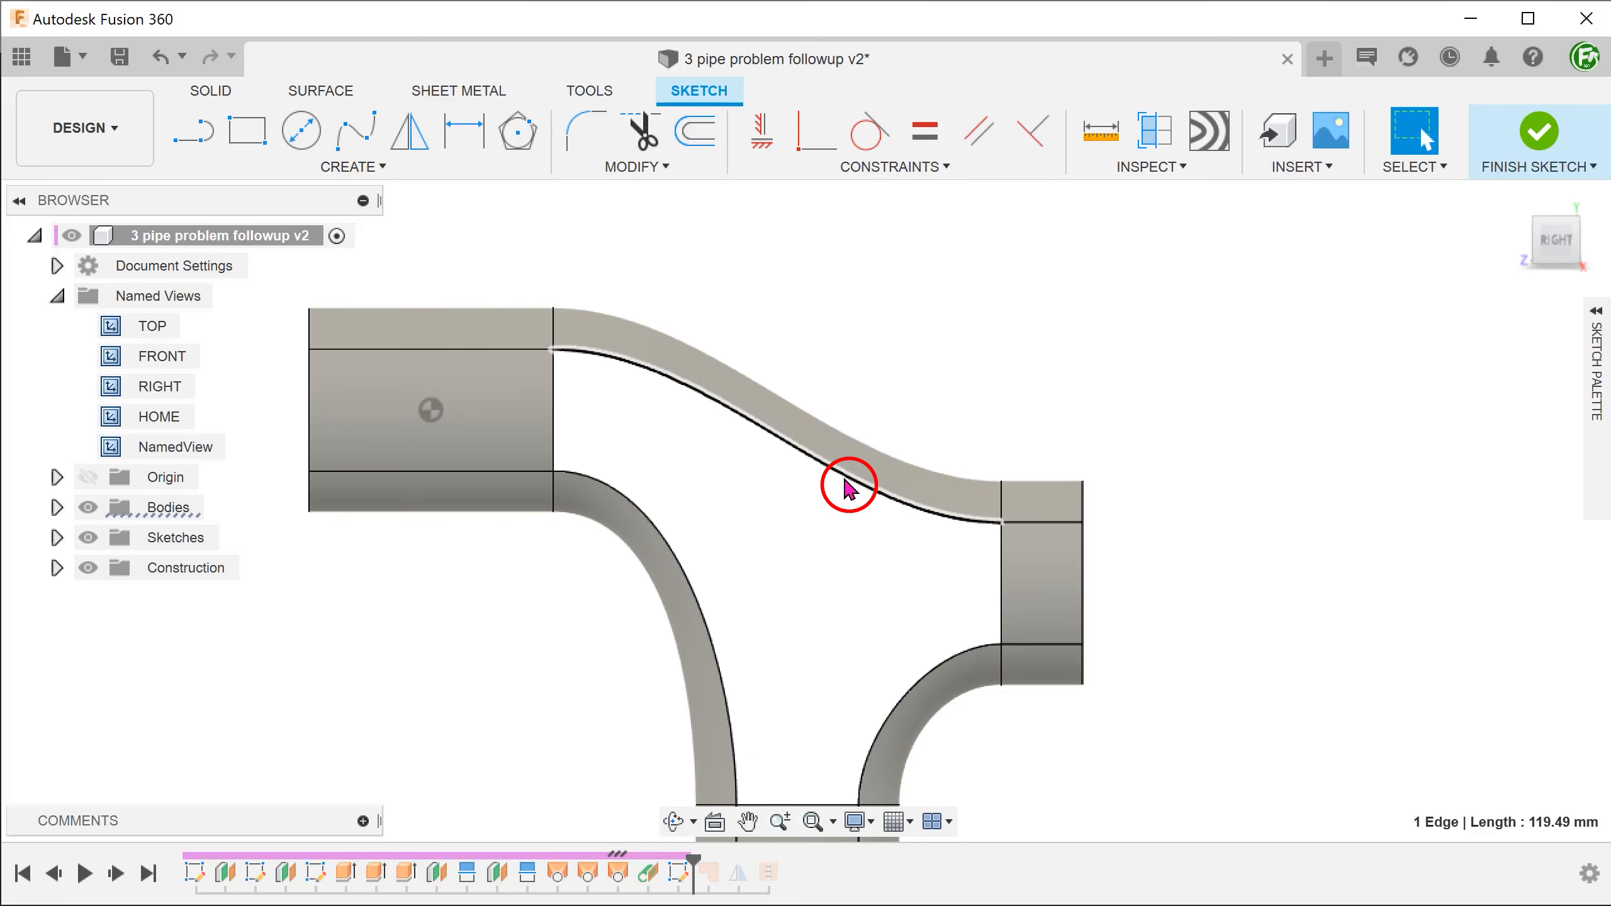
{"action": "key", "text": "p"}
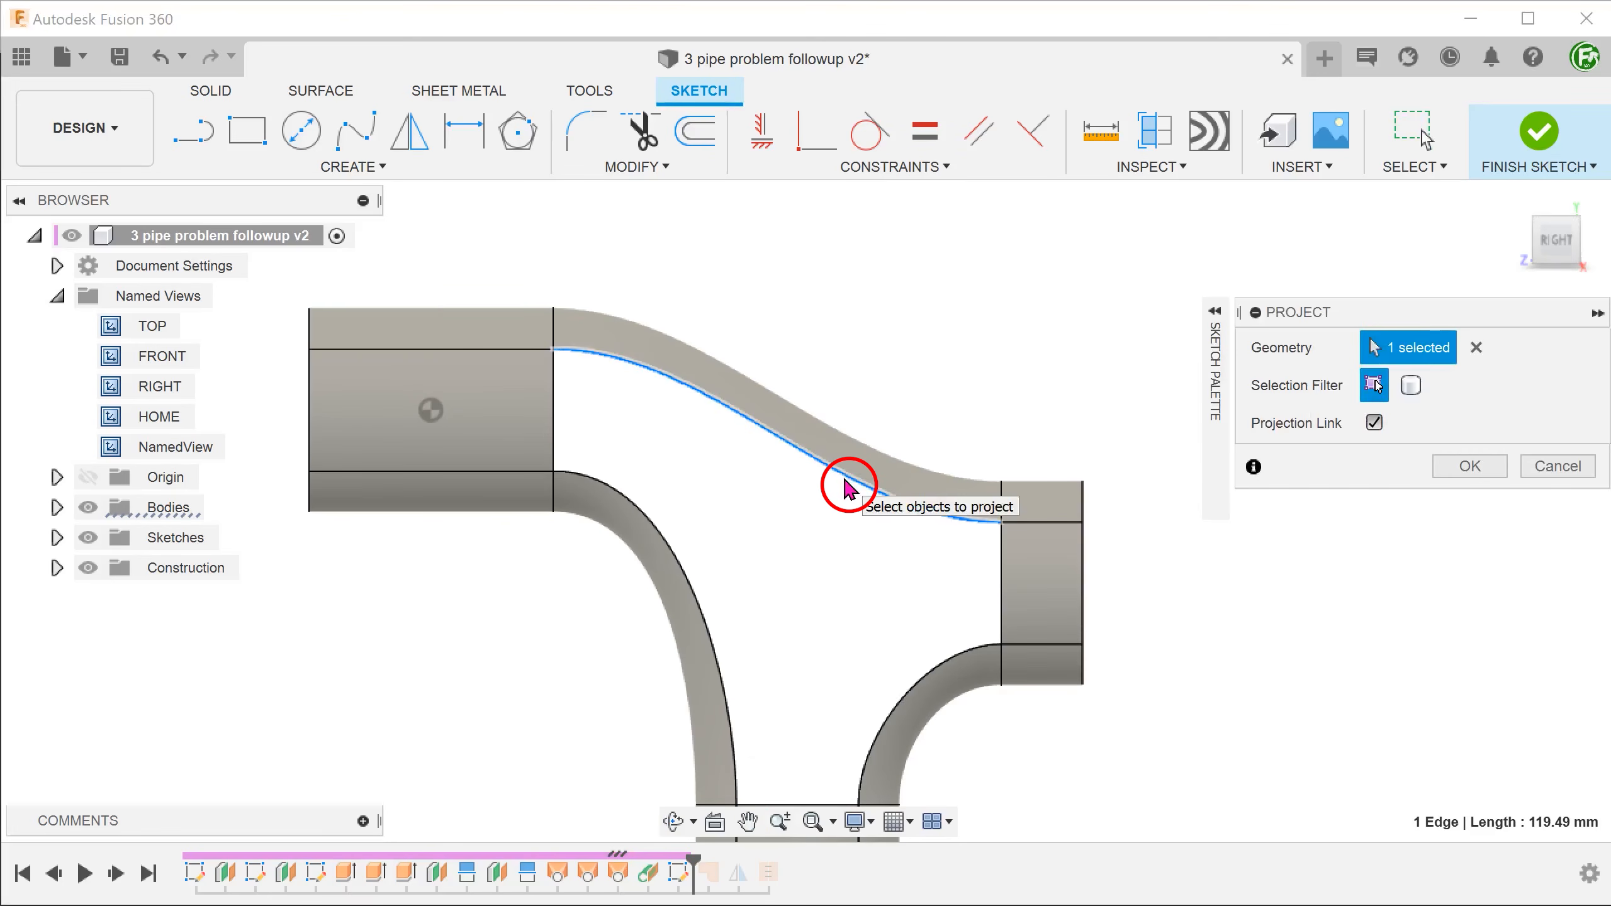
{"action": "left_click", "coordinate": [1455, 469]}
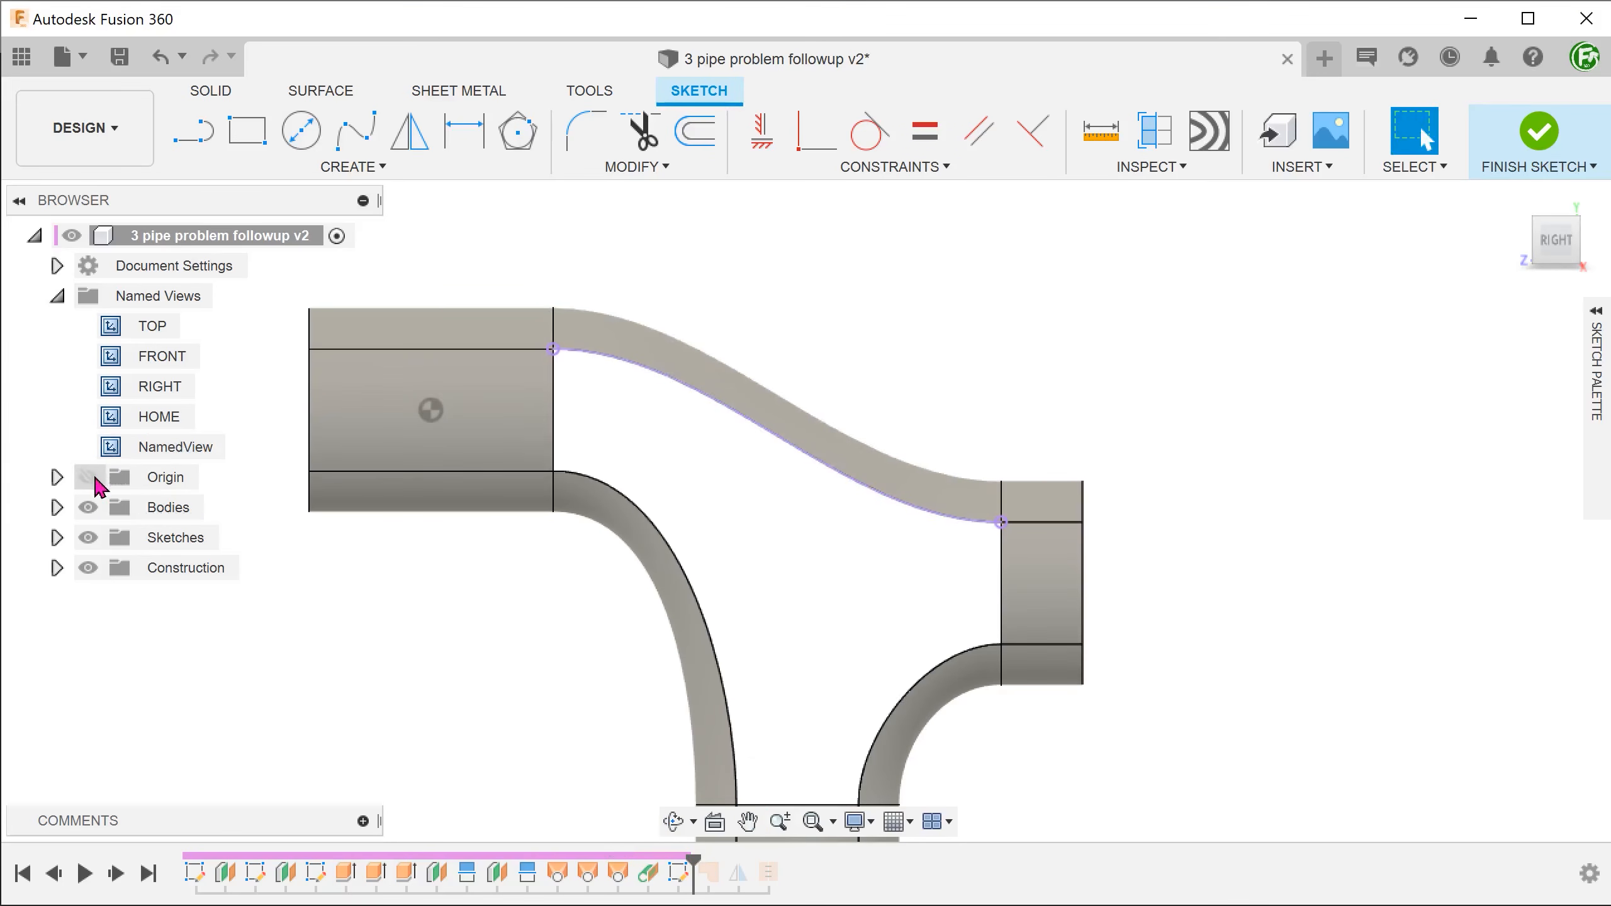
{"action": "left_click", "coordinate": [88, 509]}
{"action": "left_click", "coordinate": [89, 509]}
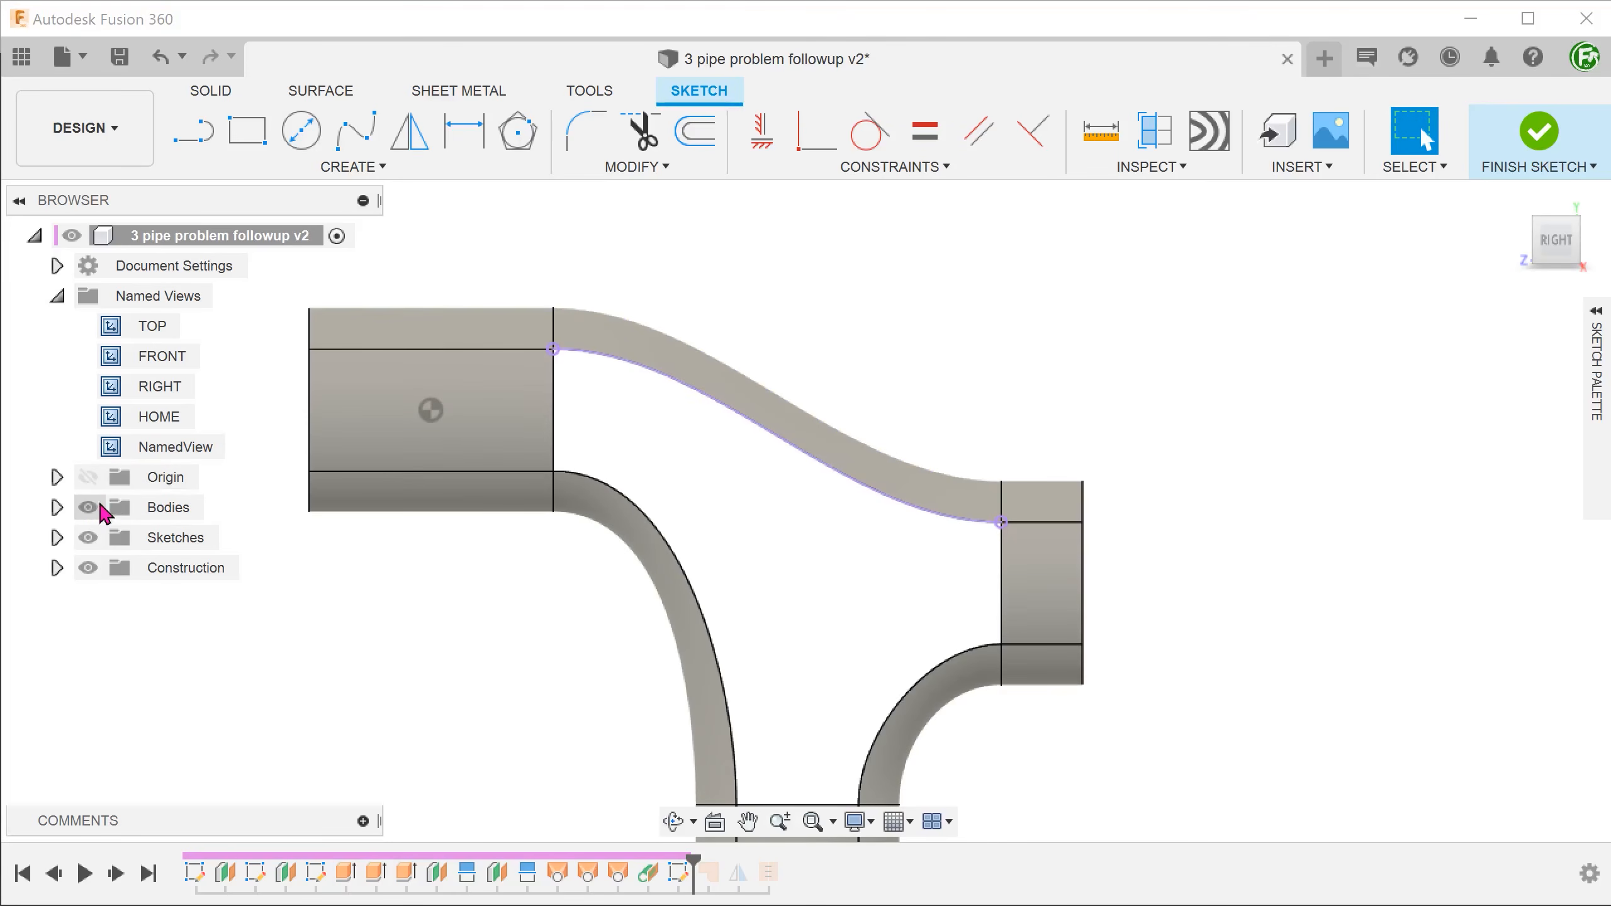
- Offset the projected spline 15 mm downward to the pipes' centre lines and finish the sketch
{"action": "left_click", "coordinate": [695, 132]}
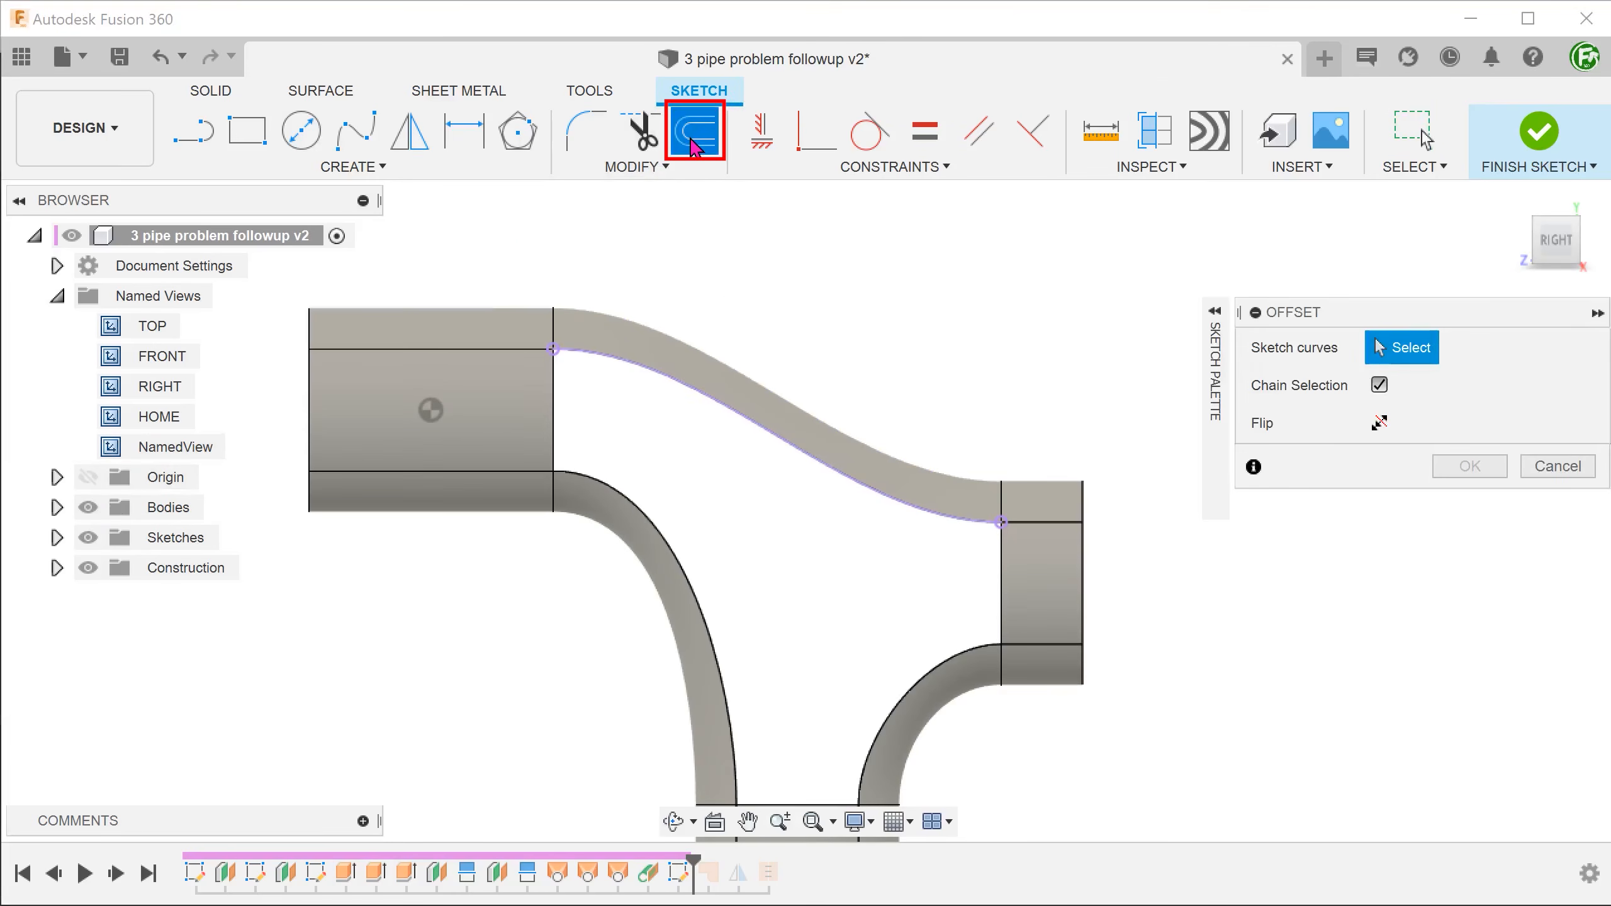
{"action": "left_click", "coordinate": [701, 394]}
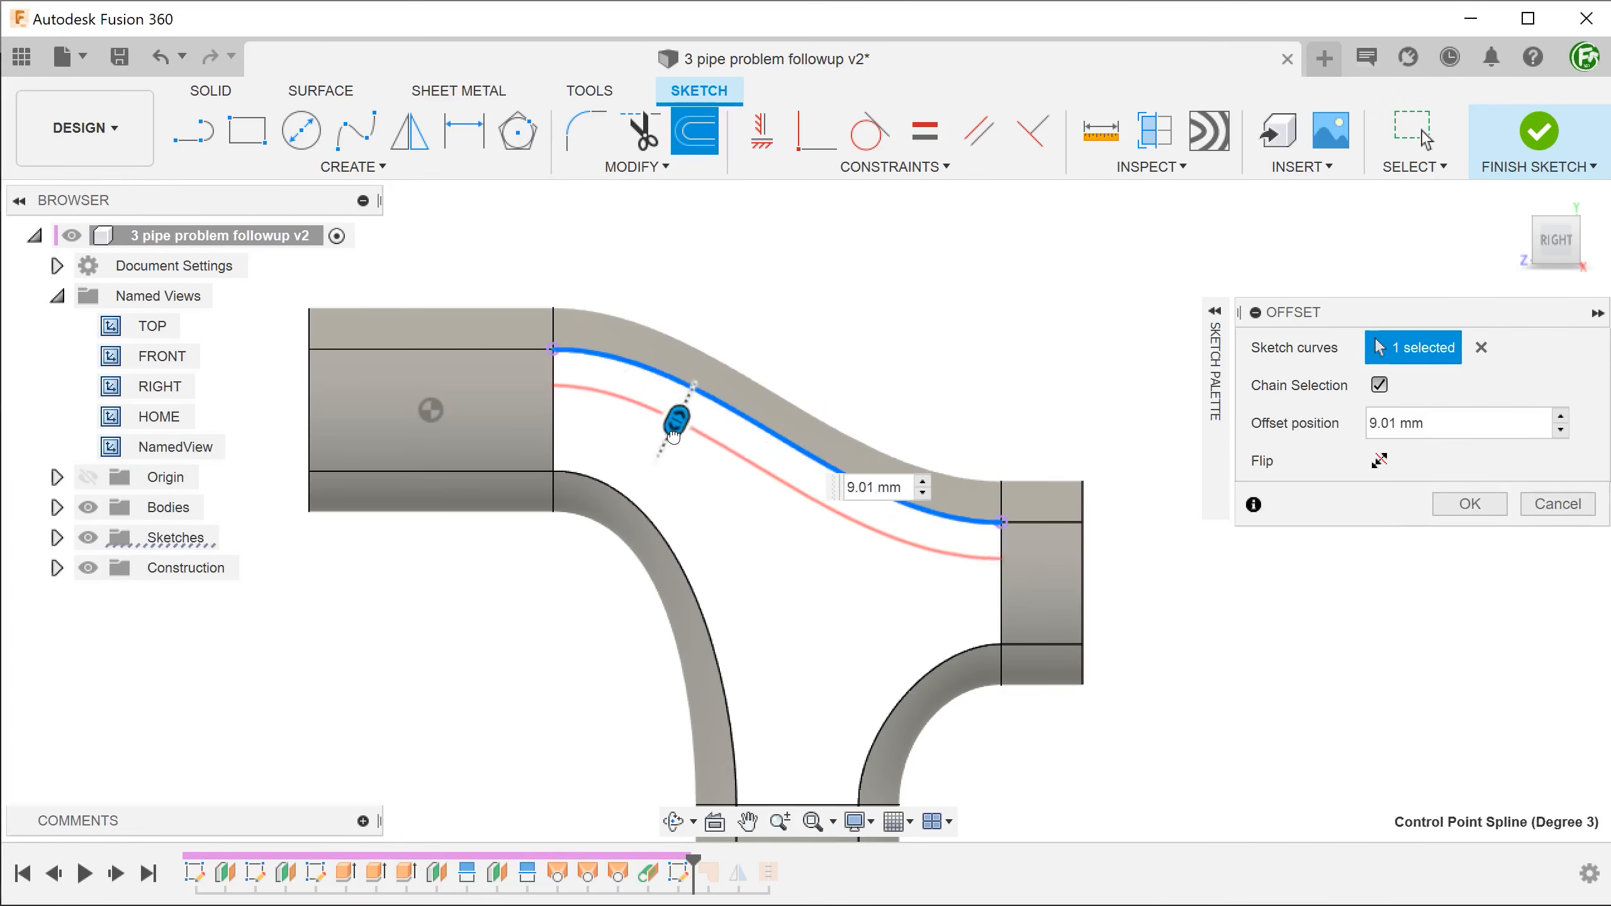
{"action": "type", "text": "15"}
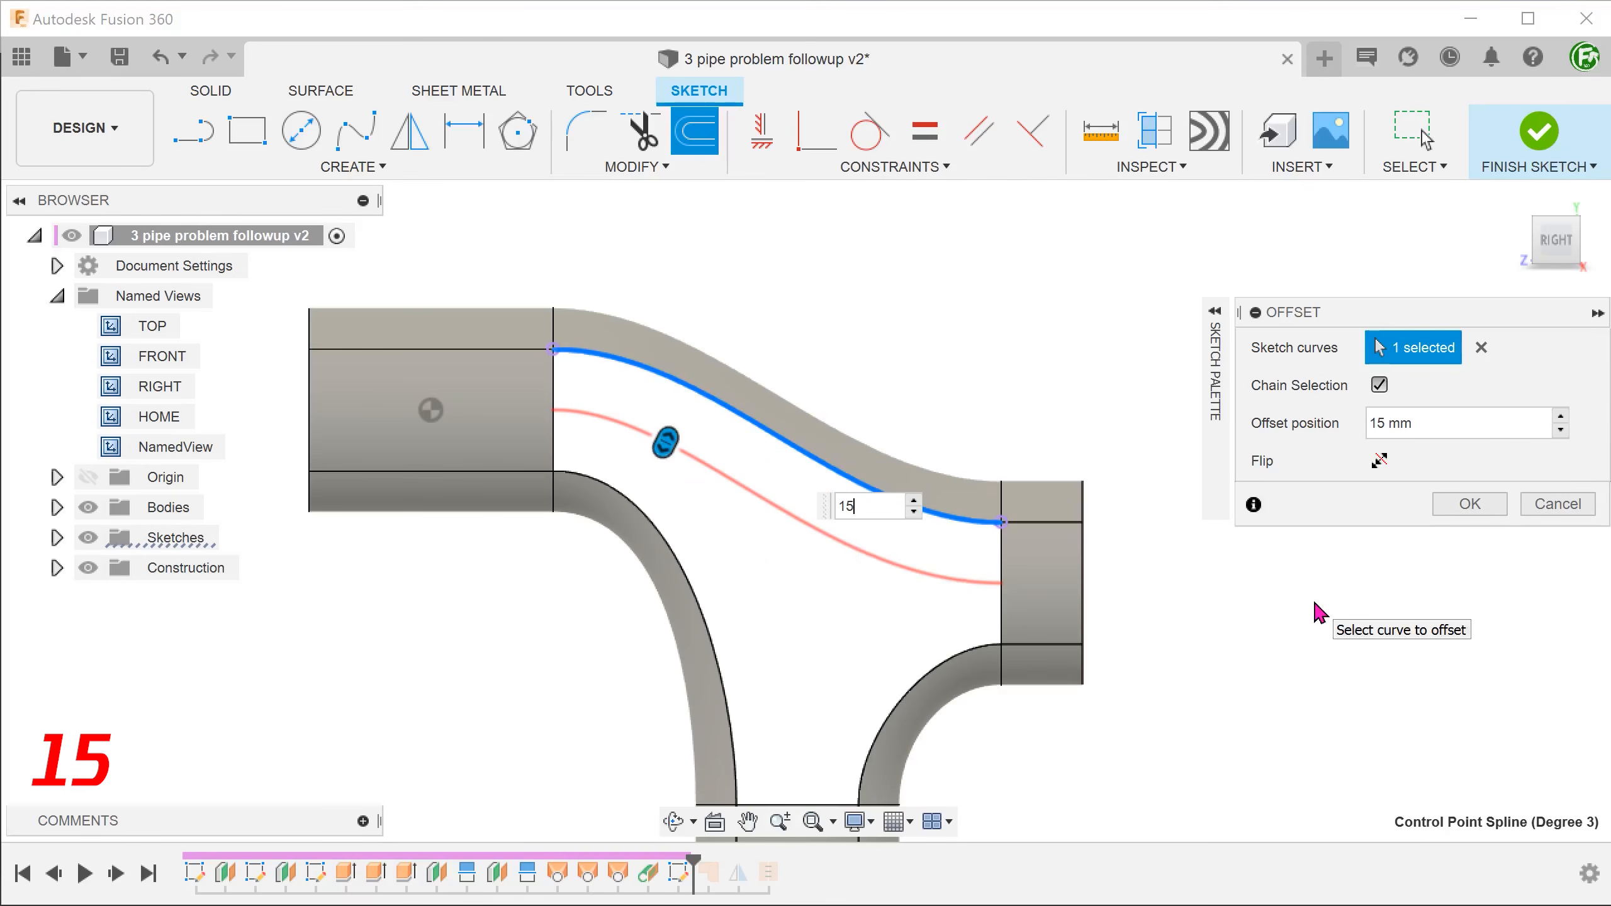
{"action": "left_click", "coordinate": [1458, 505]}
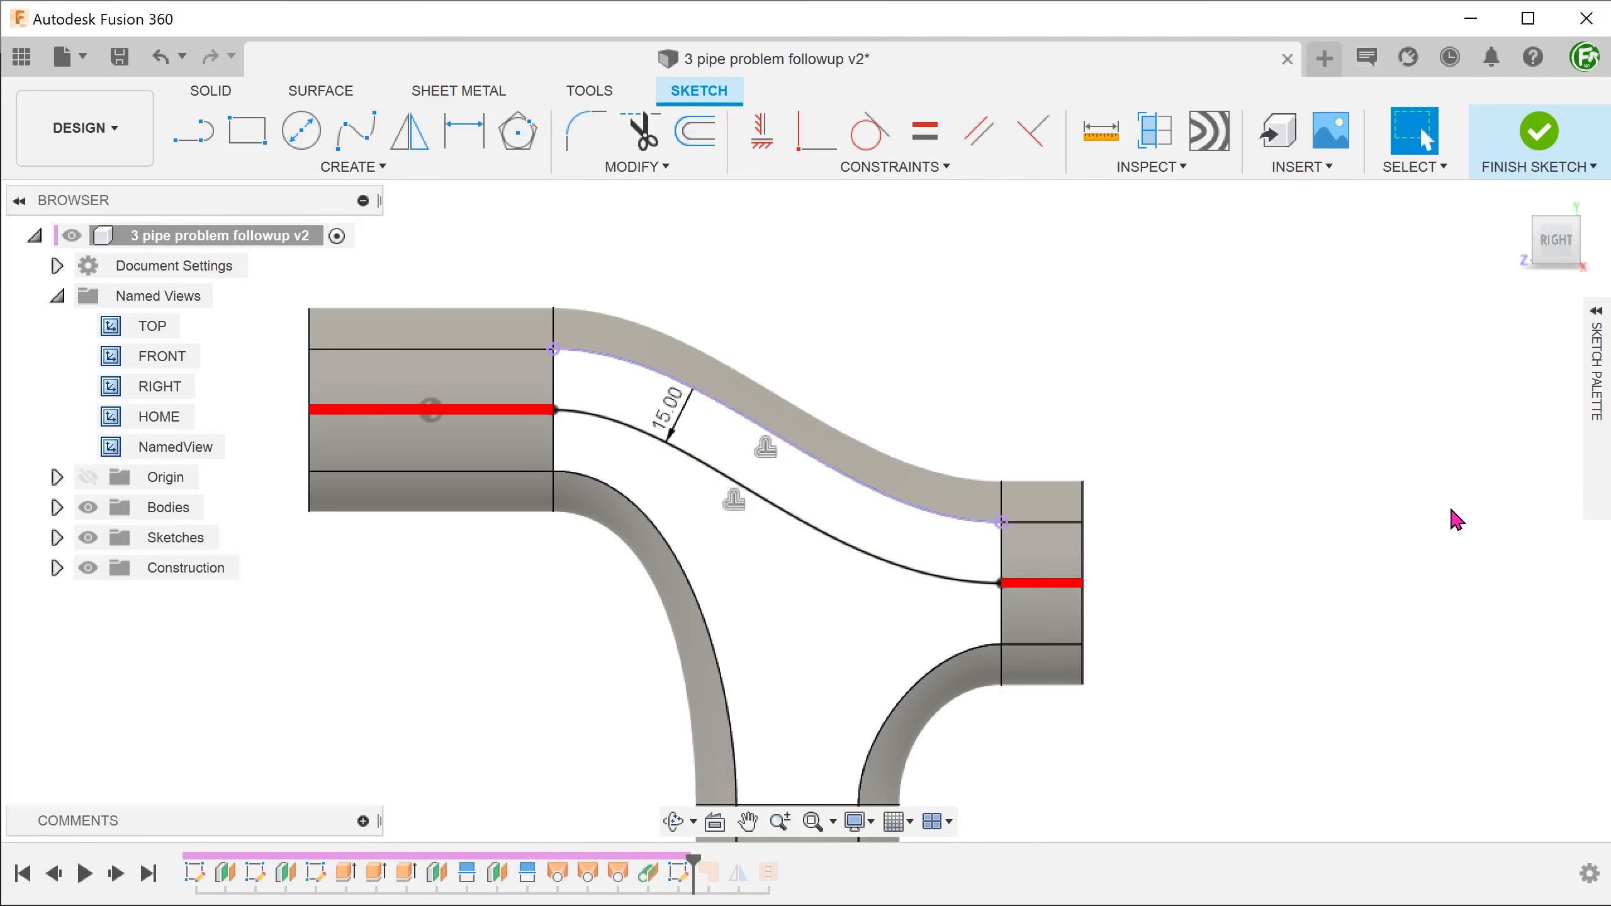
{"action": "left_click", "coordinate": [1539, 135]}
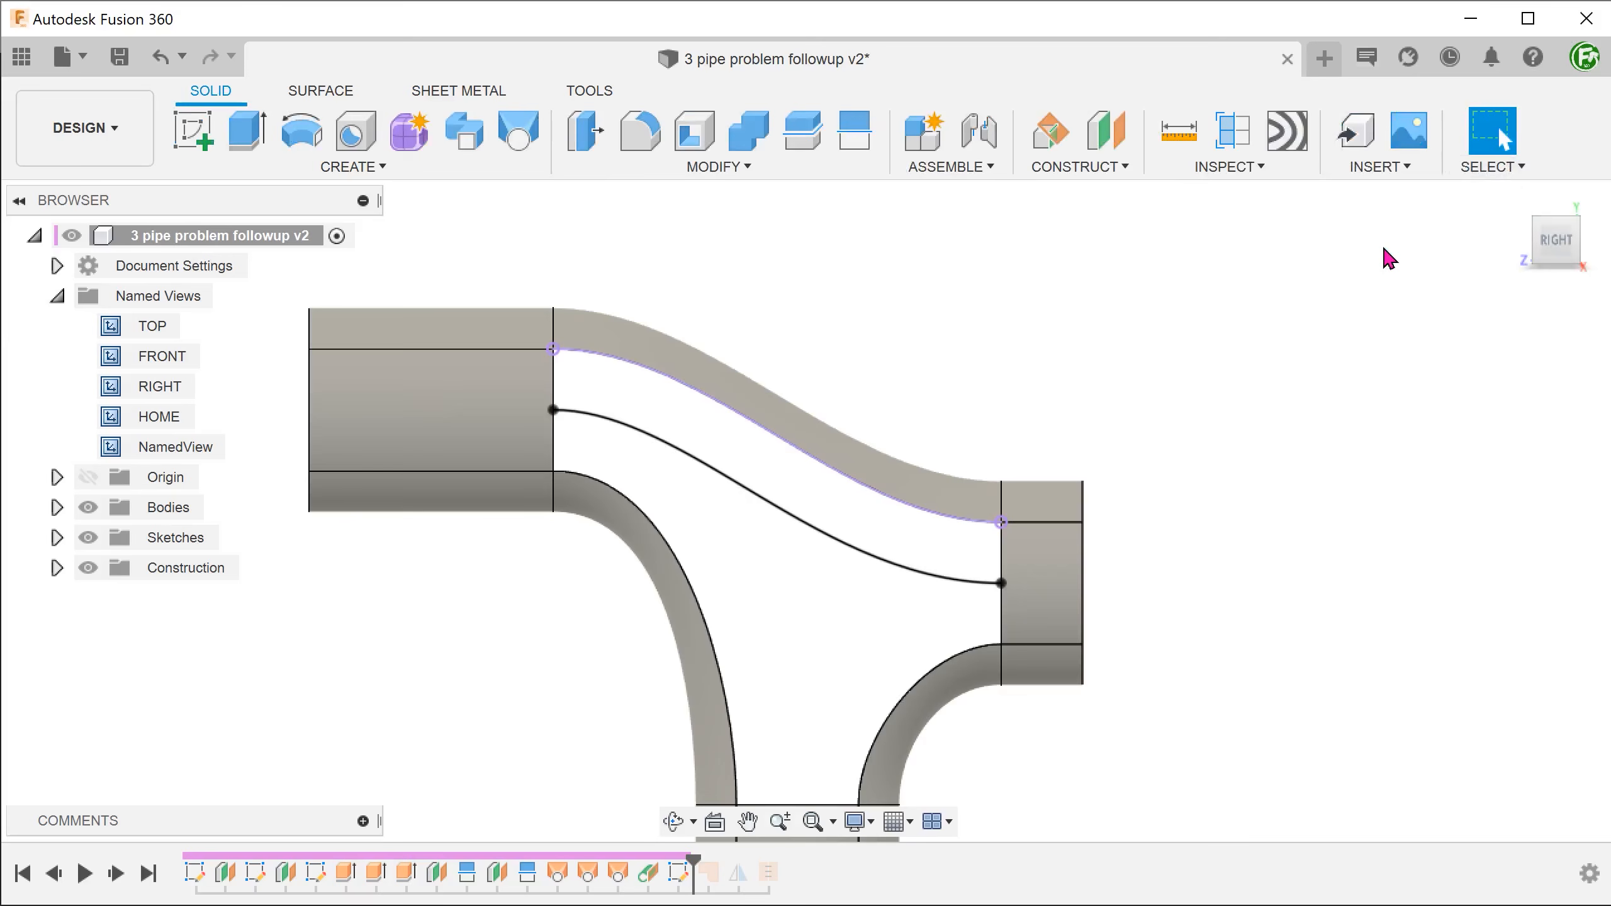
{"action": "left_click", "coordinate": [875, 551]}
{"action": "key", "text": "F6"}
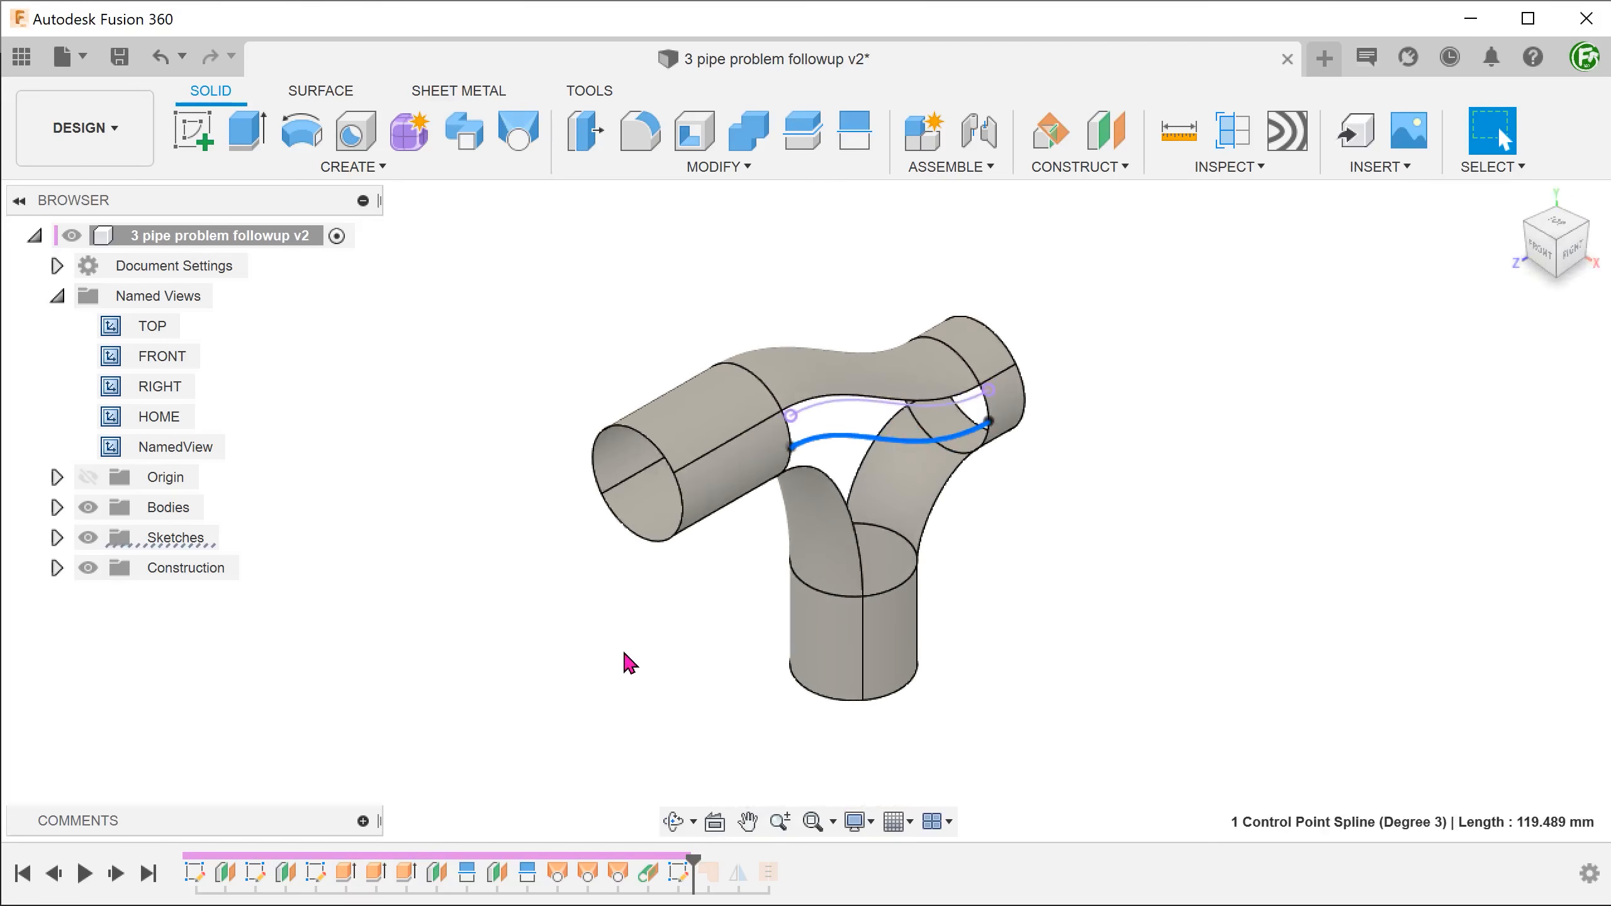
{"action": "key", "text": "Escape"}
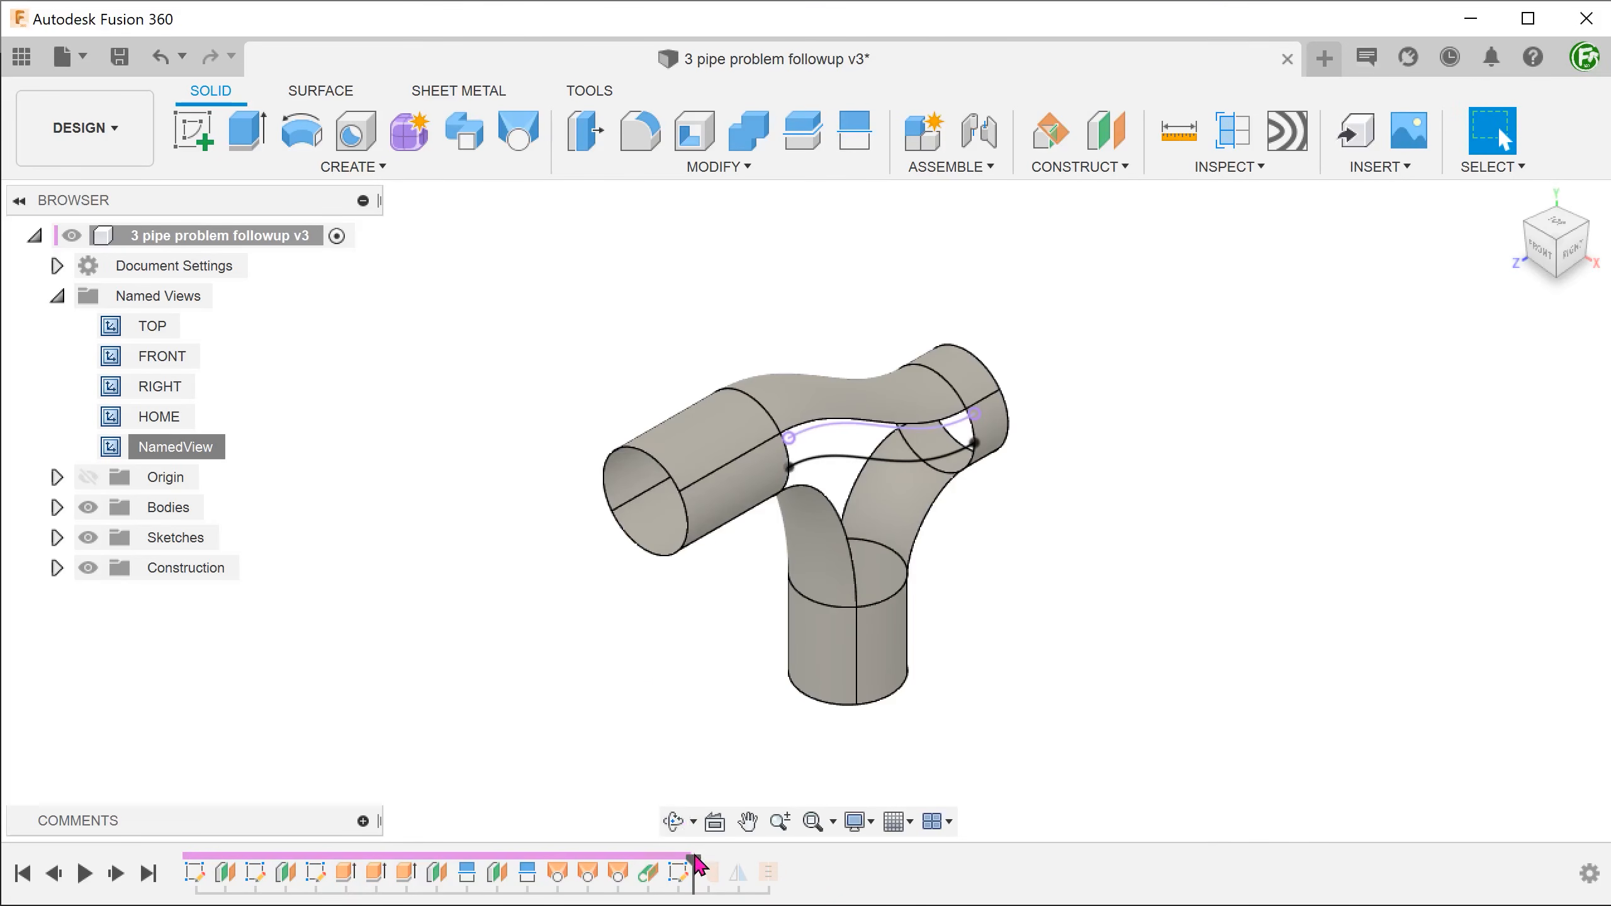
- Roll the timeline past the side surface patch and try the offset spline as its interior rail
{"action": "left_click_drag", "start_coordinate": [699, 864], "coordinate": [721, 878]}
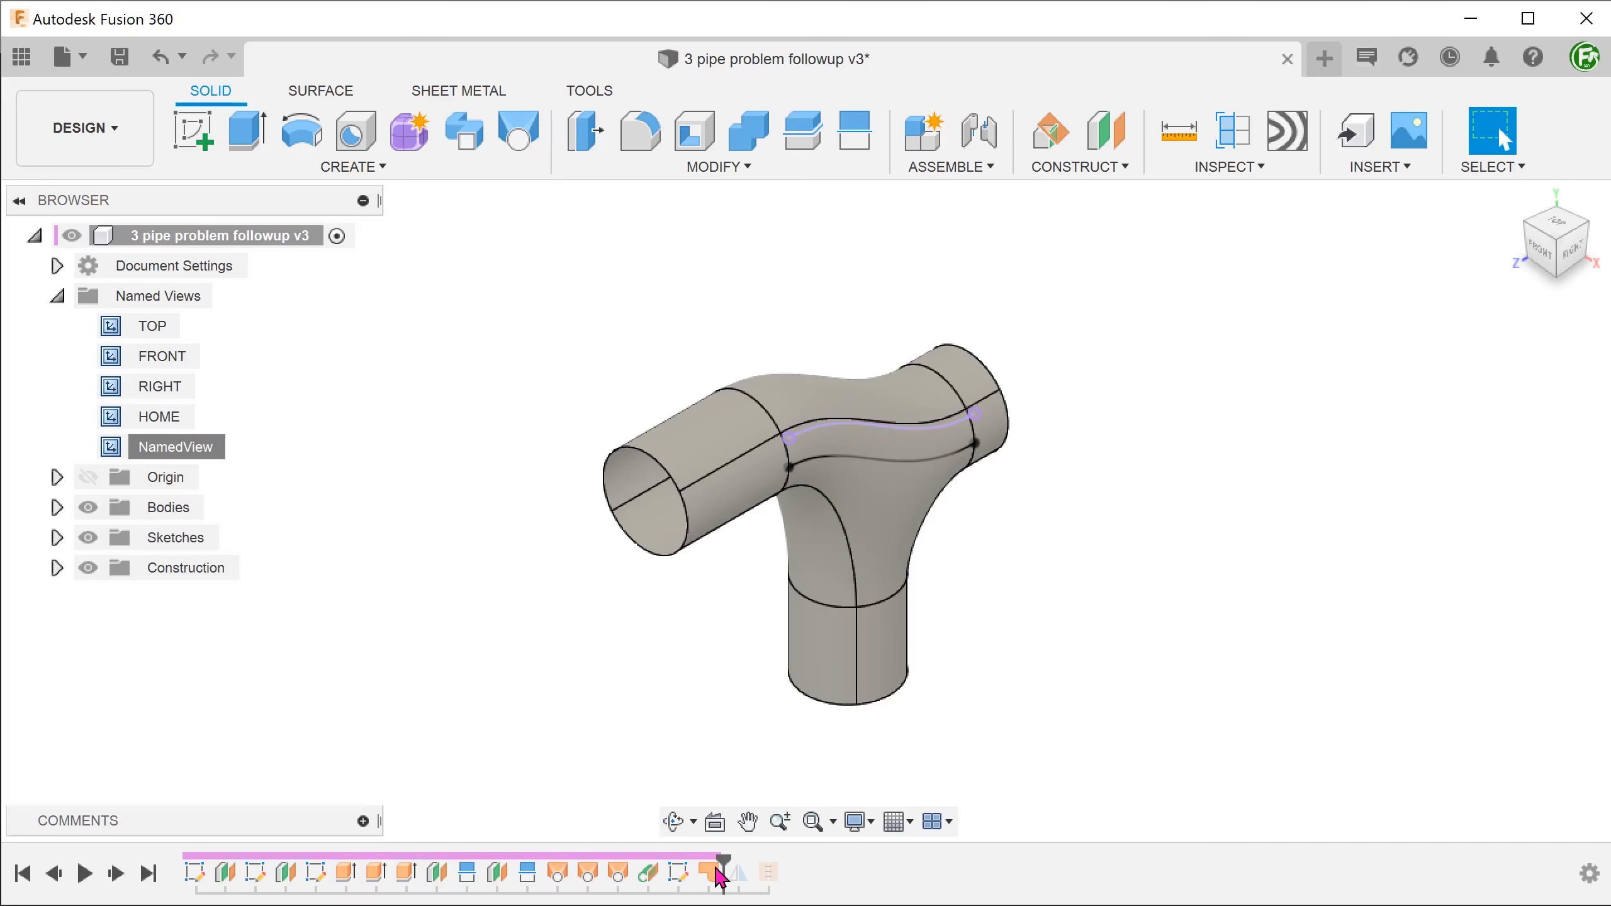
{"action": "right_click", "coordinate": [709, 873]}
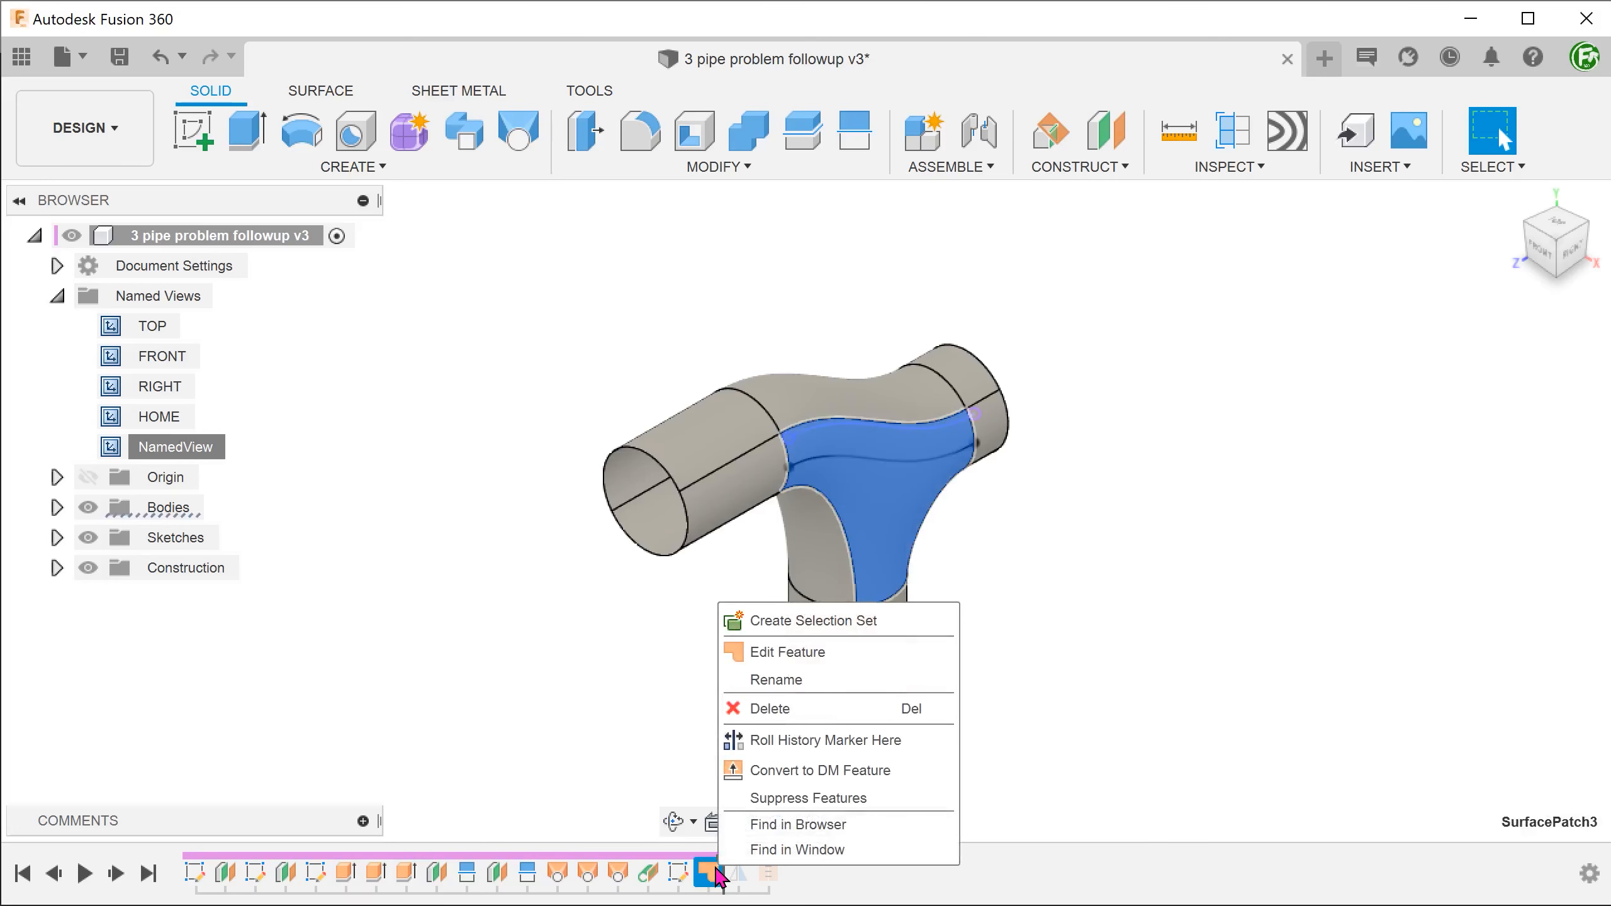
{"action": "left_click", "coordinate": [857, 666]}
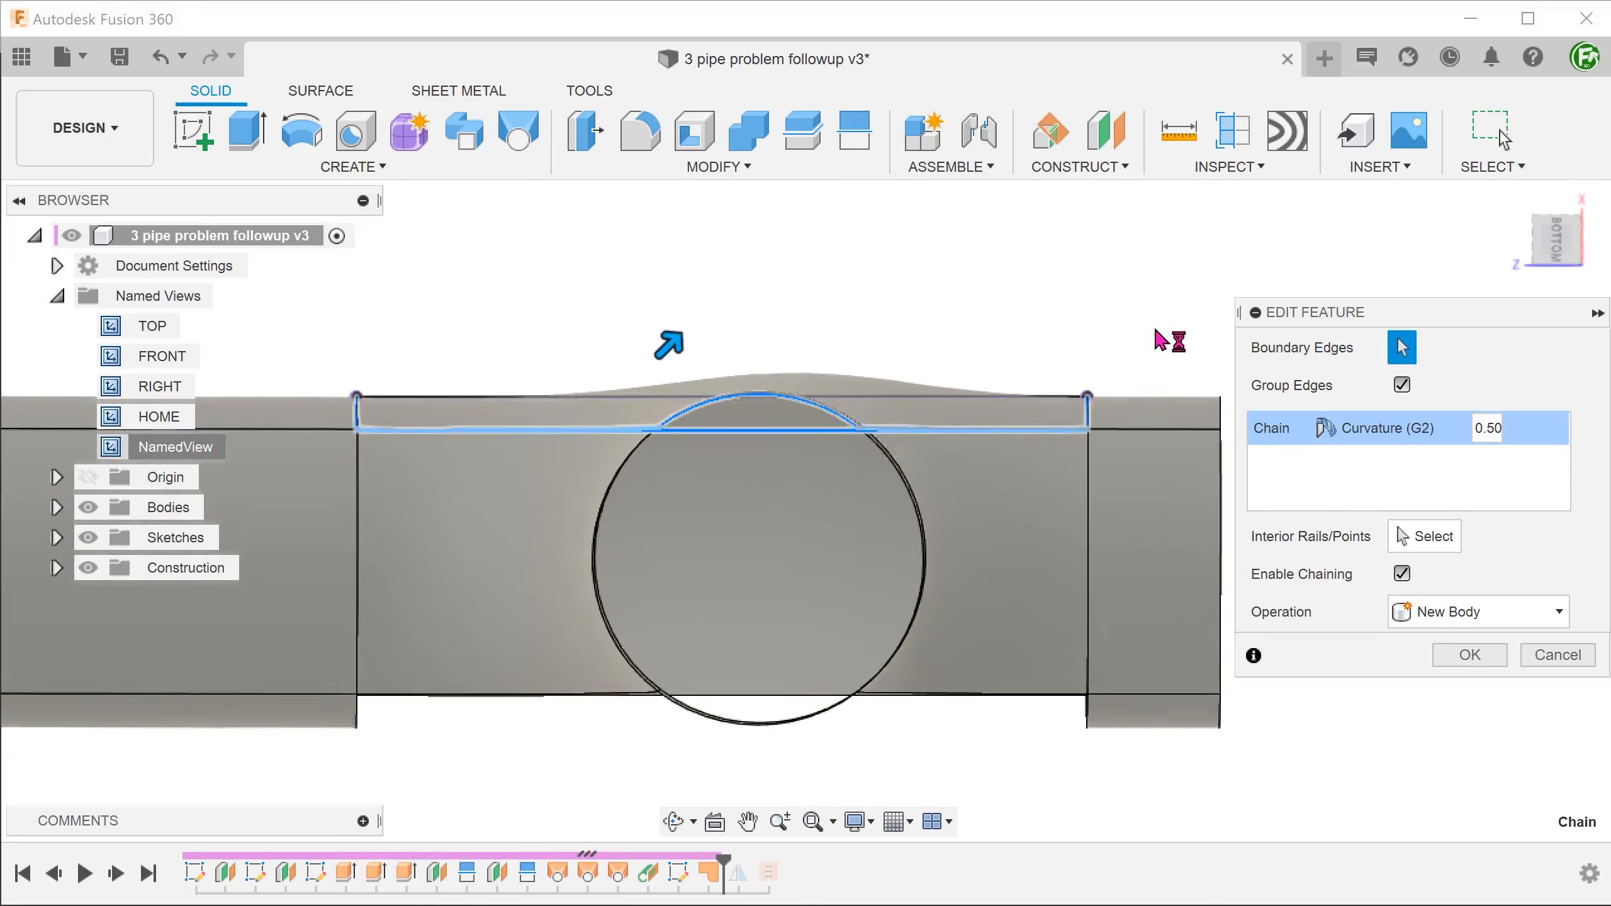
{"action": "left_click", "coordinate": [1430, 543]}
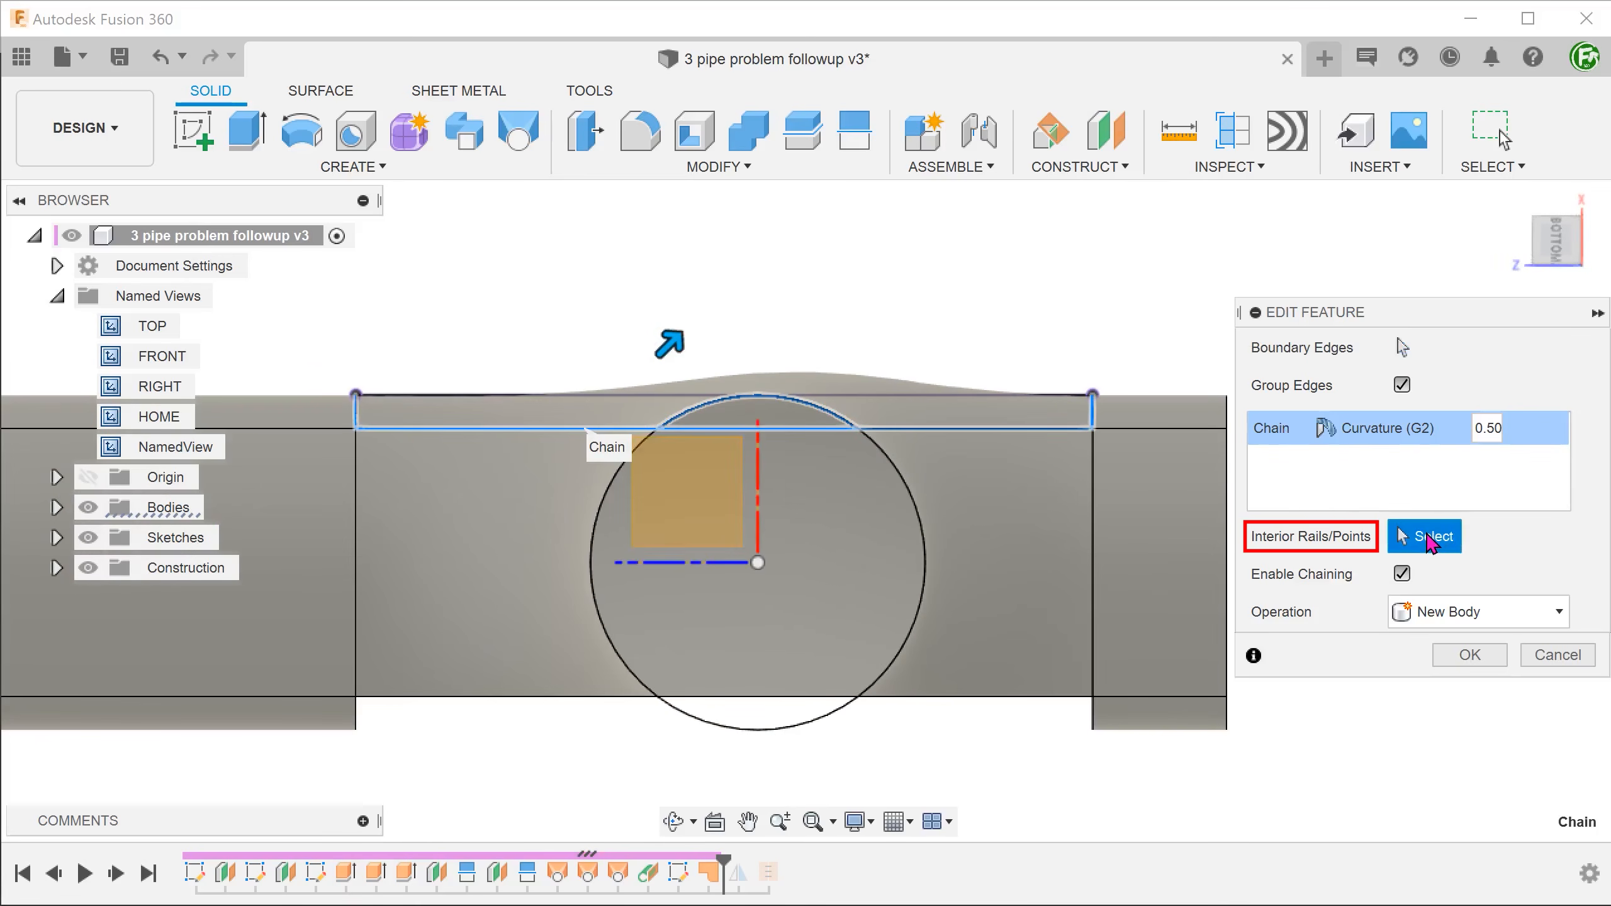
{"action": "left_click", "coordinate": [960, 404]}
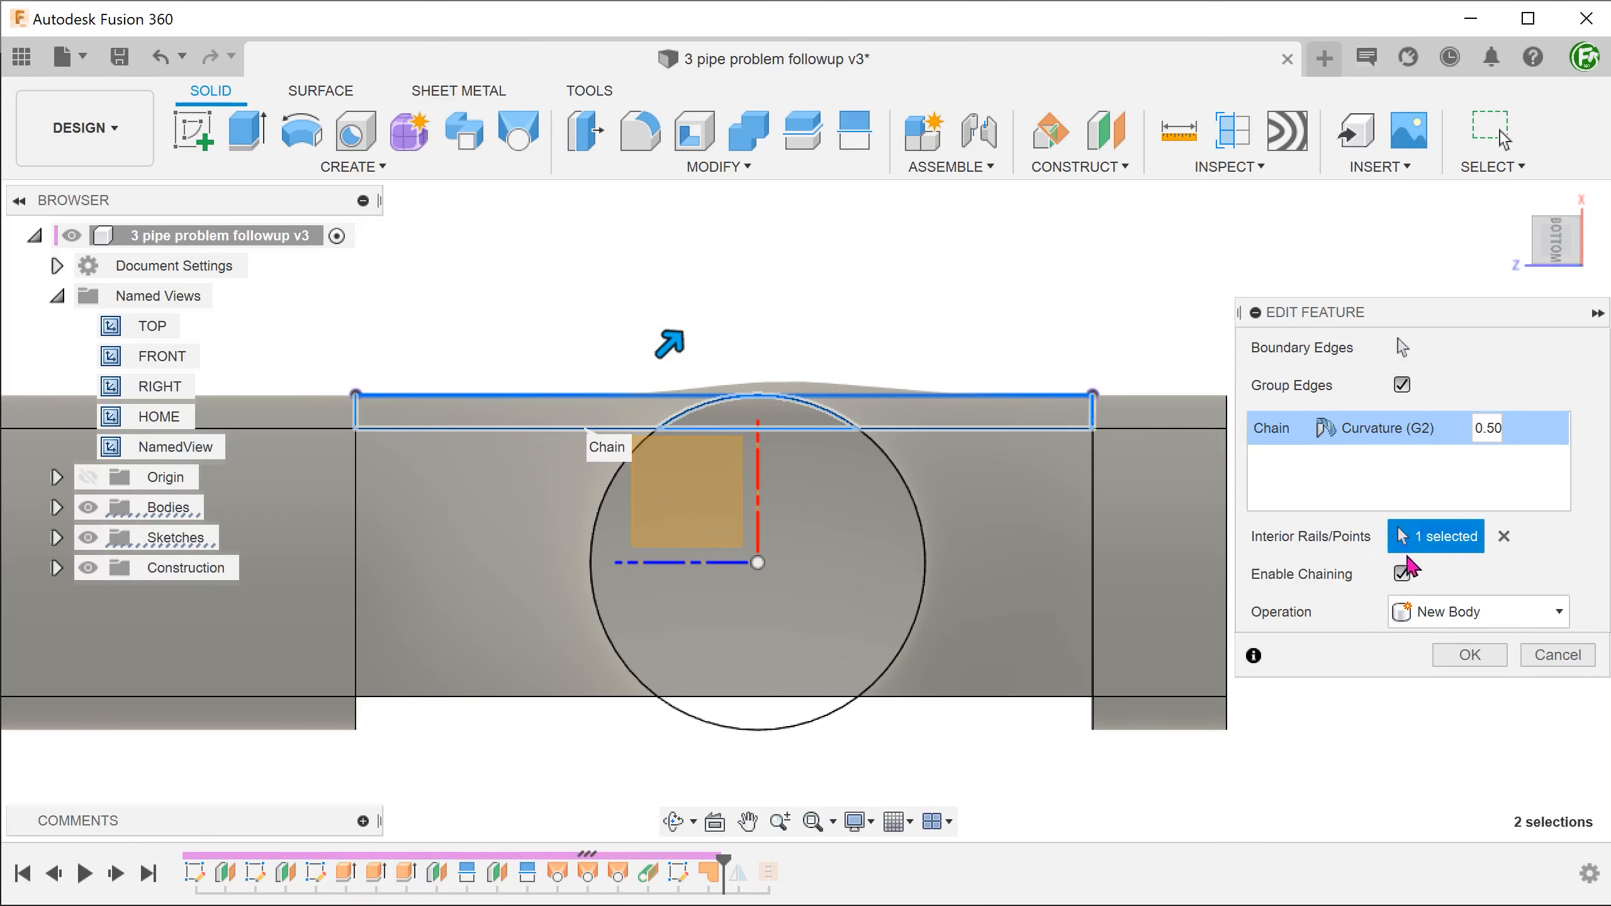
{"action": "left_click", "coordinate": [1563, 655]}
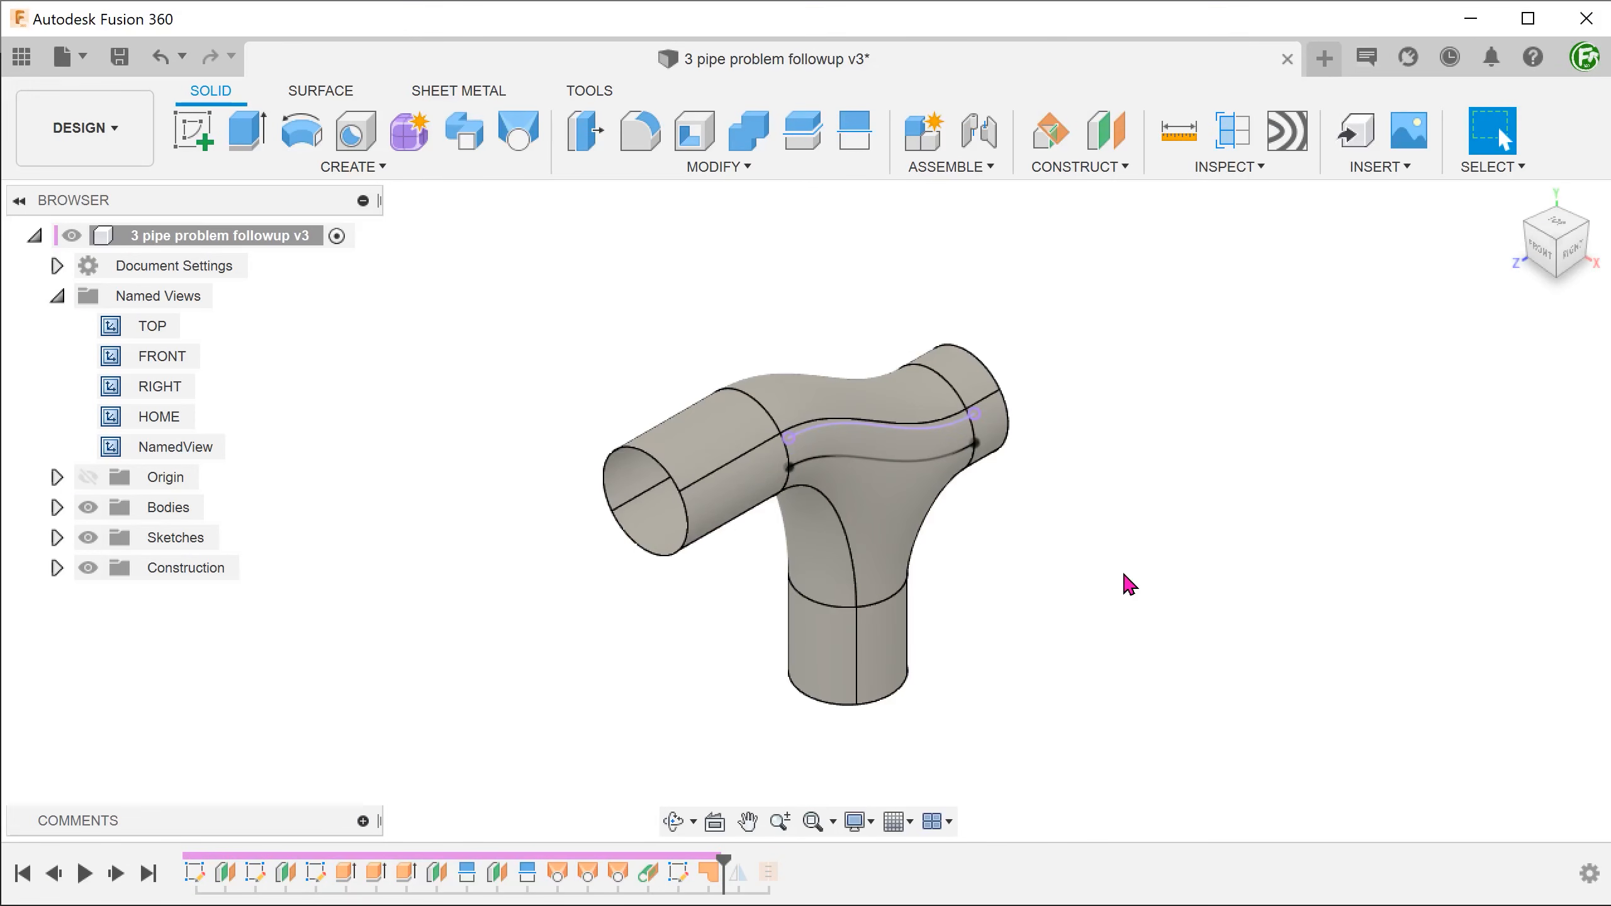
- Examine the side patch between the upper curve and the lower pipe, and the coloured tutorial model's bulge from the top view
{"action": "middle_click_drag", "start_coordinate": [1123, 575], "coordinate": [911, 557], "text": "shift"}
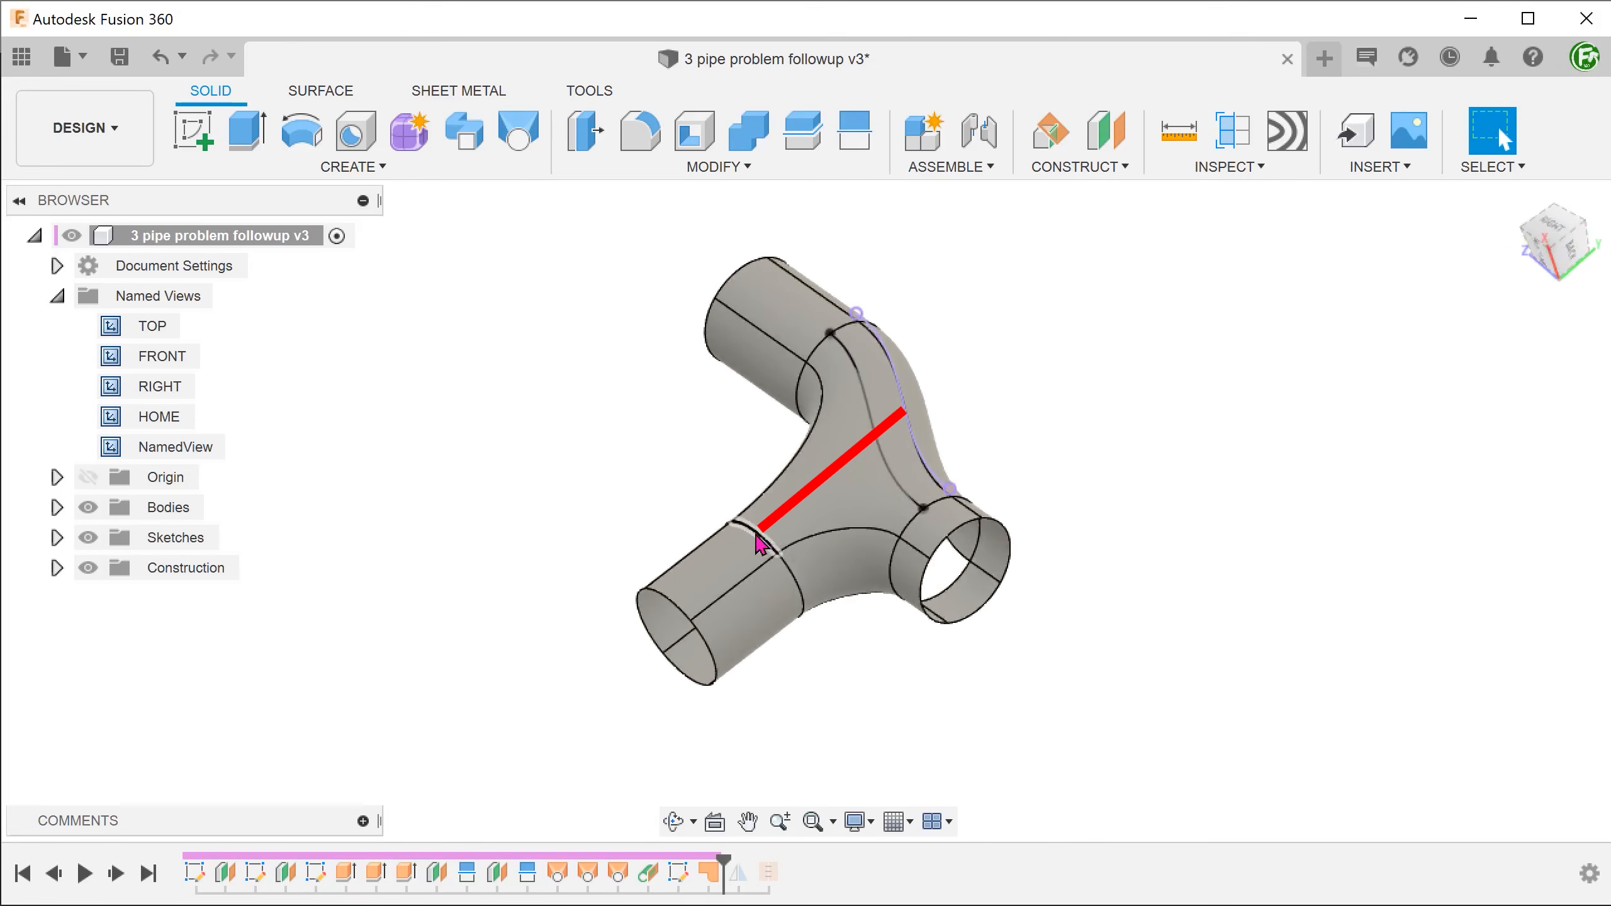
{"action": "middle_click_drag", "start_coordinate": [743, 547], "coordinate": [988, 376], "text": "shift"}
{"action": "mouse_move", "coordinate": [1170, 539]}
{"action": "middle_mouse_down", "text": "shift"}
{"action": "mouse_move", "coordinate": [1185, 534]}
{"action": "mouse_move", "coordinate": [1147, 542]}
{"action": "middle_mouse_up", "text": "shift"}
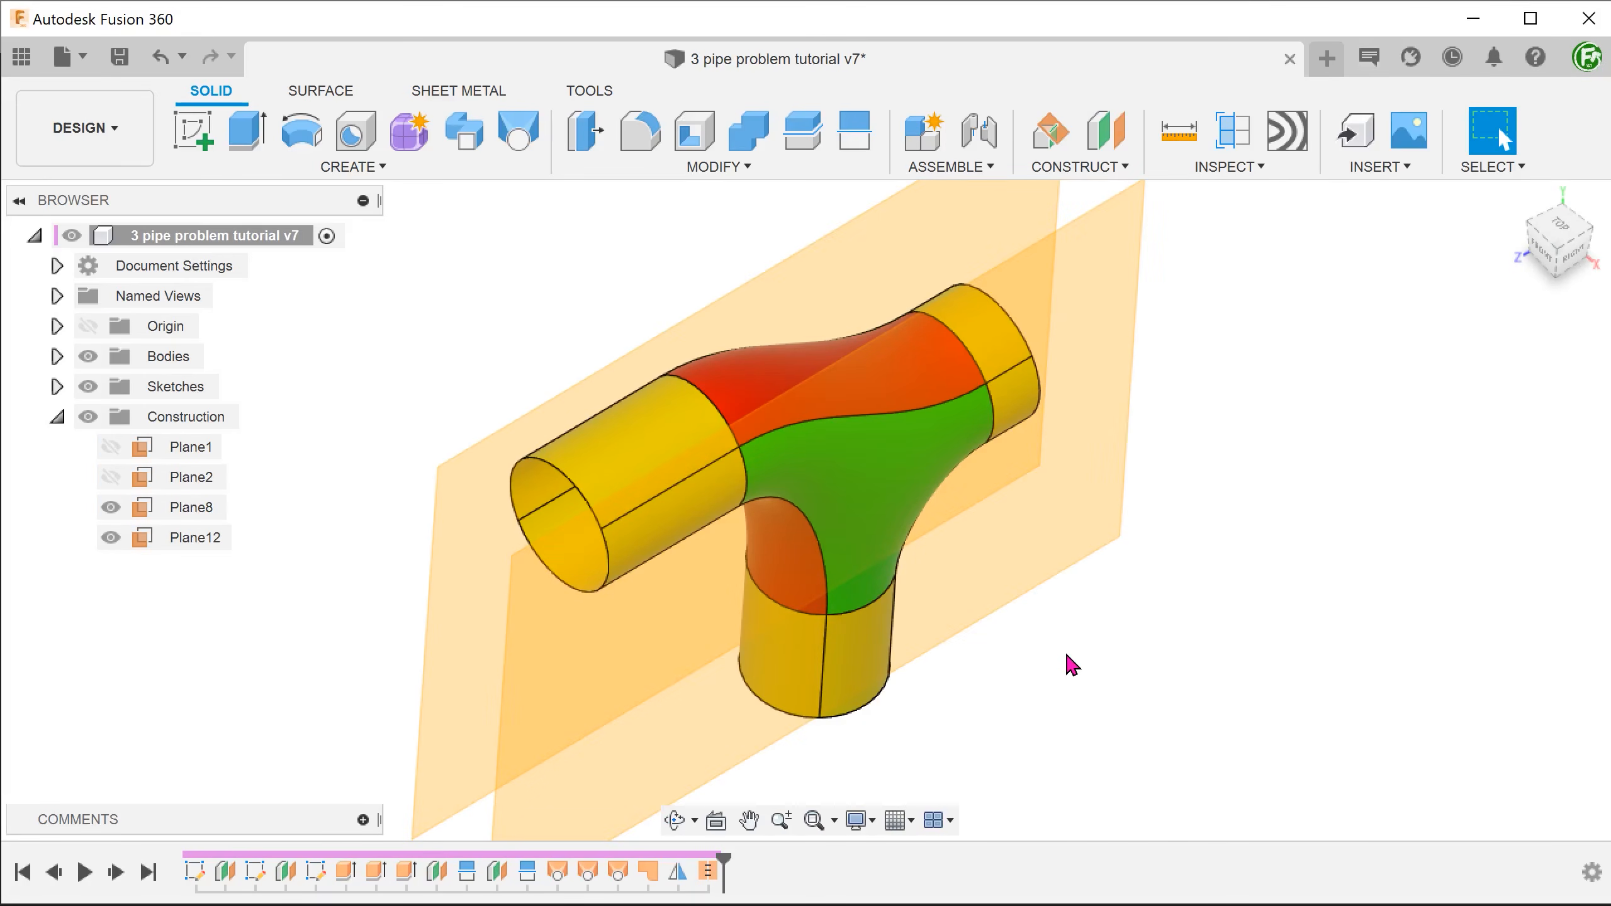
{"action": "left_click", "coordinate": [990, 565]}
{"action": "left_click", "coordinate": [824, 311]}
{"action": "left_click", "coordinate": [1223, 602]}
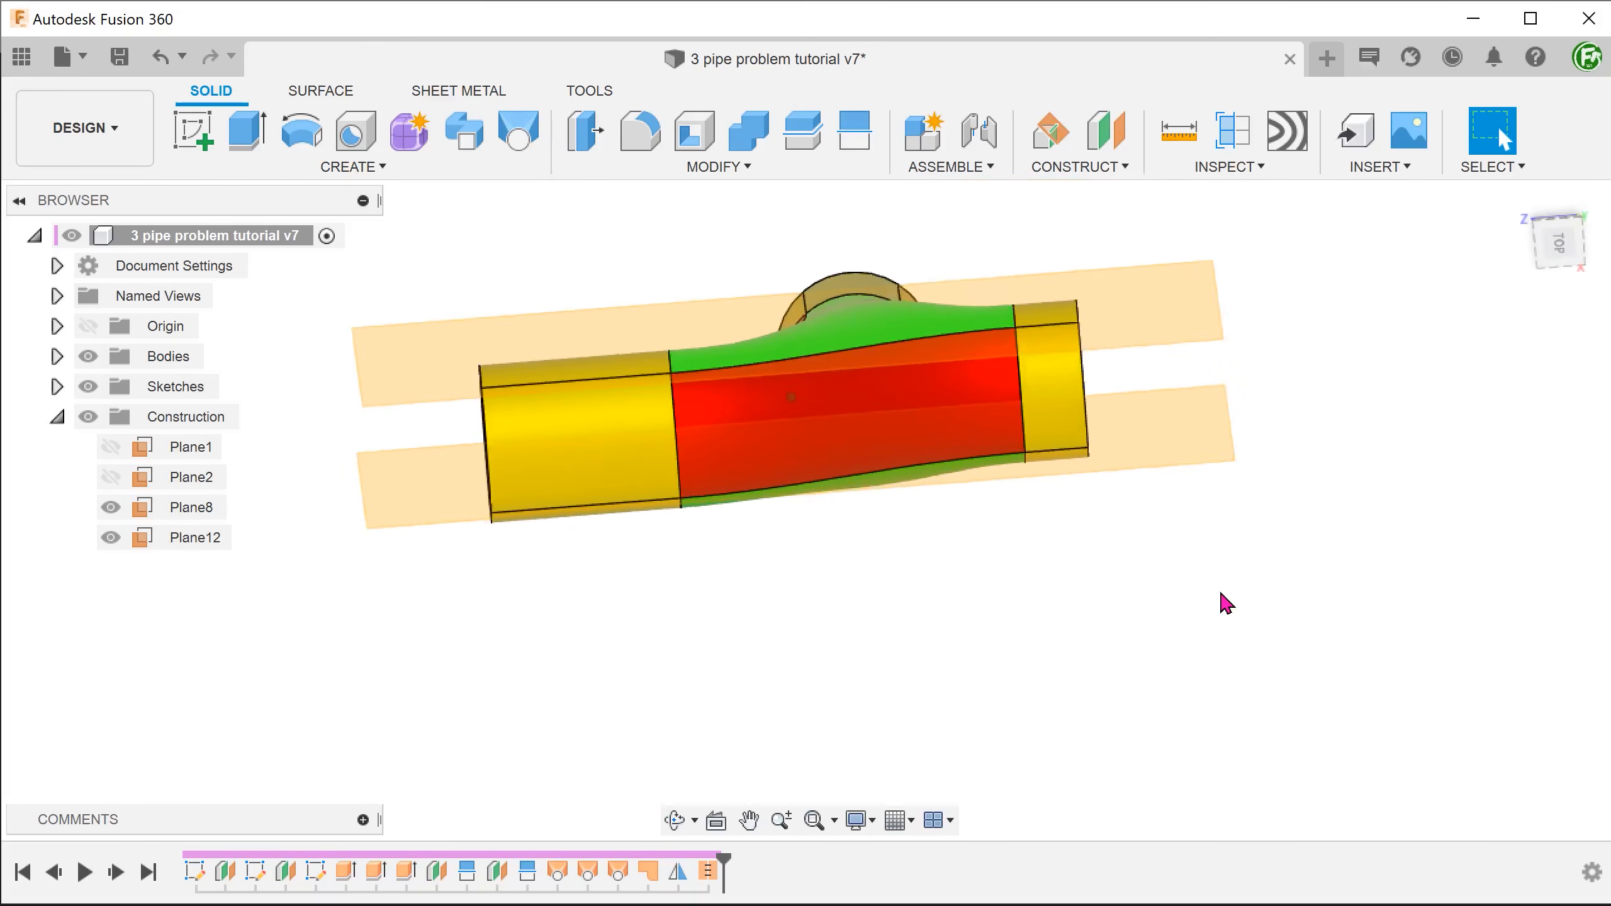
{"action": "left_click", "coordinate": [1556, 241]}
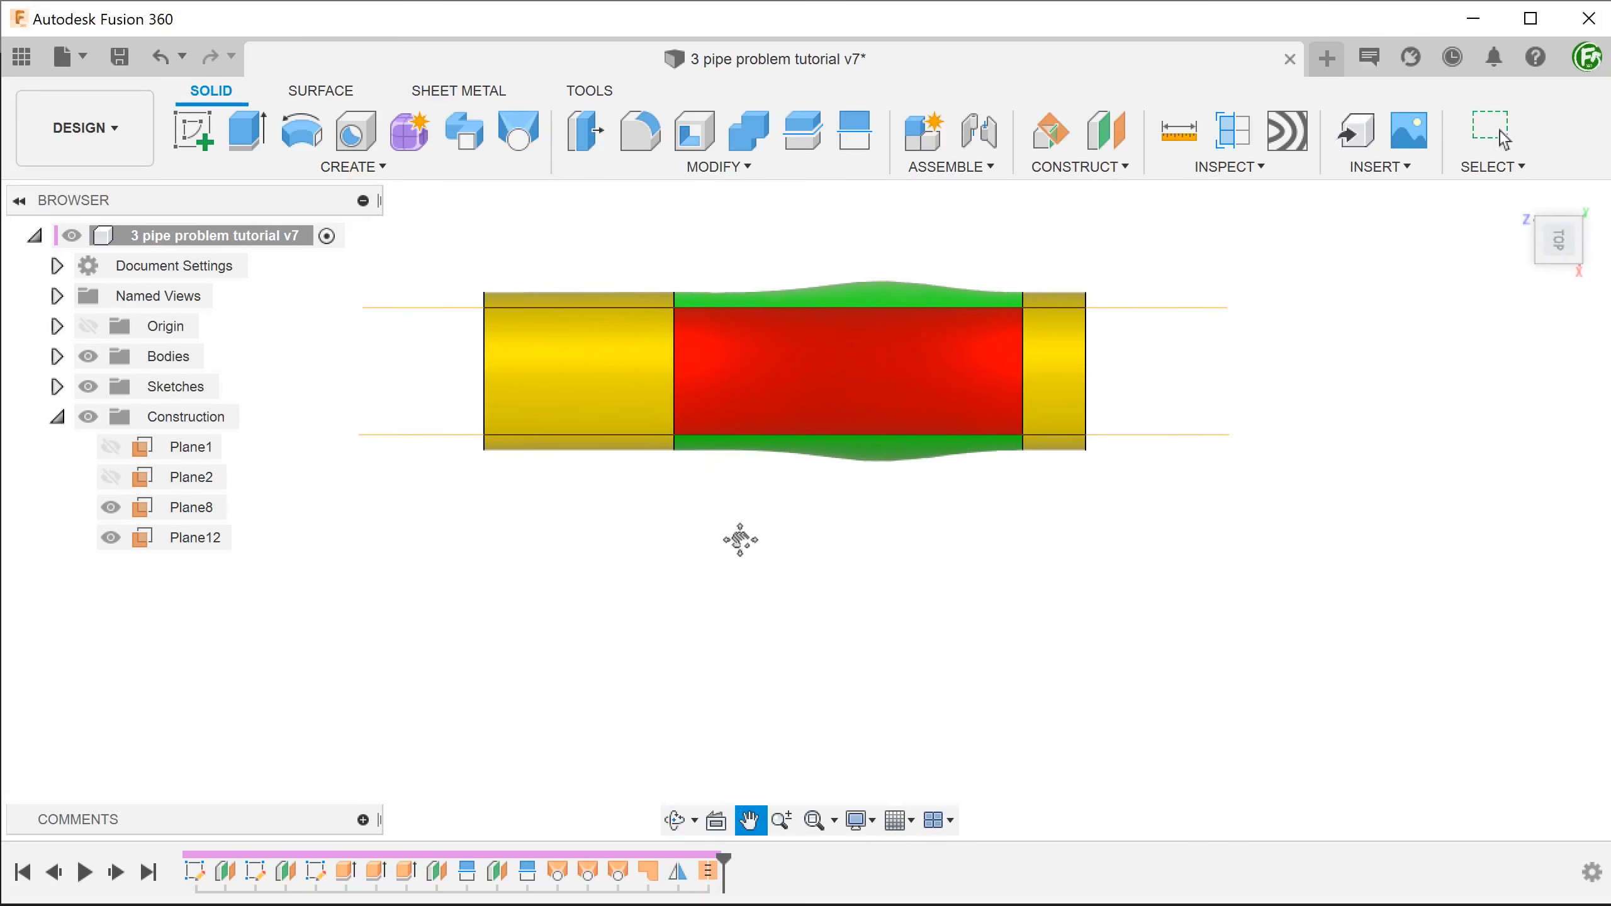
{"action": "middle_click_drag", "start_coordinate": [741, 539], "coordinate": [774, 512]}
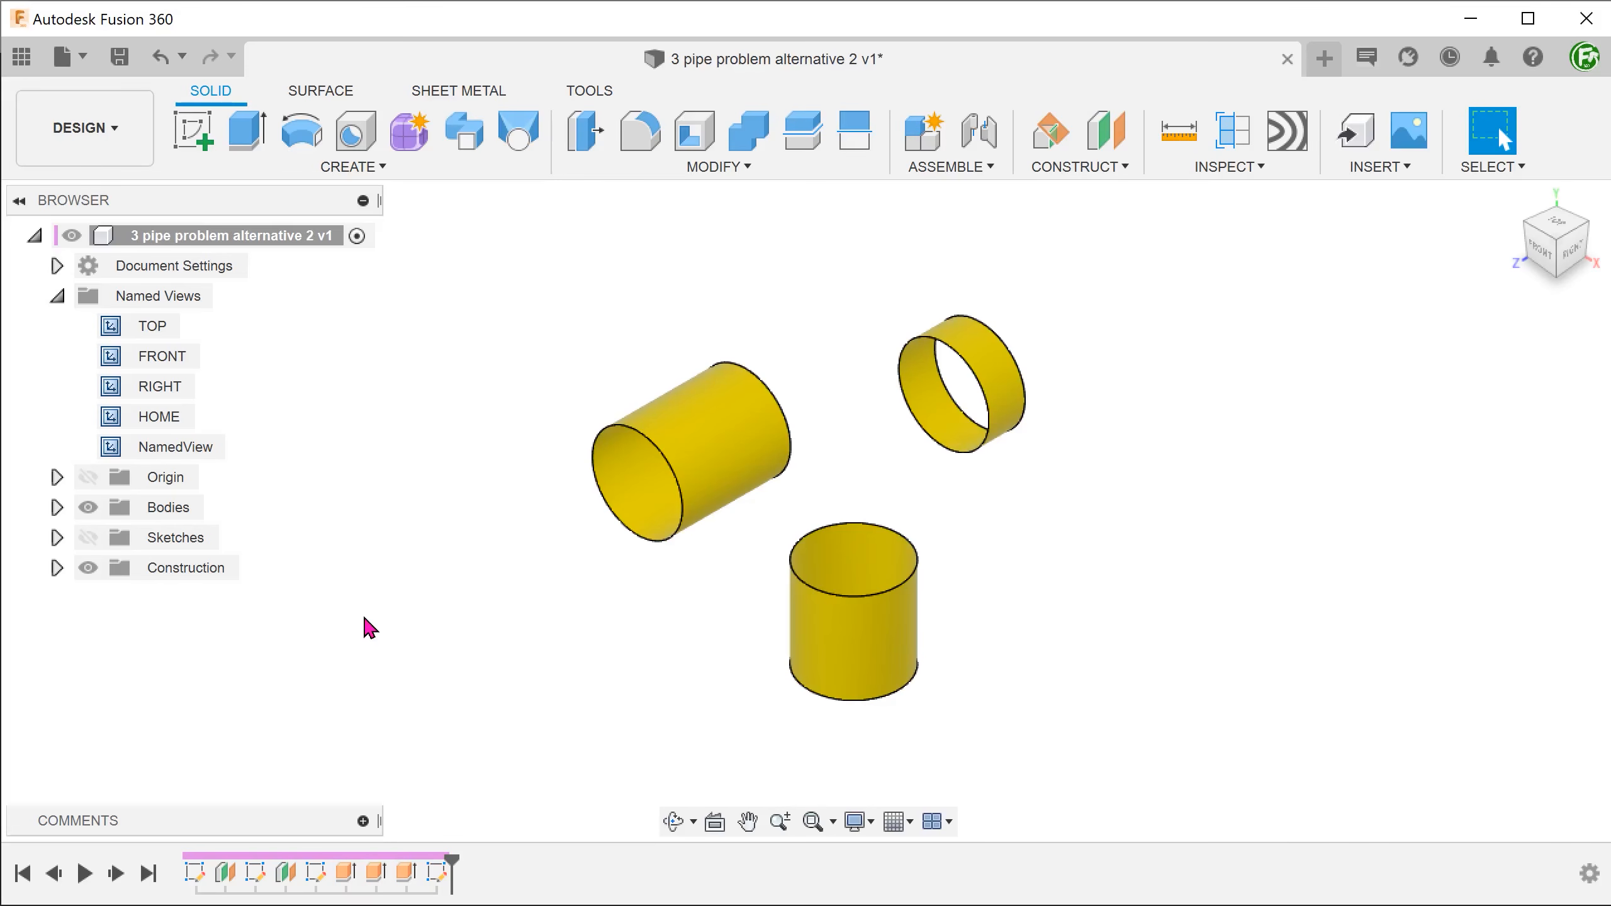
{"action": "double_click", "coordinate": [178, 449]}
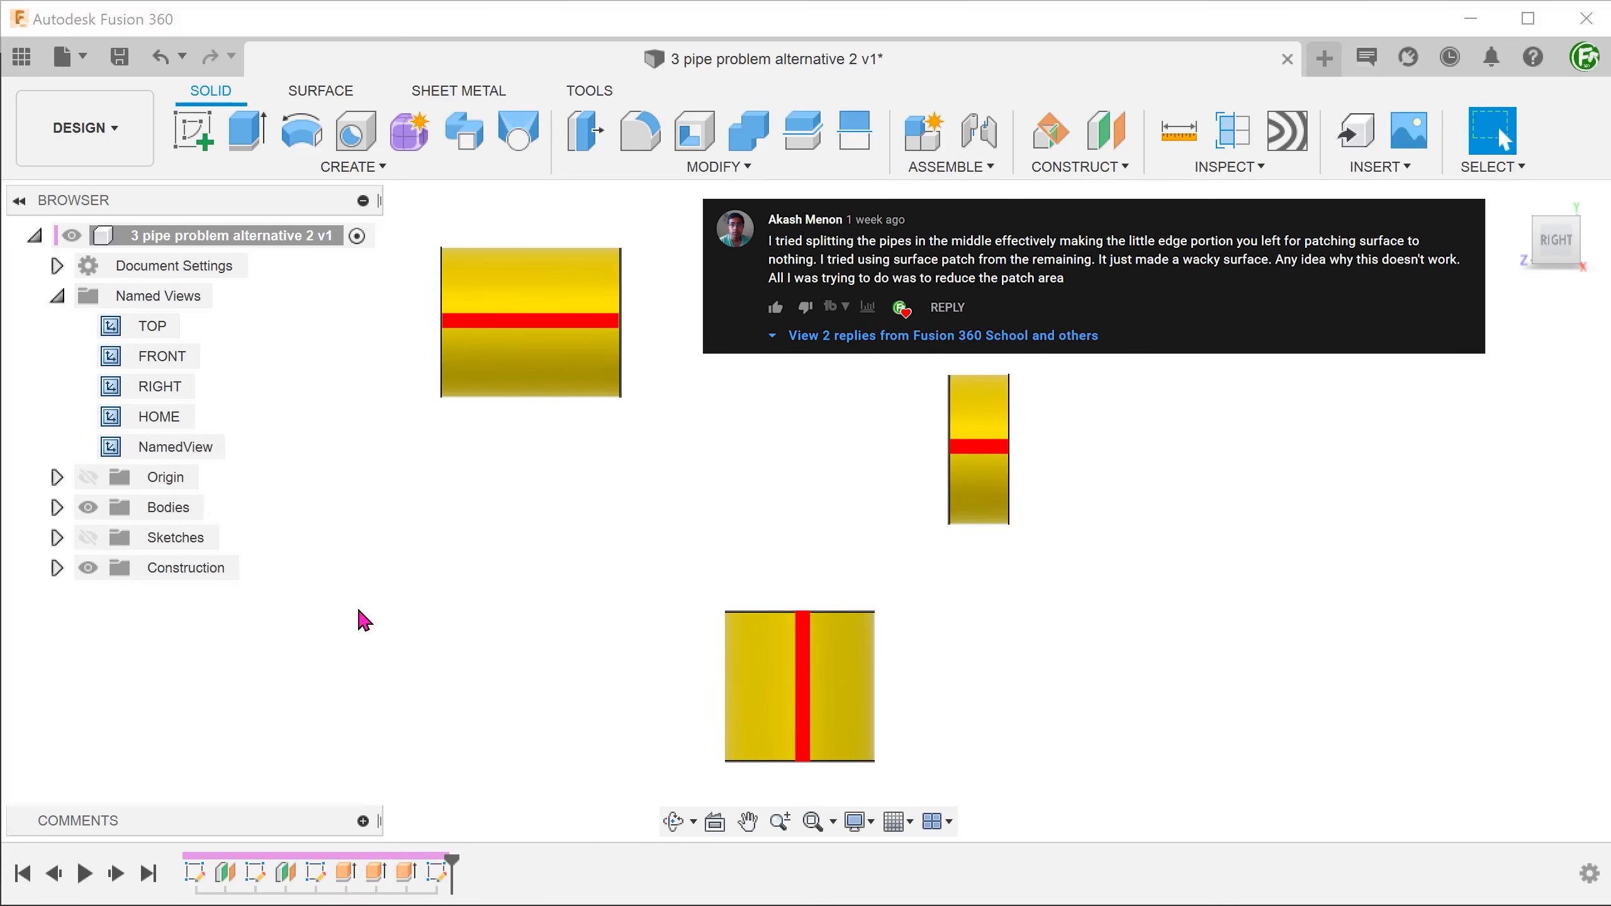
{"action": "key", "text": "F6"}
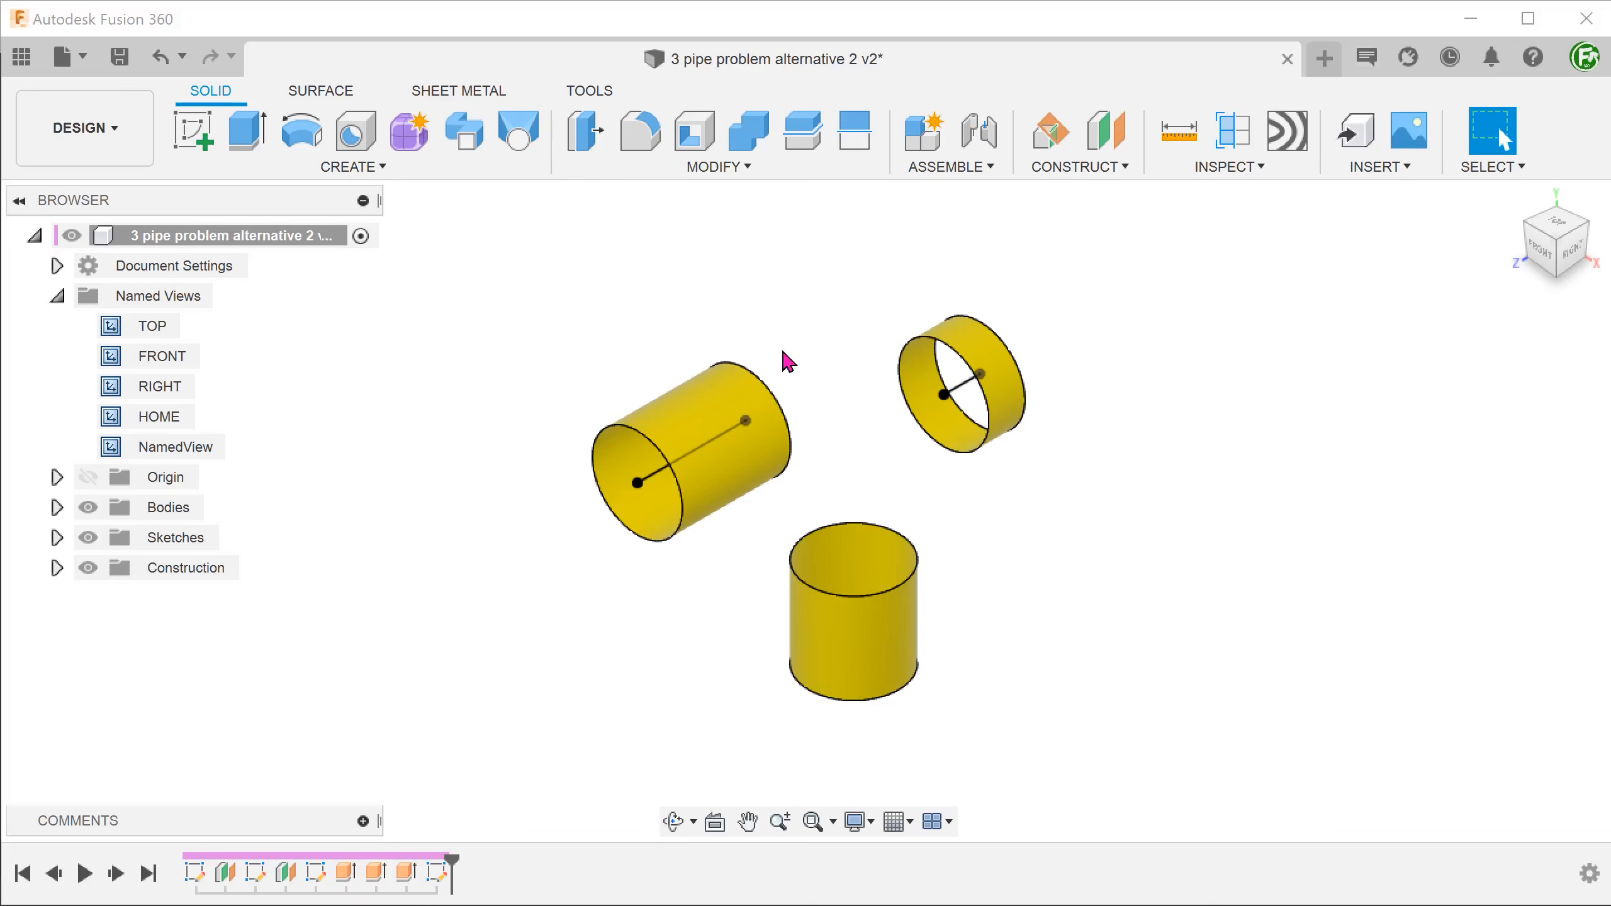
- Split the long horizontal pipe's face into upper and lower halves, using its sketched centre line as the splitting tool
{"action": "left_click", "coordinate": [675, 171]}
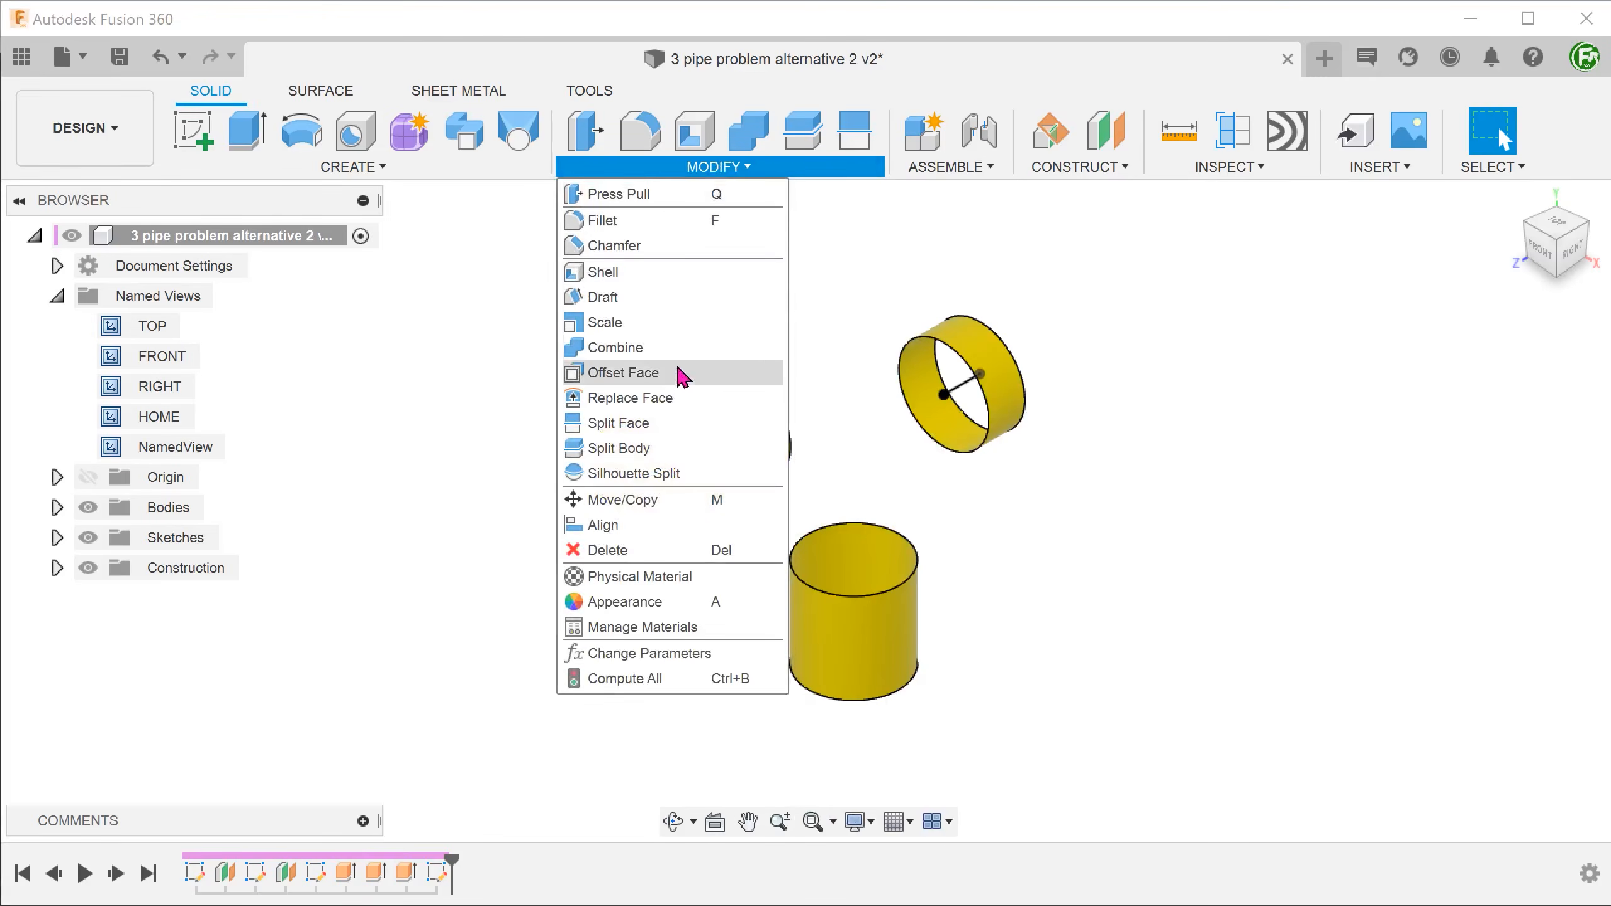
{"action": "left_click", "coordinate": [684, 424]}
{"action": "scroll", "coordinate": [685, 414], "scroll_direction": "up", "scroll_amount": 1}
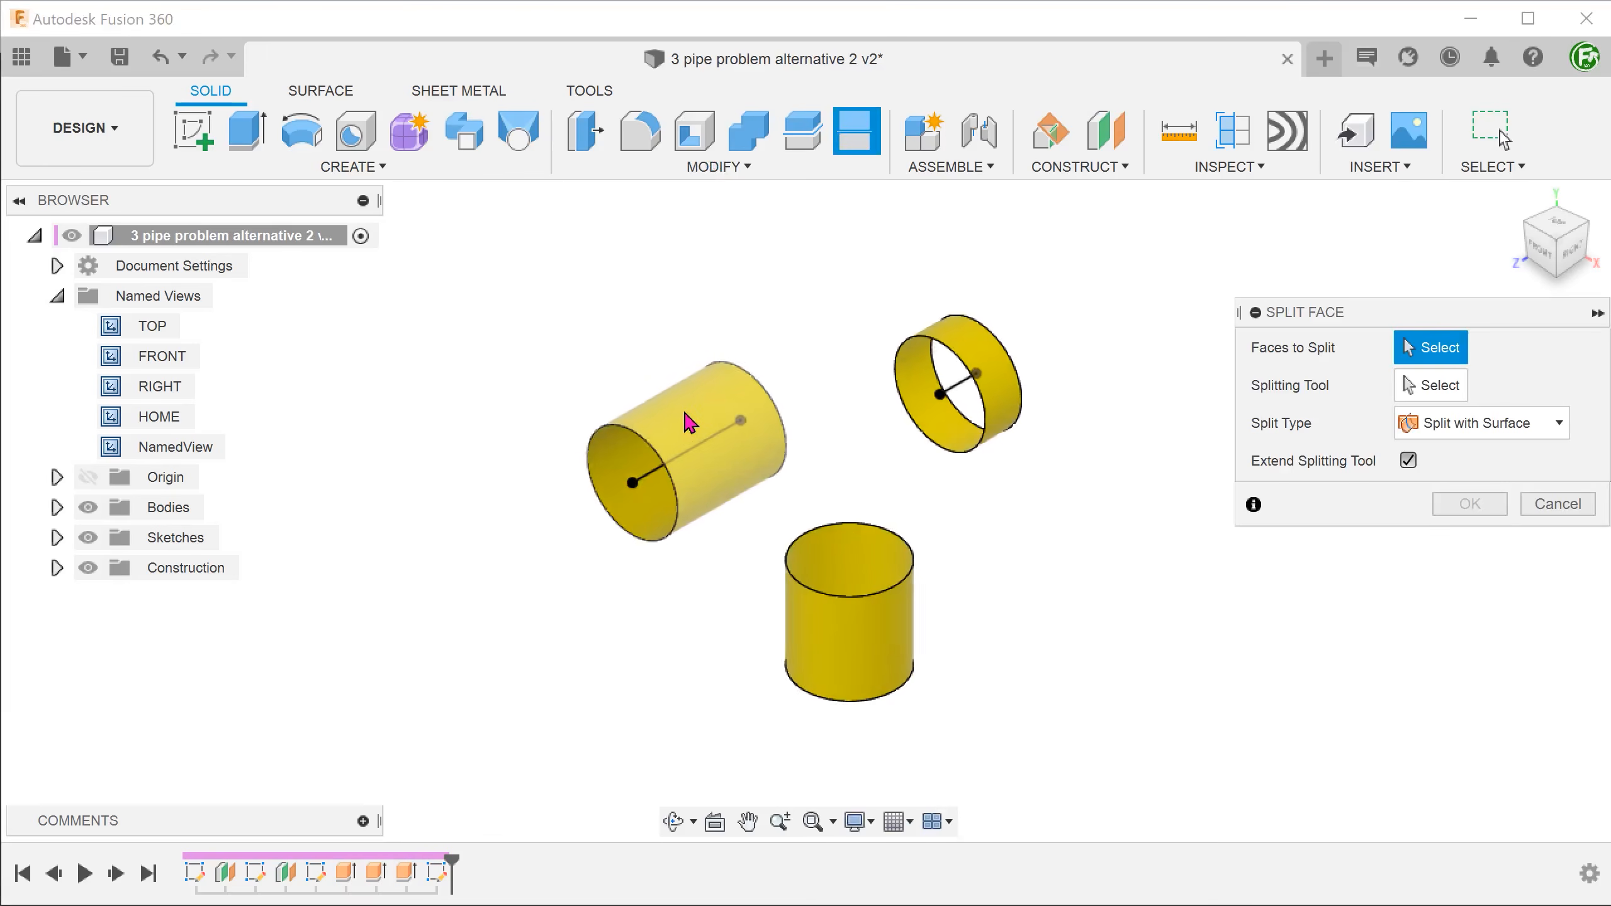
{"action": "left_click", "coordinate": [718, 448]}
{"action": "left_click", "coordinate": [1420, 385]}
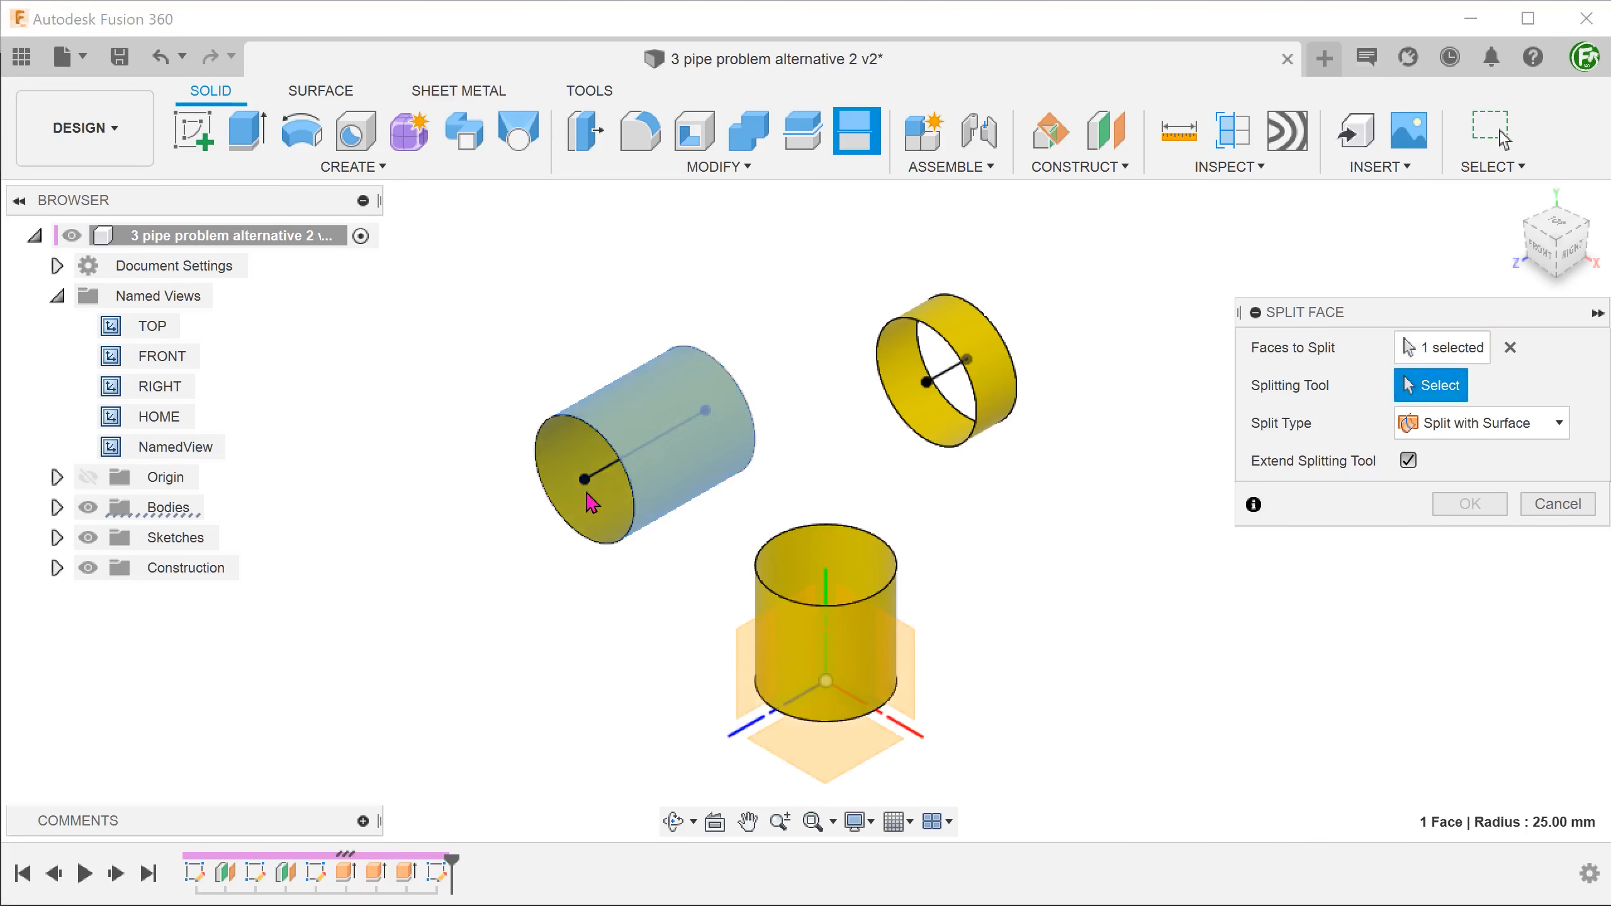
{"action": "left_click", "coordinate": [702, 481]}
{"action": "left_click", "coordinate": [1459, 505]}
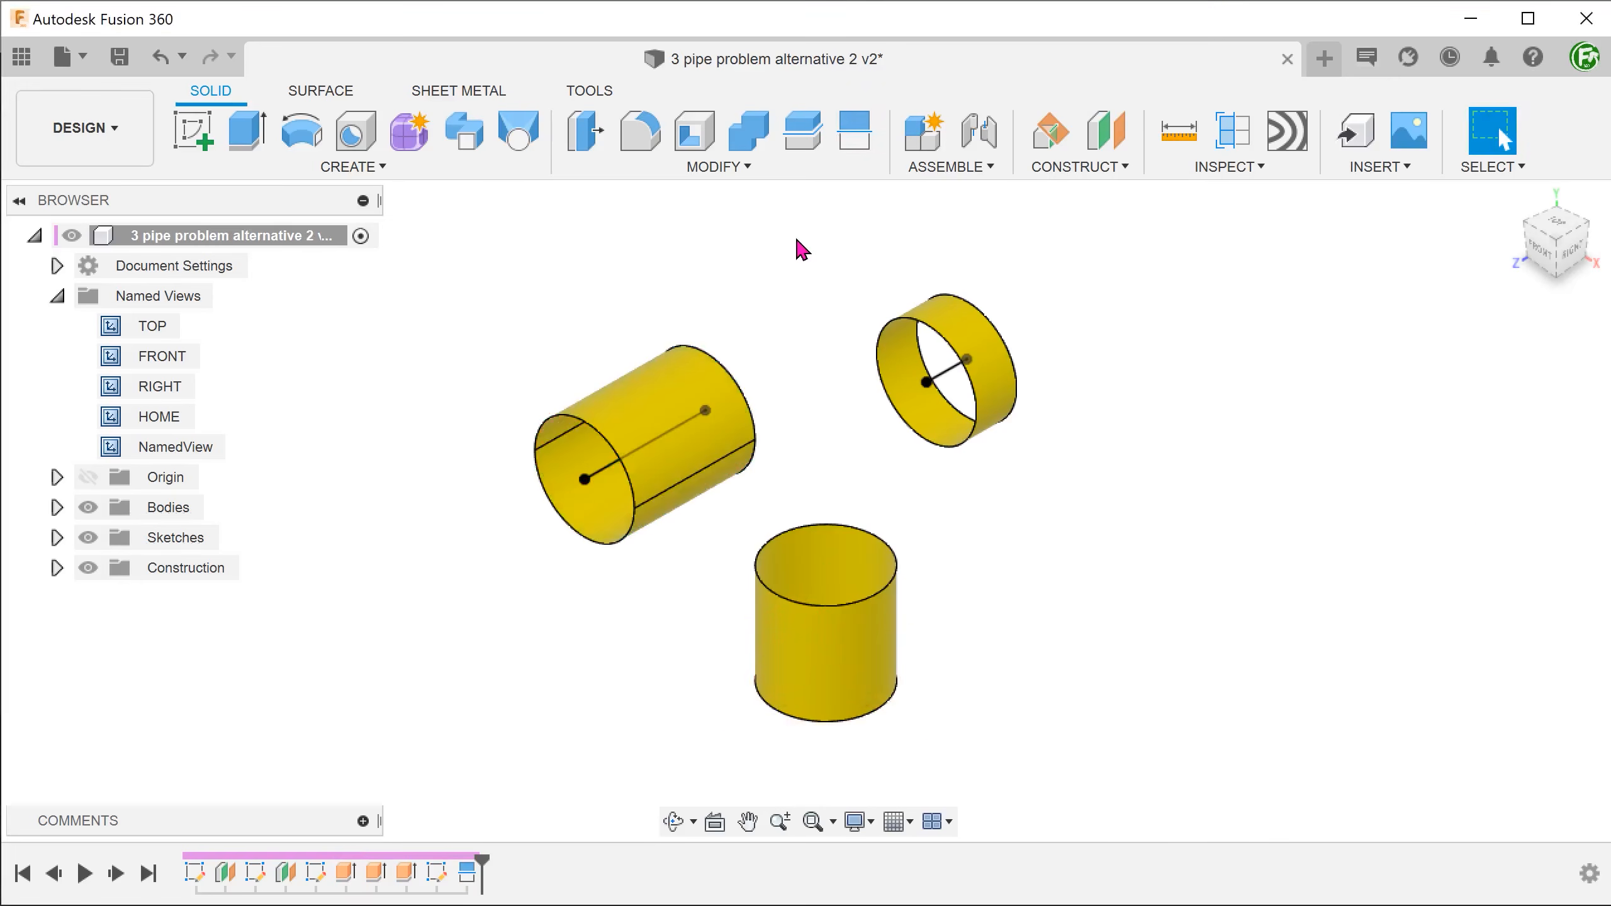
- Split the short horizontal pipe's face into upper and lower halves with its sketched centre line, and hide the sketches
{"action": "left_click", "coordinate": [707, 167]}
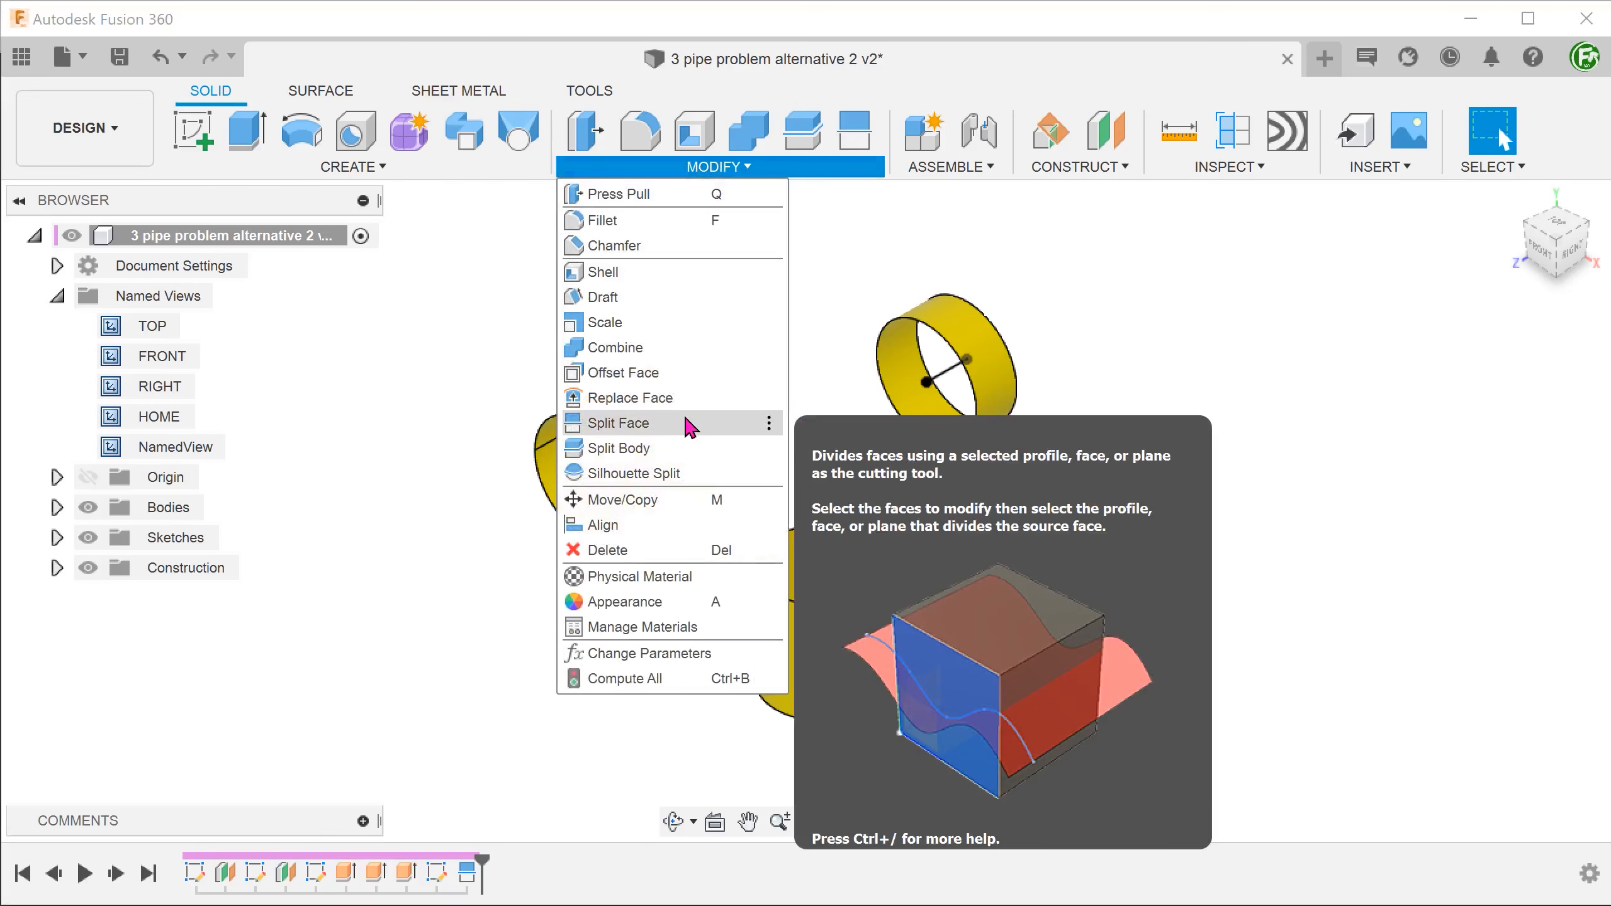
{"action": "left_click", "coordinate": [690, 424]}
{"action": "left_click", "coordinate": [1005, 356]}
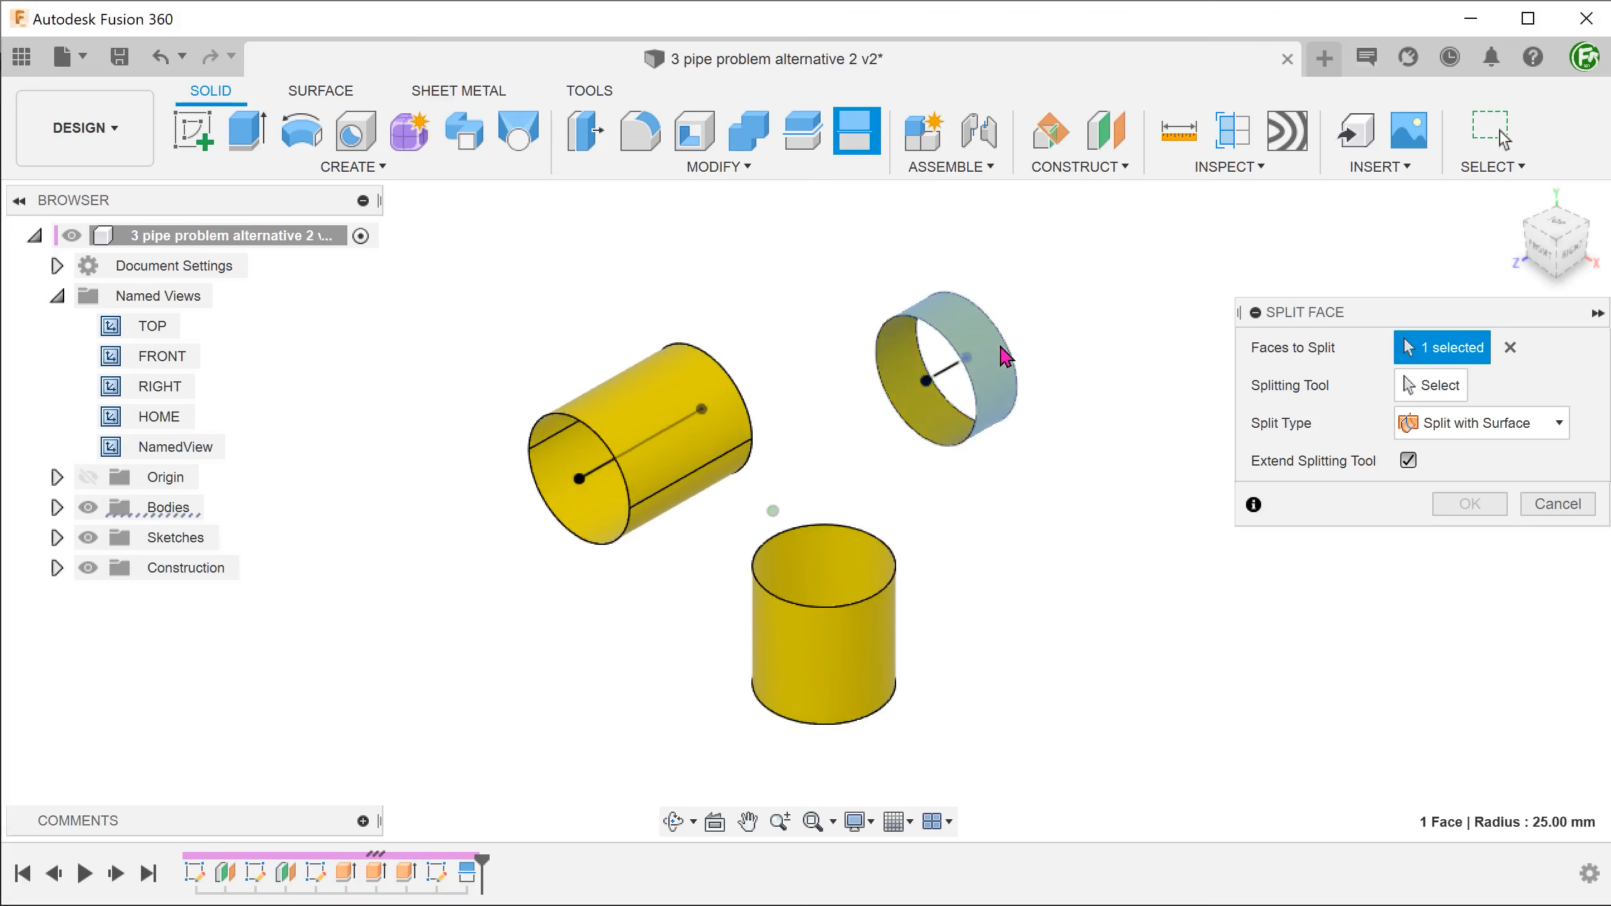
{"action": "left_click", "coordinate": [1428, 392]}
{"action": "left_click", "coordinate": [951, 366]}
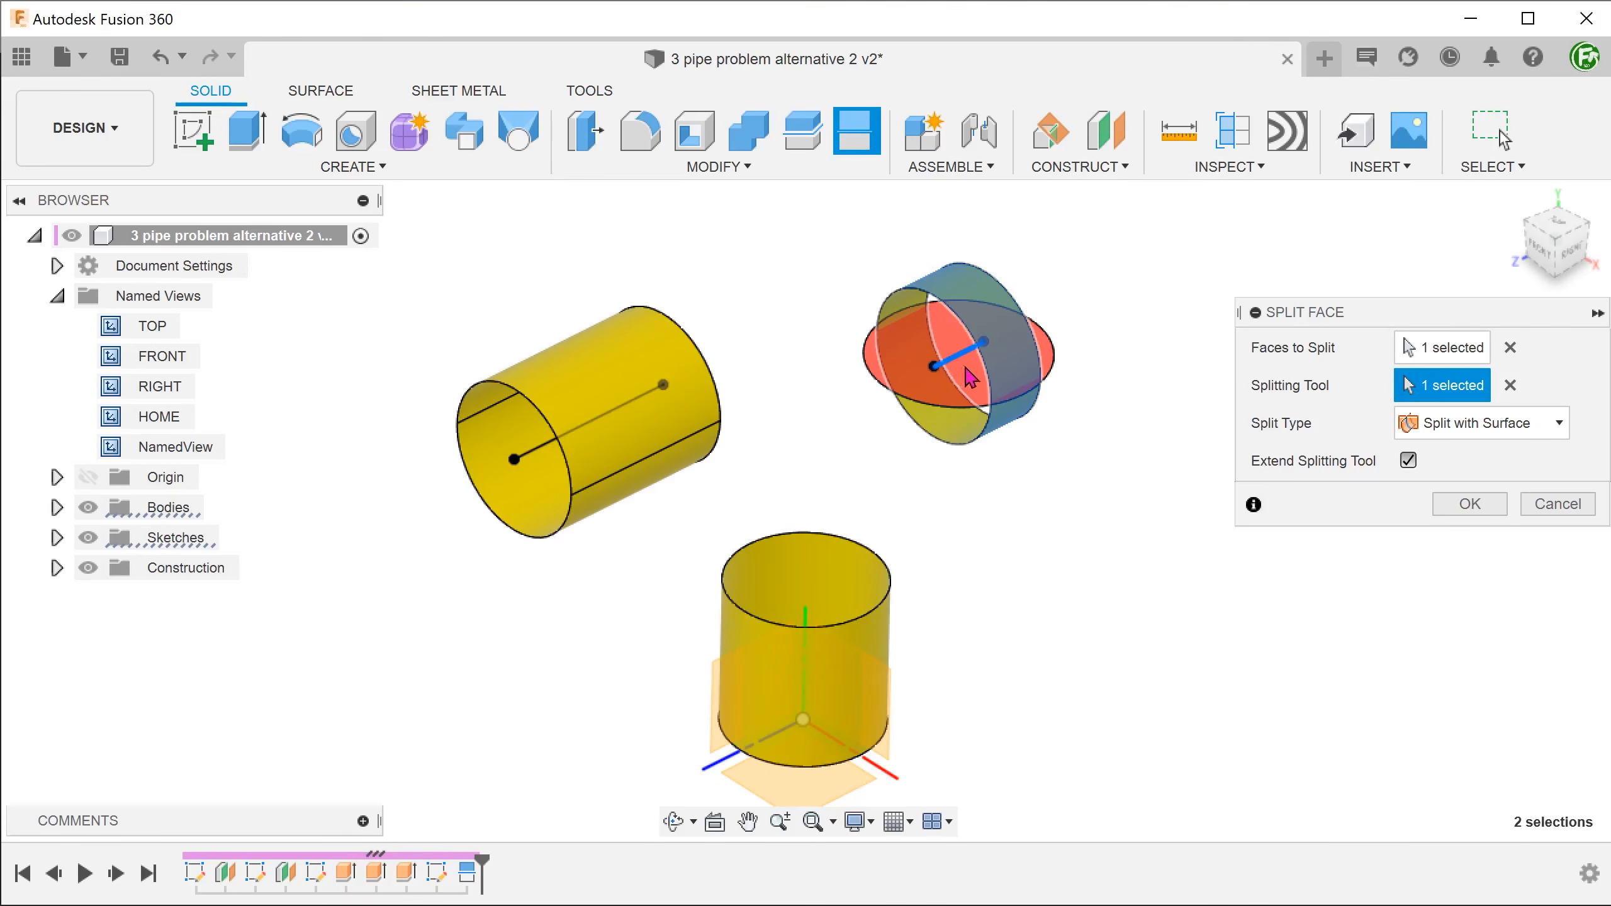
{"action": "left_click", "coordinate": [1440, 504]}
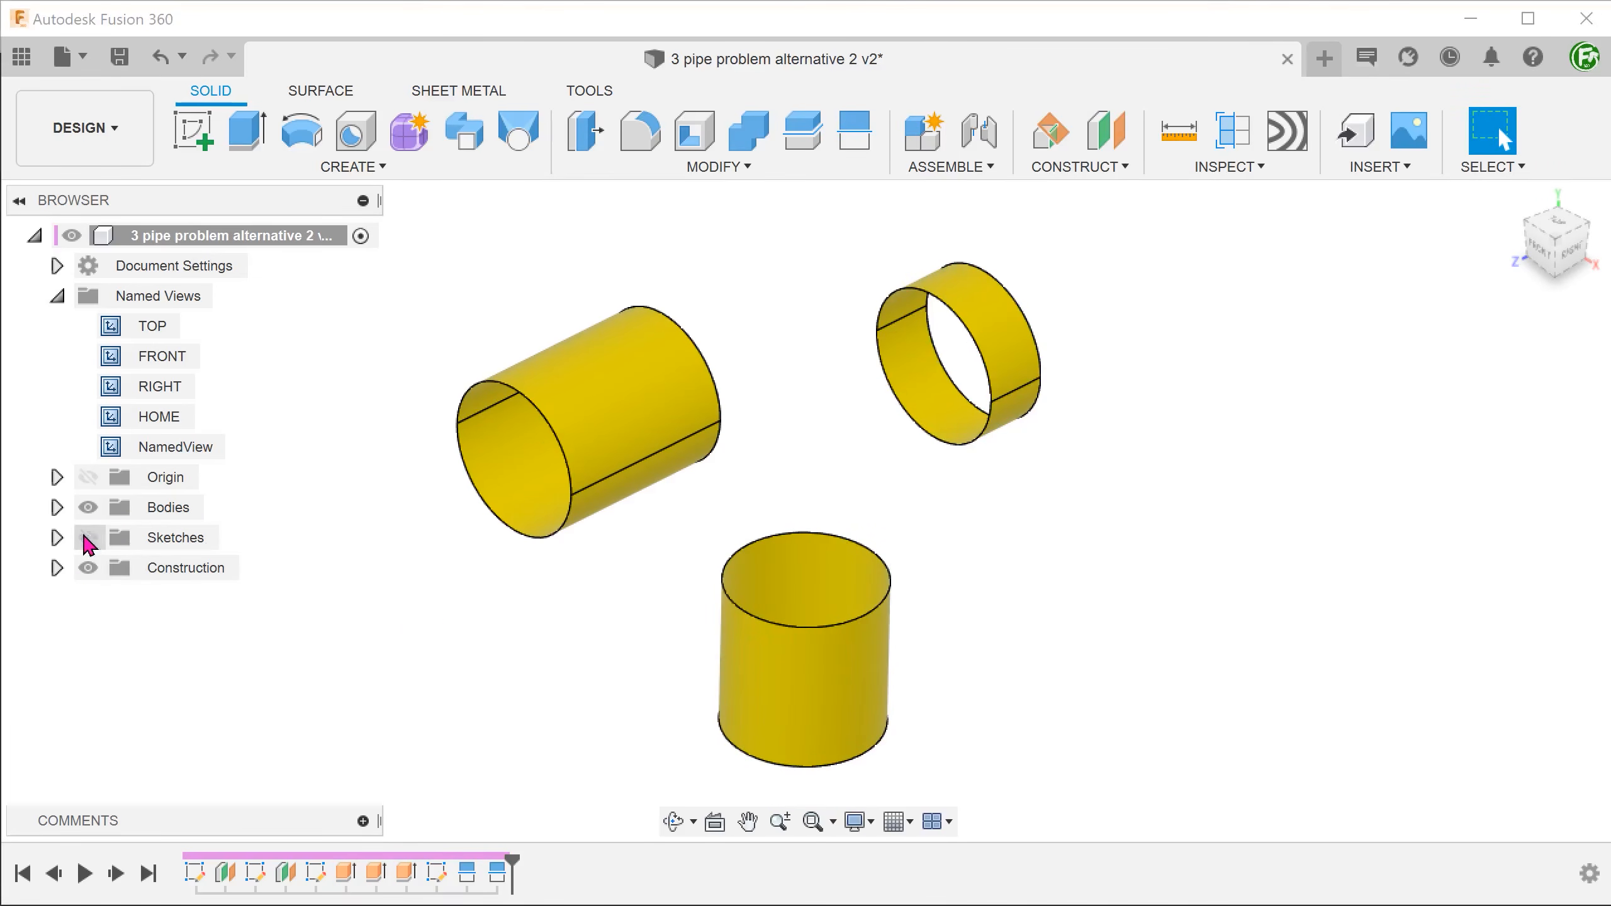
{"action": "key", "text": "l"}
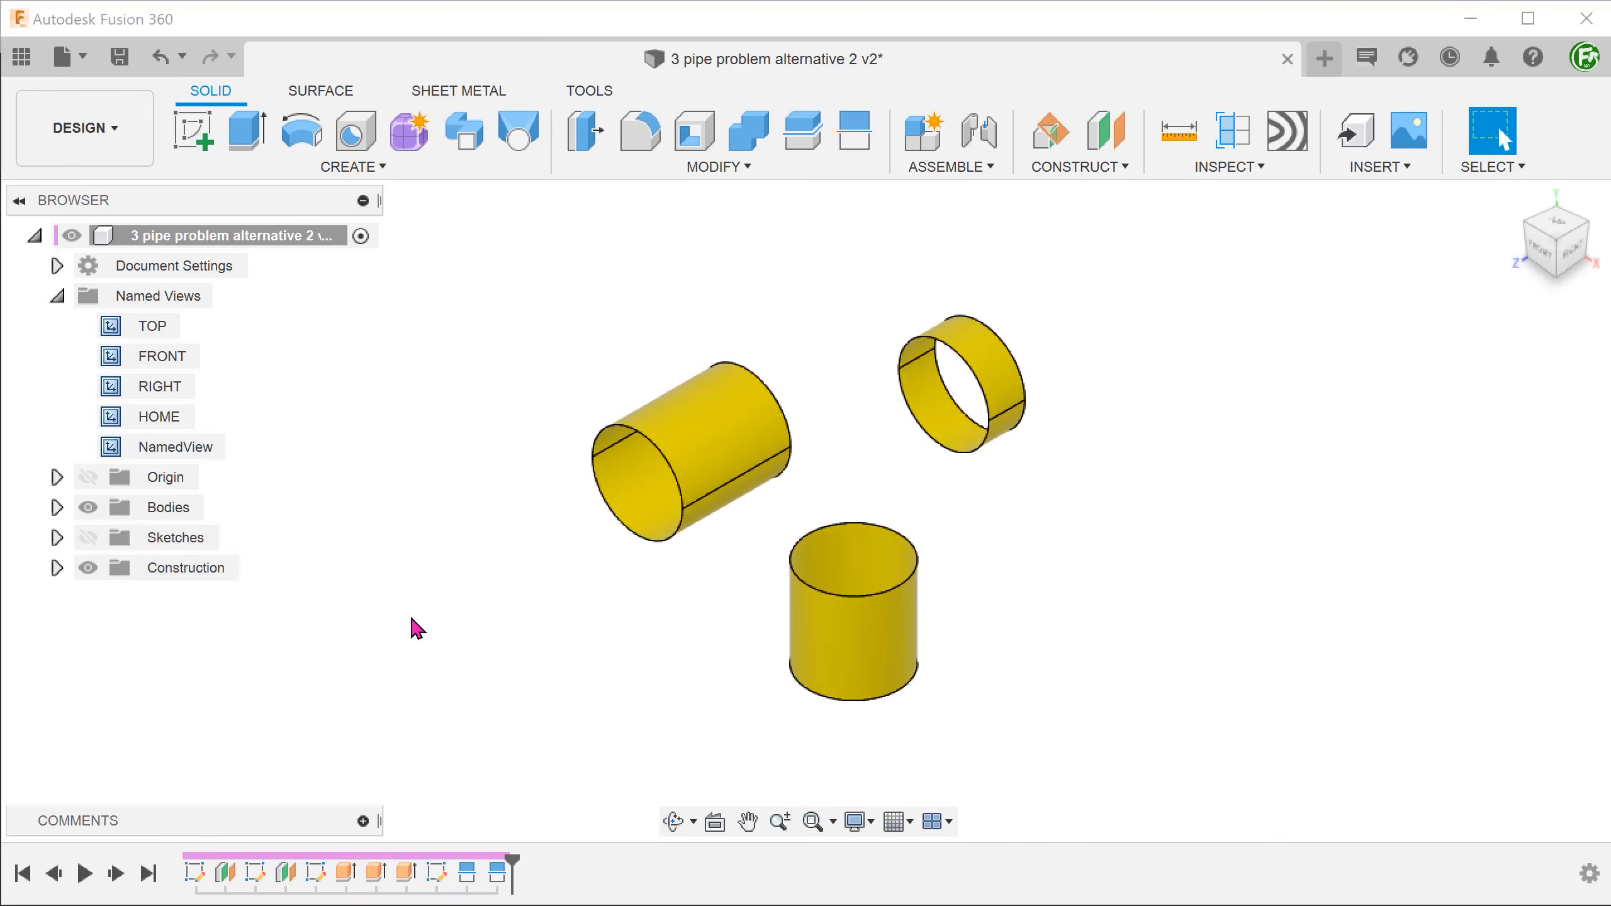
- Split the vertical pipe's face into two halves with the vertical origin plane that is perpendicular to the horizontal pipes
{"action": "left_click", "coordinate": [617, 170]}
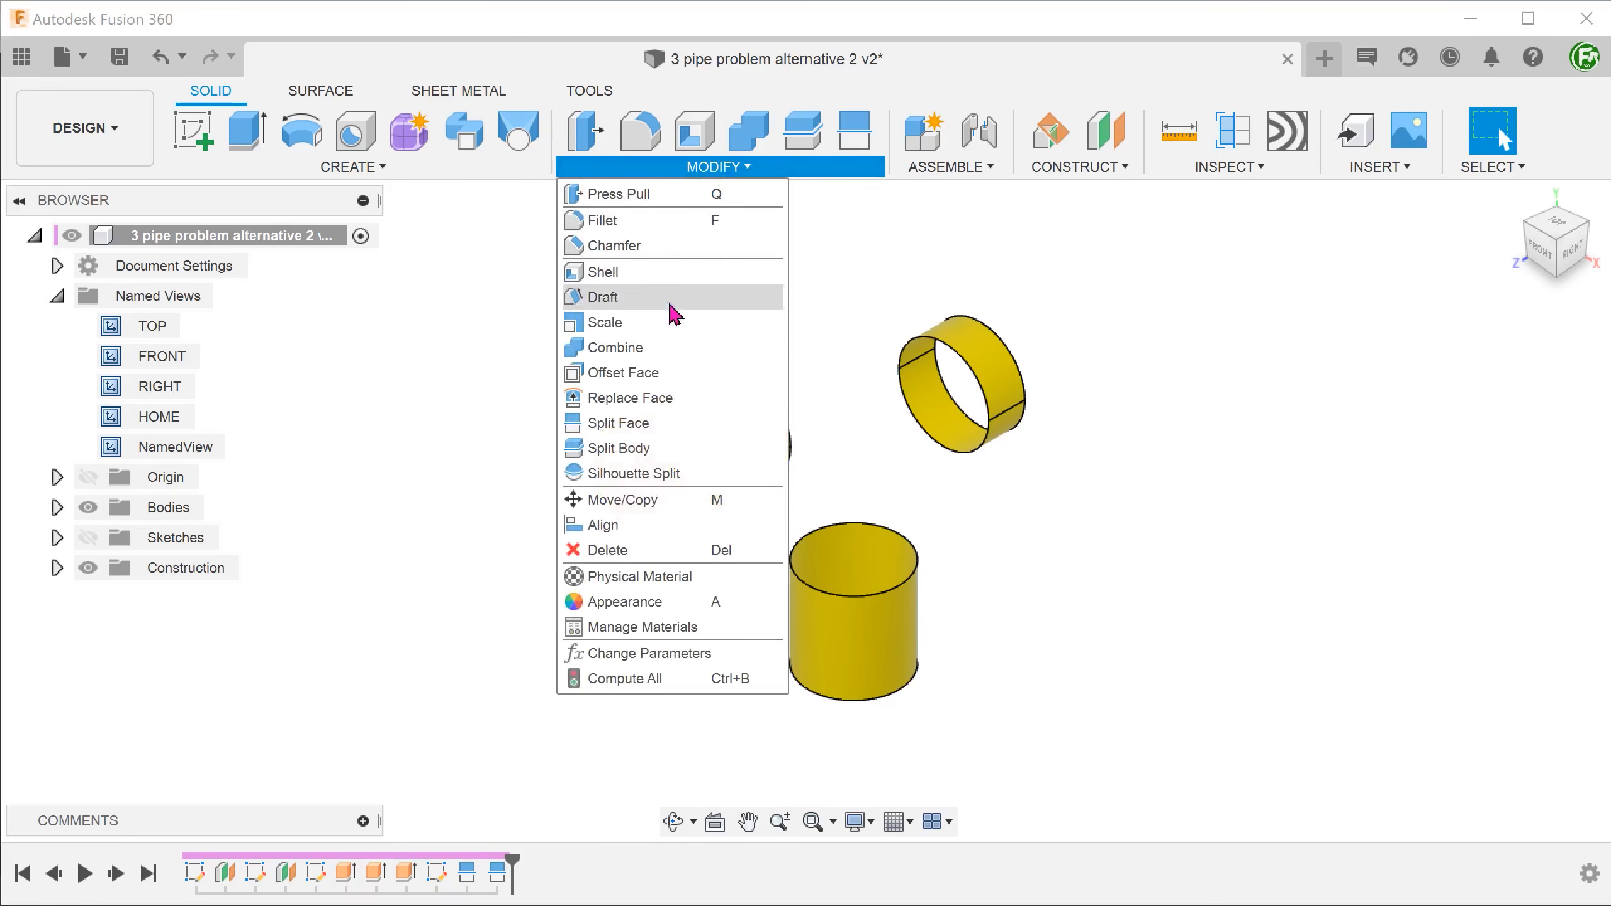
{"action": "left_click", "coordinate": [731, 426]}
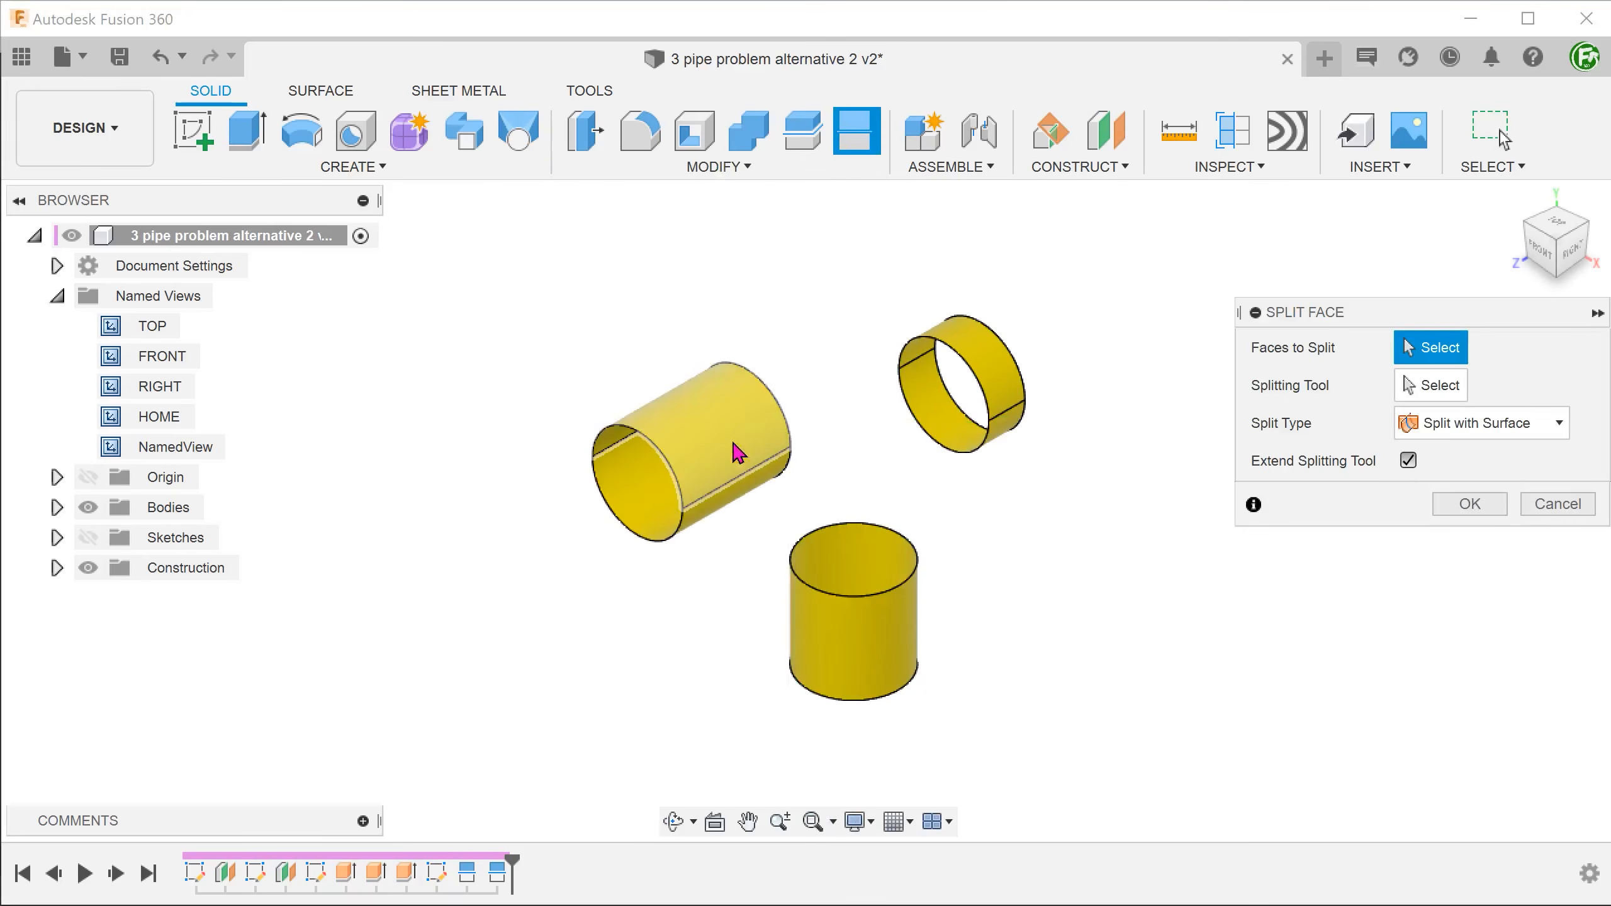
{"action": "scroll", "coordinate": [838, 648], "scroll_direction": "up", "scroll_amount": 2}
{"action": "left_click", "coordinate": [820, 647]}
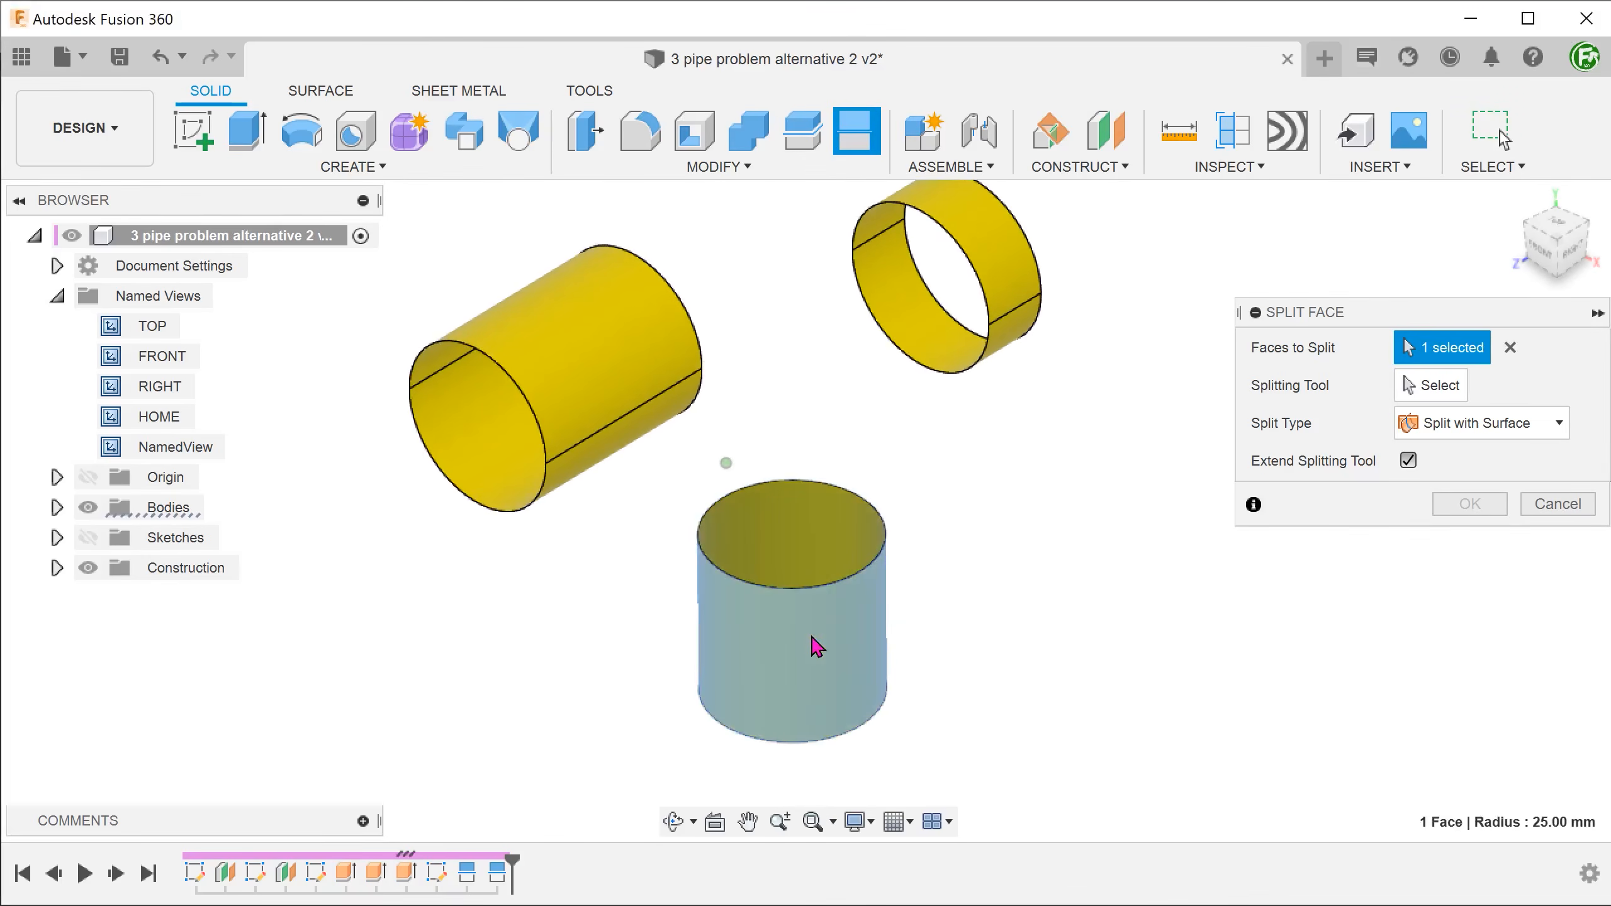
{"action": "left_click", "coordinate": [1418, 388]}
{"action": "mouse_move", "coordinate": [1009, 679]}
{"action": "middle_mouse_down", "text": "shift"}
{"action": "mouse_move", "coordinate": [942, 748]}
{"action": "mouse_move", "coordinate": [875, 752]}
{"action": "mouse_move", "coordinate": [880, 726]}
{"action": "mouse_move", "coordinate": [862, 723]}
{"action": "middle_mouse_up", "text": "shift"}
{"action": "left_click", "coordinate": [874, 747]}
{"action": "left_click", "coordinate": [1449, 432]}
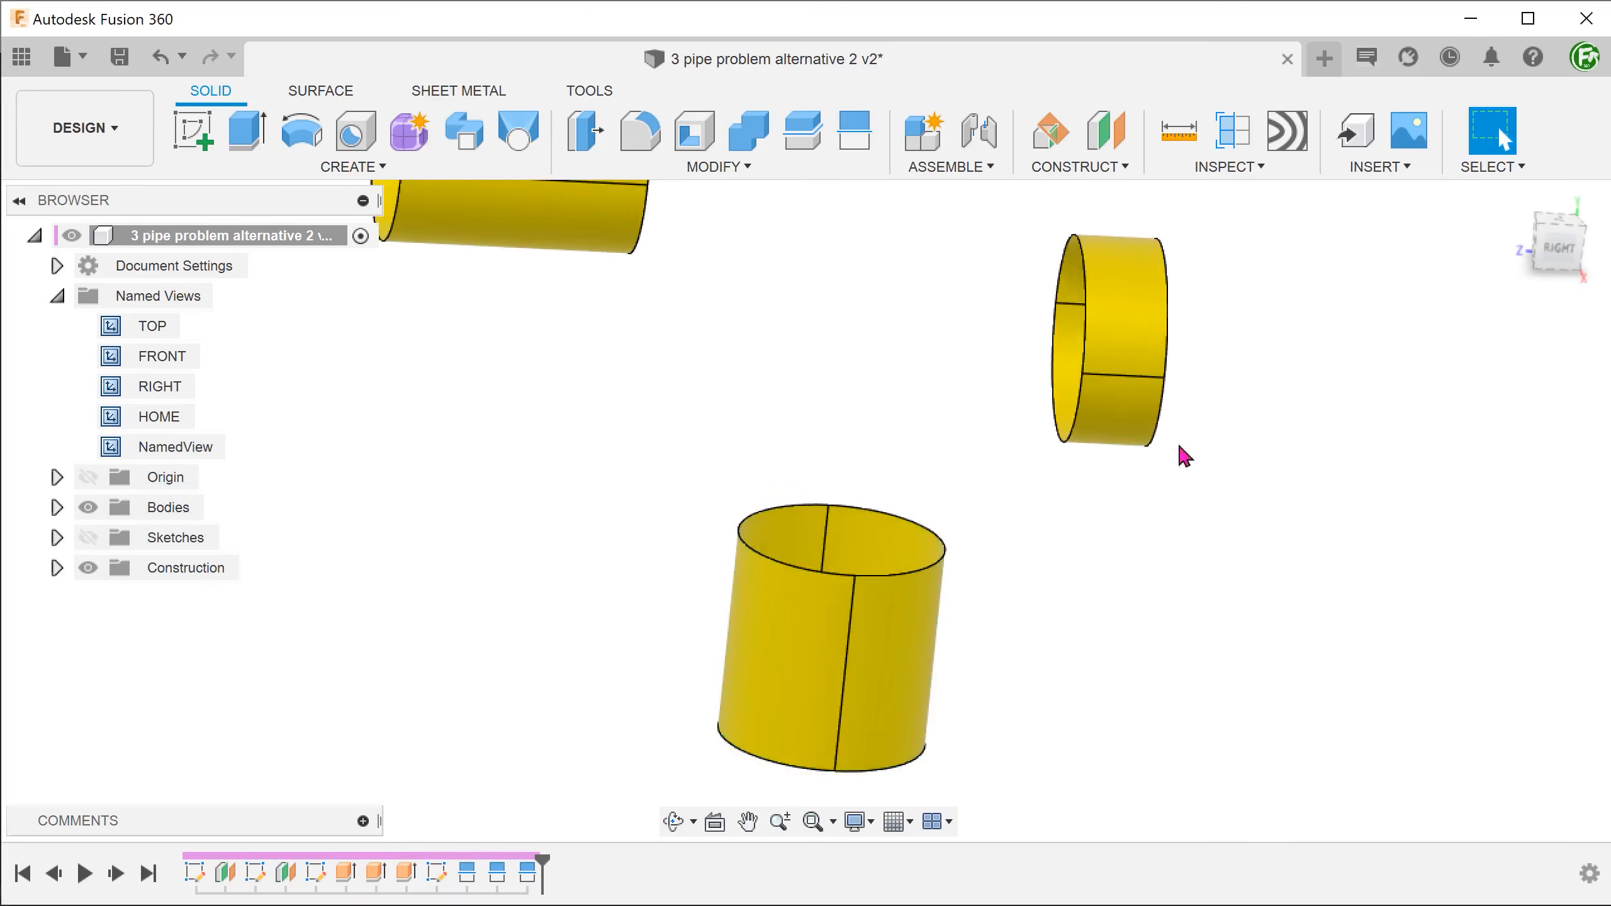
- Examine the split half faces of the three pipes and the half-circle edges that face each other across the junction
{"action": "left_click", "coordinate": [534, 307]}
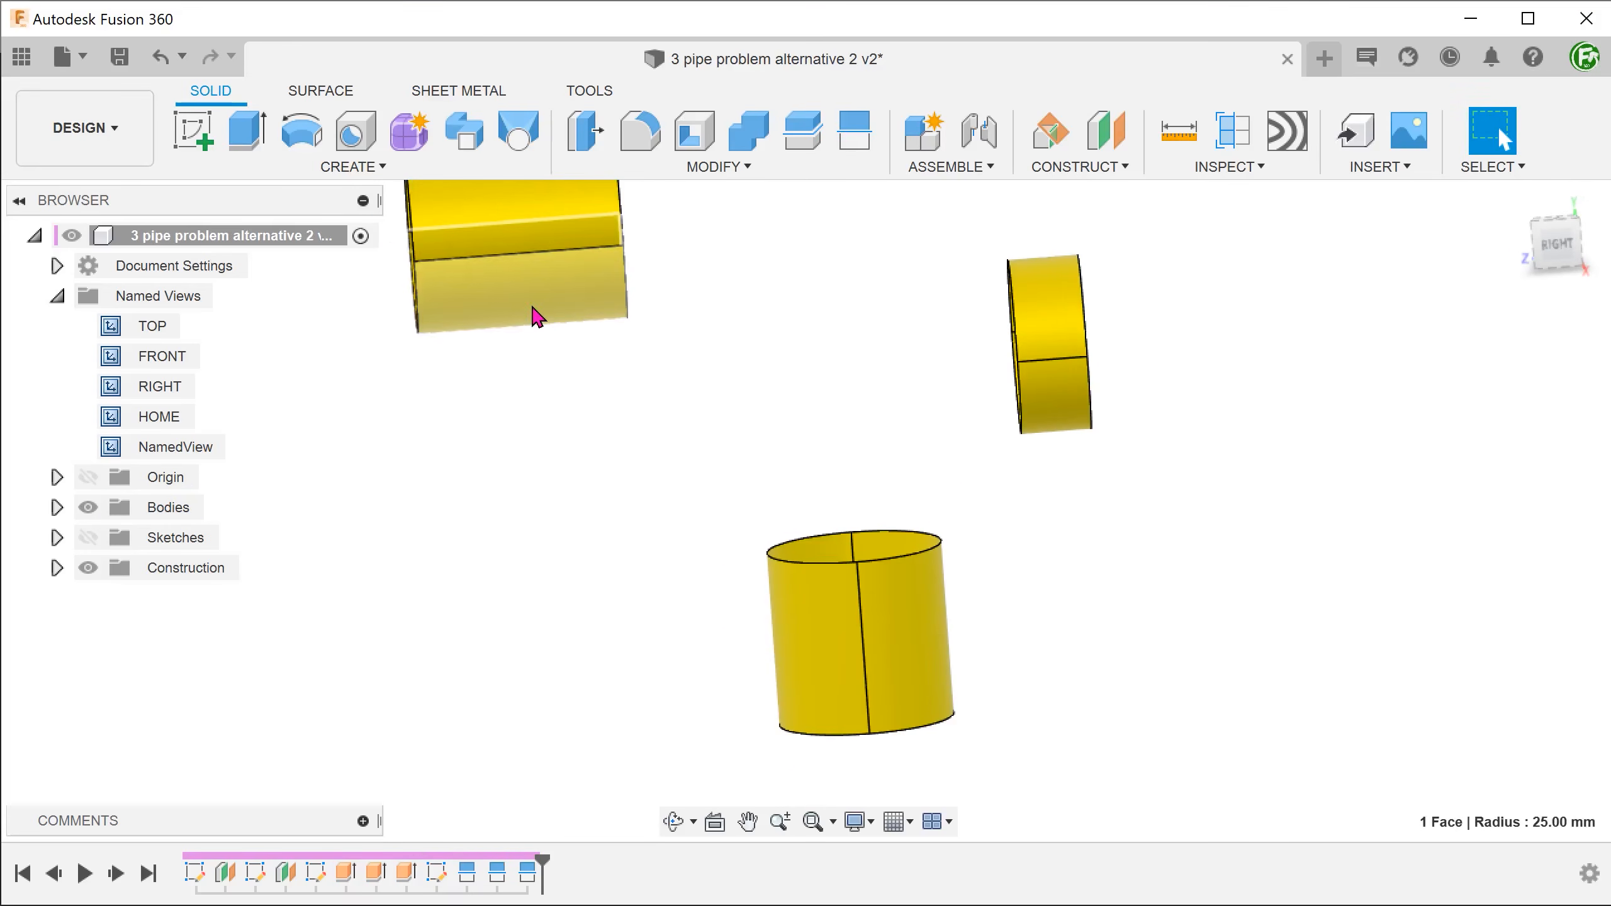
{"action": "left_click", "coordinate": [1053, 401]}
{"action": "left_click", "coordinate": [949, 595]}
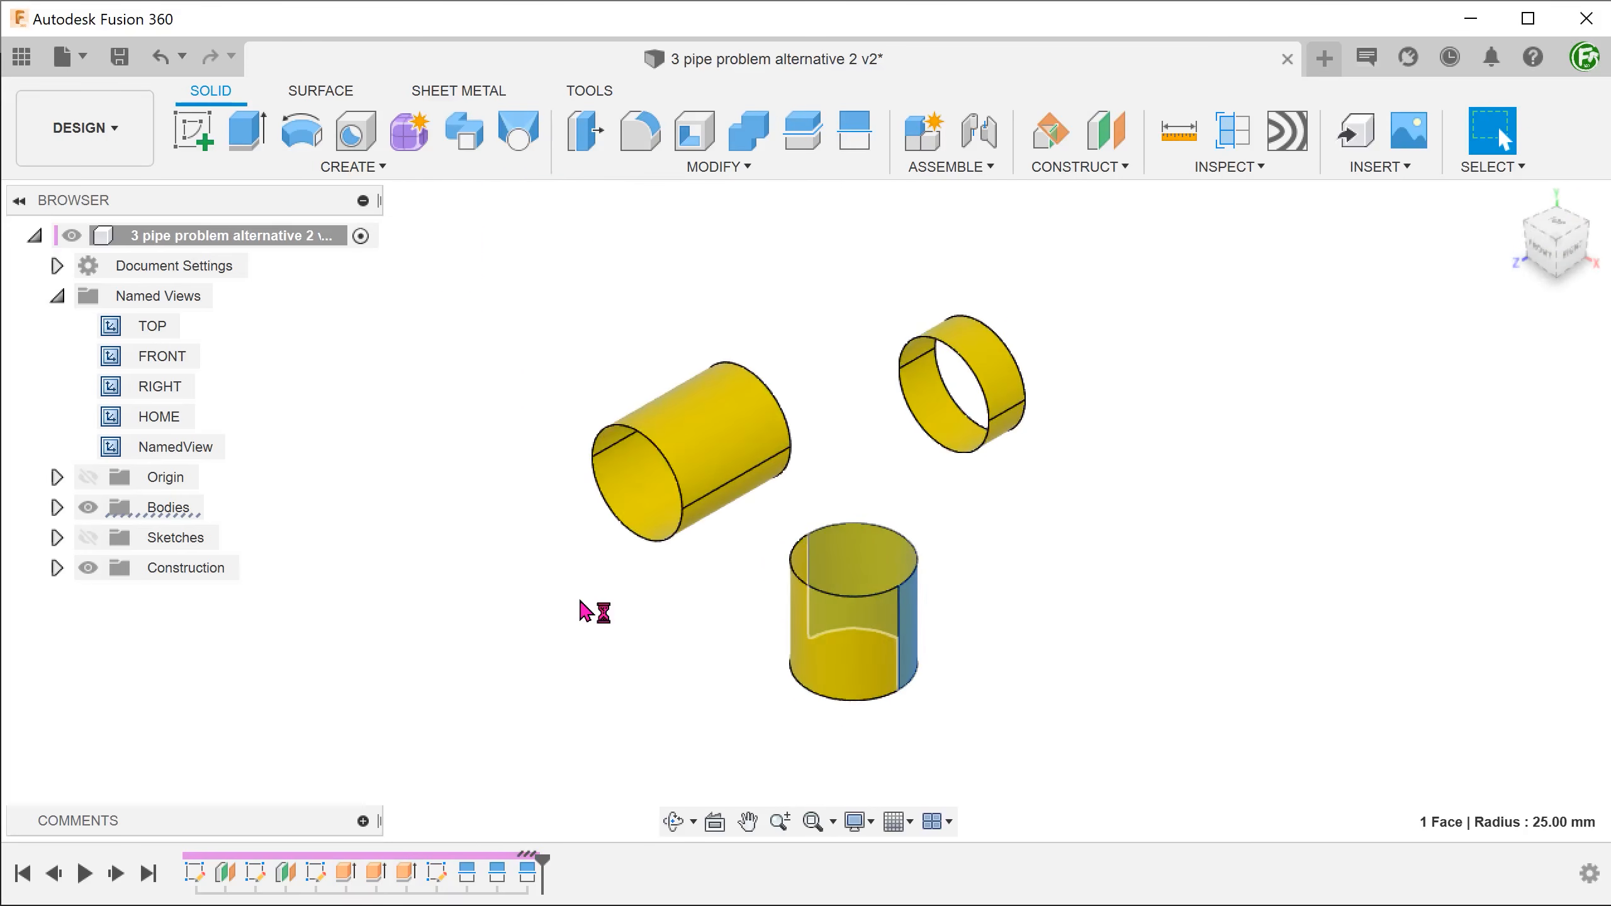
{"action": "left_click", "coordinate": [638, 636]}
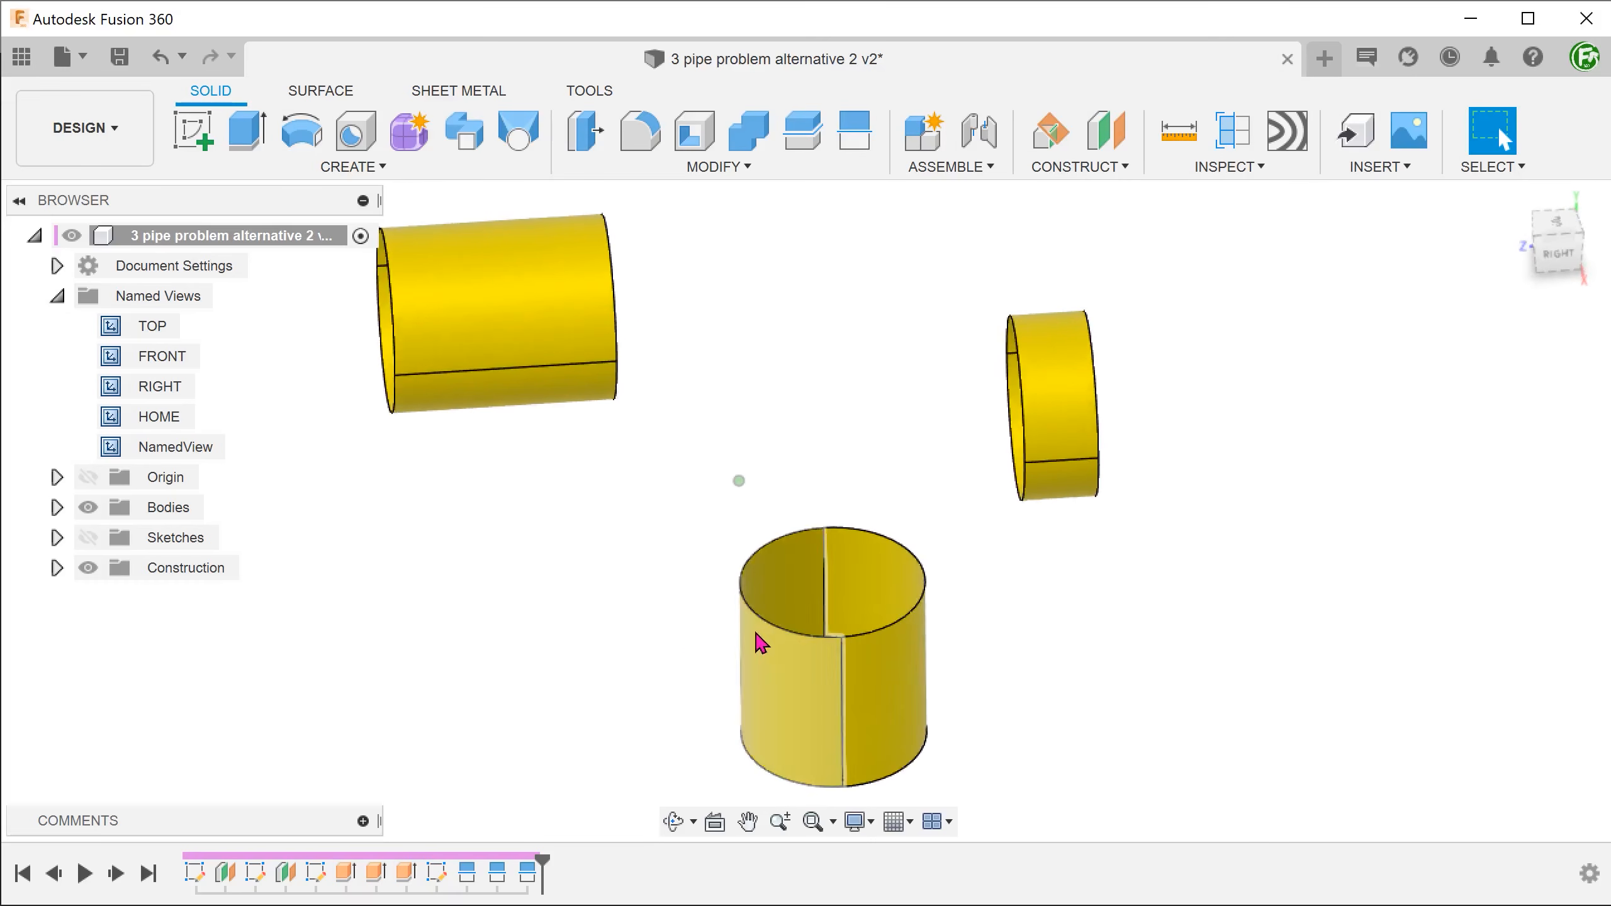
{"action": "left_click", "coordinate": [769, 636]}
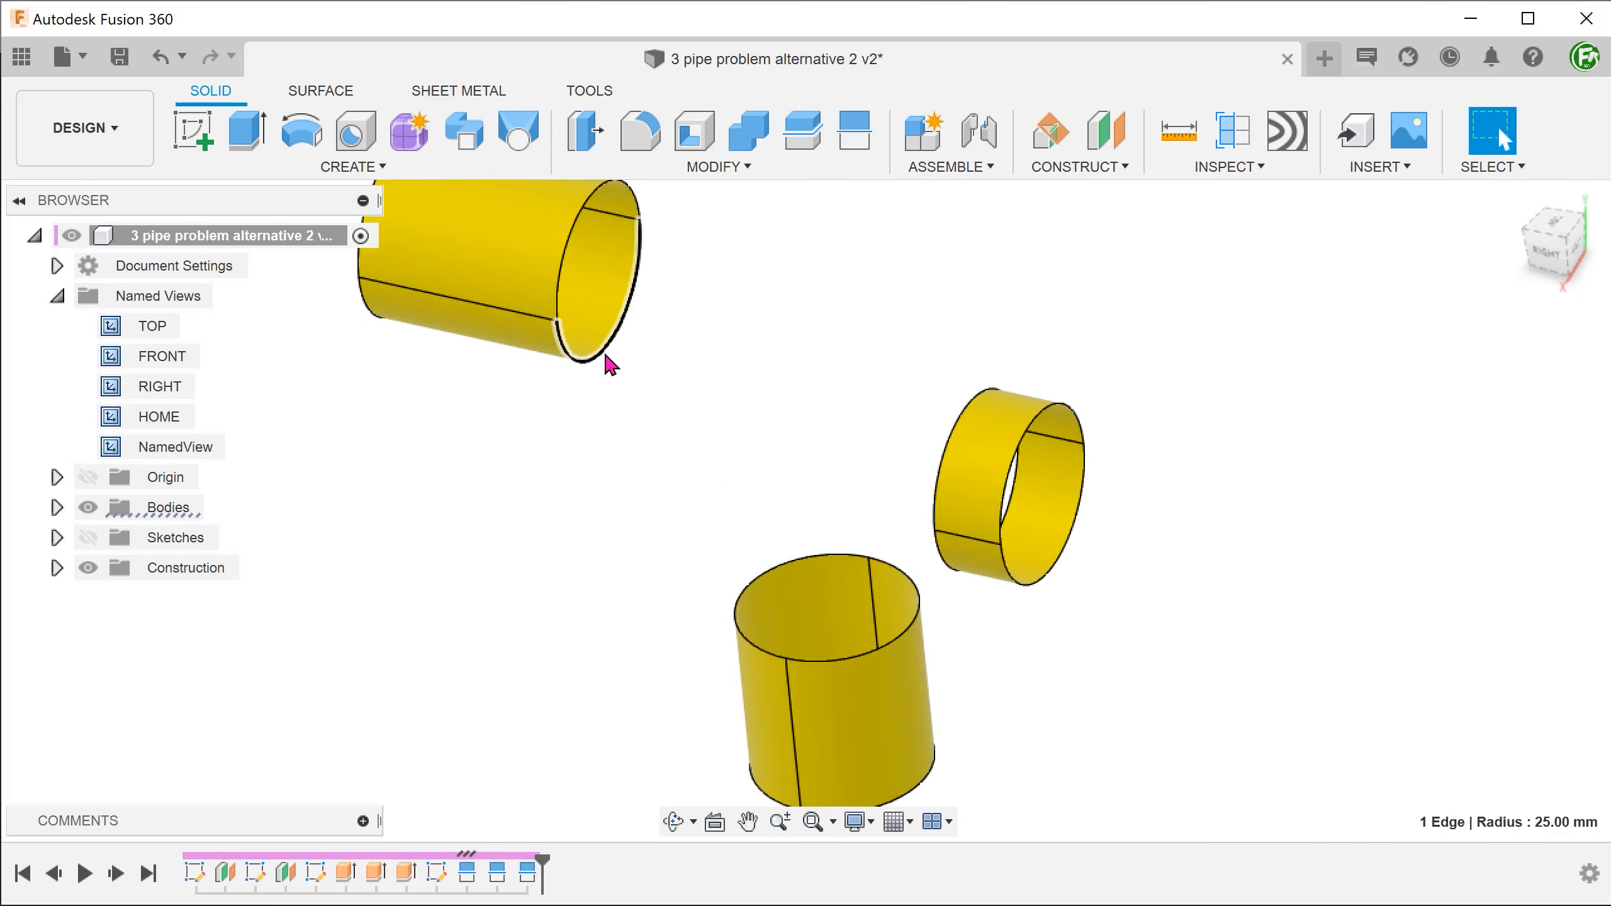
{"action": "left_click", "coordinate": [605, 355]}
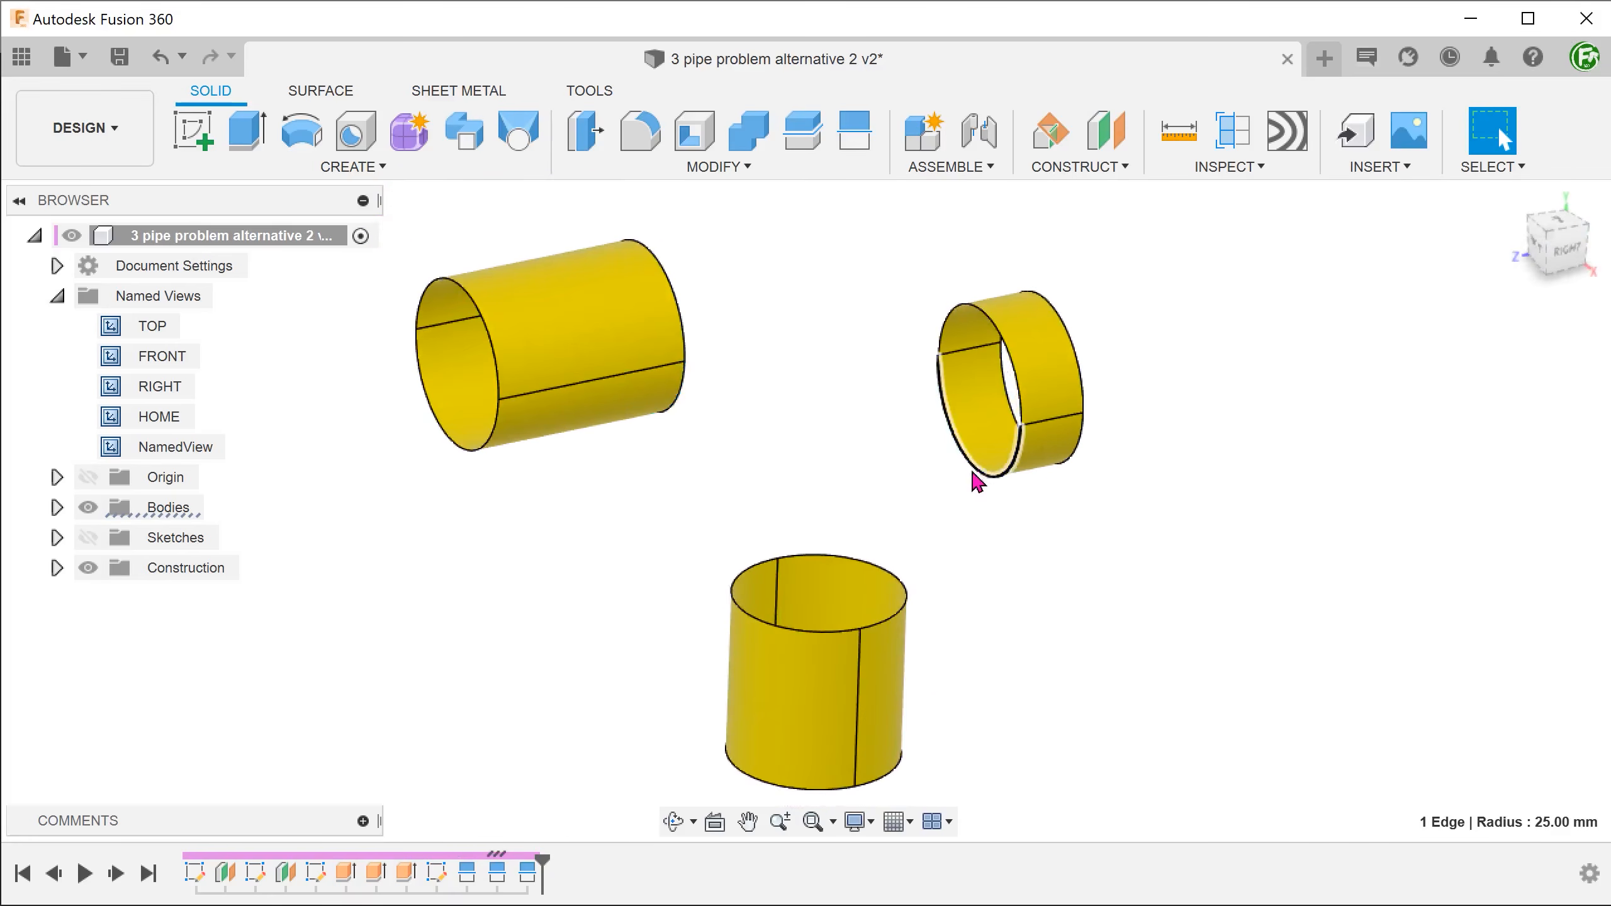
{"action": "left_click", "coordinate": [977, 480]}
{"action": "middle_click_drag", "start_coordinate": [977, 489], "coordinate": [990, 530], "text": "shift"}
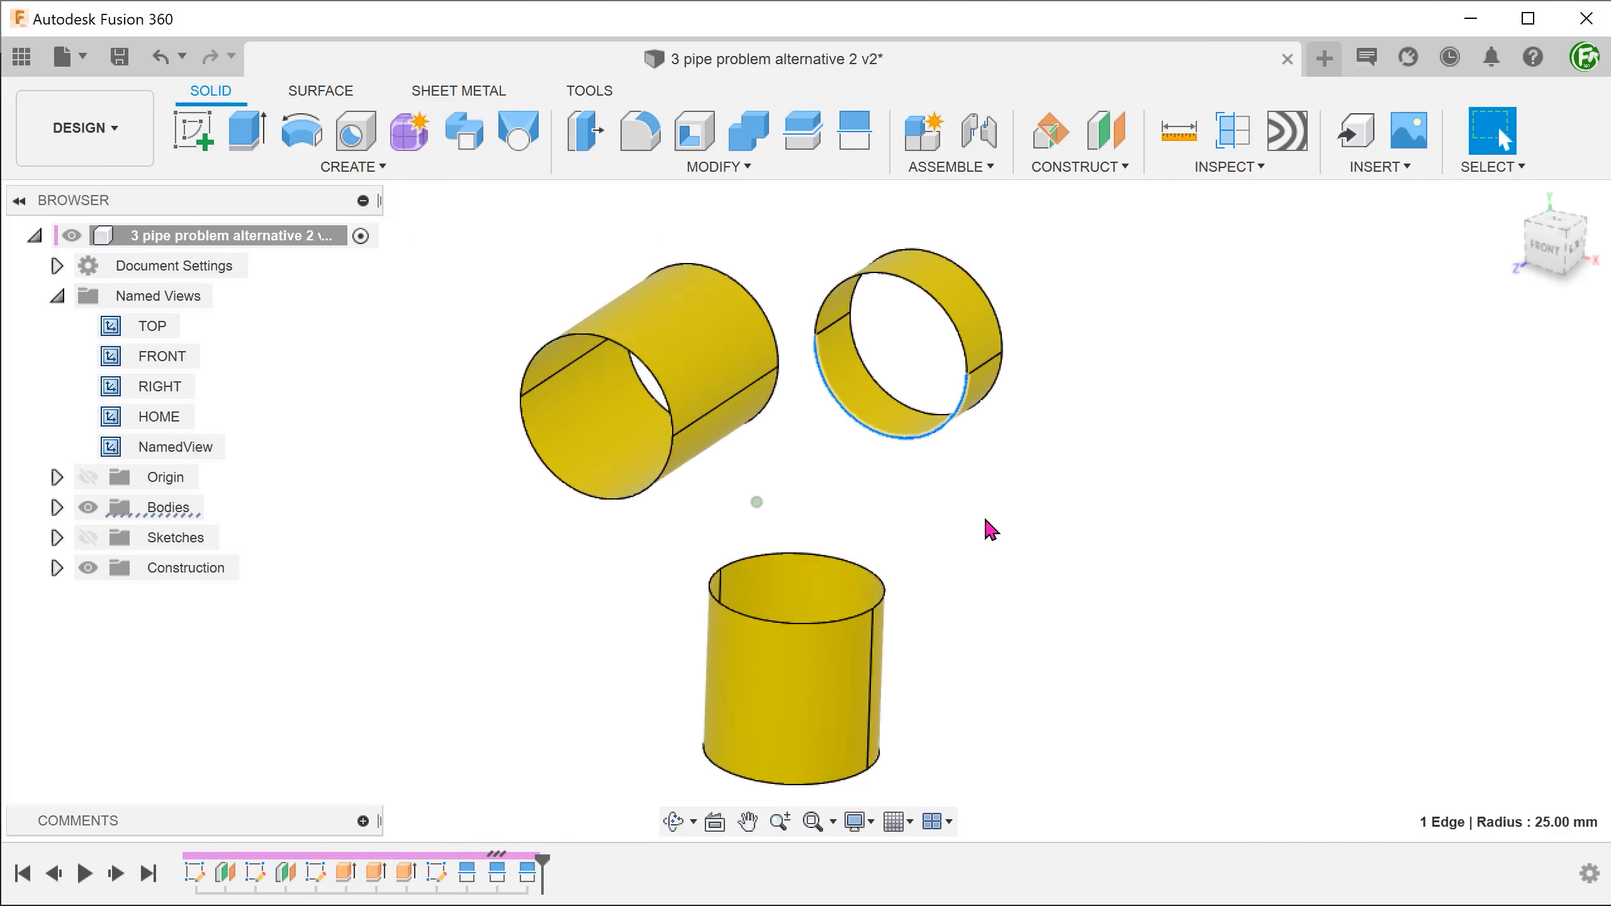
{"action": "left_click", "coordinate": [526, 579]}
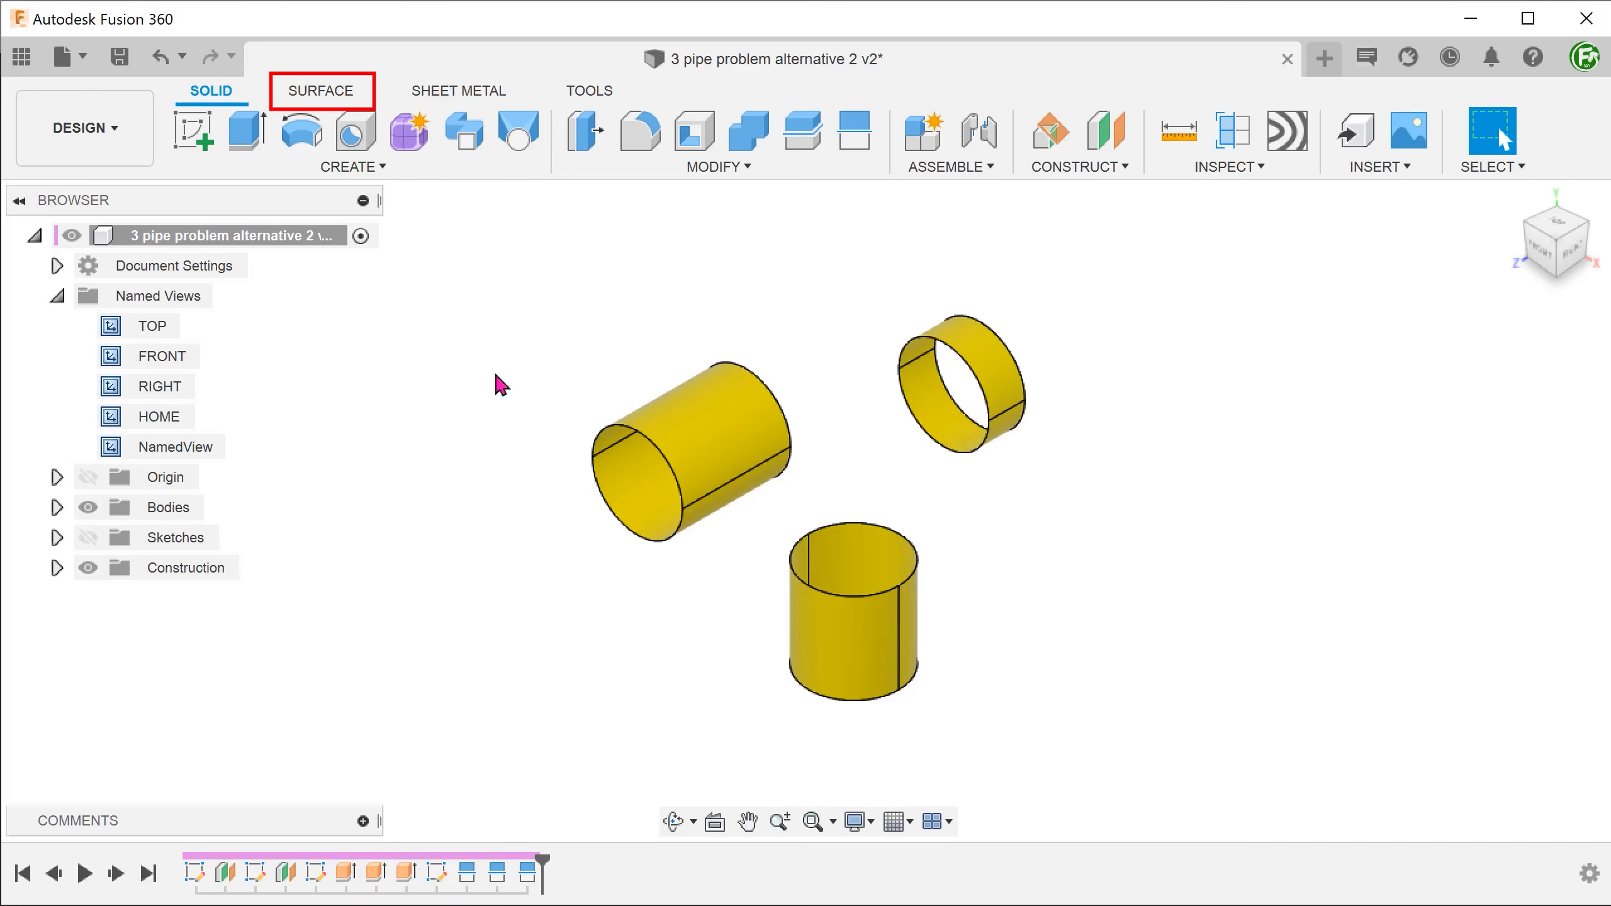
- Start a surface loft from the long horizontal pipe's lower half edge to the adjacent upper half edge of the vertical pipe
{"action": "left_click", "coordinate": [317, 93]}
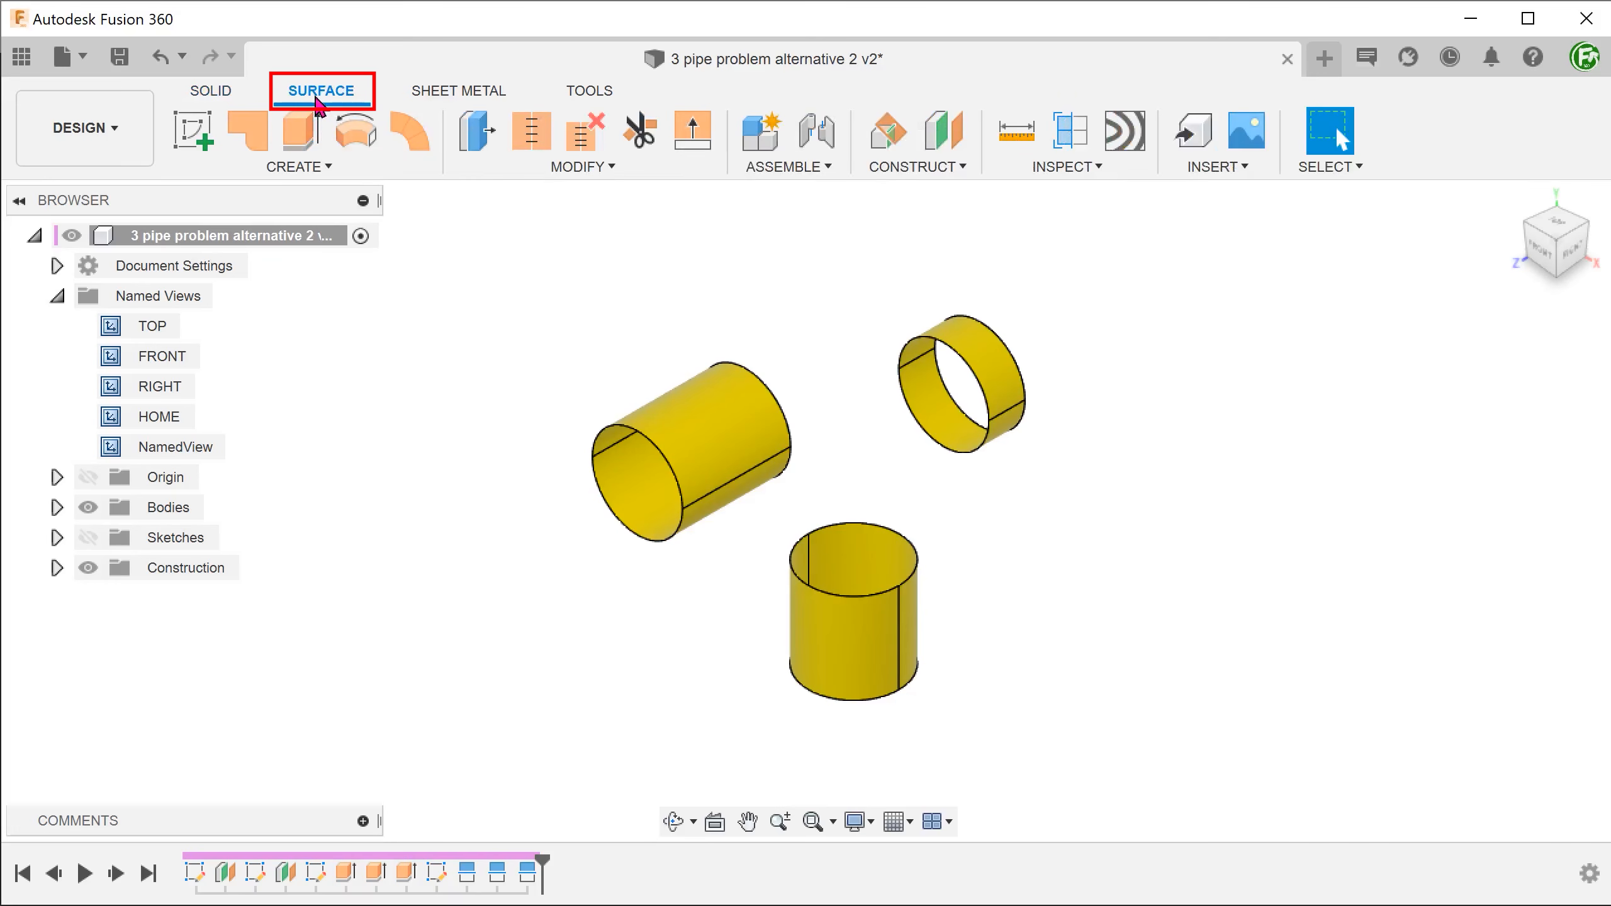
{"action": "left_click", "coordinate": [318, 168]}
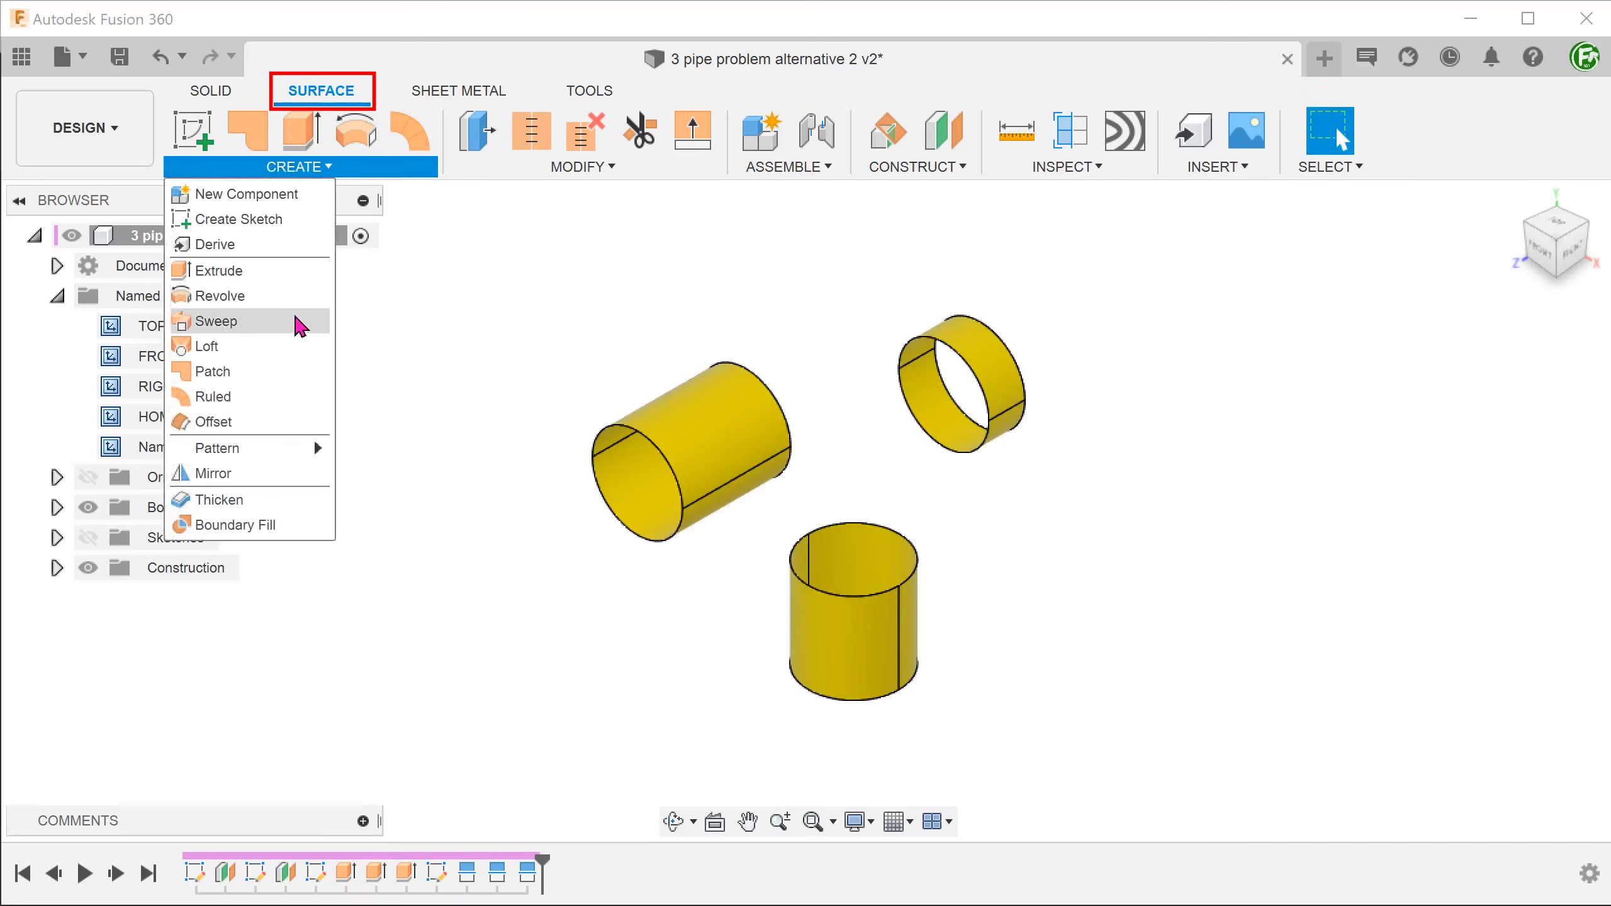
{"action": "left_click", "coordinate": [291, 349]}
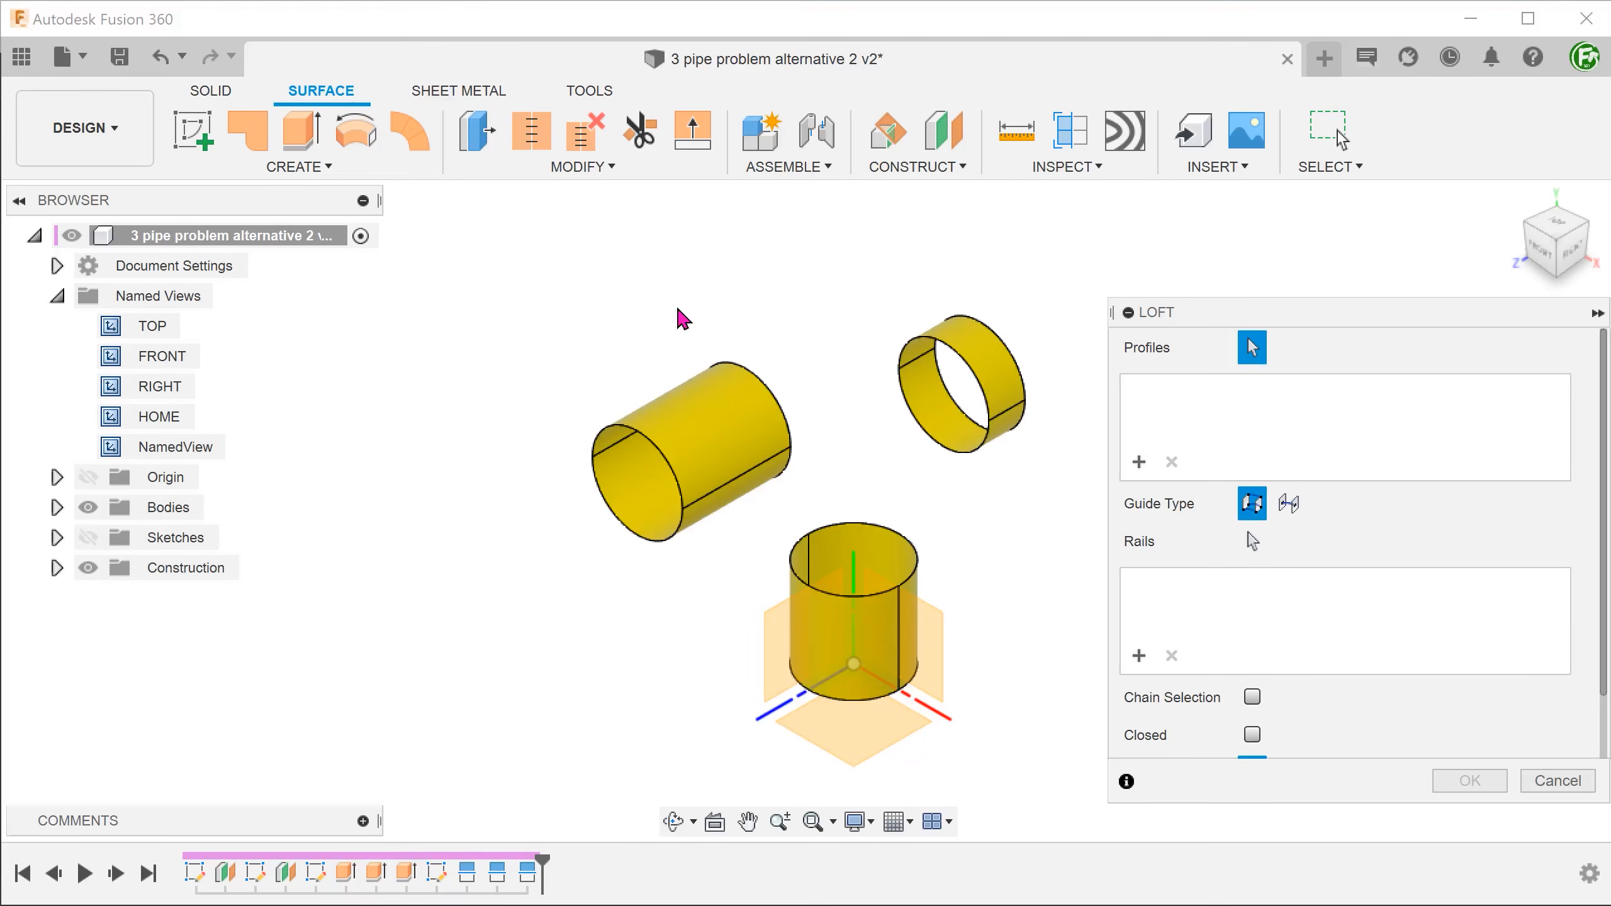
{"action": "middle_click_drag", "start_coordinate": [675, 305], "coordinate": [583, 381], "text": "shift"}
{"action": "left_click", "coordinate": [586, 370]}
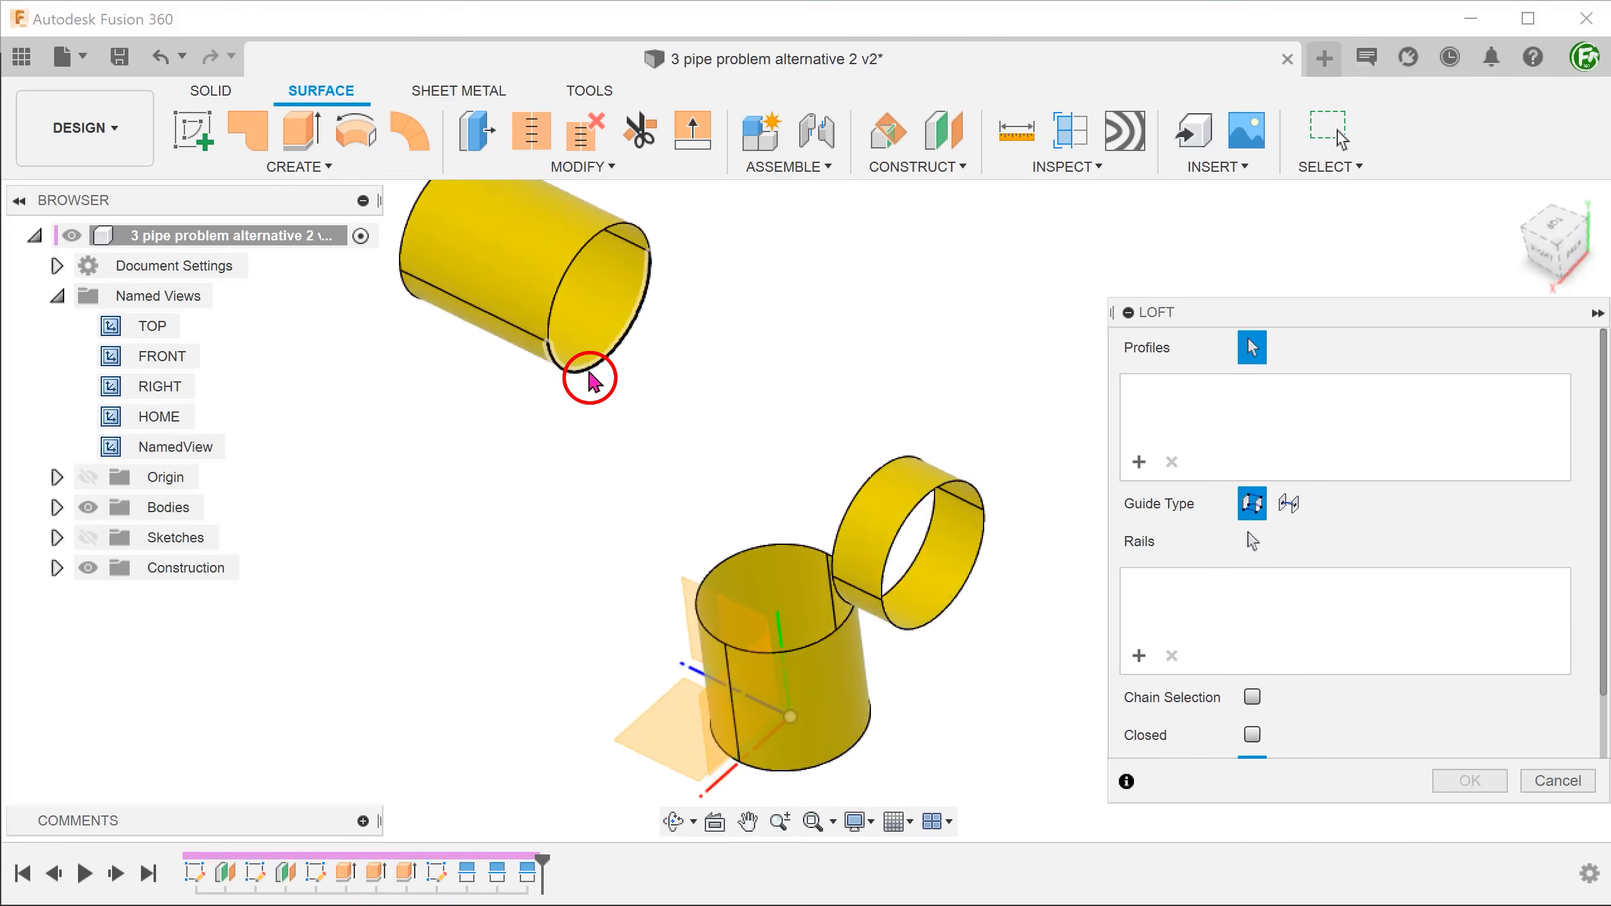
{"action": "left_click", "coordinate": [736, 559]}
{"action": "middle_click_drag", "start_coordinate": [767, 660], "coordinate": [831, 624], "text": "shift"}
- Set both loft profiles to Tangent (G1) with edges aligned to surface, and create the curved half surface
{"action": "left_click", "coordinate": [1330, 393]}
{"action": "left_click", "coordinate": [1340, 452]}
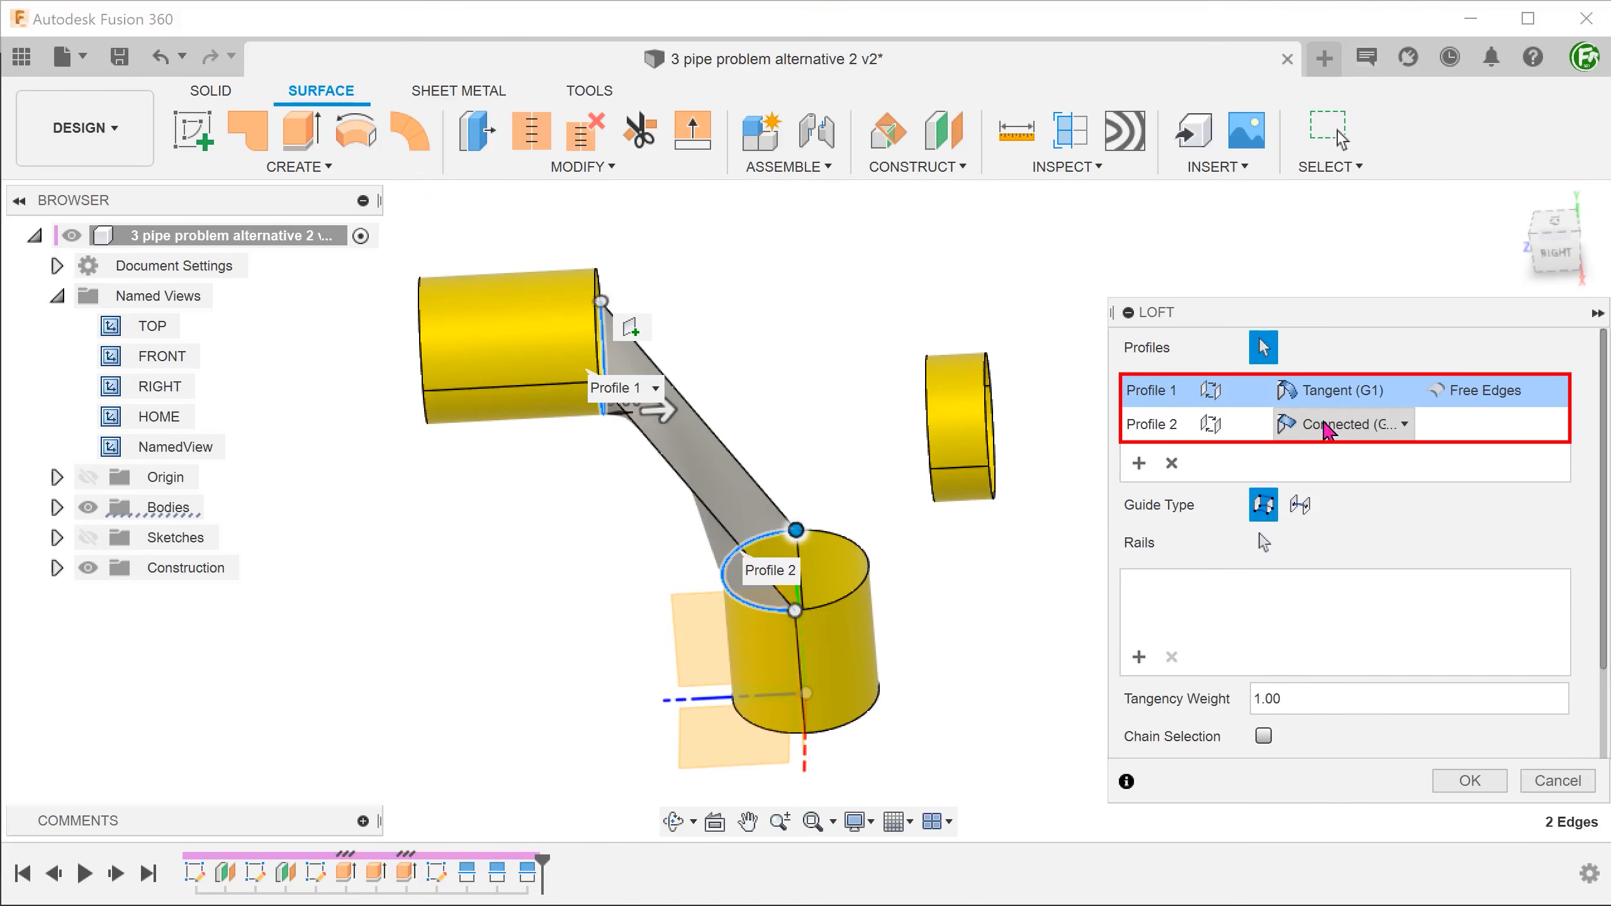
{"action": "left_click", "coordinate": [1338, 424]}
{"action": "left_click", "coordinate": [1345, 479]}
{"action": "left_click", "coordinate": [1486, 392]}
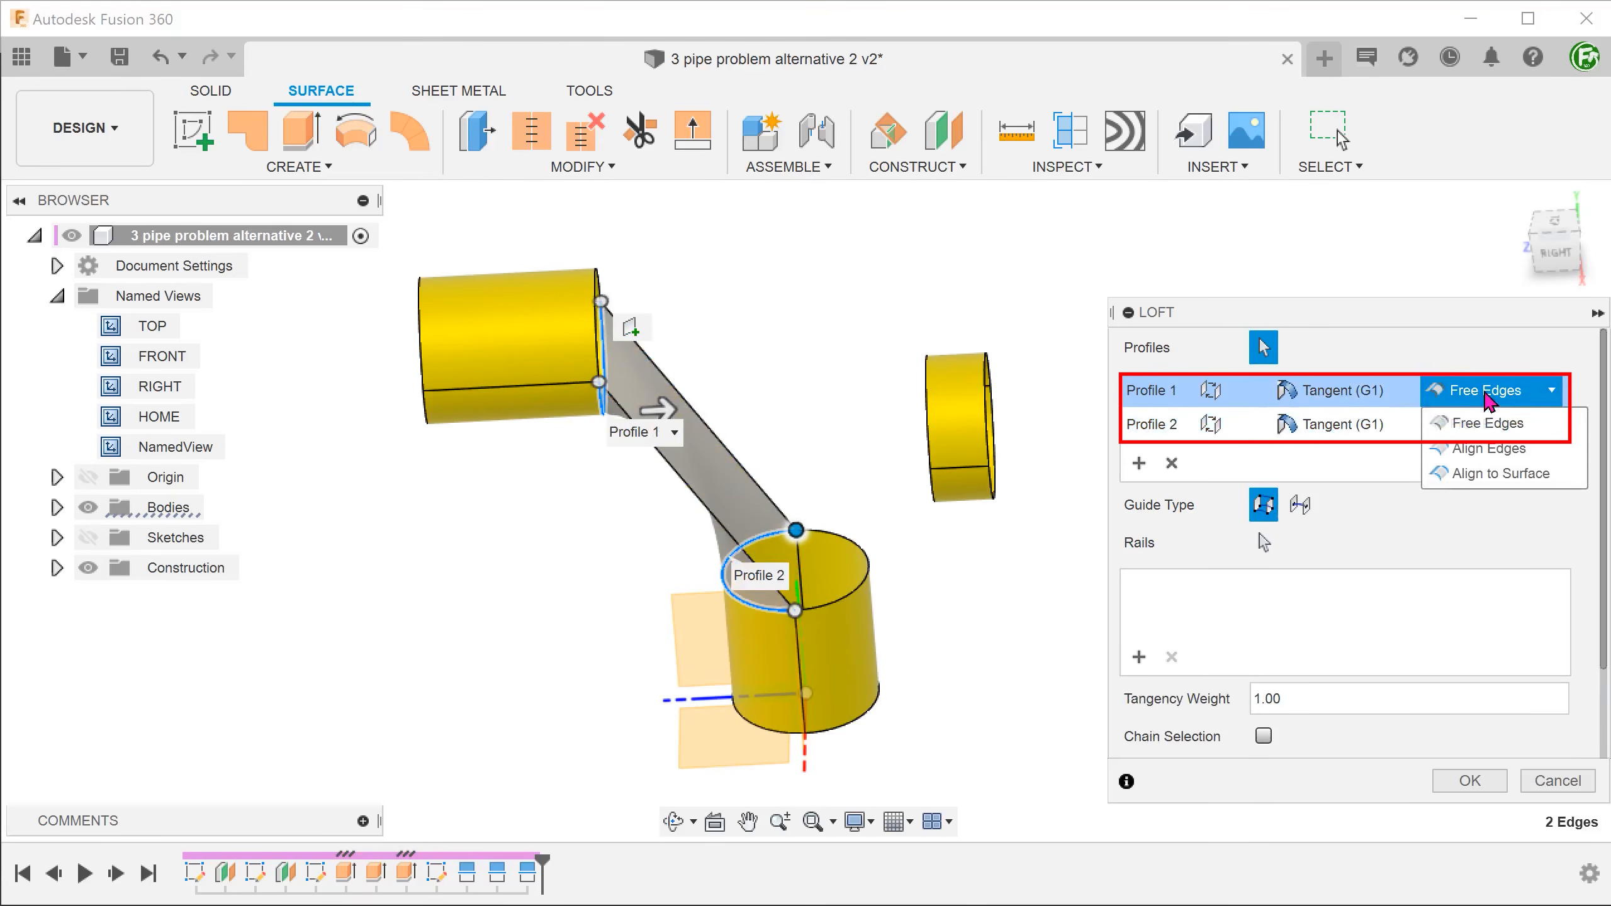
{"action": "left_click", "coordinate": [1539, 475]}
{"action": "left_click", "coordinate": [1525, 424]}
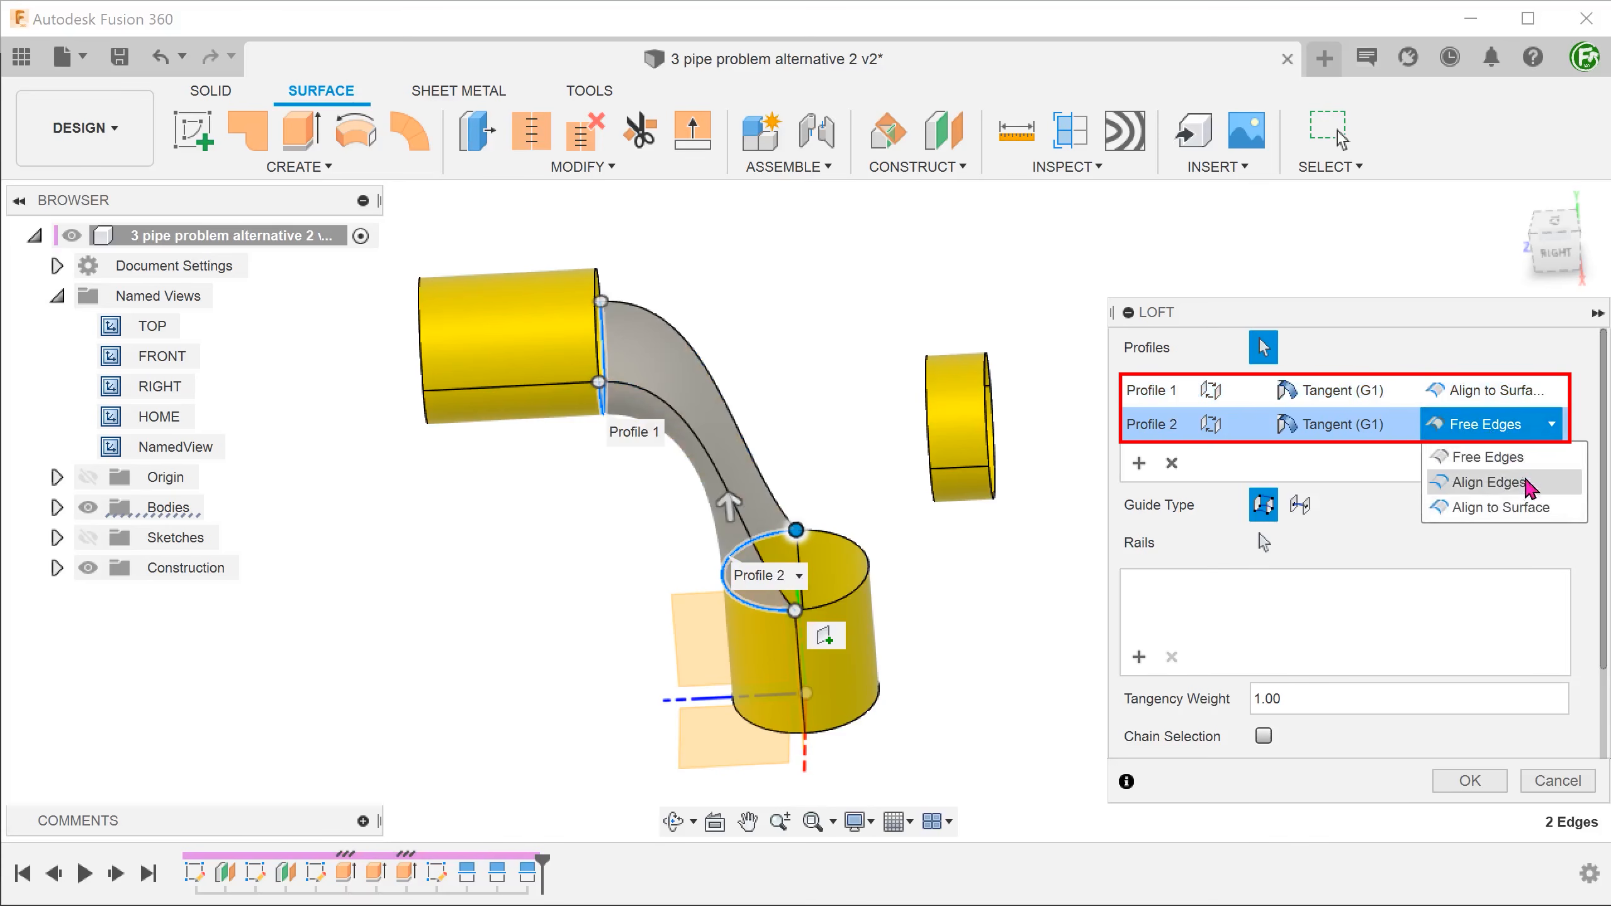
{"action": "left_click", "coordinate": [1543, 507]}
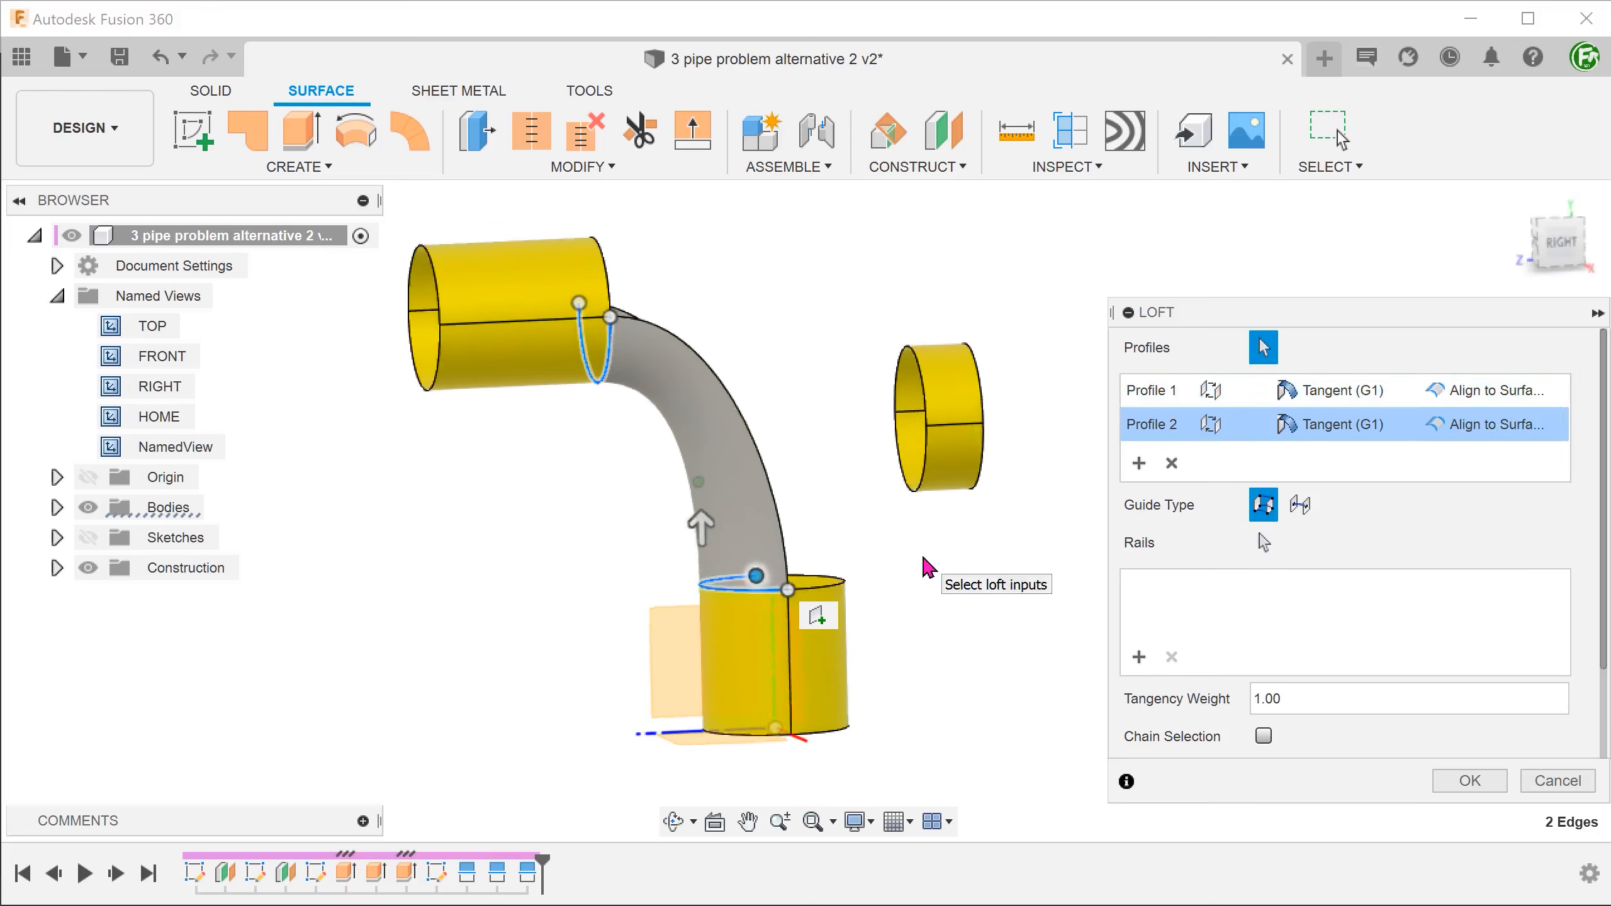
{"action": "left_click", "coordinate": [1451, 790]}
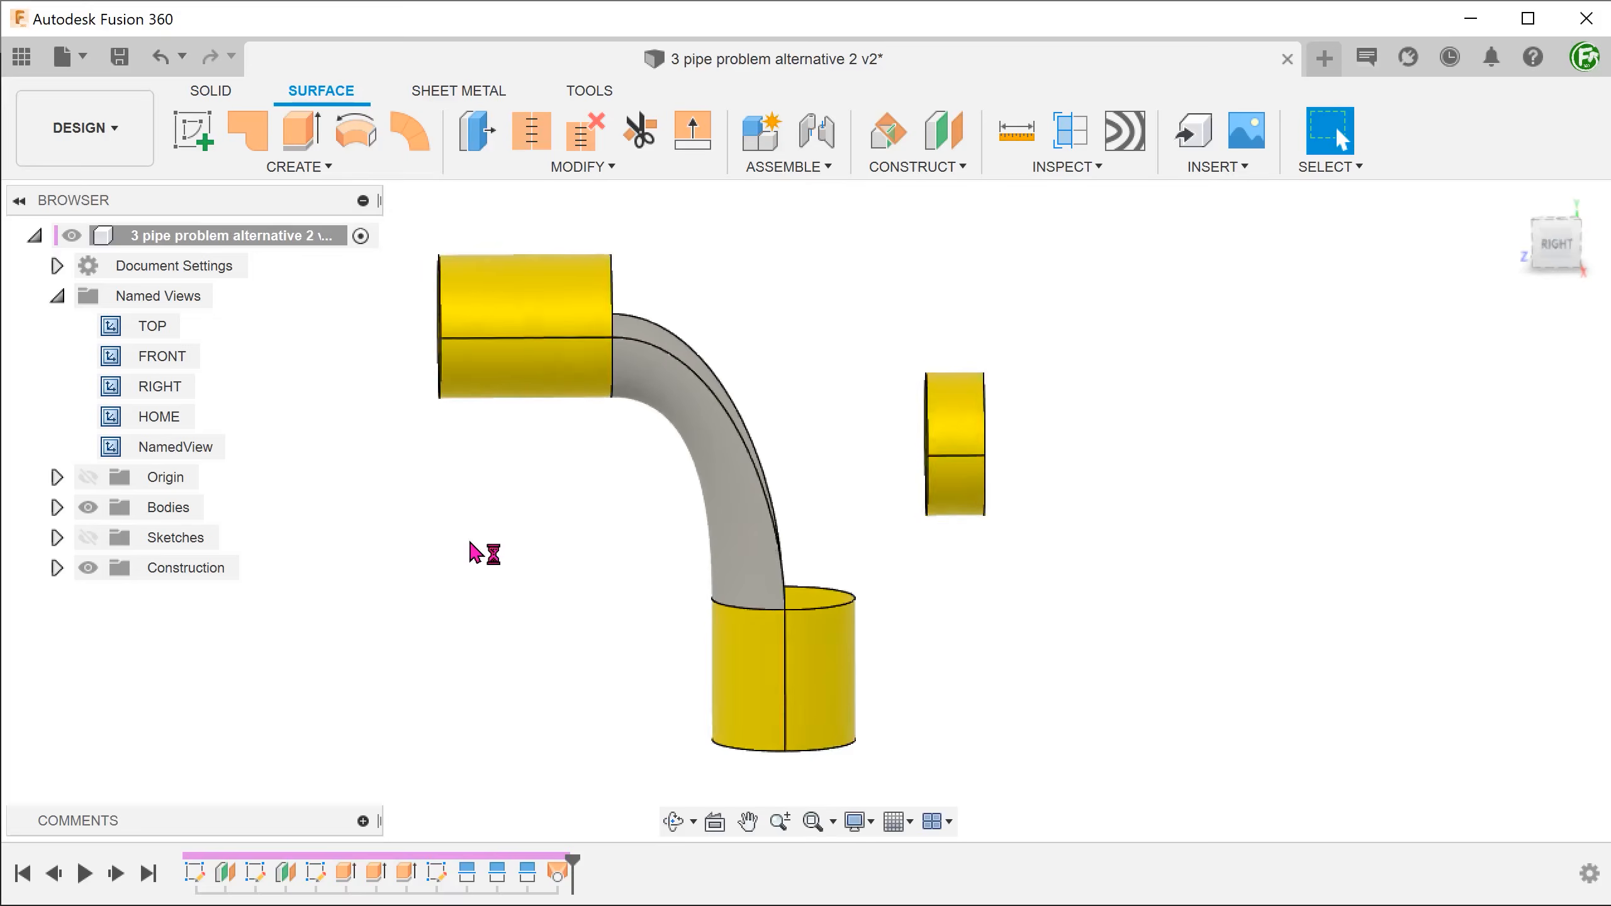
- Start a surface loft from the vertical pipe's remaining upper half edge to the short horizontal pipe's lower half edge
{"action": "left_click", "coordinate": [298, 166]}
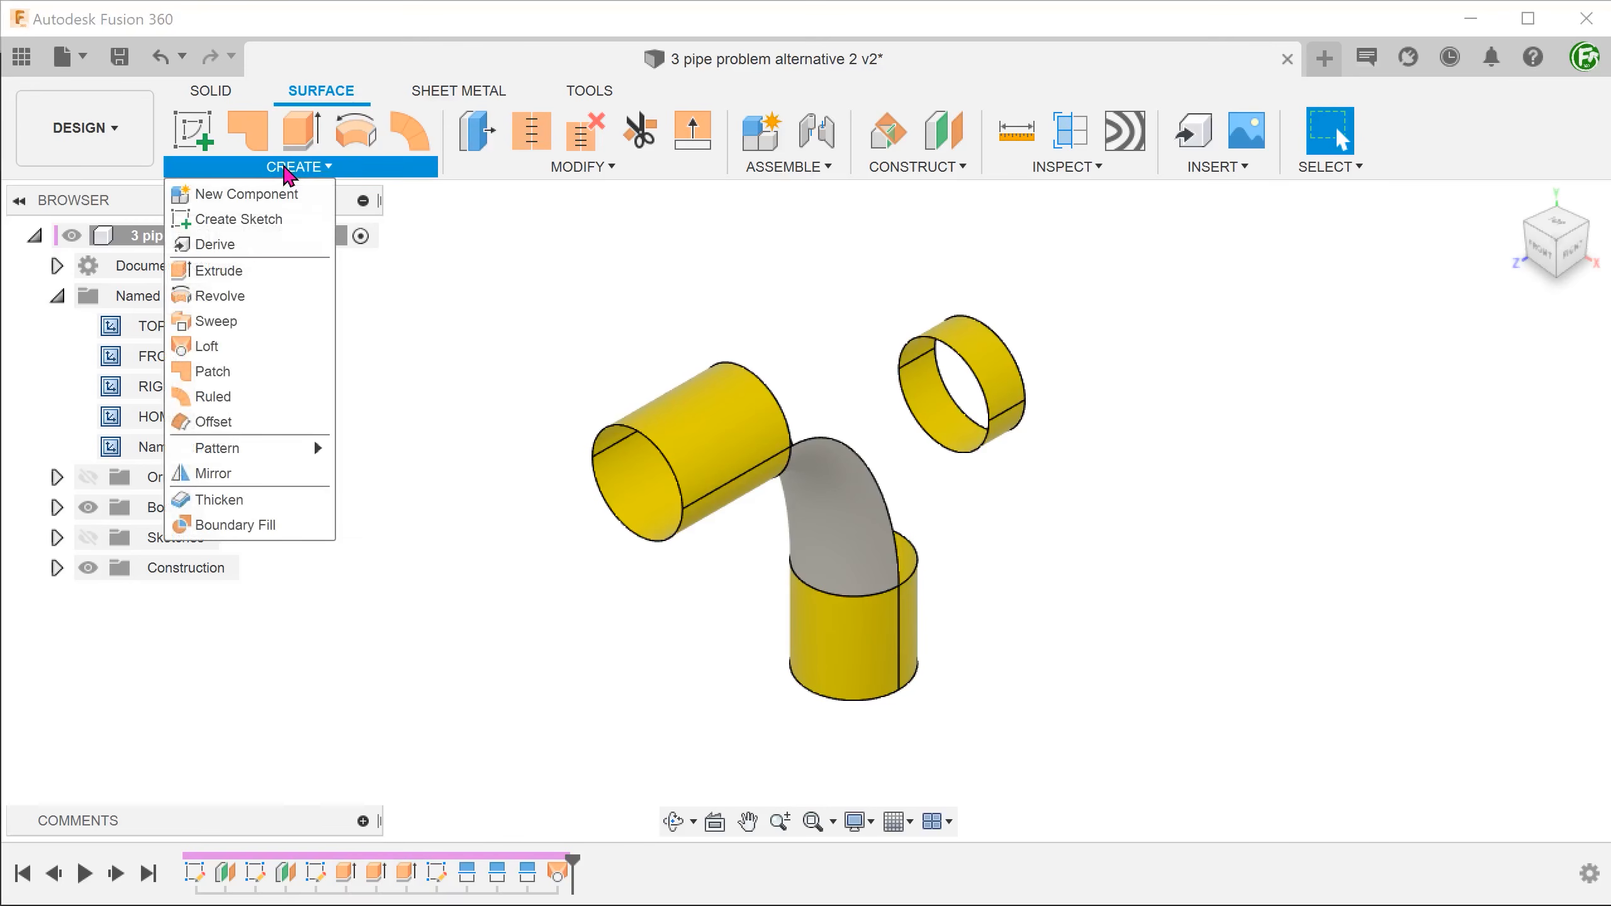
{"action": "left_click", "coordinate": [277, 346]}
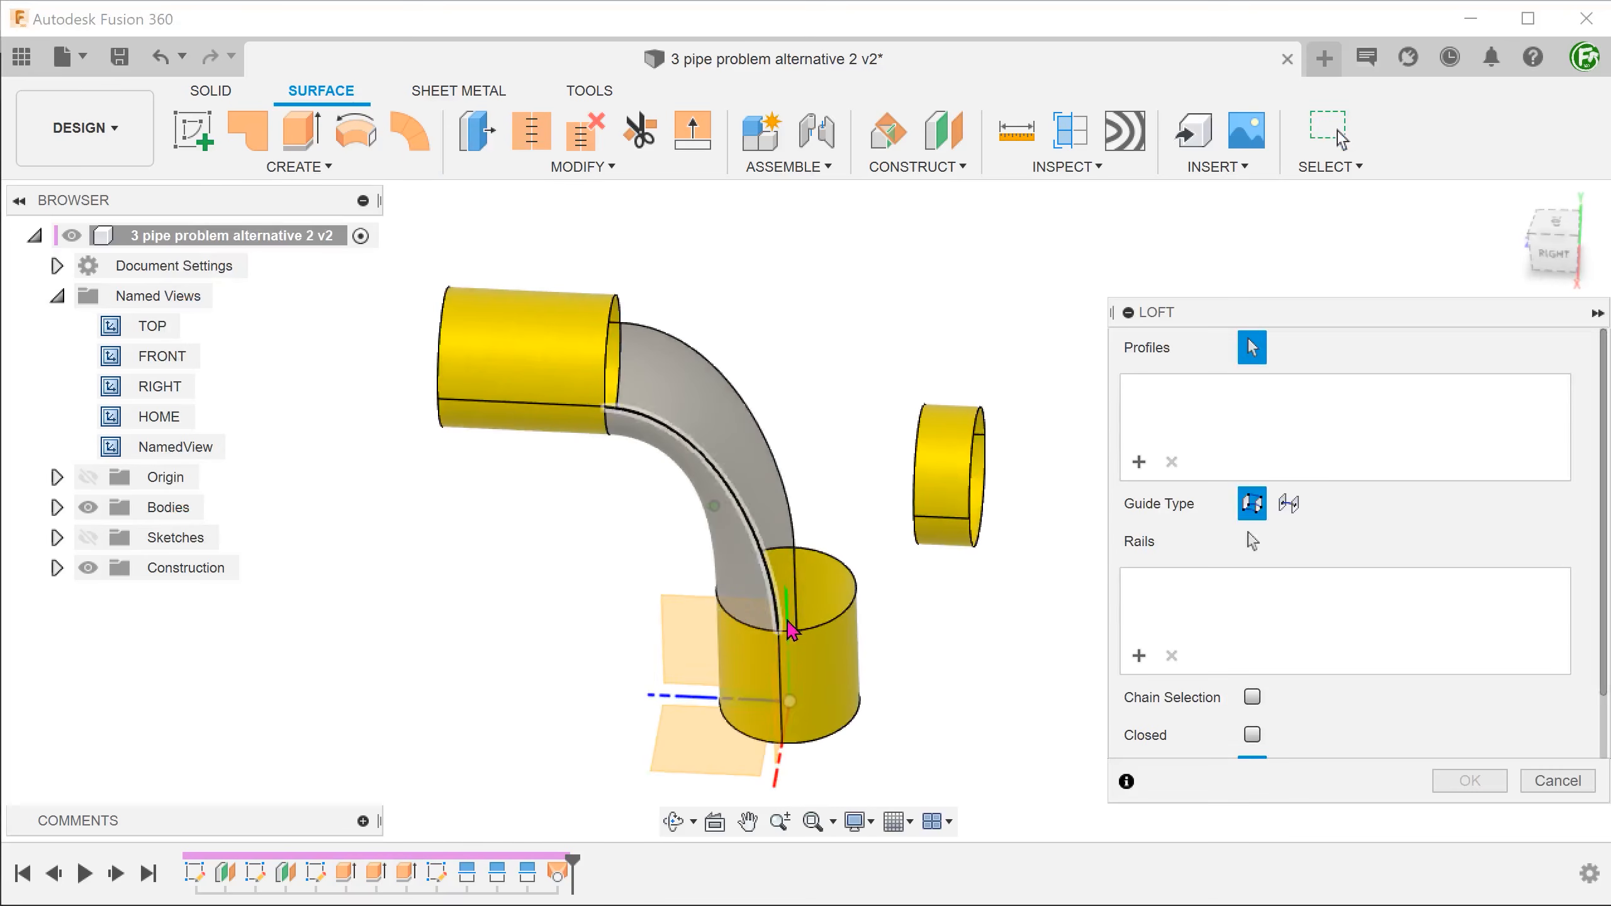
{"action": "left_click", "coordinate": [789, 623]}
{"action": "left_click", "coordinate": [933, 489]}
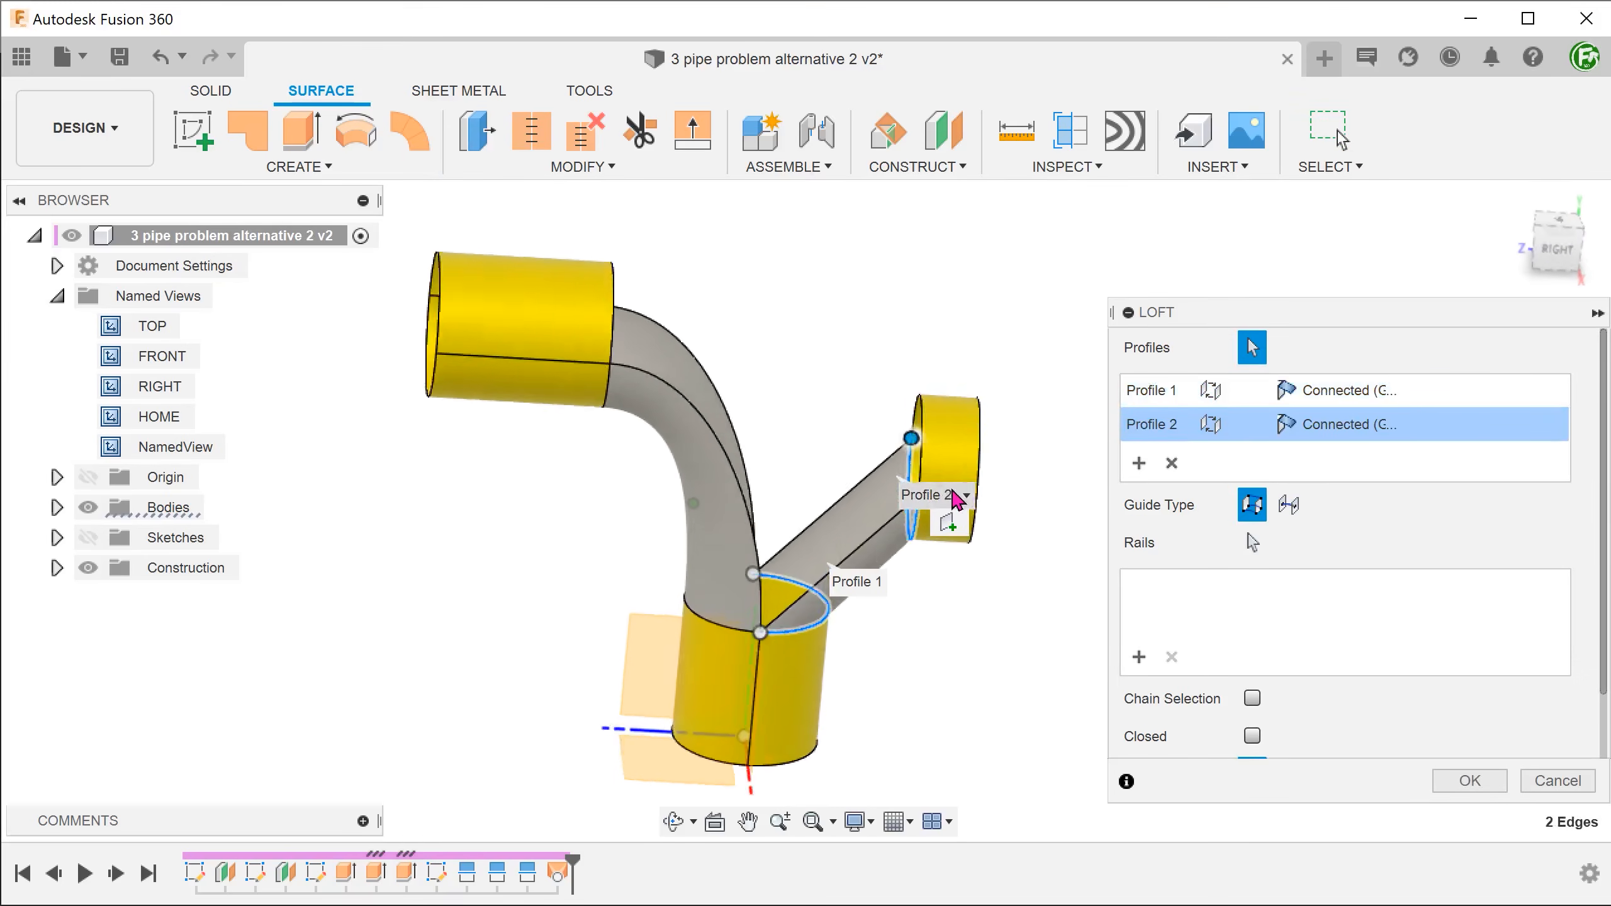
- Set both profiles of the vertical-to-short-pipe loft to Tangent (G1) with edges aligned to surface, and create the surface
{"action": "left_click", "coordinate": [1350, 390]}
{"action": "left_click", "coordinate": [1345, 448]}
{"action": "left_click", "coordinate": [1349, 425]}
{"action": "left_click", "coordinate": [1337, 480]}
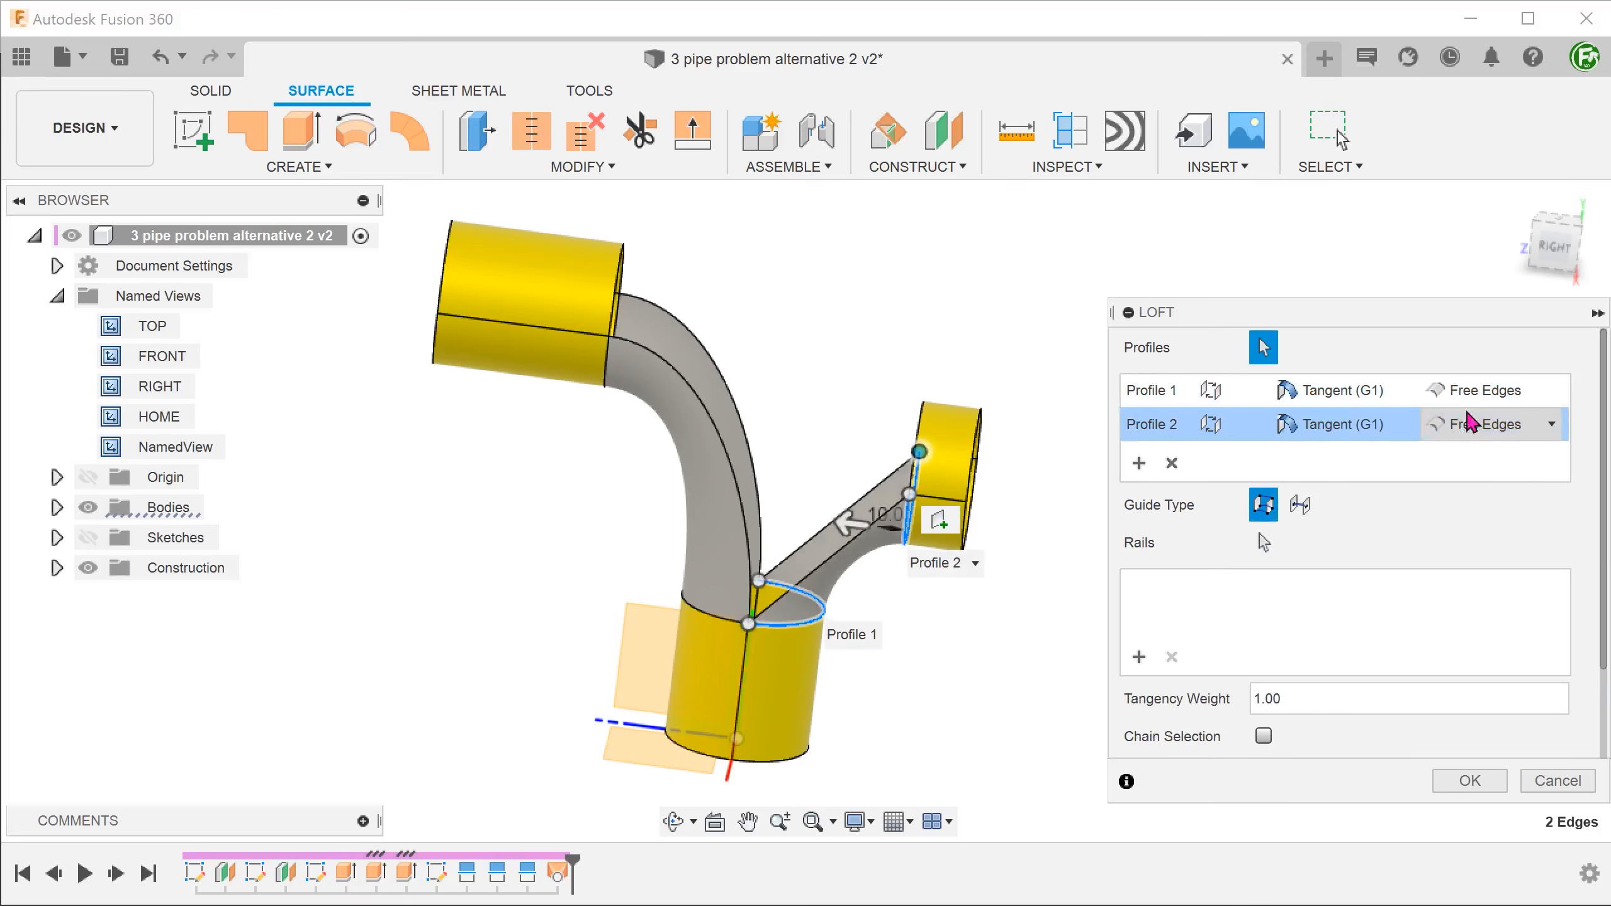
{"action": "left_click", "coordinate": [1483, 390]}
{"action": "left_click", "coordinate": [1490, 473]}
{"action": "left_click", "coordinate": [1483, 424]}
{"action": "left_click", "coordinate": [1503, 508]}
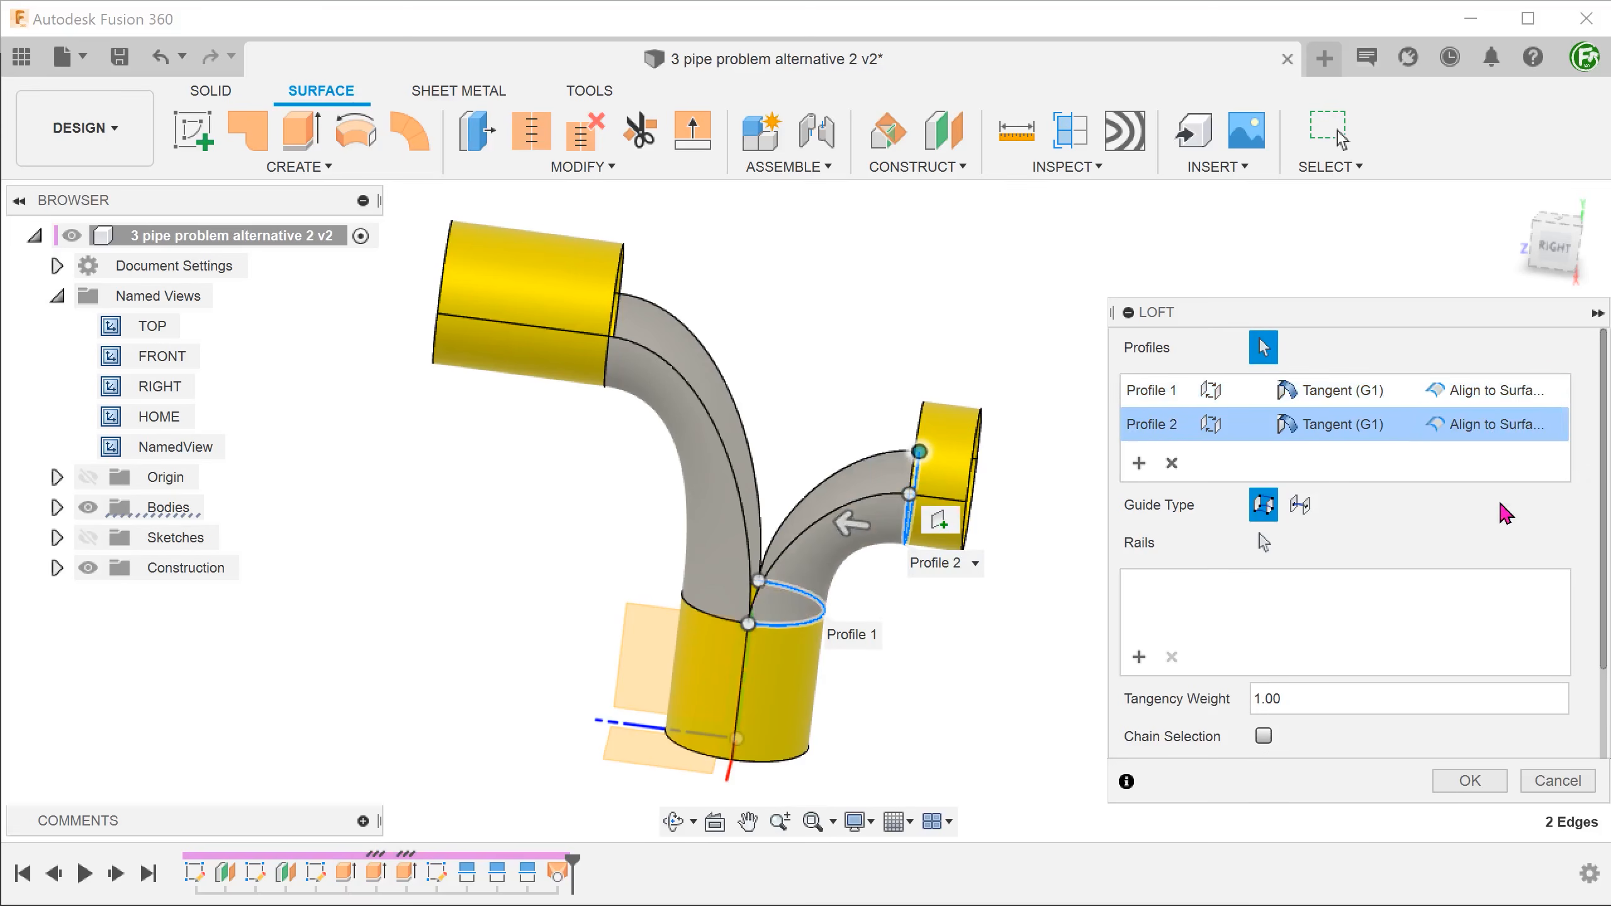
{"action": "left_click", "coordinate": [1468, 780]}
- Start a surface loft between the facing upper half edges of the two horizontal pipes
{"action": "left_click", "coordinate": [580, 166]}
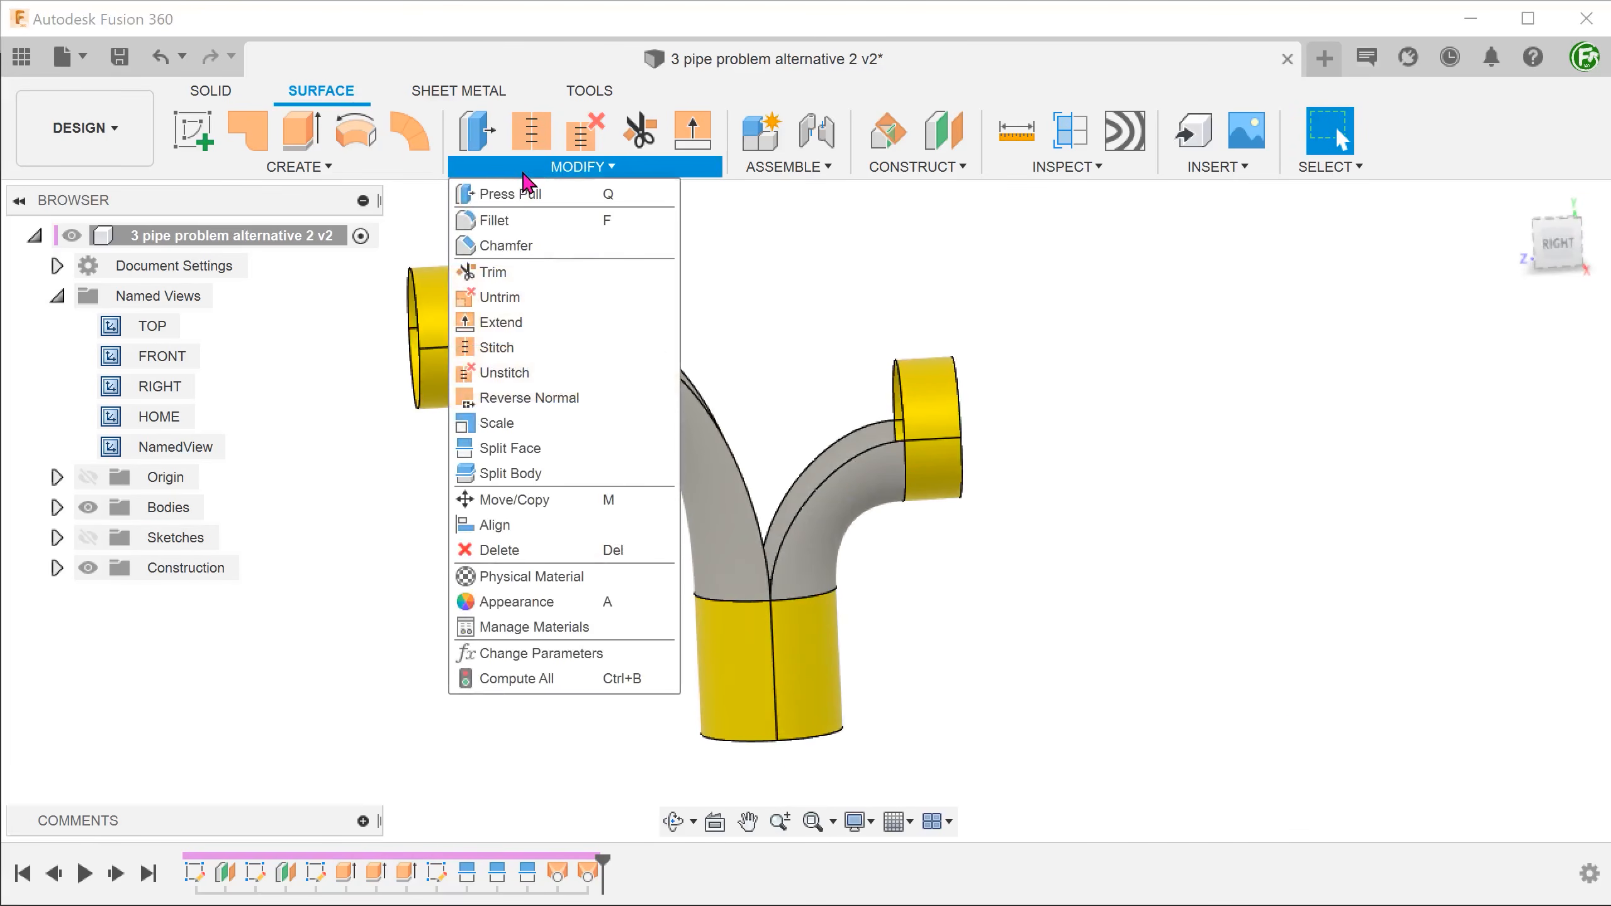
{"action": "left_click", "coordinate": [298, 166]}
{"action": "left_click", "coordinate": [252, 358]}
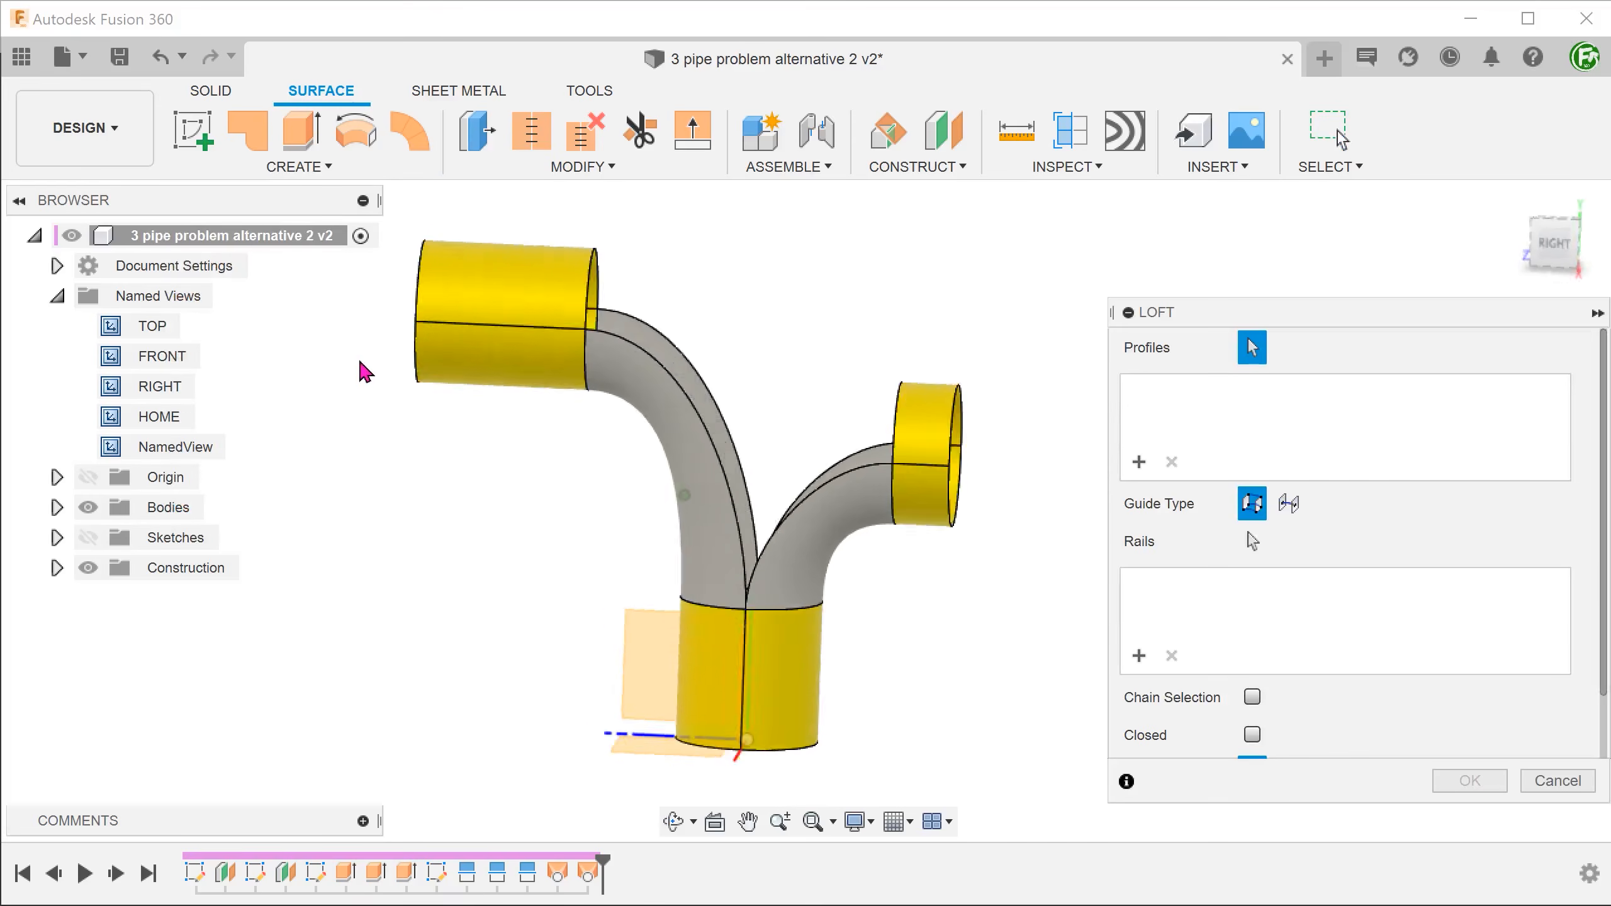
{"action": "left_click", "coordinate": [636, 260]}
{"action": "left_click", "coordinate": [869, 398]}
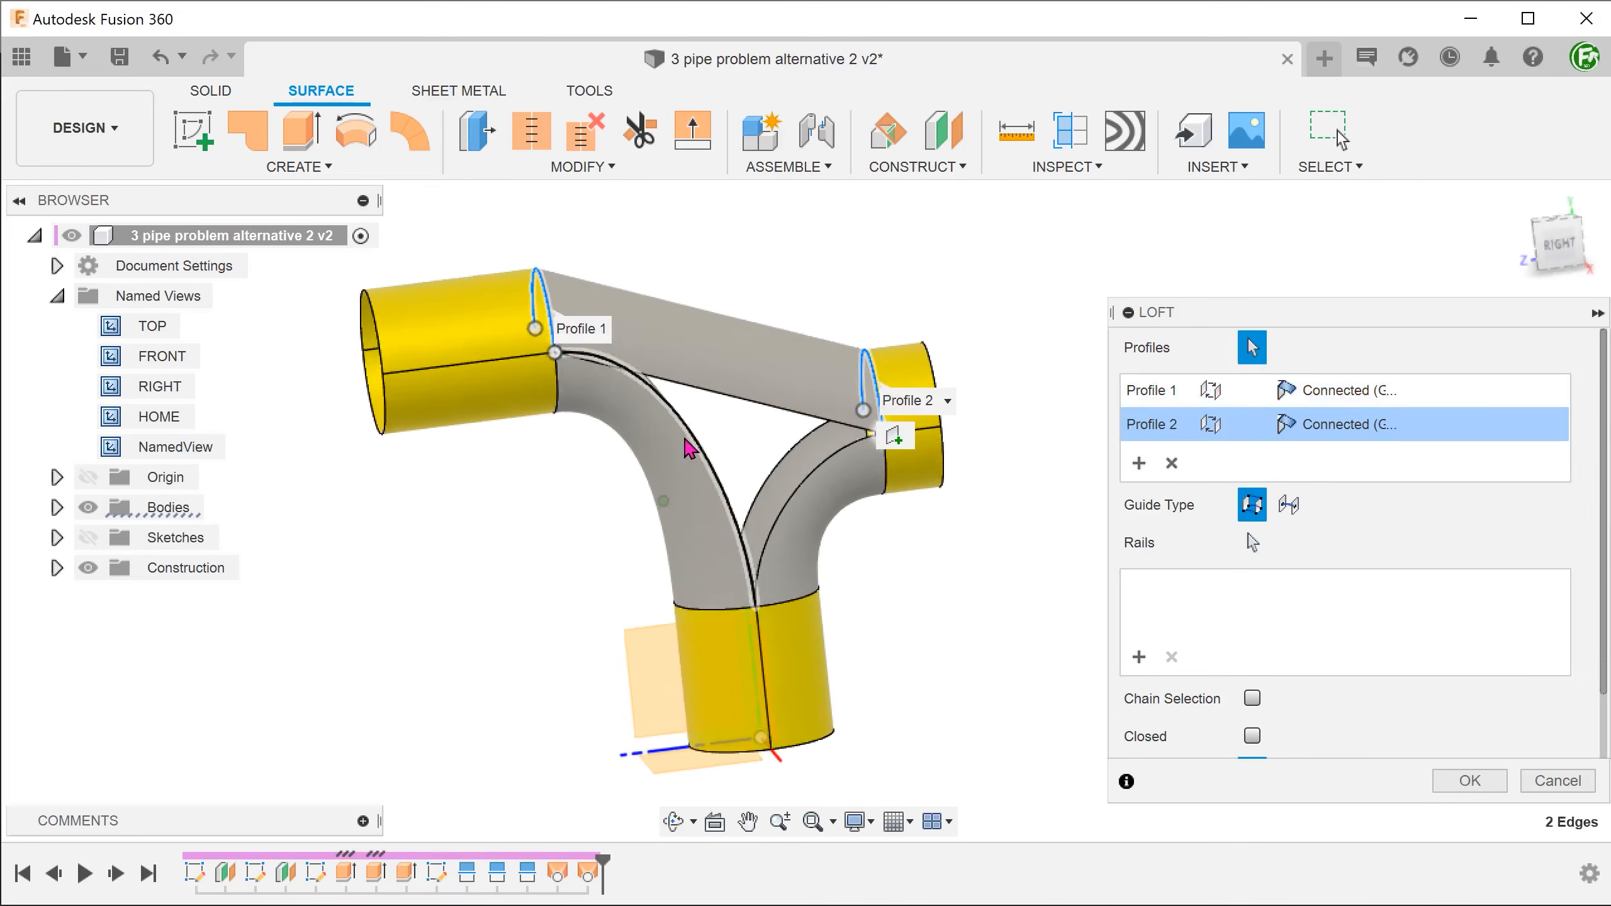
- Set both profiles of the upper loft to Tangent (G1) with edges aligned to surface, and create the surface bridging the horizontal pipes
{"action": "left_click", "coordinate": [1345, 391]}
{"action": "left_click", "coordinate": [1332, 447]}
{"action": "left_click", "coordinate": [1332, 434]}
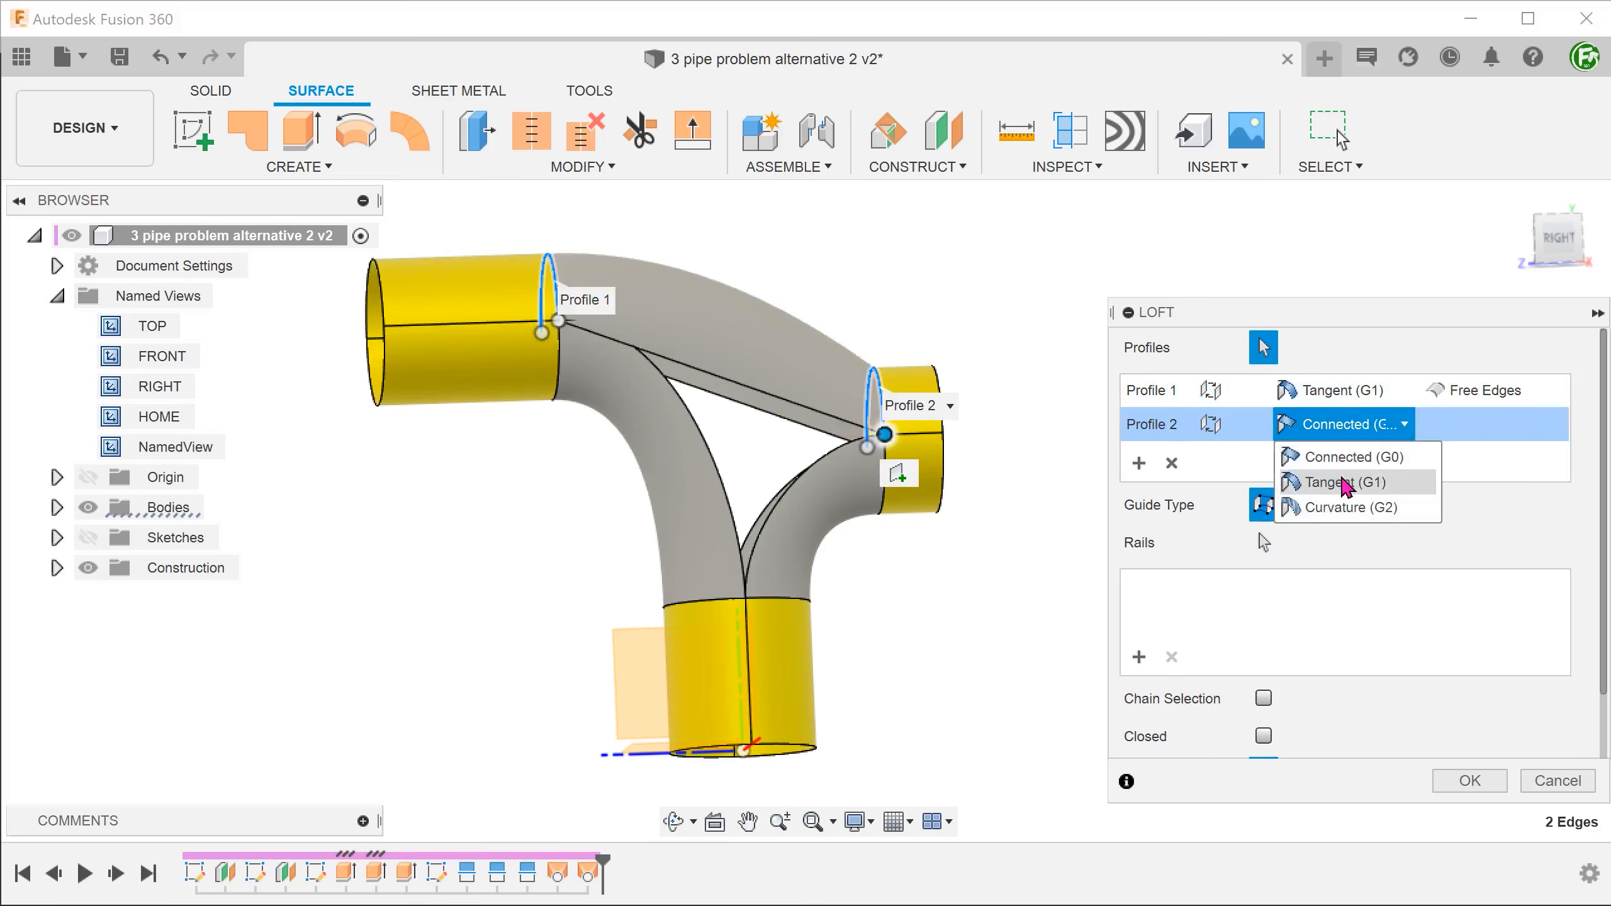
{"action": "left_click", "coordinate": [1369, 478]}
{"action": "left_click", "coordinate": [1483, 390]}
{"action": "left_click", "coordinate": [1458, 474]}
{"action": "left_click", "coordinate": [1465, 434]}
{"action": "left_click", "coordinate": [1501, 507]}
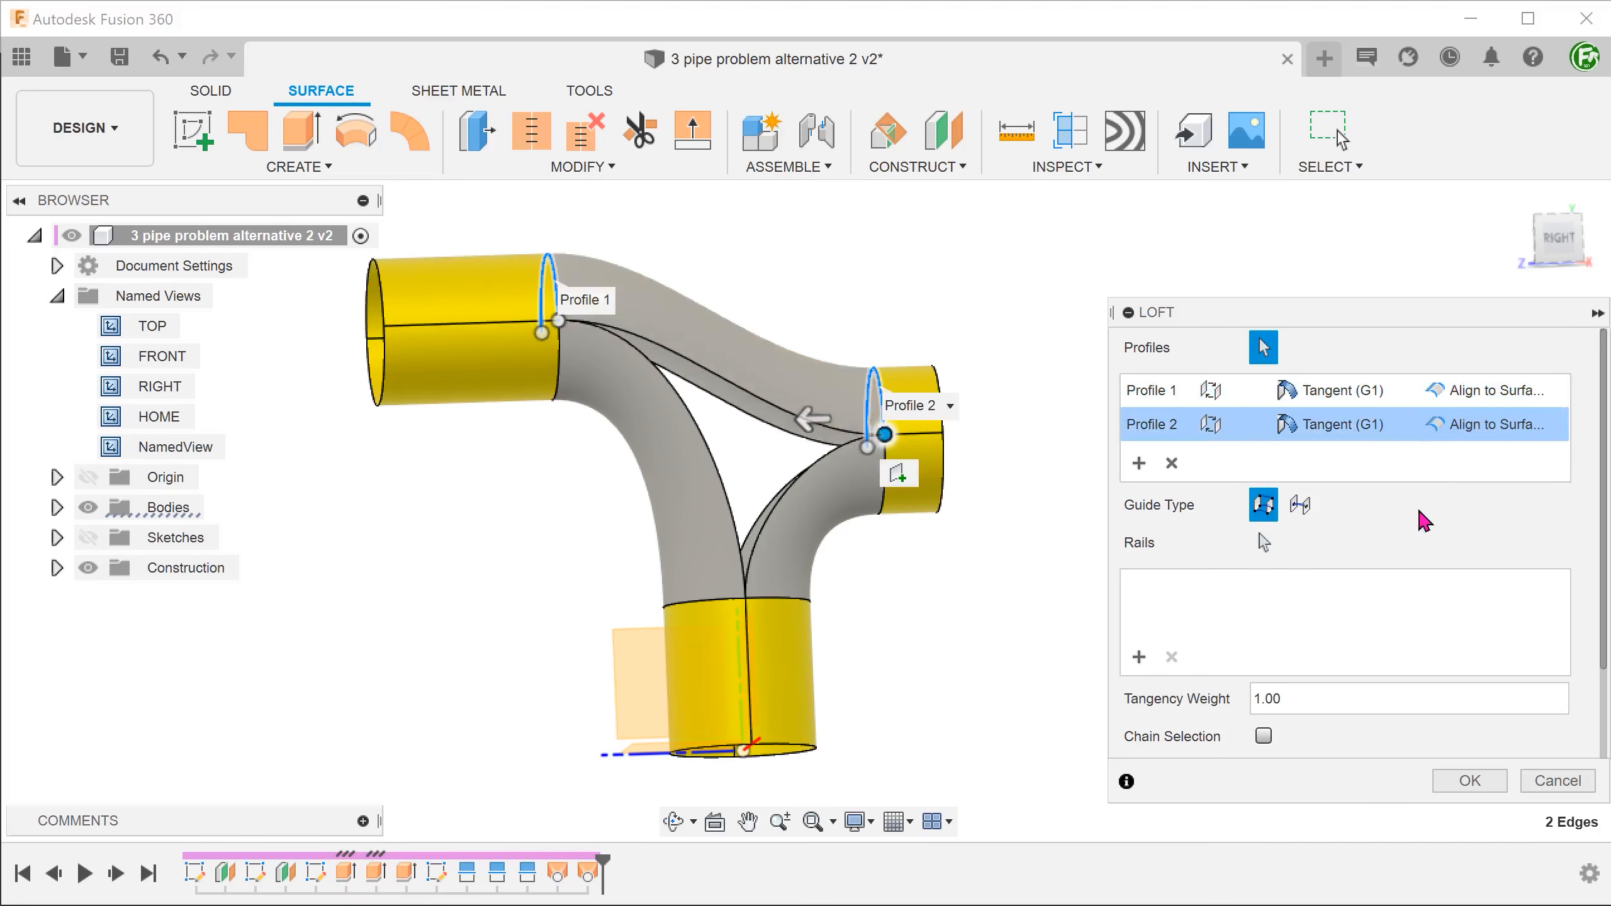
{"action": "left_click", "coordinate": [1455, 780]}
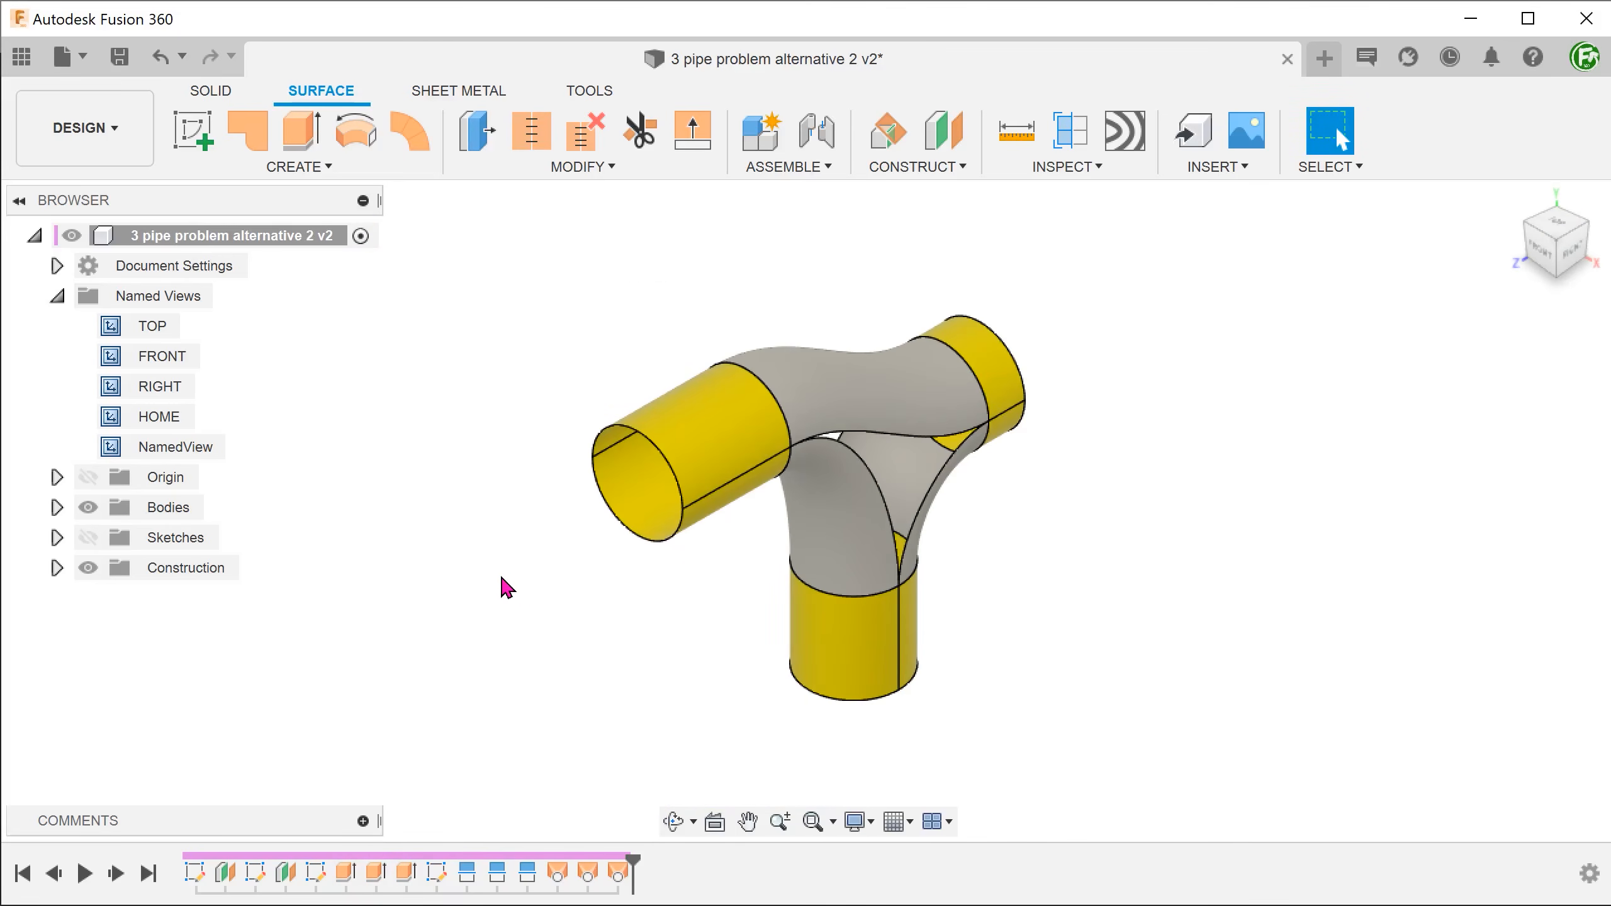
- Start a surface patch with chaining disabled, using the three loft edges around the triangular side opening as its boundary
{"action": "left_click", "coordinate": [313, 172]}
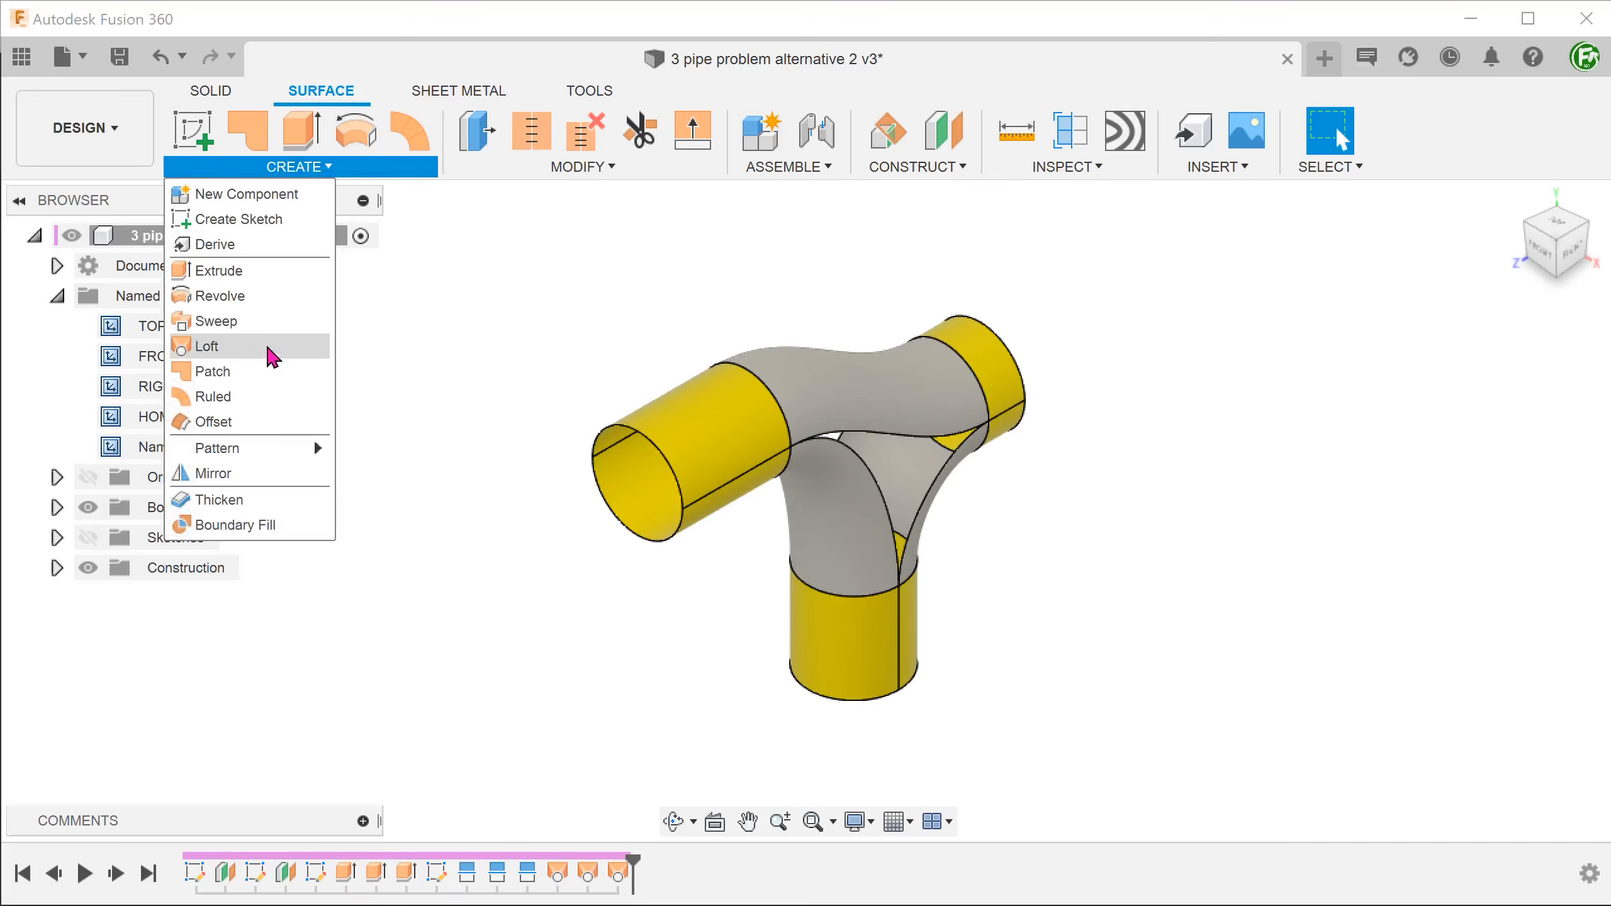
{"action": "left_click", "coordinate": [272, 374]}
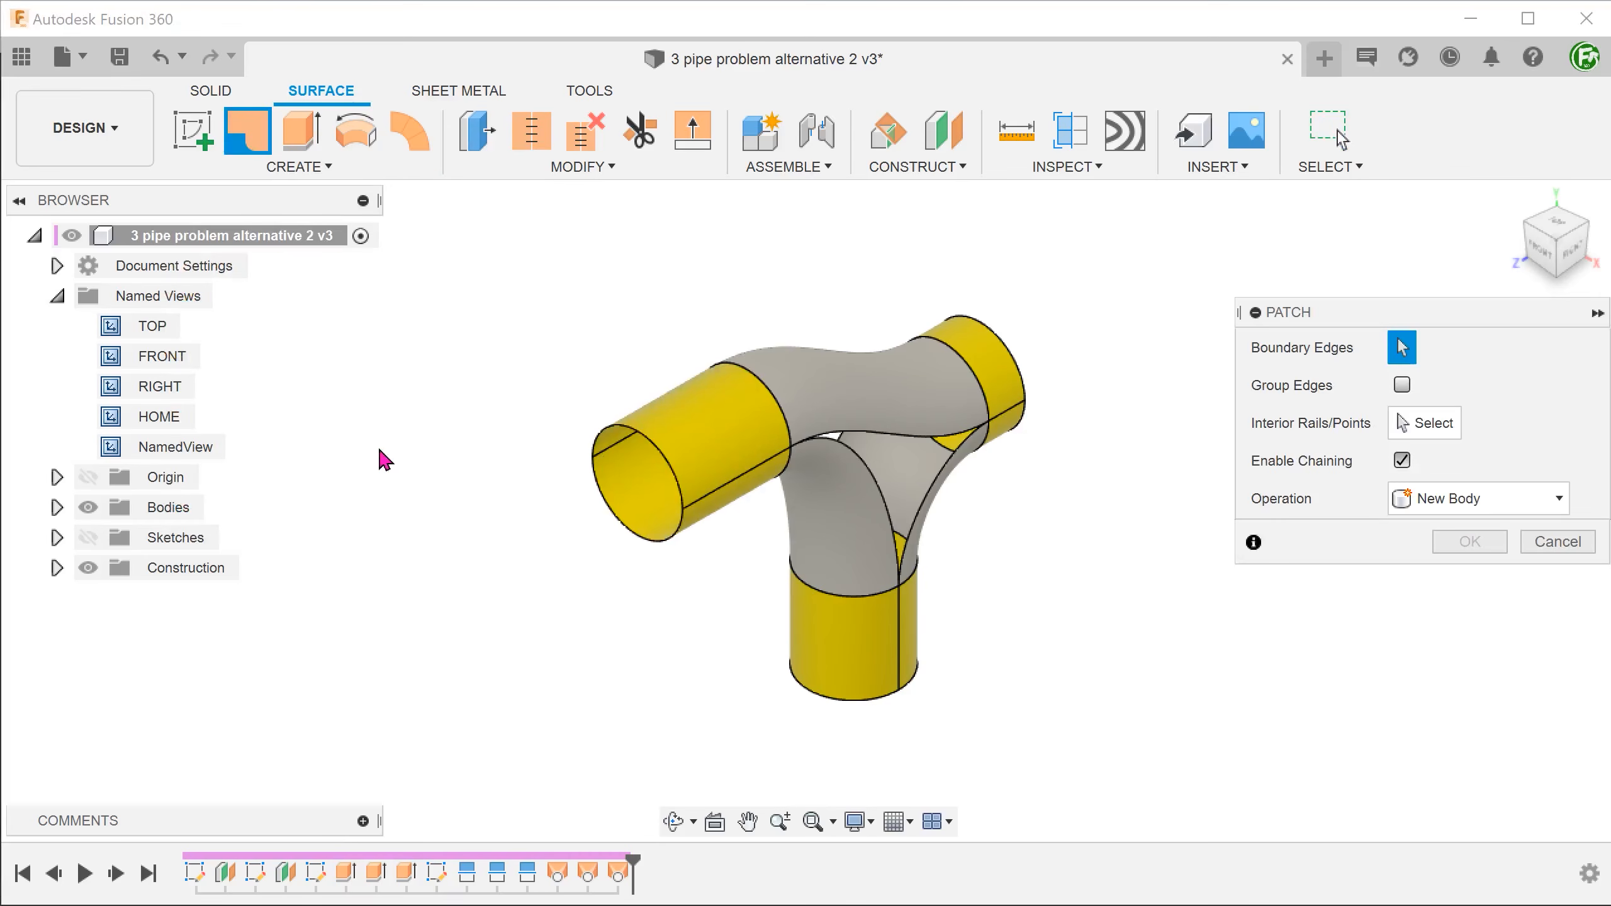
{"action": "left_click", "coordinate": [1401, 461]}
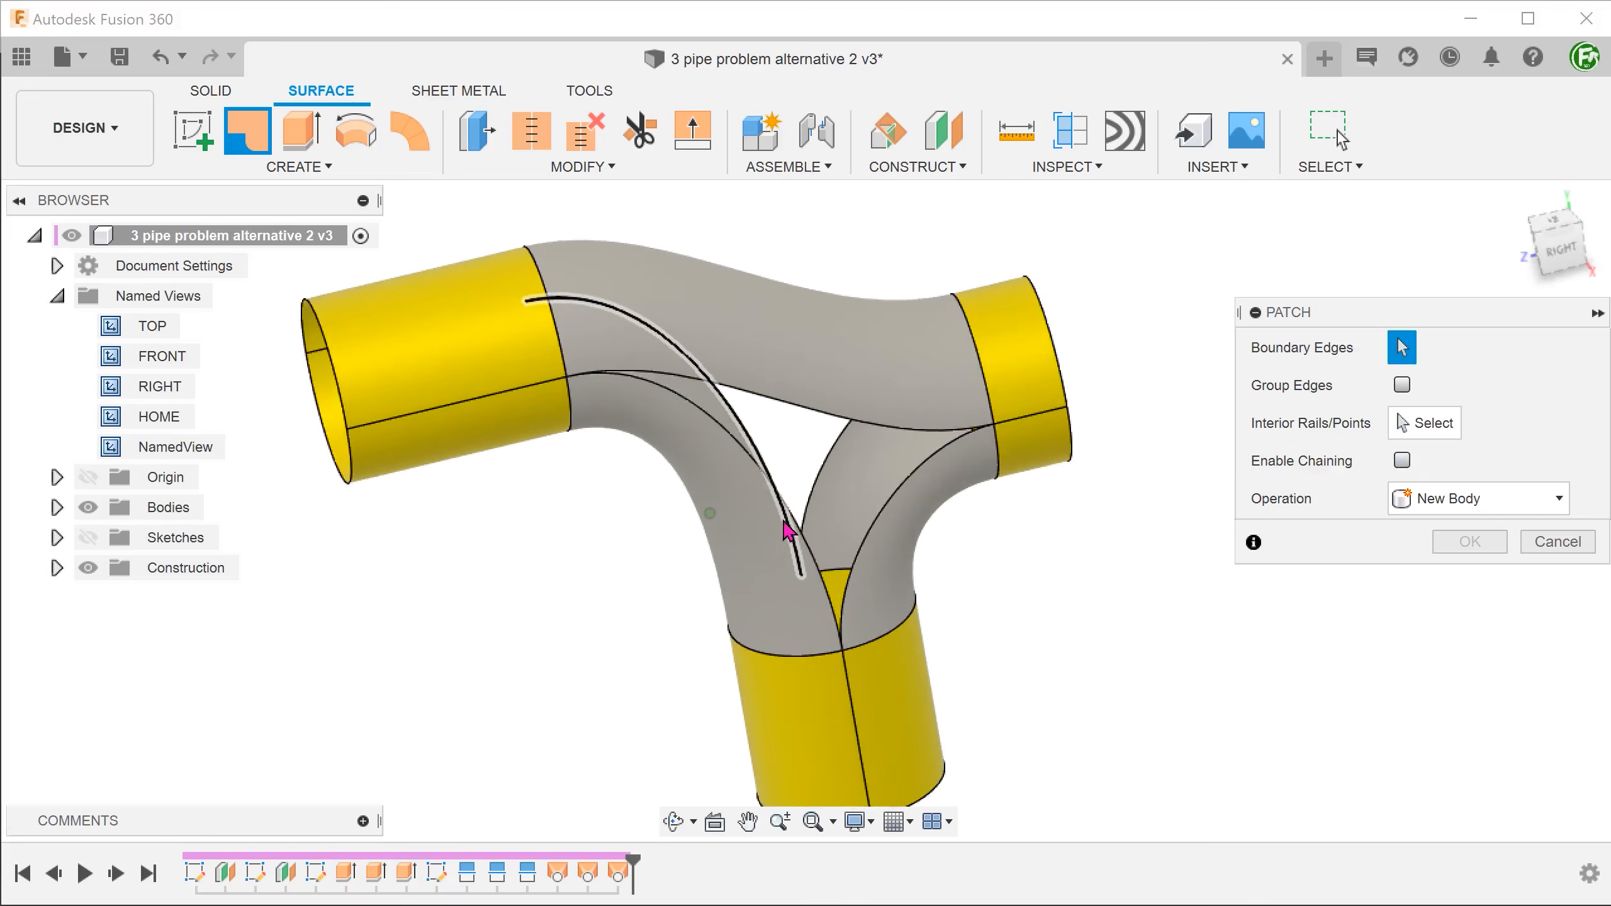
{"action": "left_click", "coordinate": [800, 376]}
{"action": "left_click", "coordinate": [758, 424]}
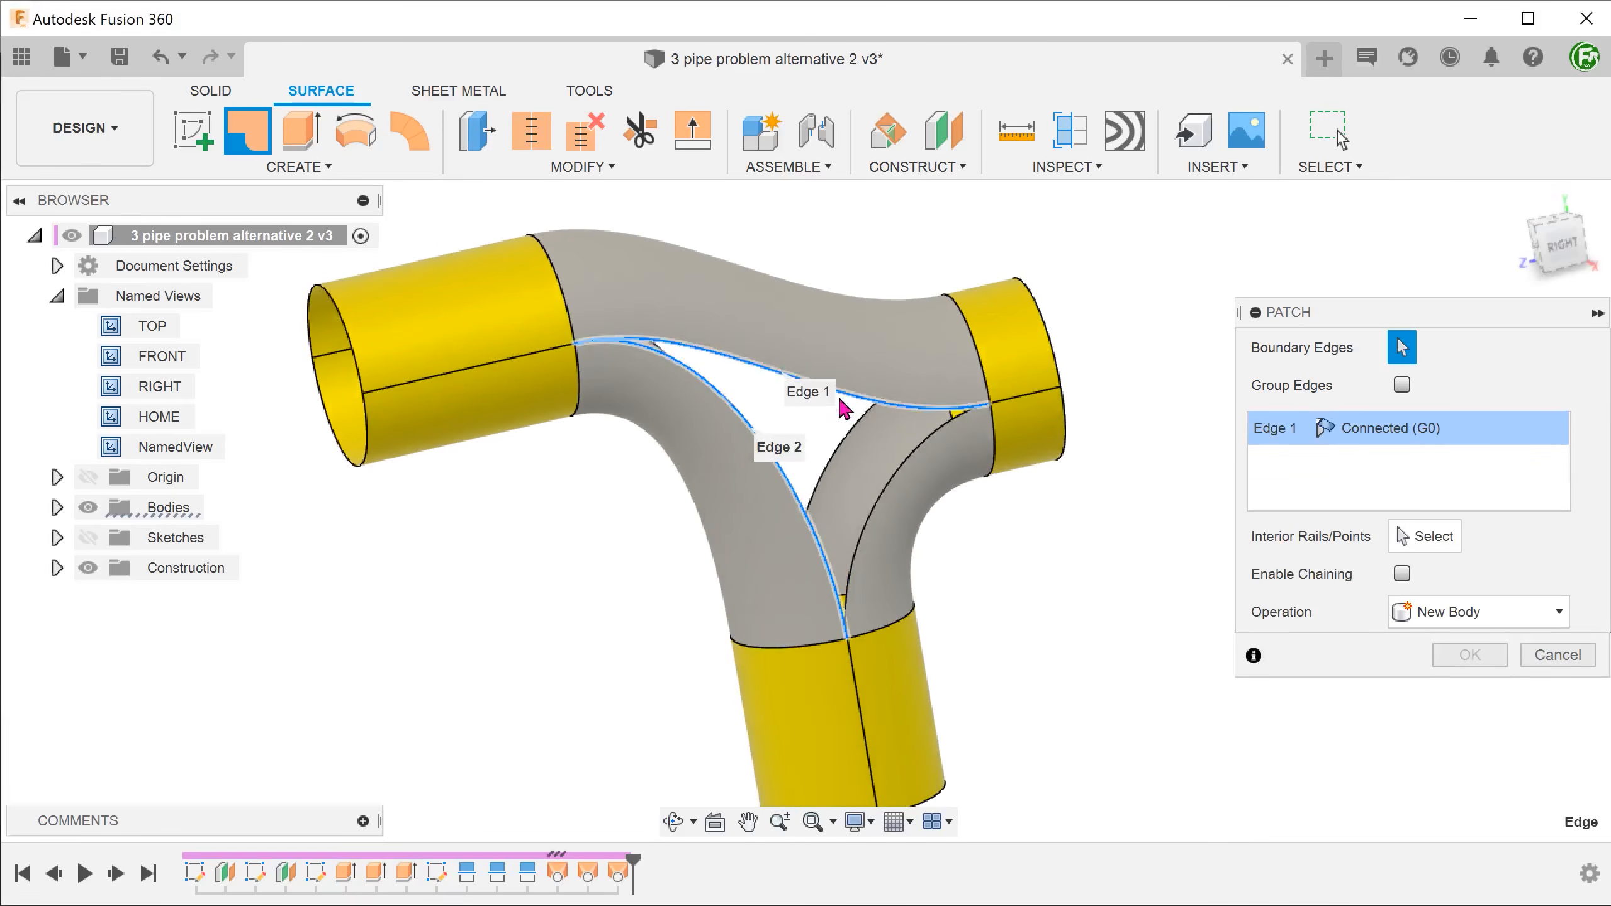
{"action": "left_click", "coordinate": [899, 479]}
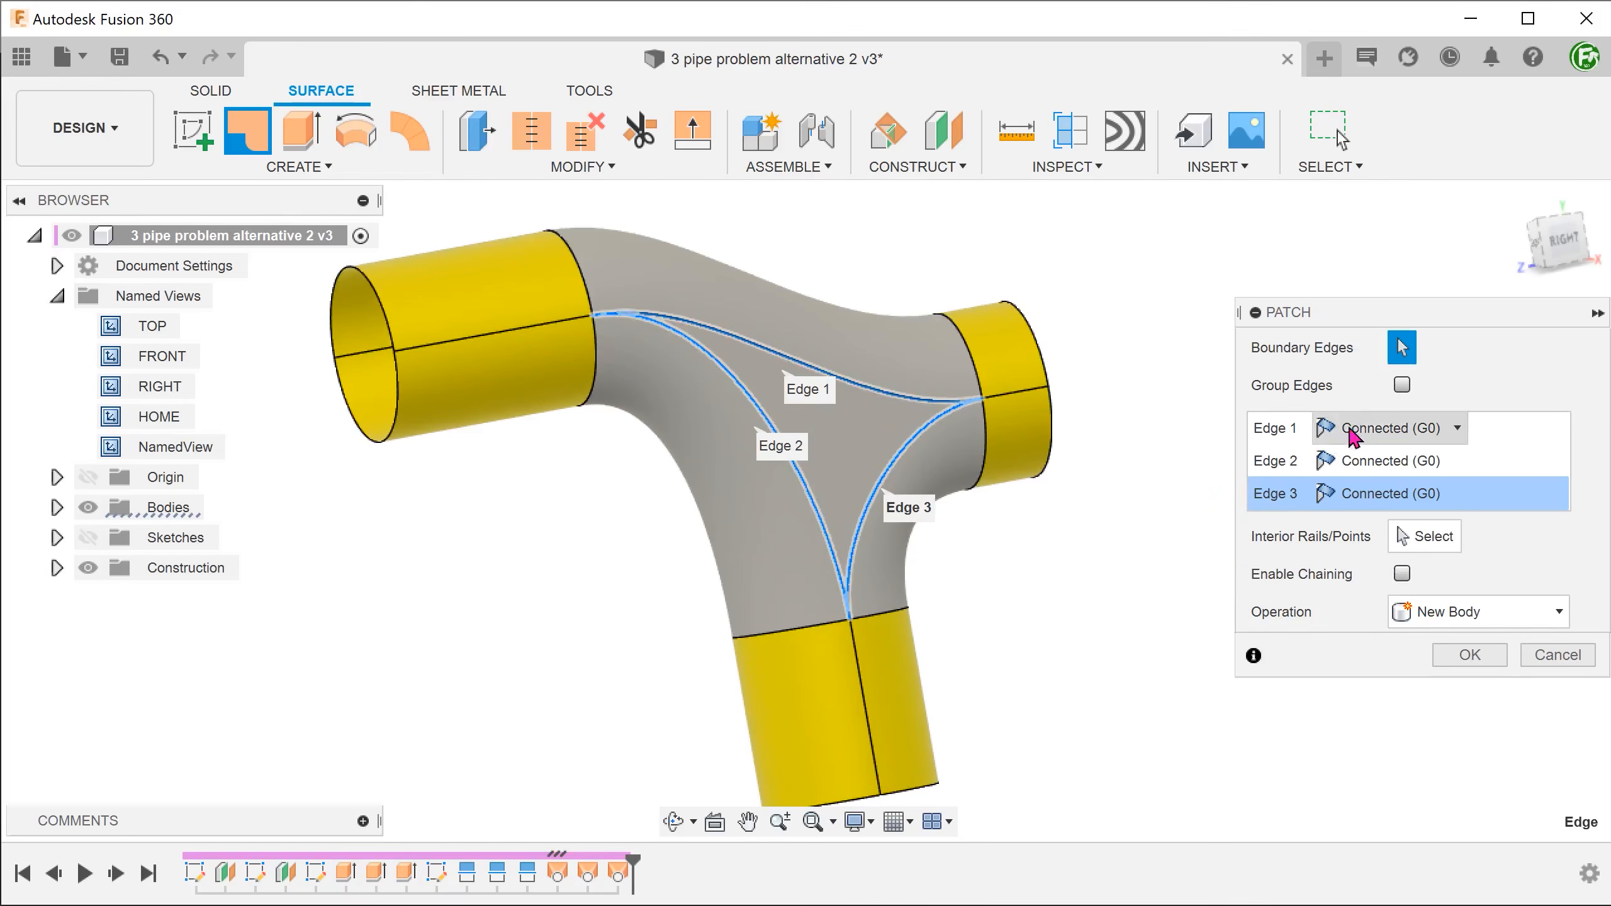
- Group the patch's boundary edges, set their continuity to Tangent (G1), and create the side patch
{"action": "left_click", "coordinate": [1402, 385]}
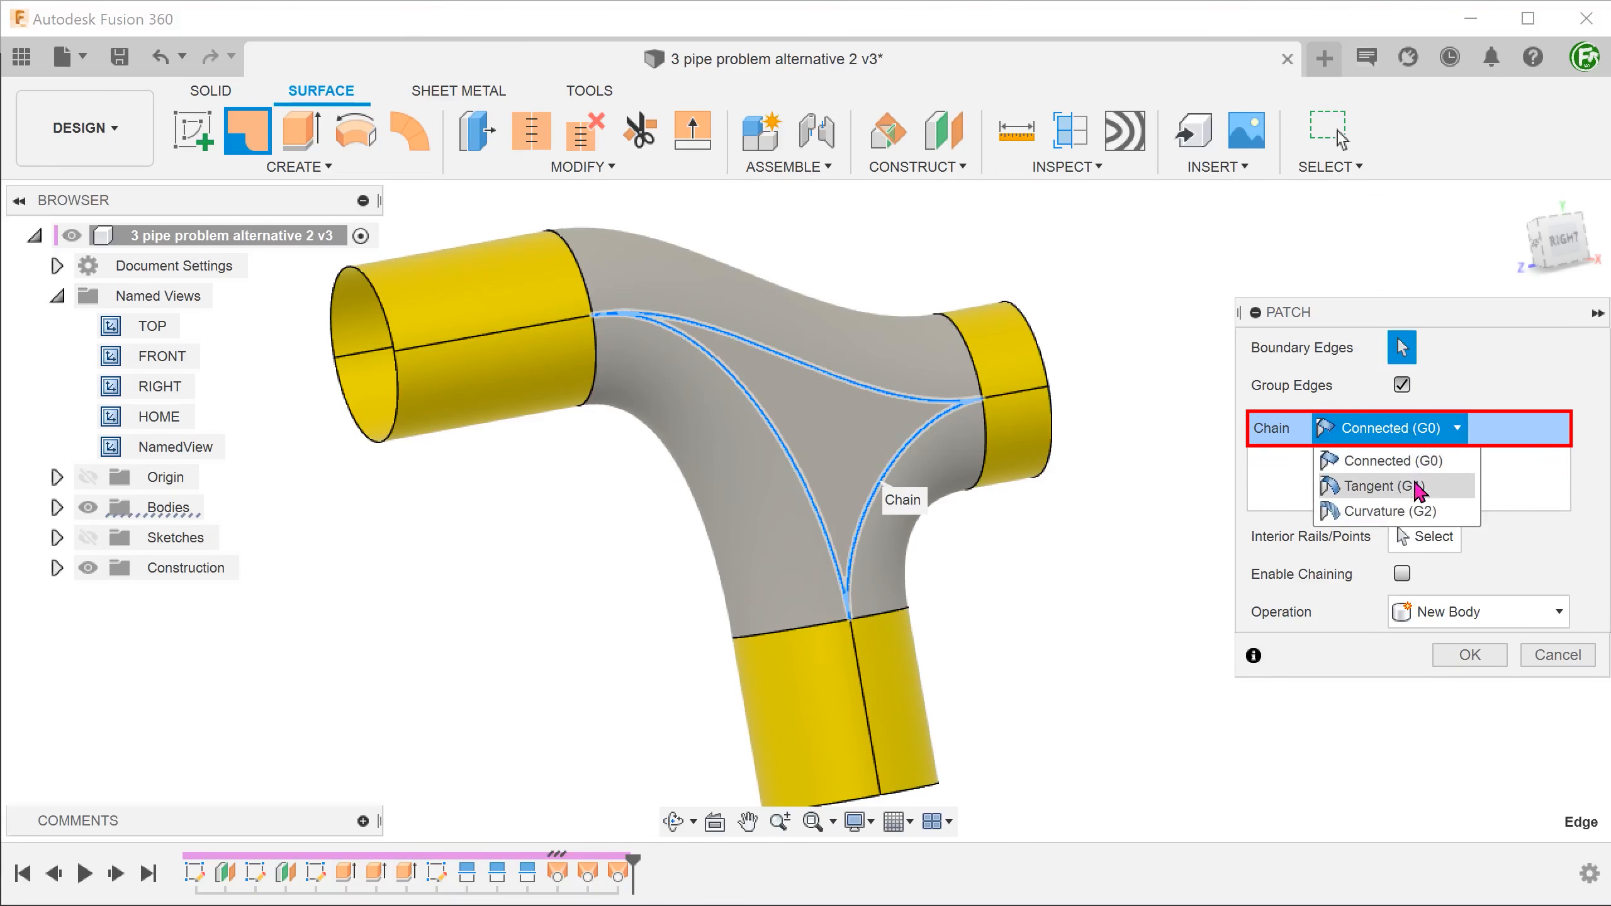
{"action": "left_click", "coordinate": [1419, 487]}
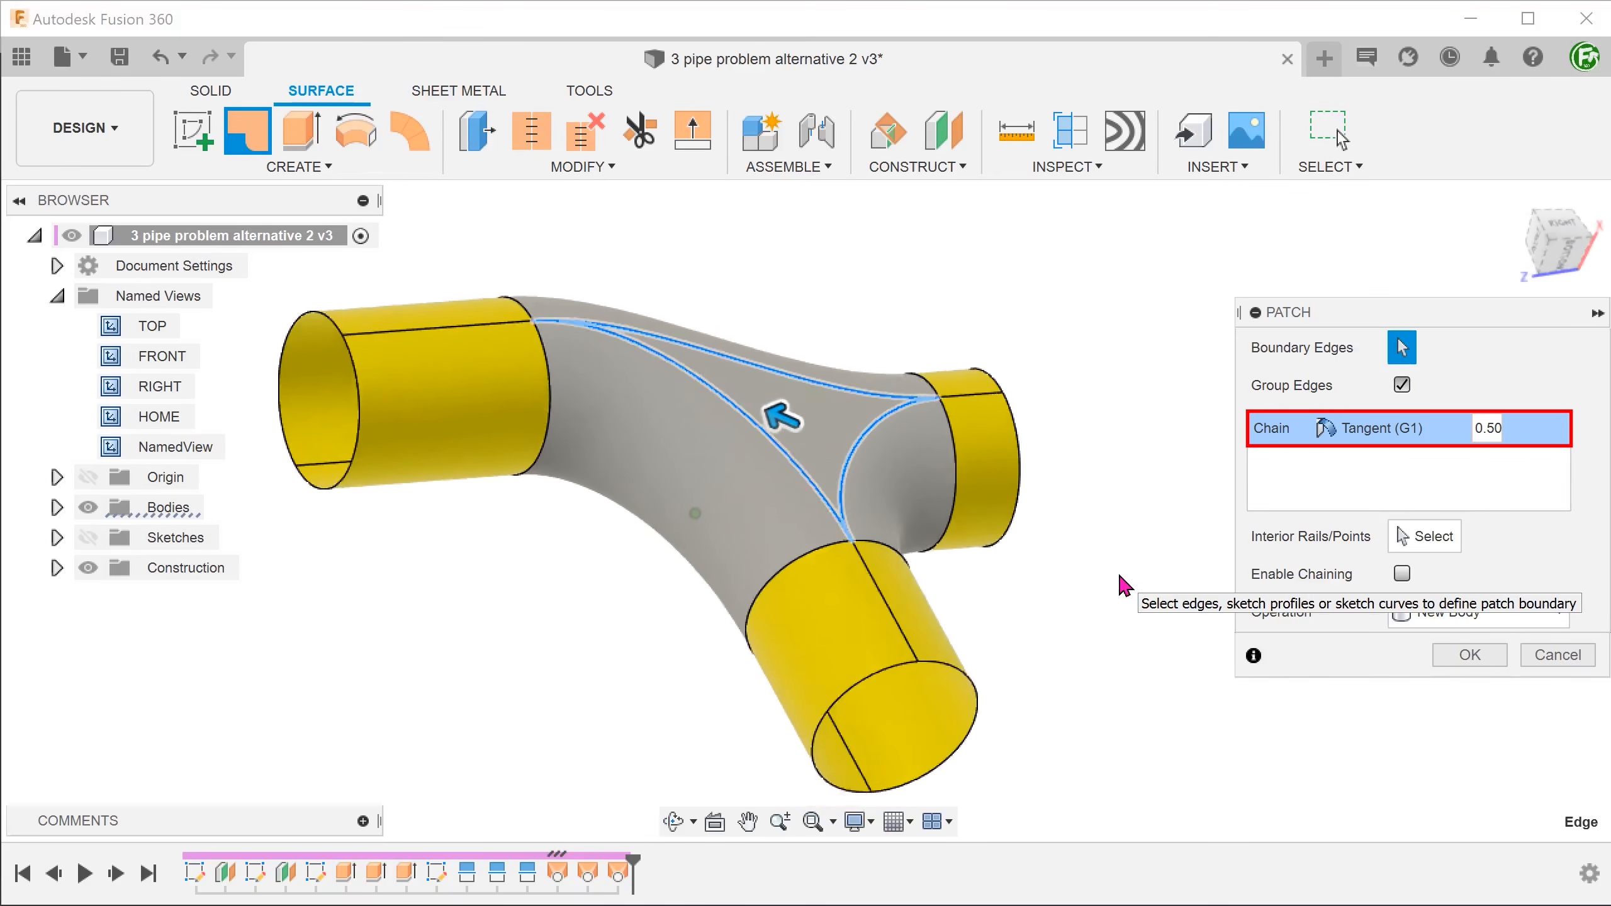
{"action": "left_click", "coordinate": [1453, 660]}
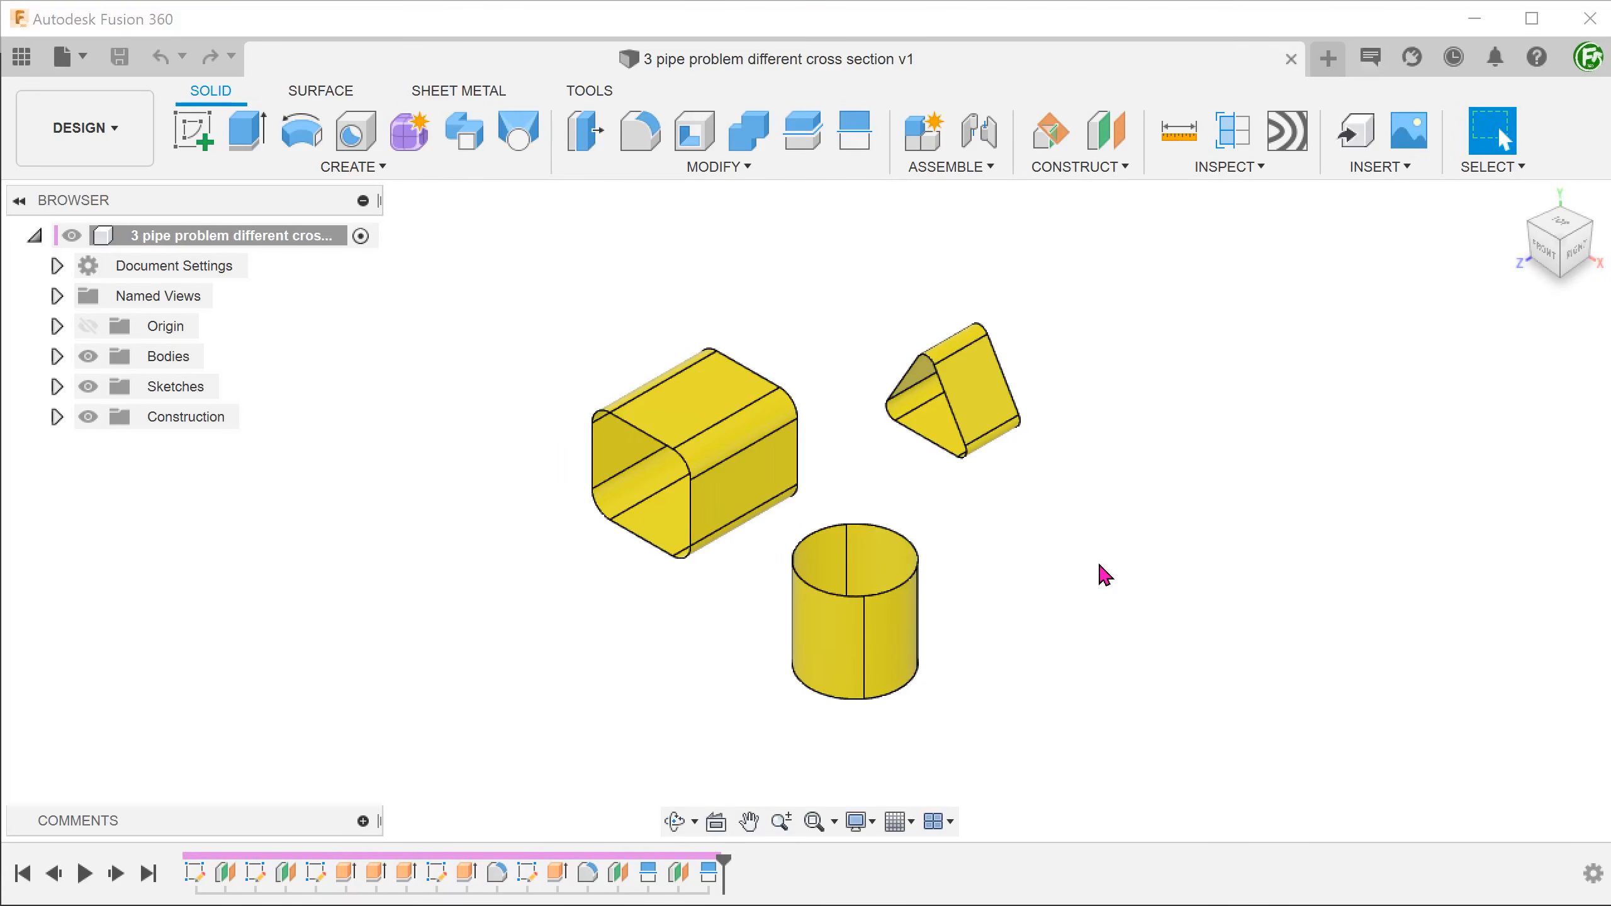
- In the different cross section design, show Plane13 and Plane14 to examine where they split the round pipe, then hide the construction geometry
{"action": "middle_click_drag", "start_coordinate": [1104, 574], "coordinate": [673, 604], "text": "shift"}
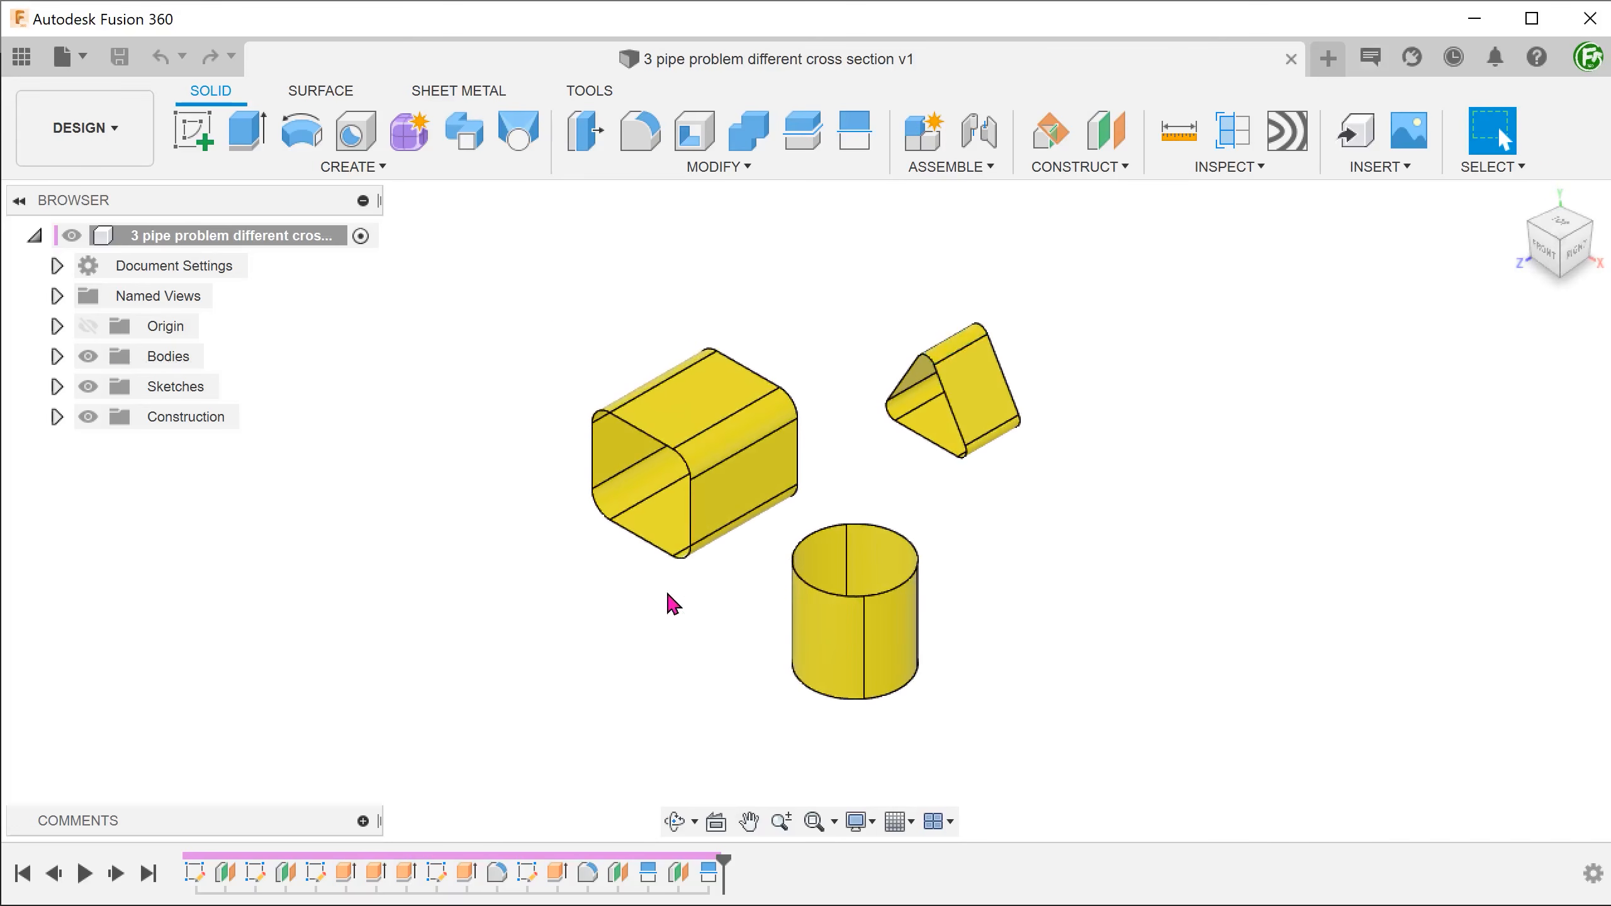
{"action": "middle_click_drag", "start_coordinate": [672, 604], "coordinate": [1034, 468], "text": "shift"}
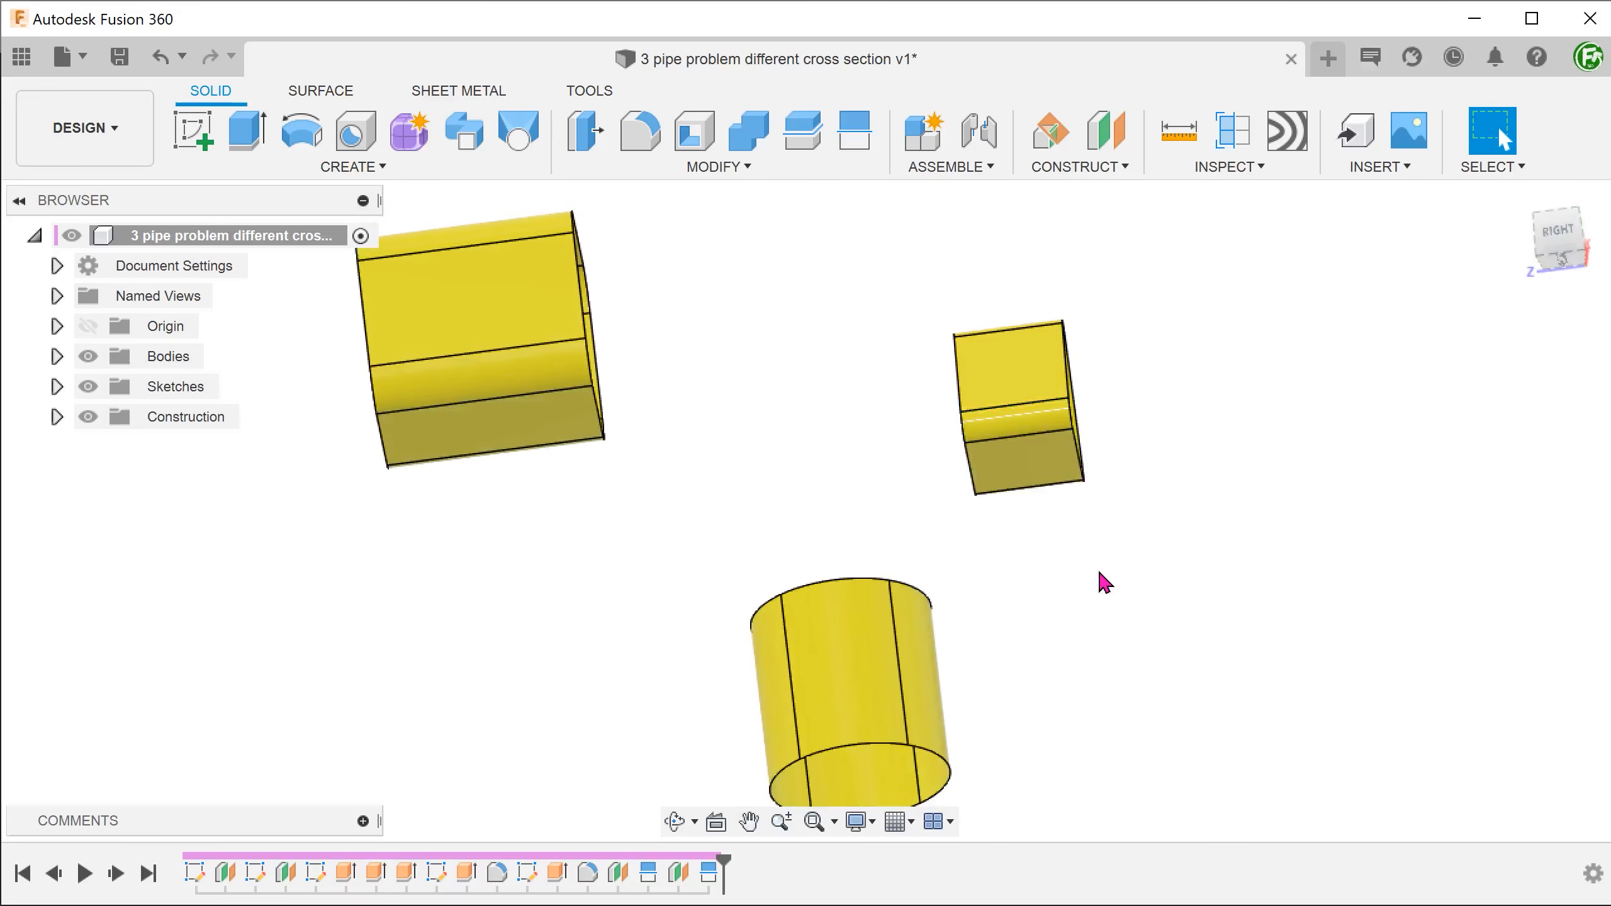
{"action": "middle_click_drag", "start_coordinate": [1099, 574], "coordinate": [107, 455], "text": "shift"}
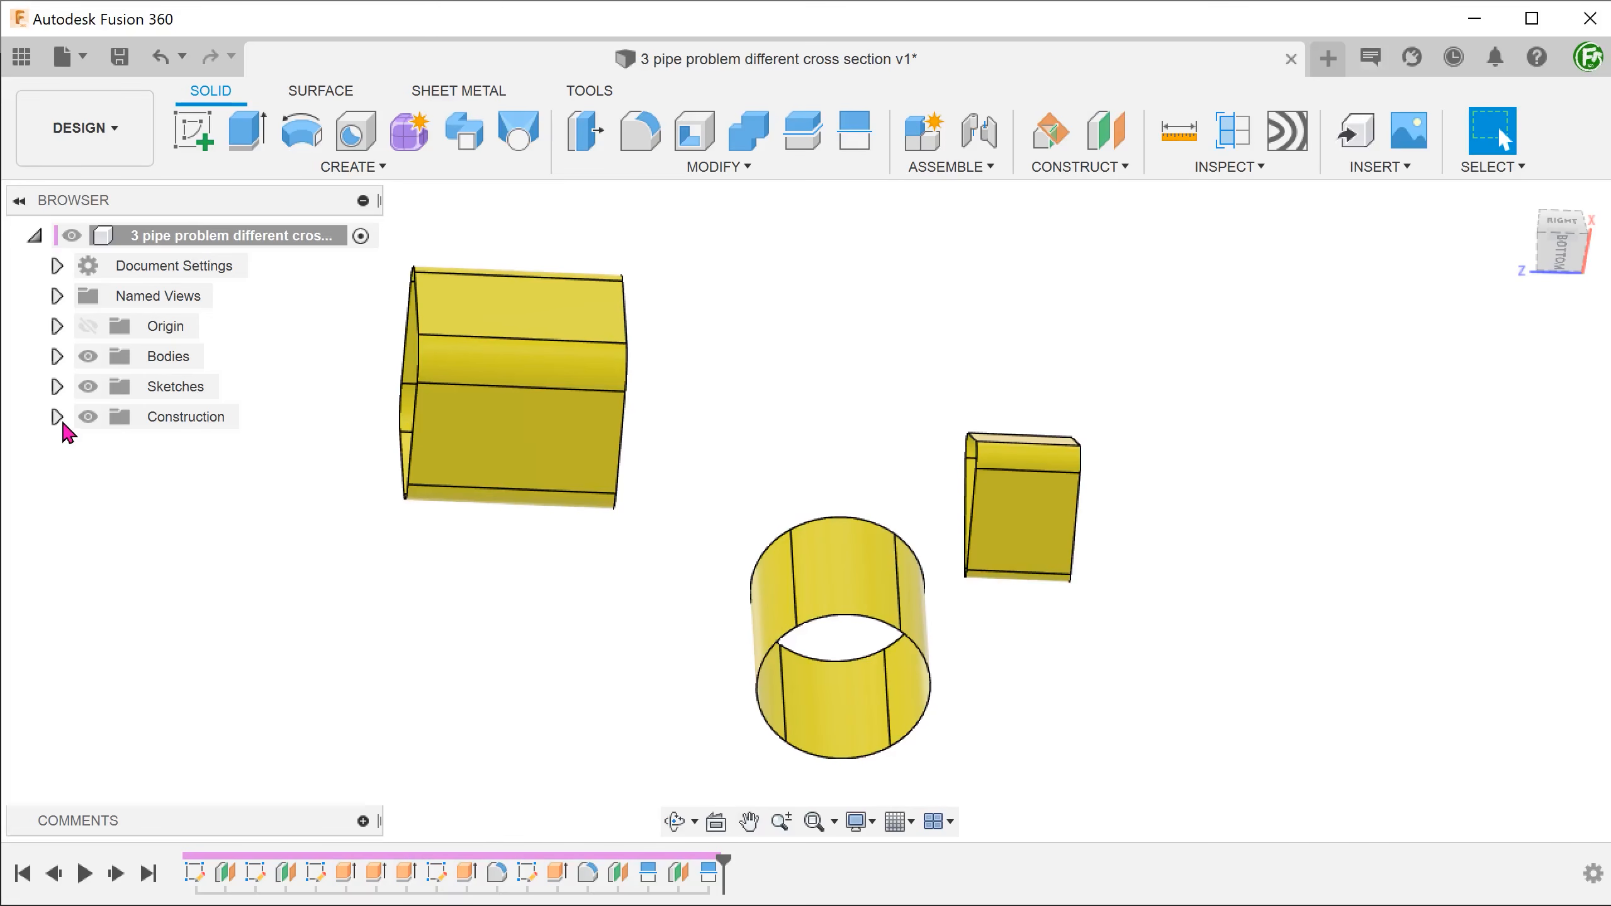
{"action": "left_click", "coordinate": [110, 507]}
{"action": "left_click", "coordinate": [111, 537]}
{"action": "middle_click_drag", "start_coordinate": [124, 540], "coordinate": [496, 695], "text": "shift"}
{"action": "left_click", "coordinate": [696, 581]}
{"action": "left_click", "coordinate": [699, 653]}
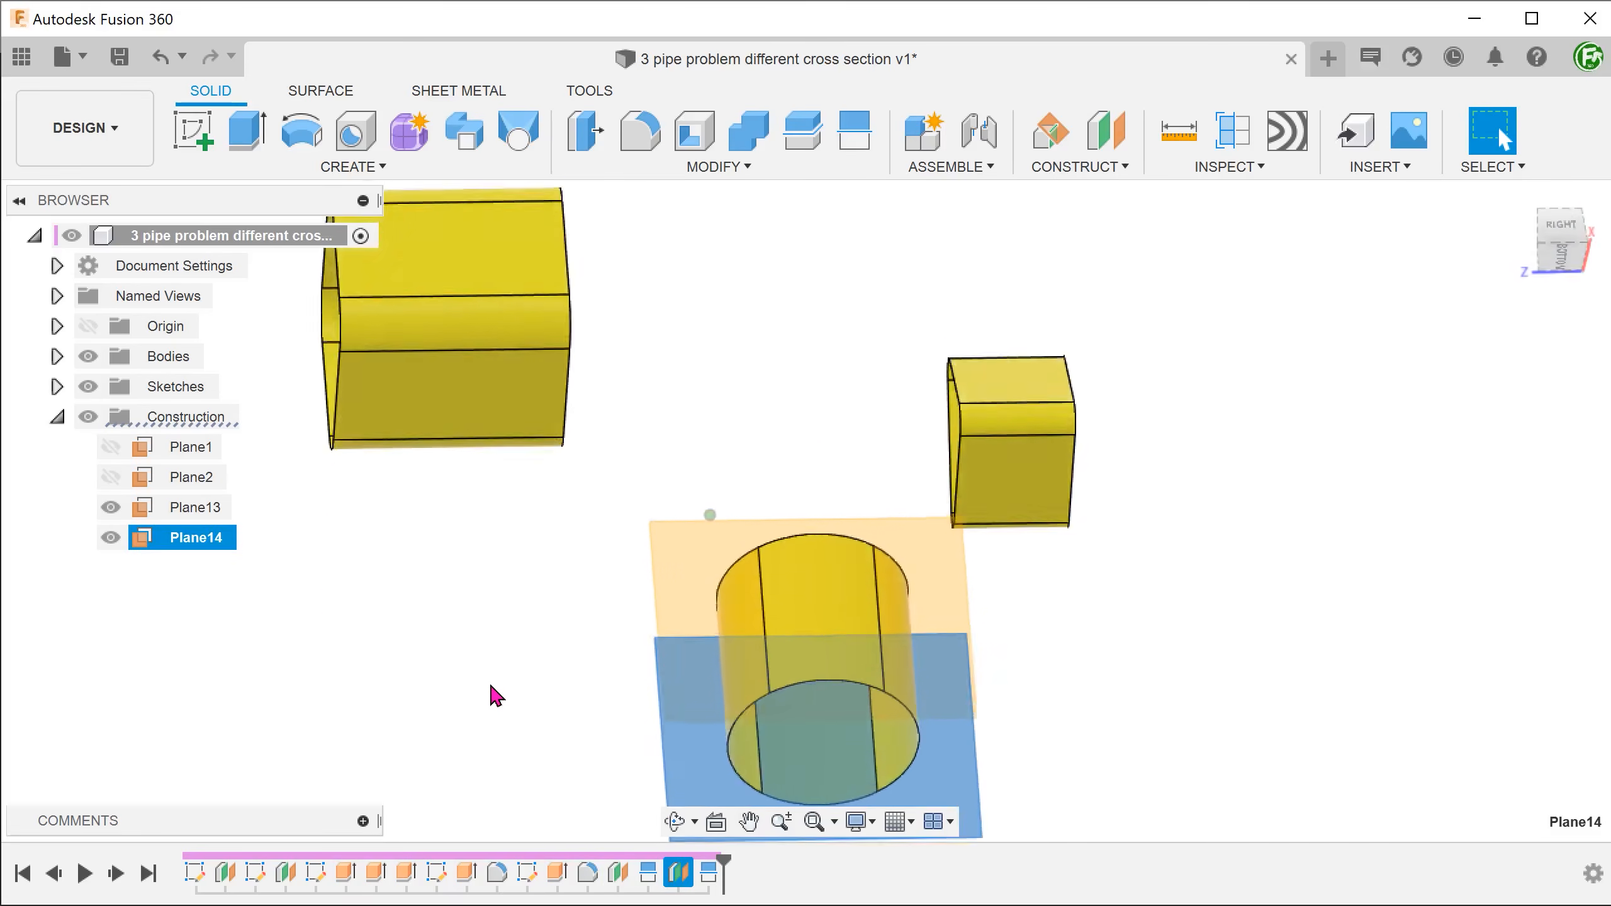
{"action": "middle_click_drag", "start_coordinate": [496, 696], "coordinate": [596, 669], "text": "shift"}
{"action": "left_click", "coordinate": [599, 673]}
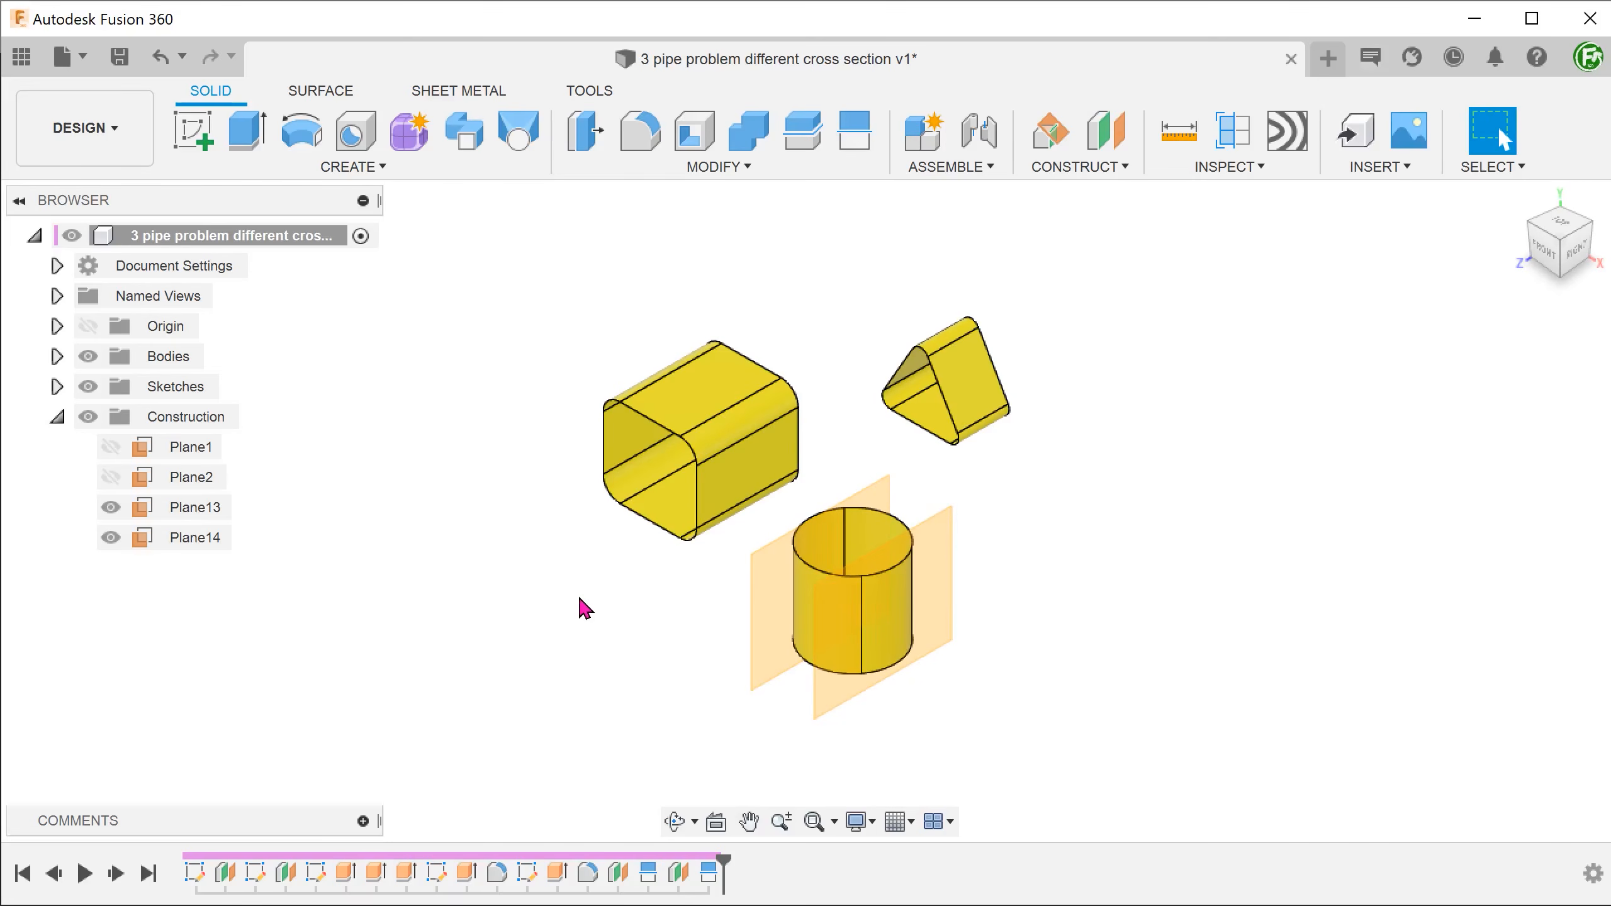
{"action": "left_click", "coordinate": [56, 417]}
{"action": "left_click", "coordinate": [88, 417]}
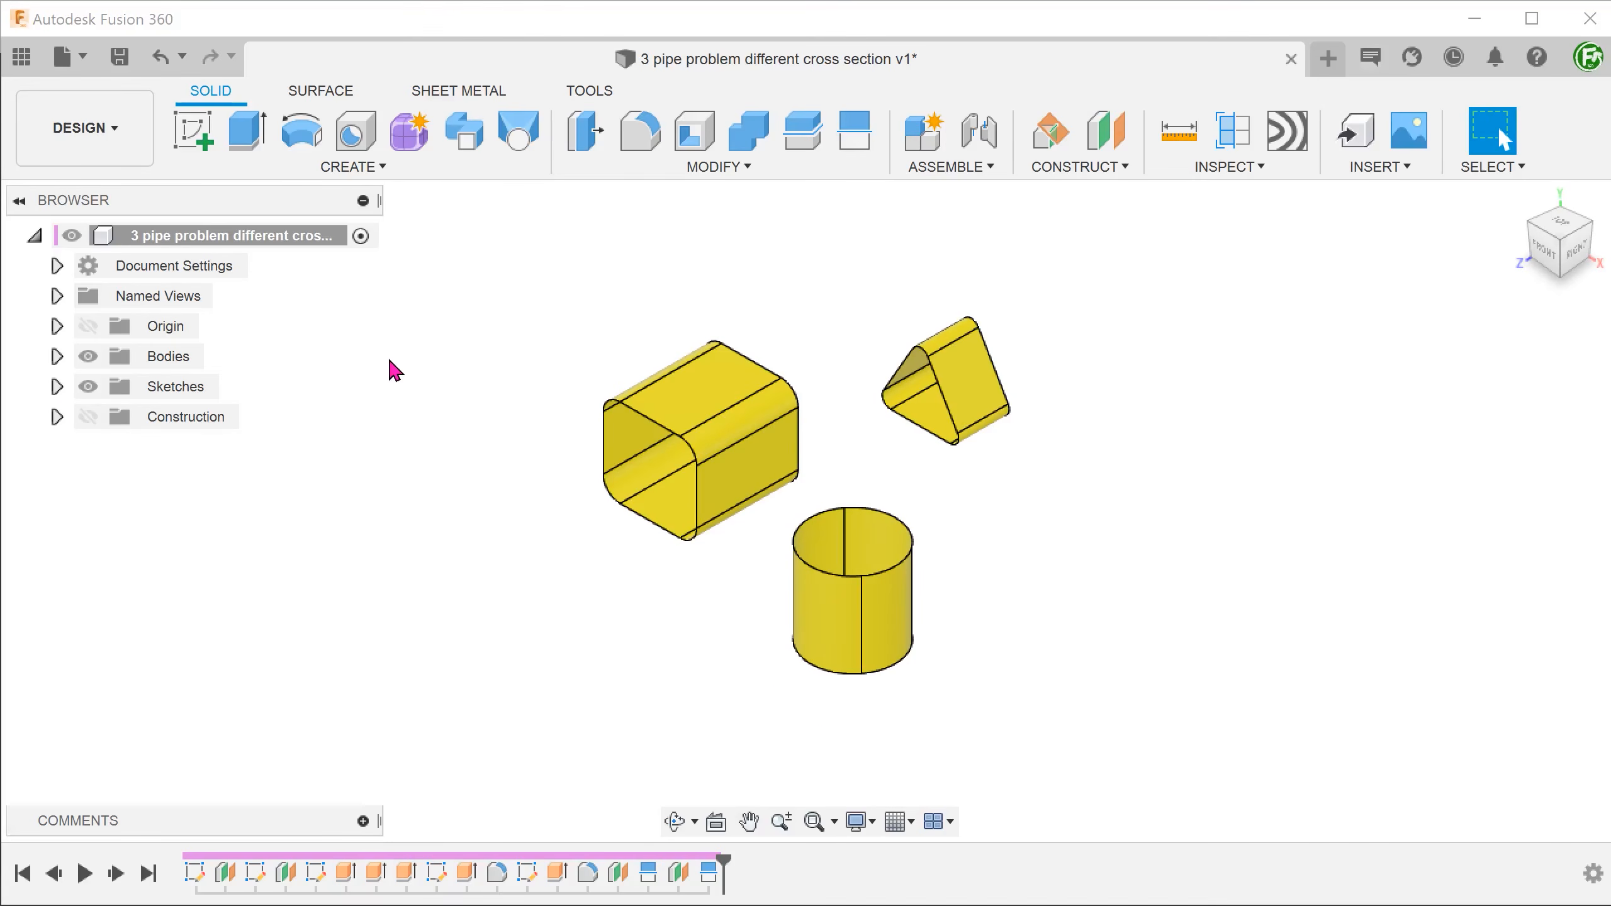
- Start a surface loft with chain selection off, from the rounded square pipe's lower edge with its corner arcs to the round pipe's facing upper arc
{"action": "left_click", "coordinate": [321, 92]}
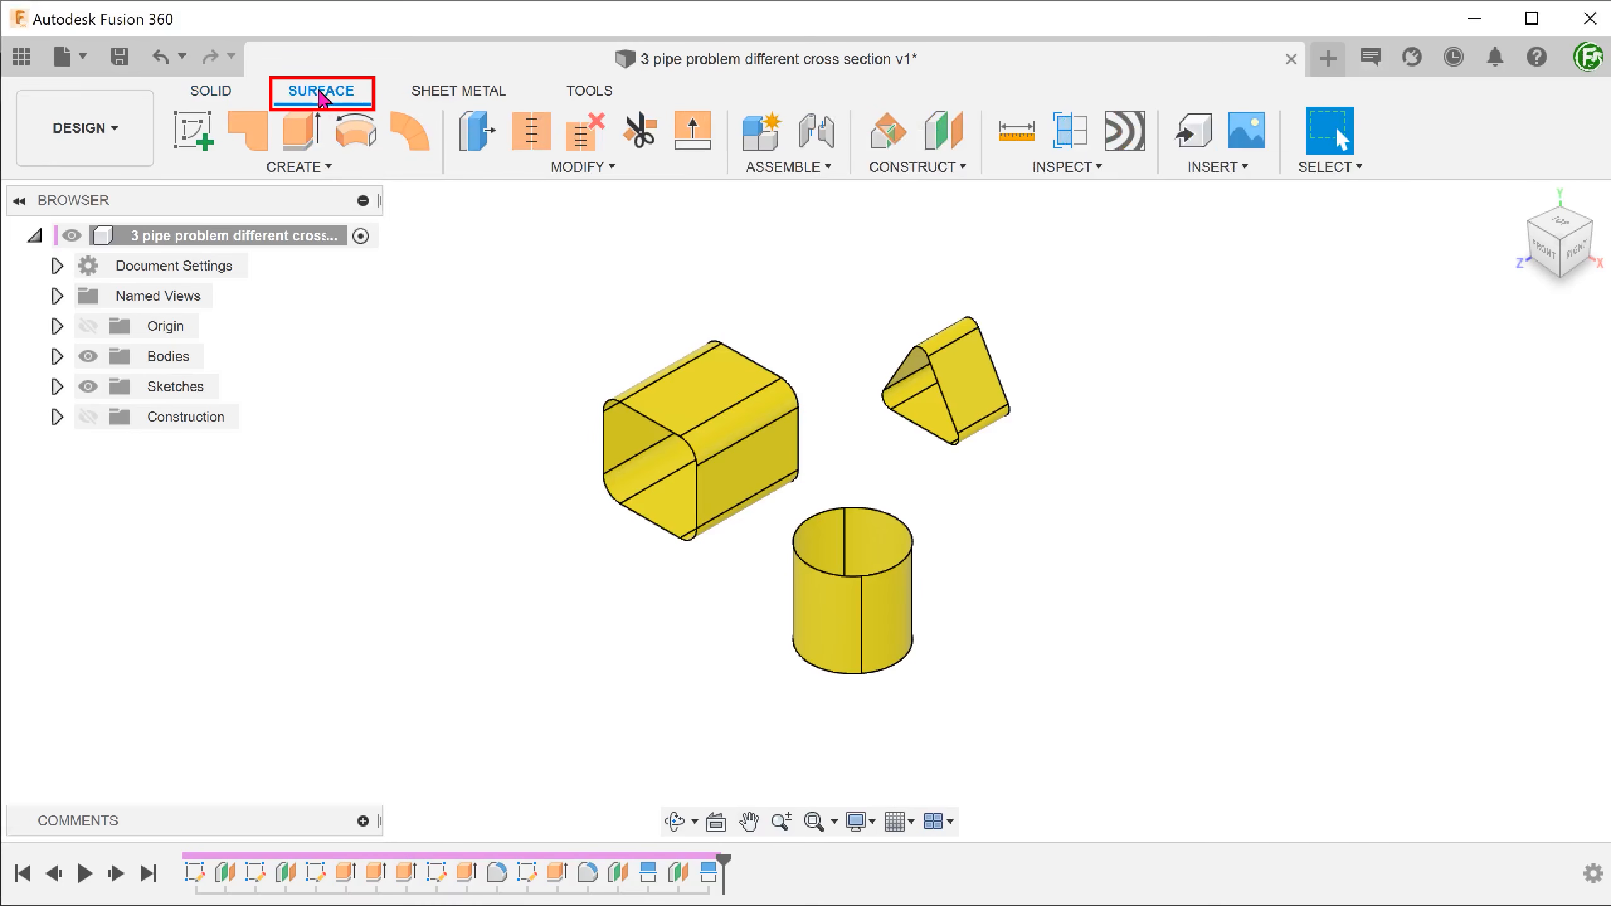
{"action": "left_click", "coordinate": [341, 166]}
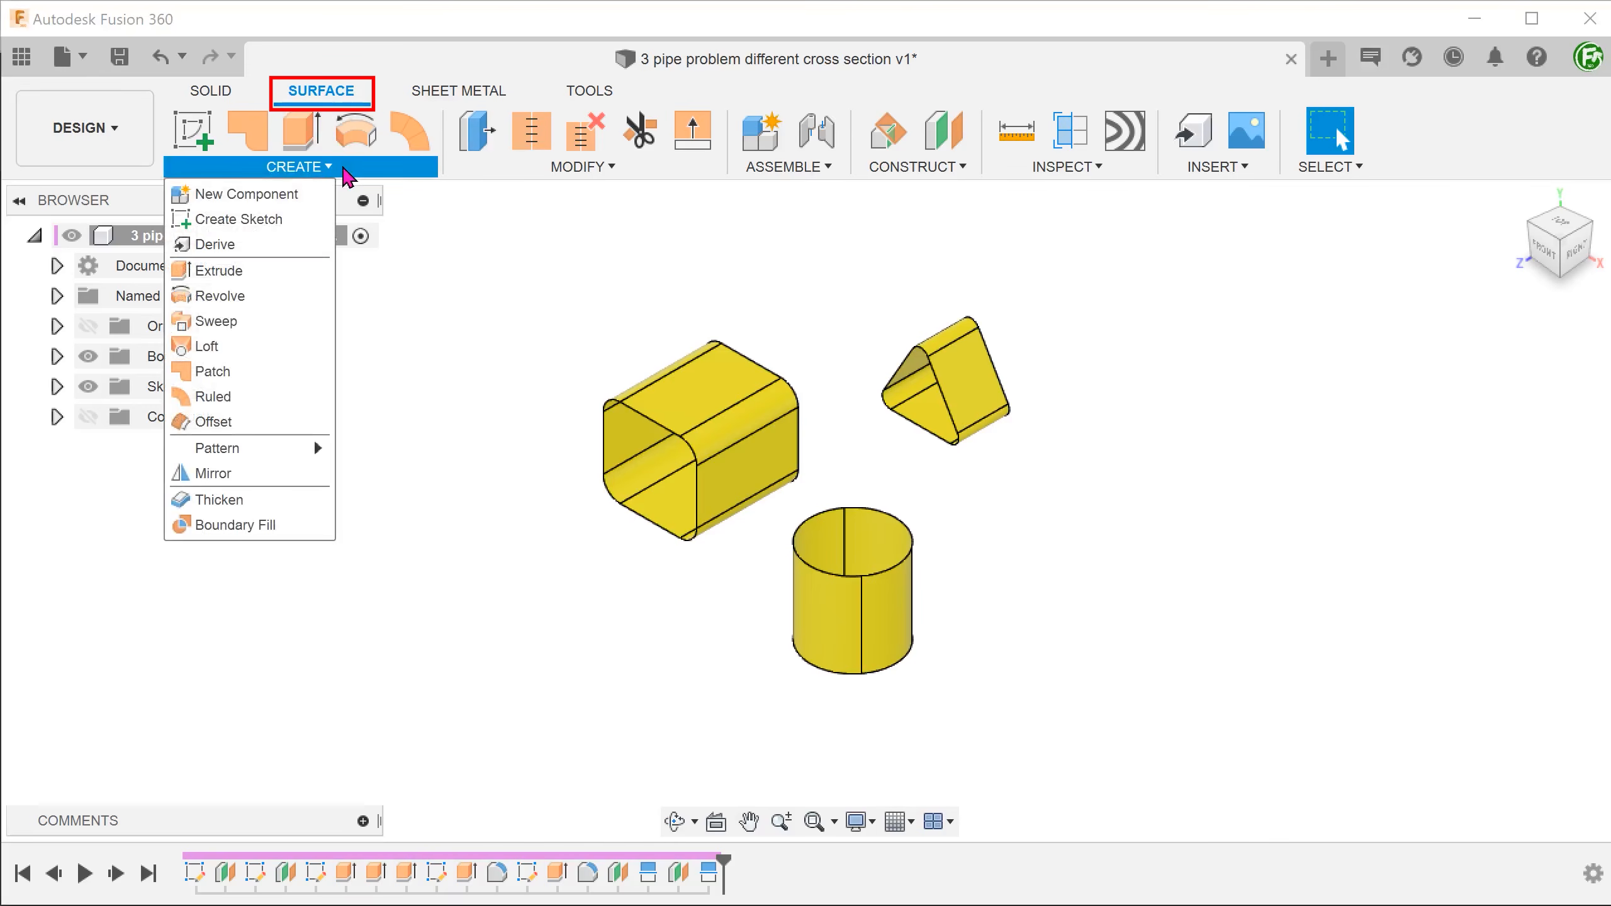
{"action": "left_click", "coordinate": [254, 348]}
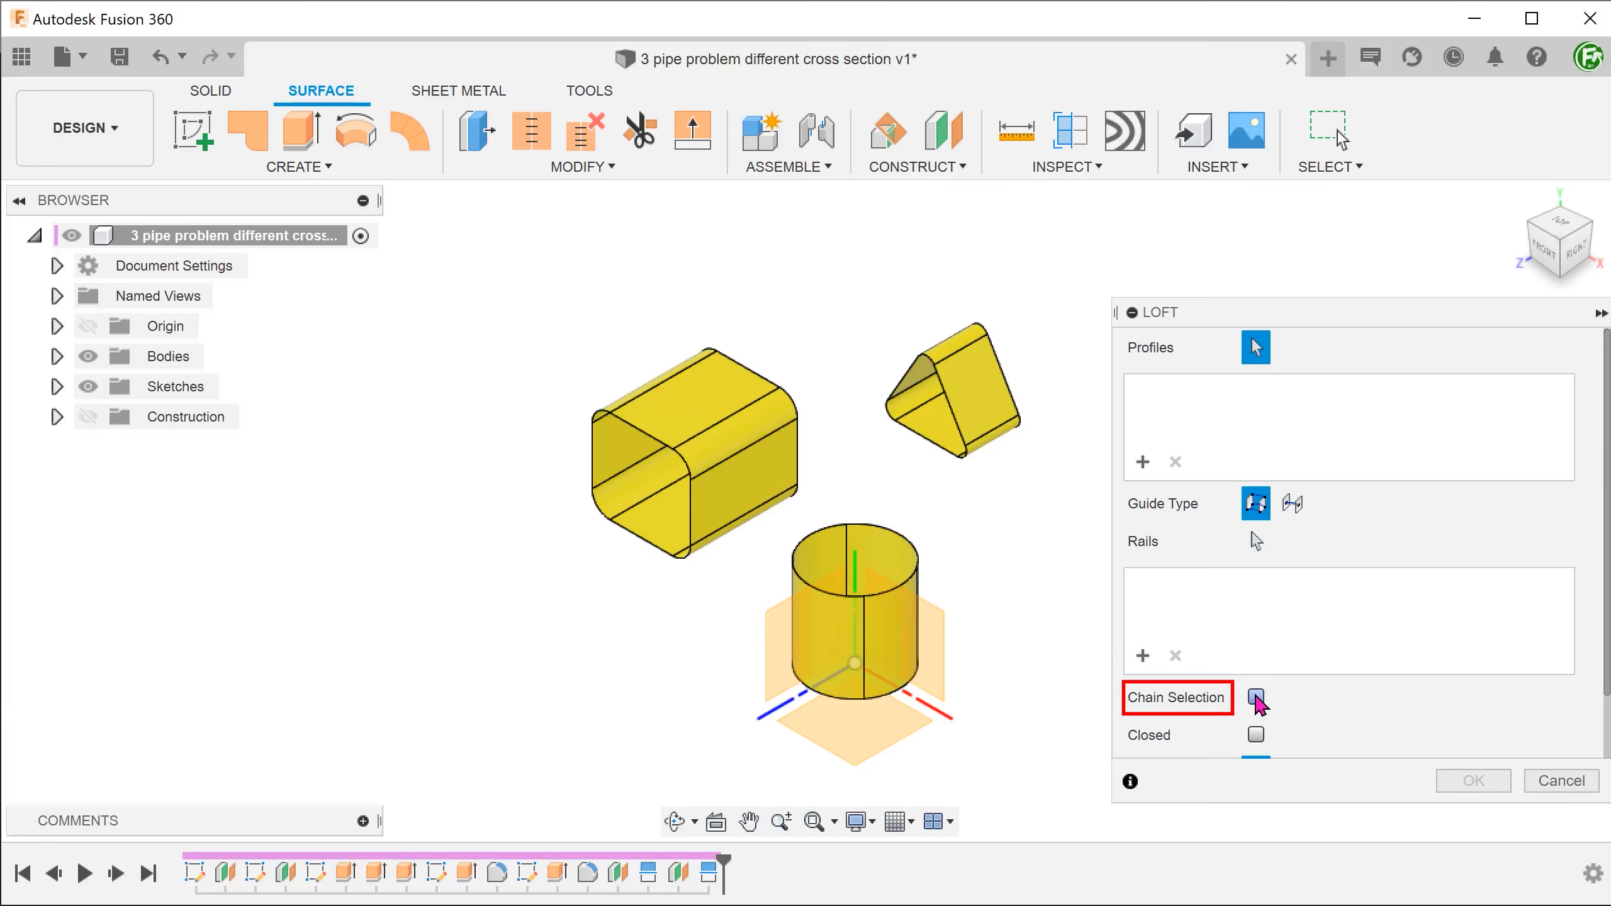
{"action": "middle_click_drag", "start_coordinate": [1008, 621], "coordinate": [560, 422], "text": "shift"}
{"action": "left_click", "coordinate": [617, 397]}
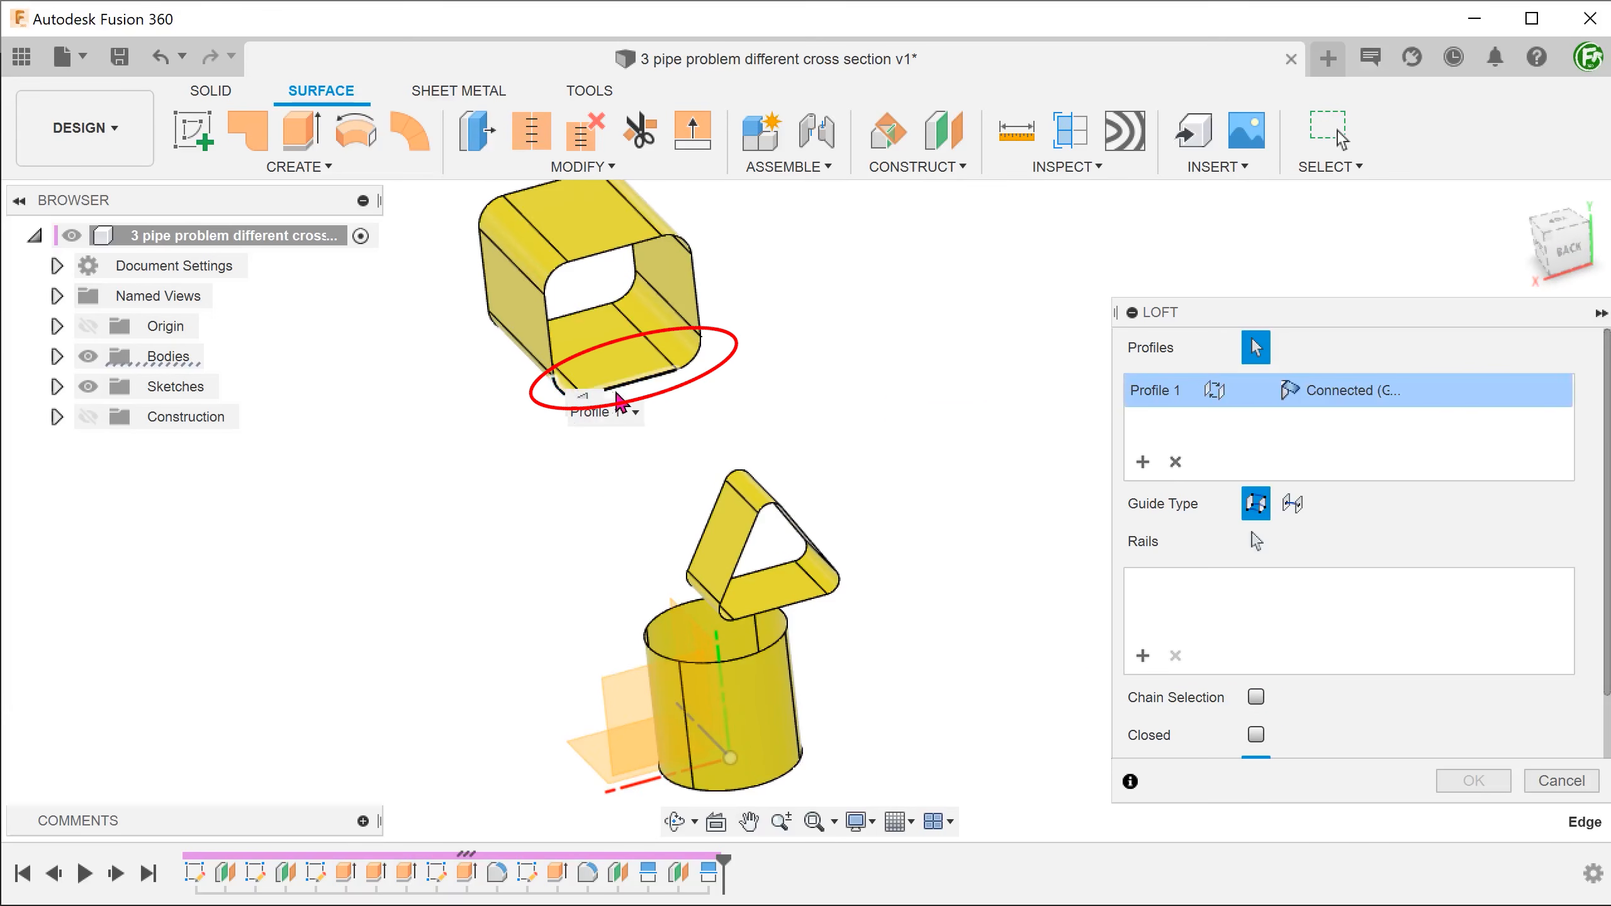
{"action": "middle_click_drag", "start_coordinate": [700, 369], "coordinate": [733, 413], "text": "shift"}
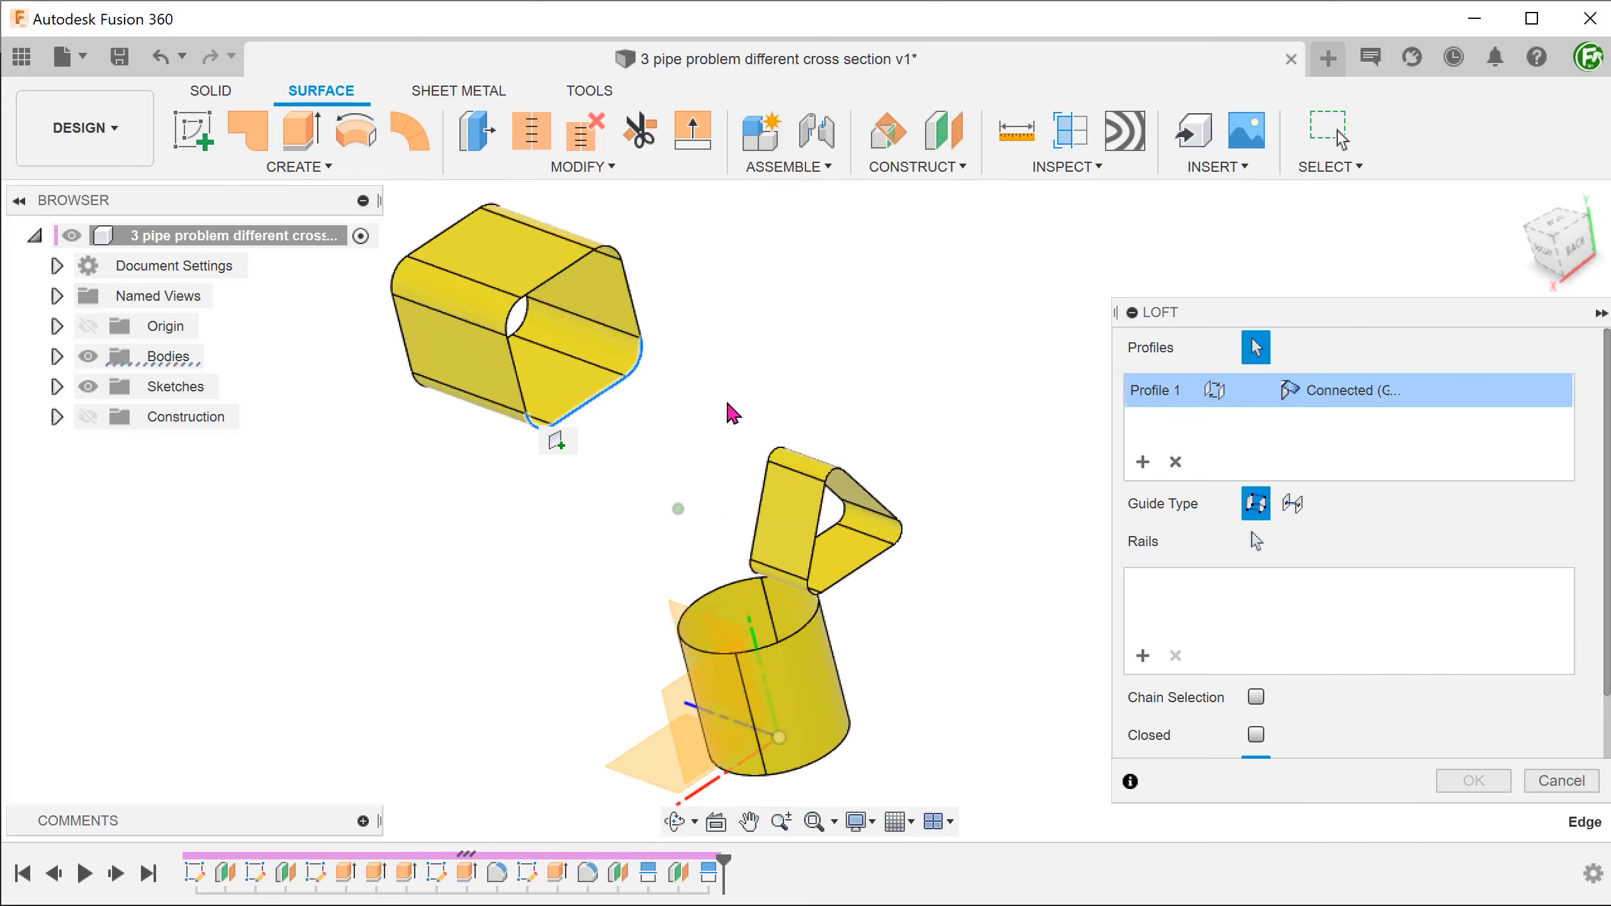
{"action": "left_click", "coordinate": [1143, 469]}
{"action": "middle_click_drag", "start_coordinate": [659, 482], "coordinate": [787, 589], "text": "shift"}
{"action": "left_click", "coordinate": [717, 591]}
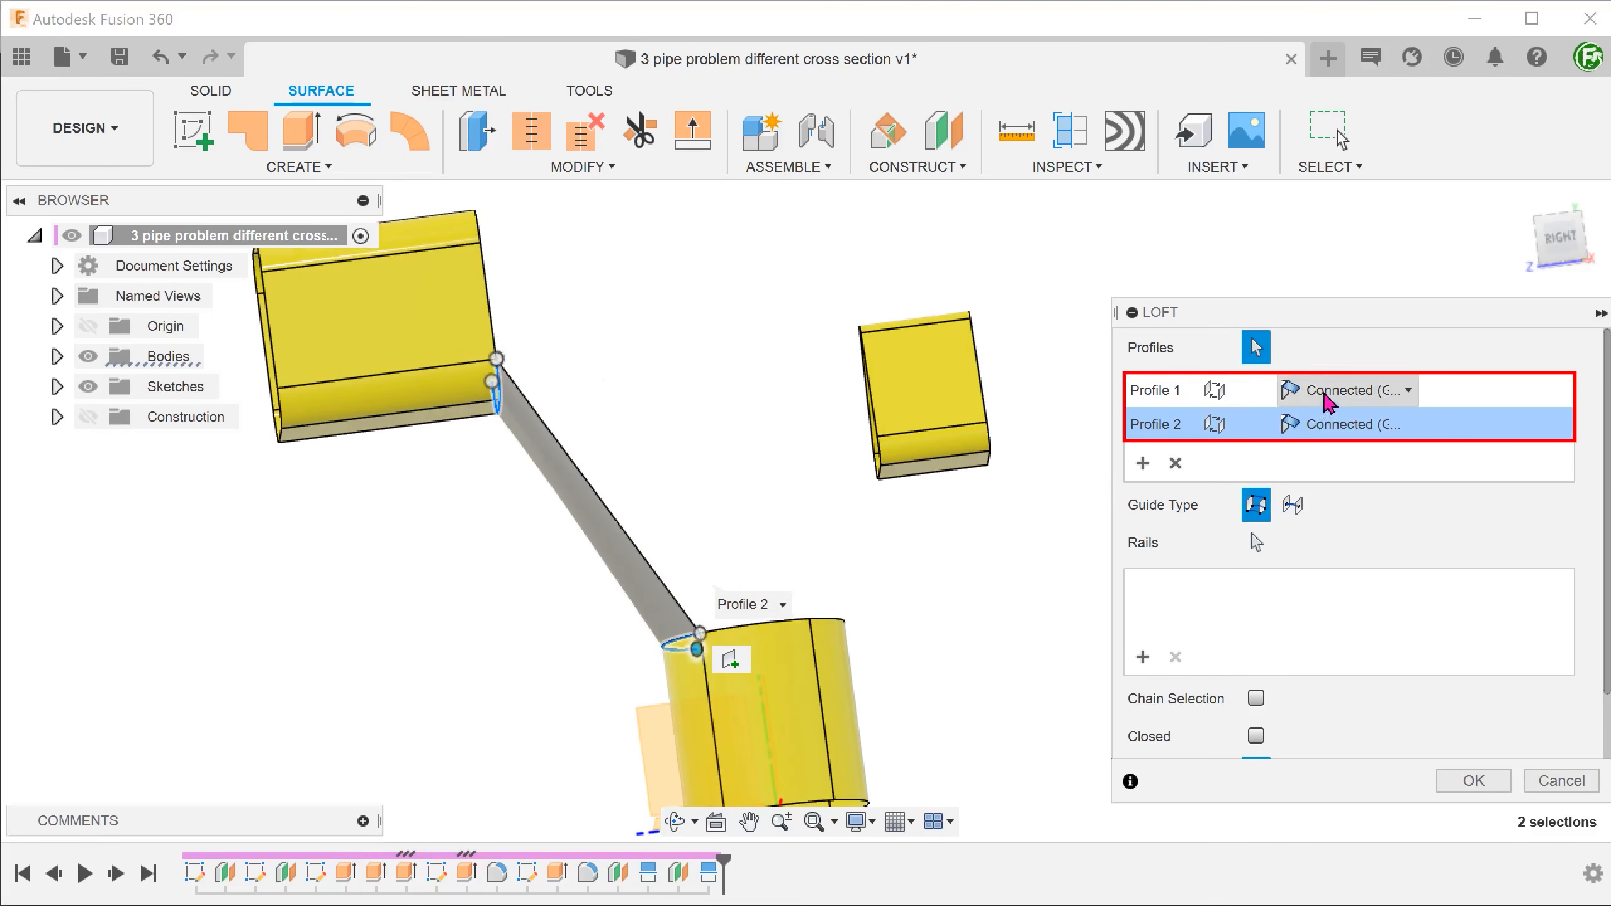
- Set both profiles of the square-to-round loft to Tangent (G1) with Align to Surface and create the loft
{"action": "left_click", "coordinate": [1345, 389]}
{"action": "left_click", "coordinate": [1372, 450]}
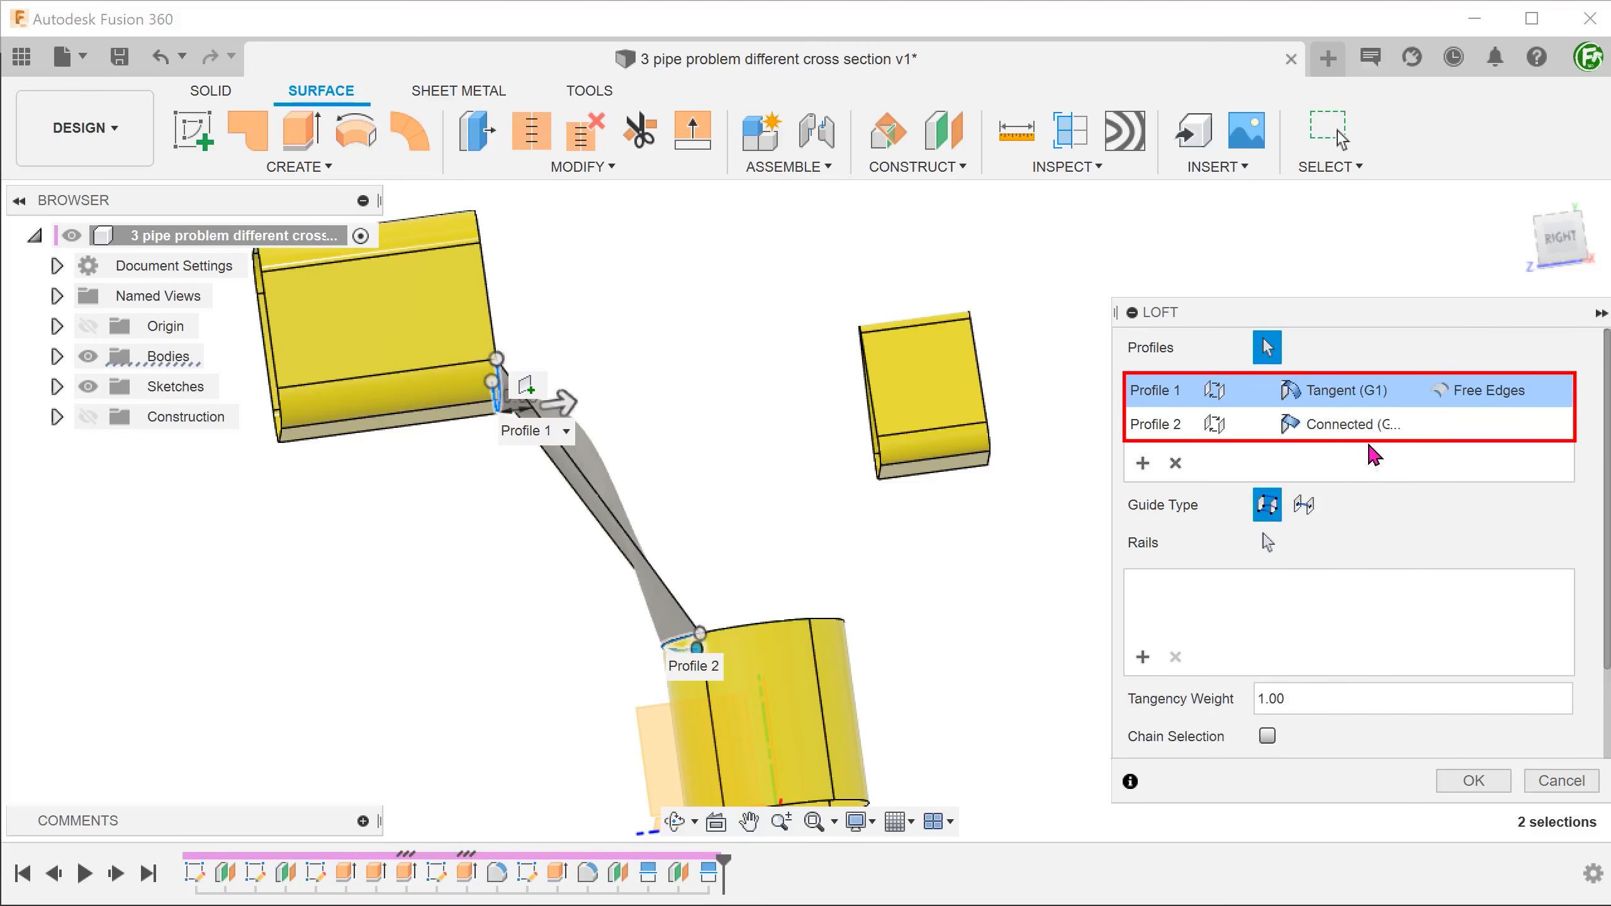
{"action": "left_click", "coordinate": [1306, 424]}
{"action": "left_click", "coordinate": [1351, 482]}
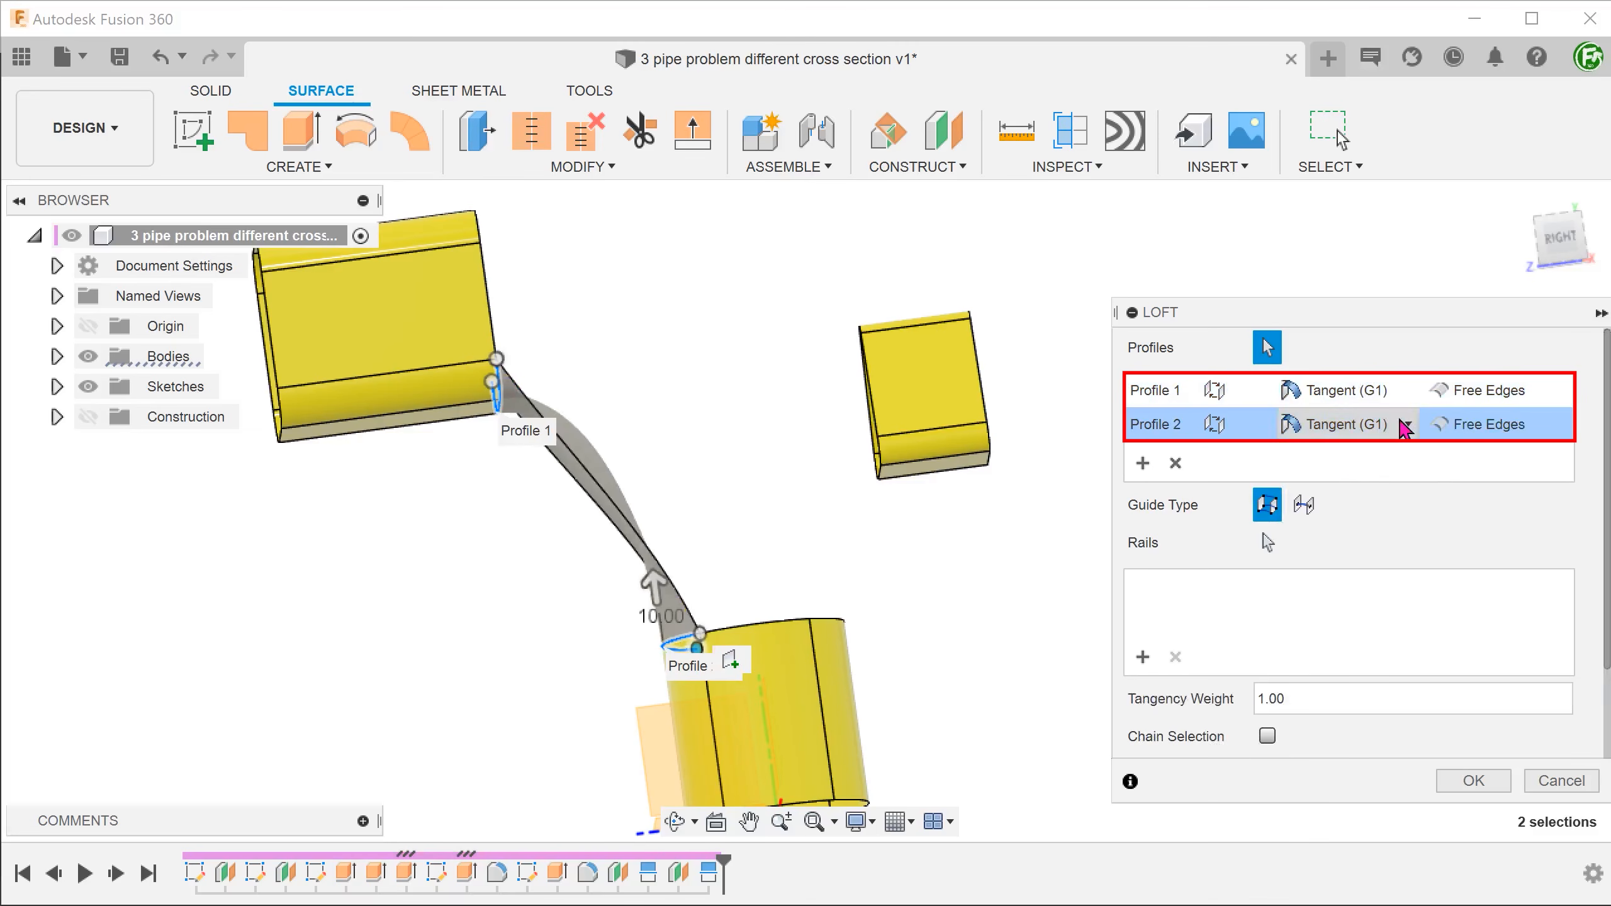
{"action": "left_click", "coordinate": [1483, 390]}
{"action": "left_click", "coordinate": [1484, 473]}
{"action": "left_click", "coordinate": [1467, 426]}
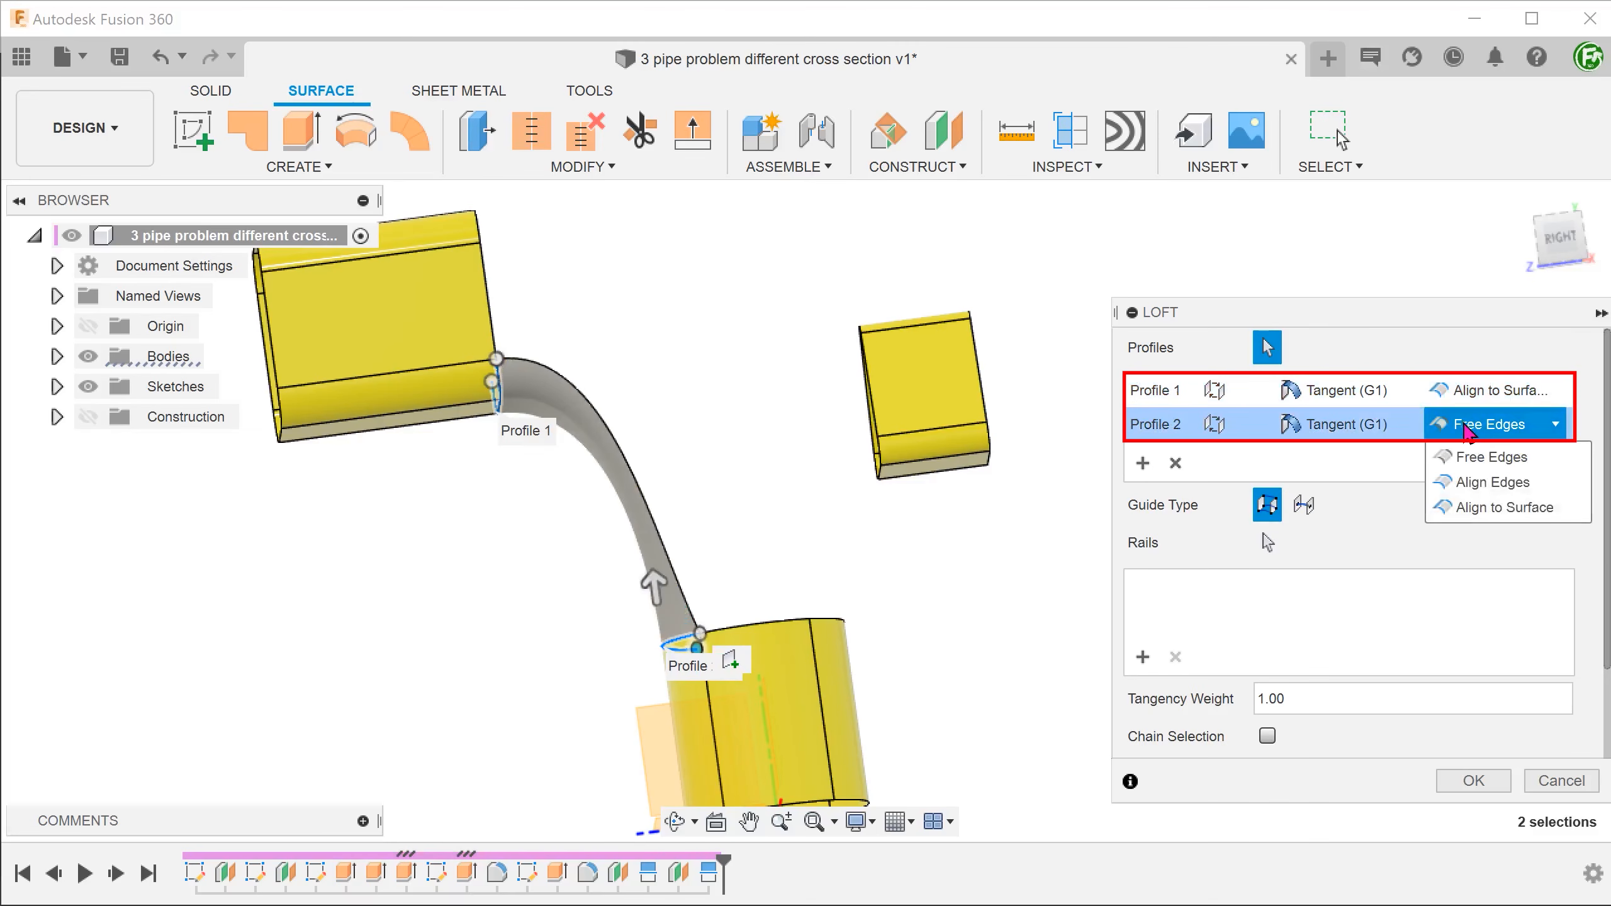
{"action": "left_click", "coordinate": [1479, 508]}
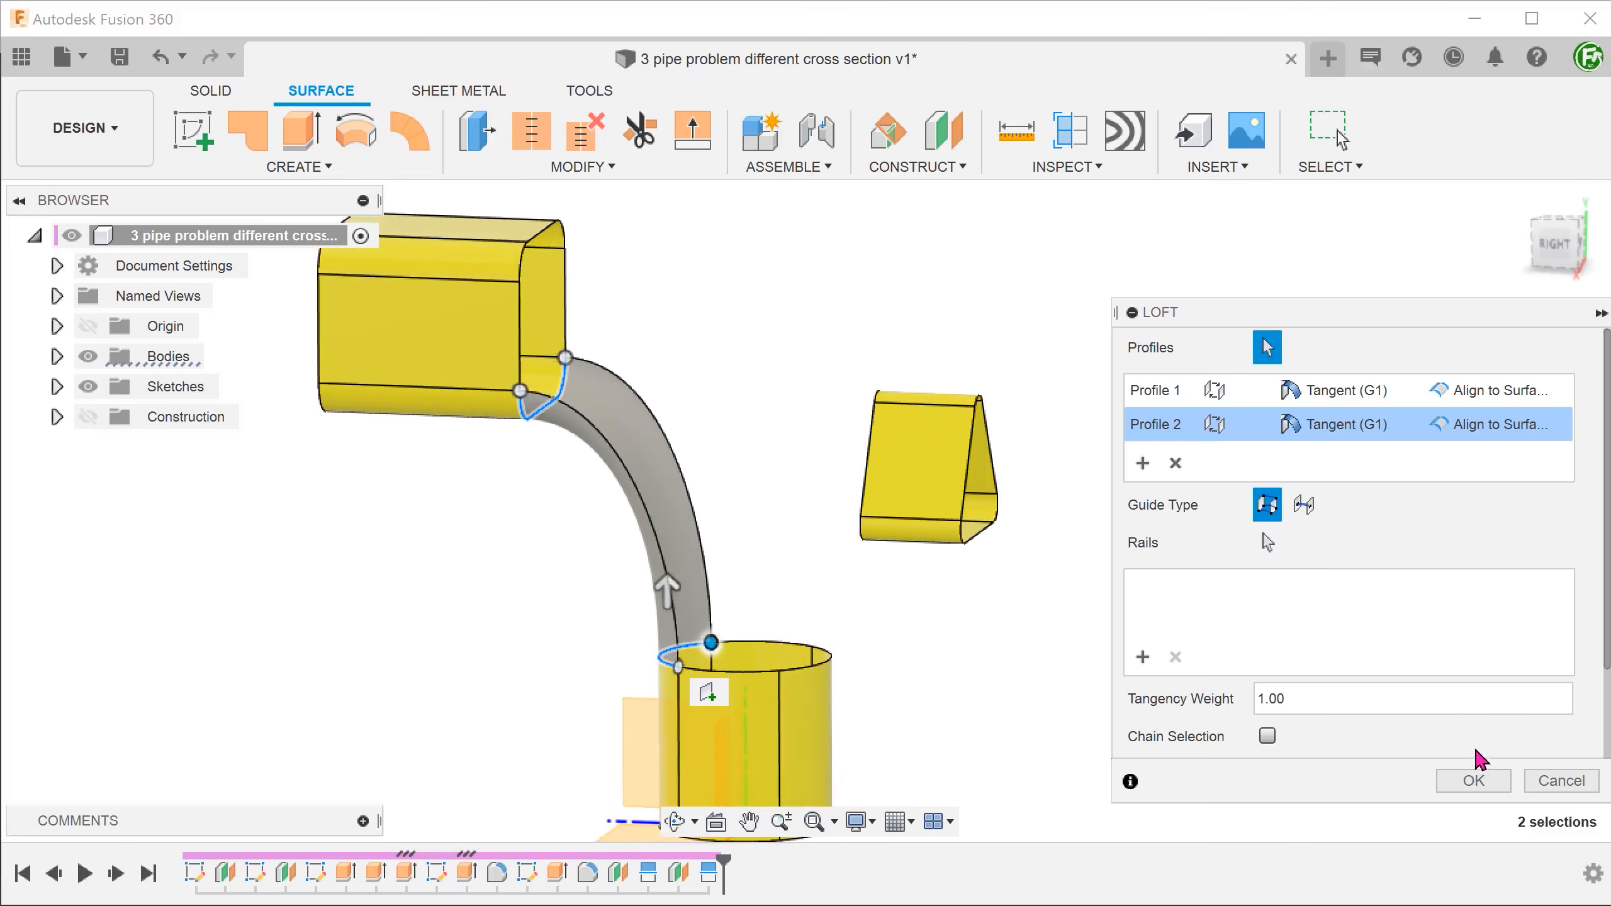
{"action": "left_click", "coordinate": [1473, 780]}
{"action": "mouse_move", "coordinate": [409, 613]}
{"action": "middle_mouse_down", "text": "shift"}
{"action": "mouse_move", "coordinate": [392, 611]}
{"action": "mouse_move", "coordinate": [386, 637]}
{"action": "middle_mouse_up", "text": "shift"}
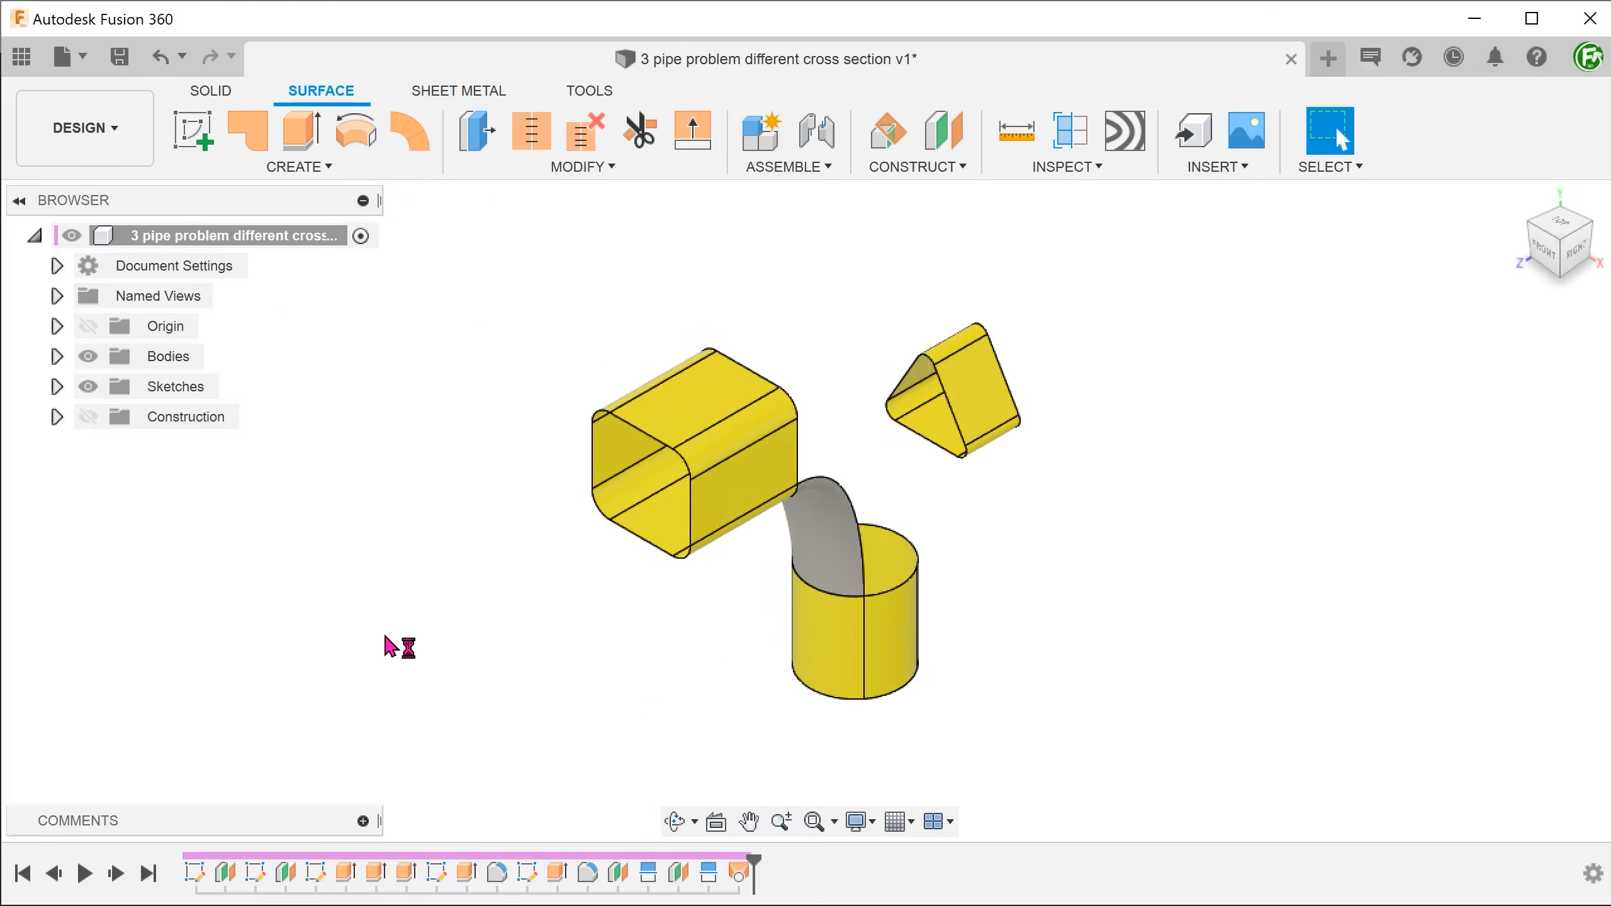
- Start a surface loft from the rounded square pipe's upper edge with its corner arcs to the triangular pipe's facing top arc
{"action": "left_click", "coordinate": [298, 166]}
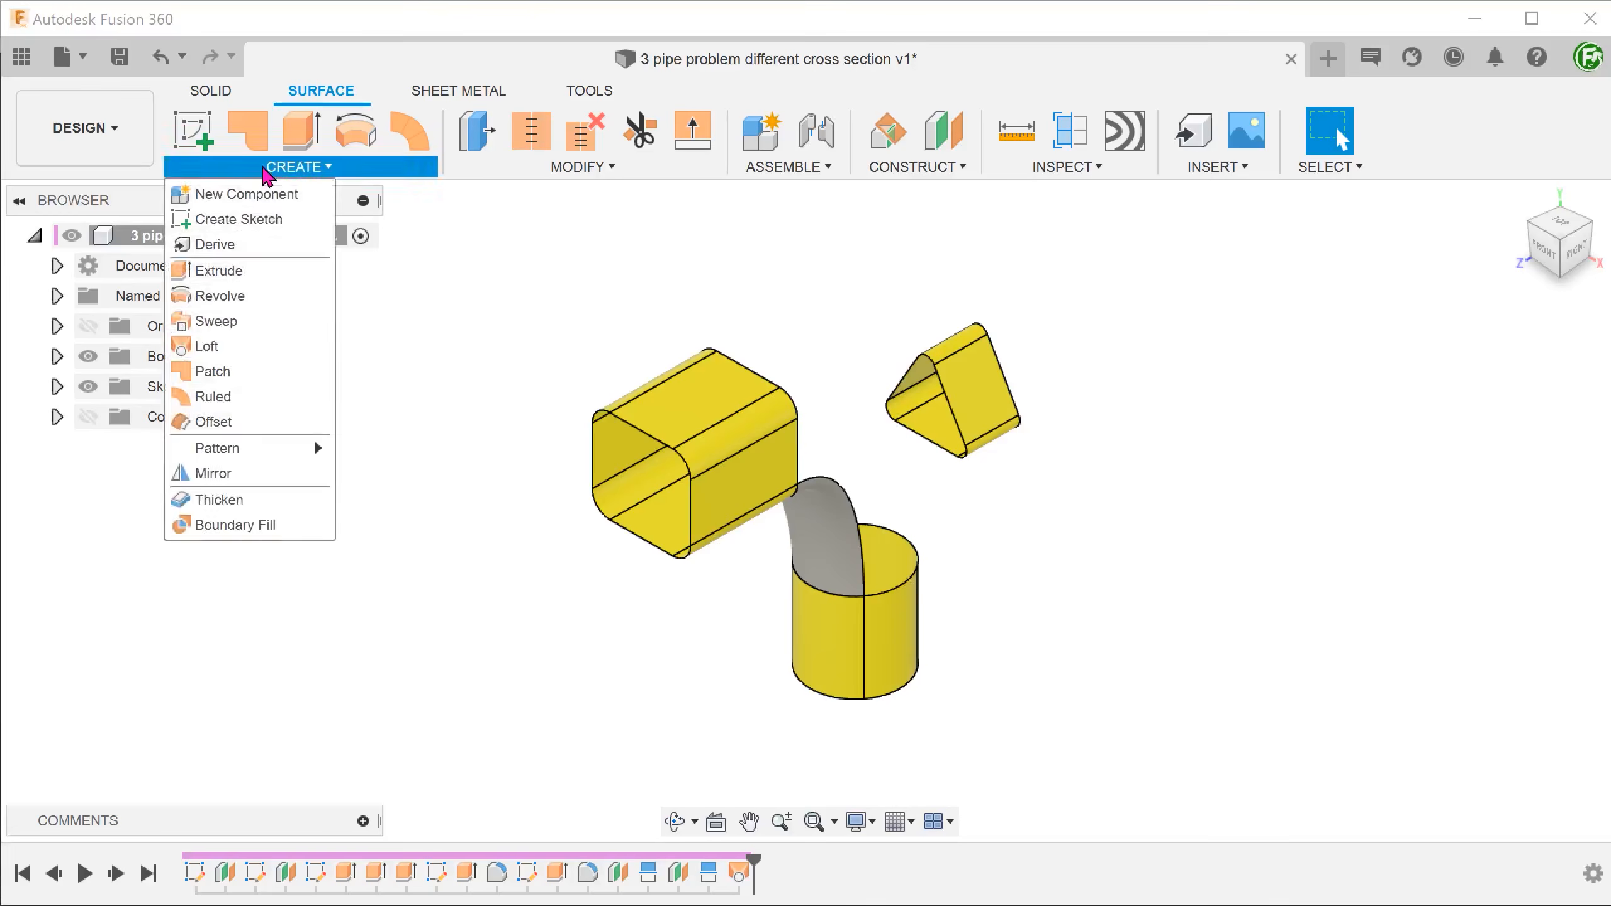
{"action": "left_click", "coordinate": [305, 346]}
{"action": "middle_click_drag", "start_coordinate": [374, 448], "coordinate": [530, 352], "text": "shift"}
{"action": "left_click", "coordinate": [529, 353]}
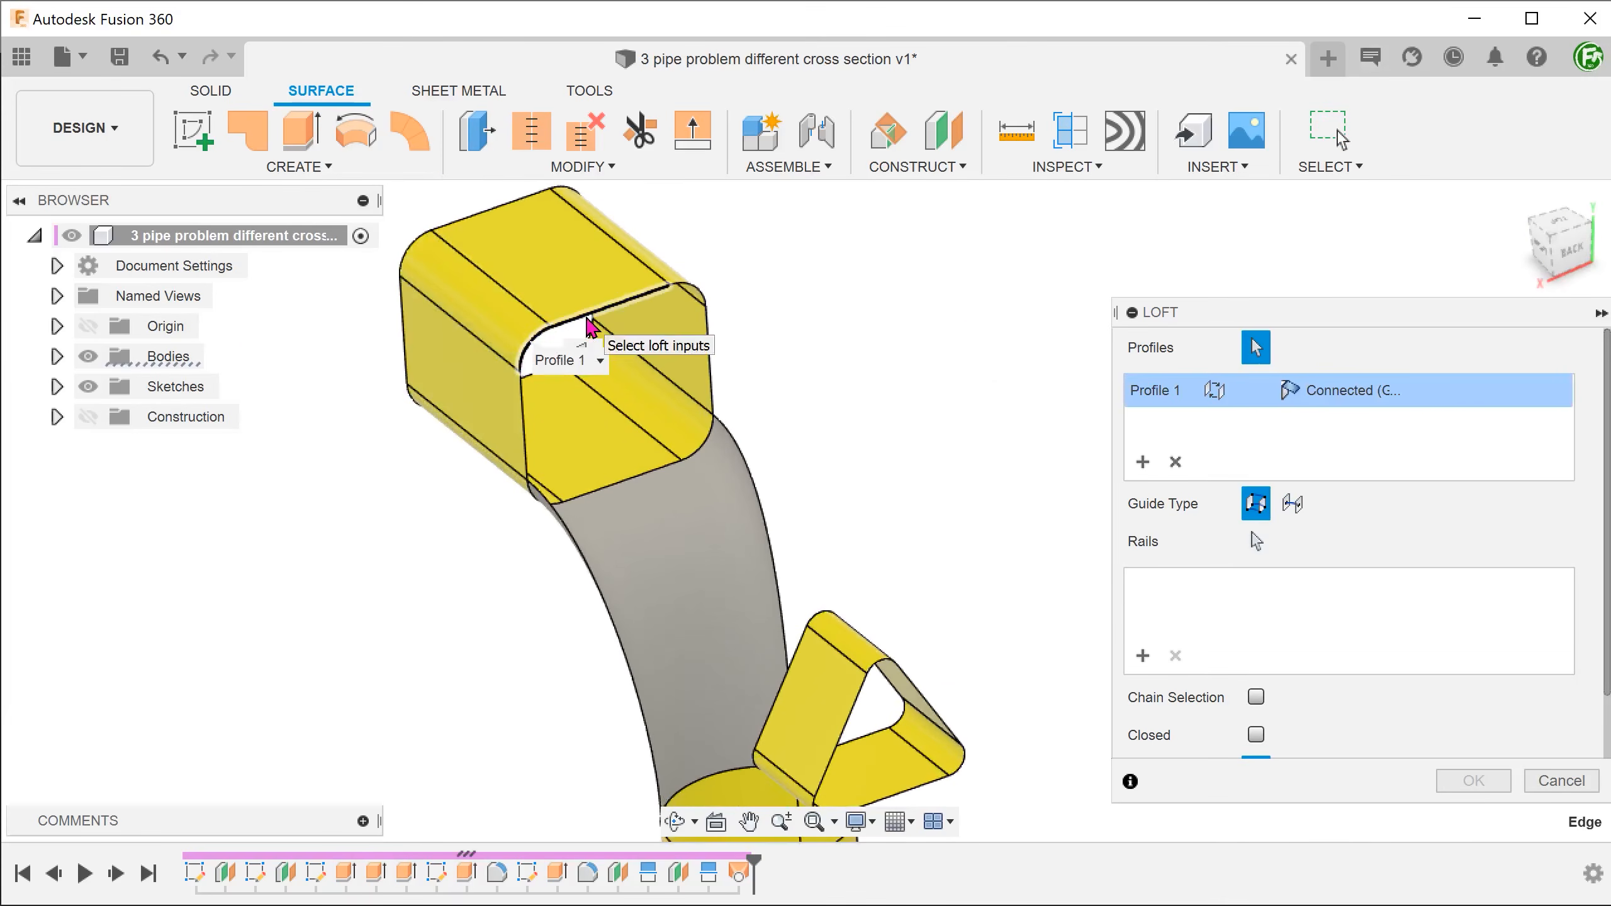
{"action": "left_click", "coordinate": [1144, 463]}
{"action": "middle_click_drag", "start_coordinate": [1093, 468], "coordinate": [868, 405], "text": "shift"}
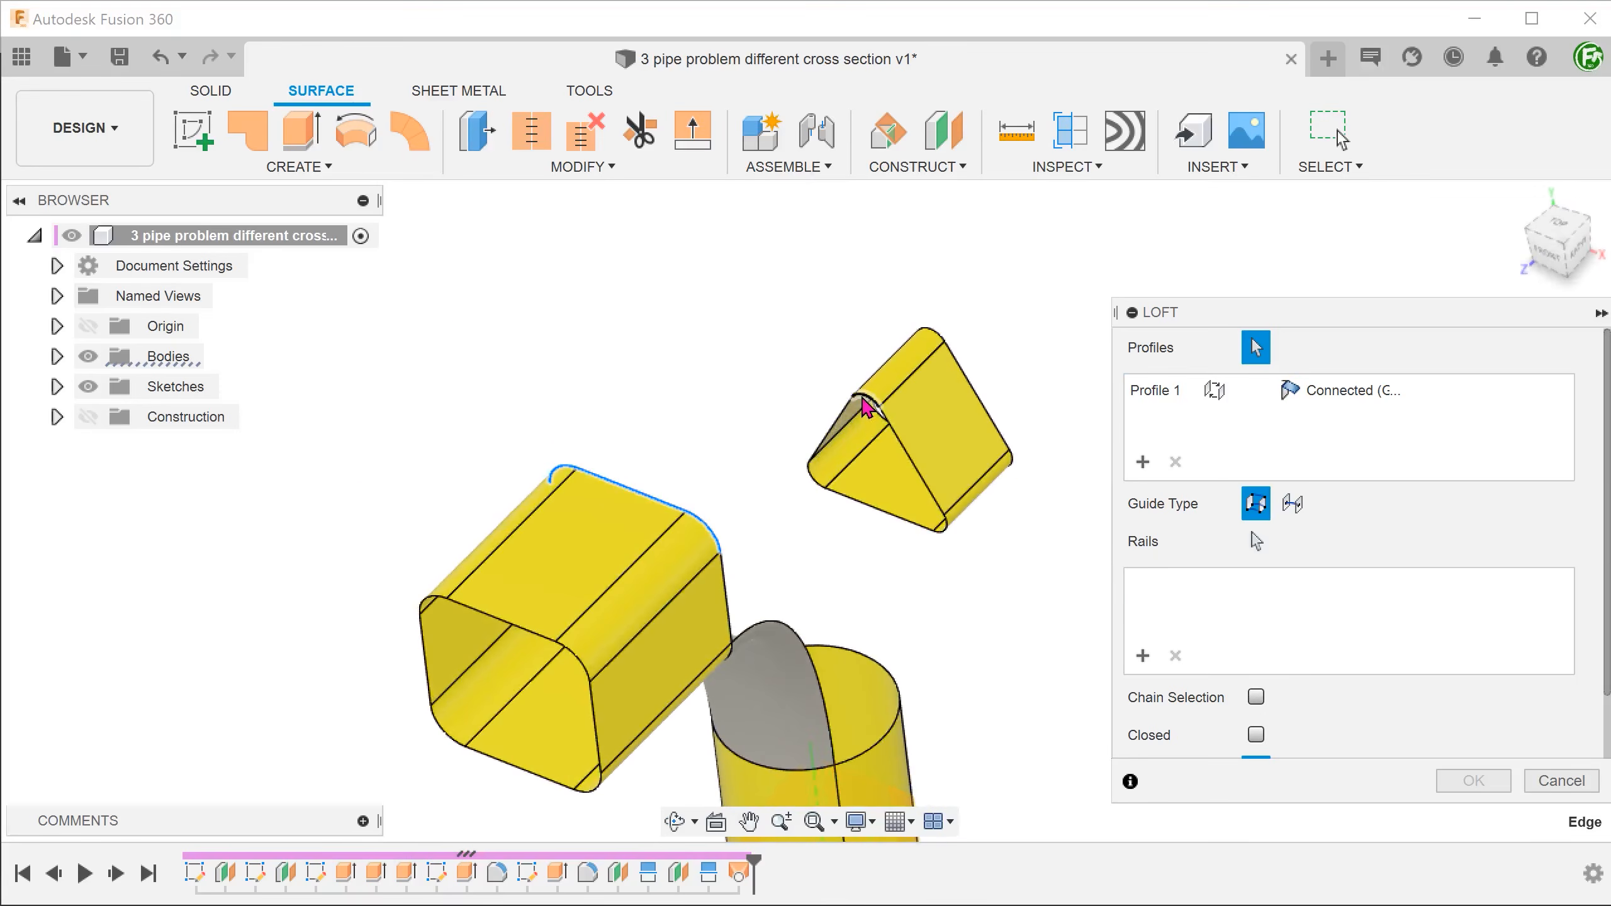
{"action": "left_click", "coordinate": [867, 406]}
{"action": "middle_click_drag", "start_coordinate": [766, 402], "coordinate": [736, 470], "text": "shift"}
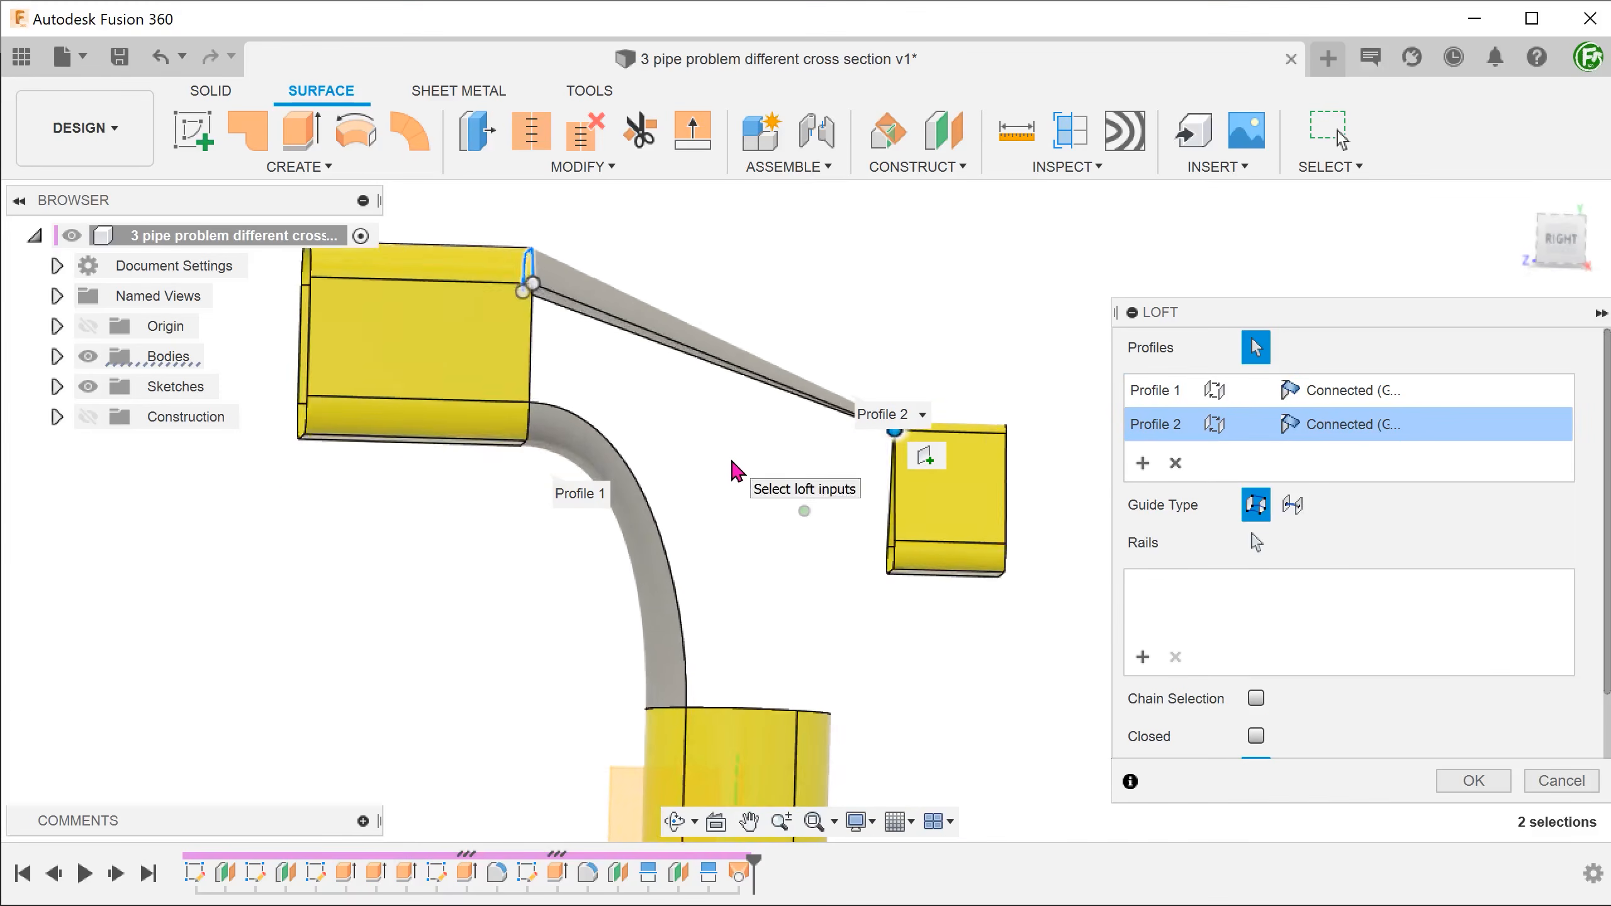
- Give both profiles of the square-to-triangle loft Tangent (G1) continuity aligned to surface, and create the loft
{"action": "left_click", "coordinate": [1336, 391]}
{"action": "left_click", "coordinate": [1364, 449]}
{"action": "left_click", "coordinate": [1325, 424]}
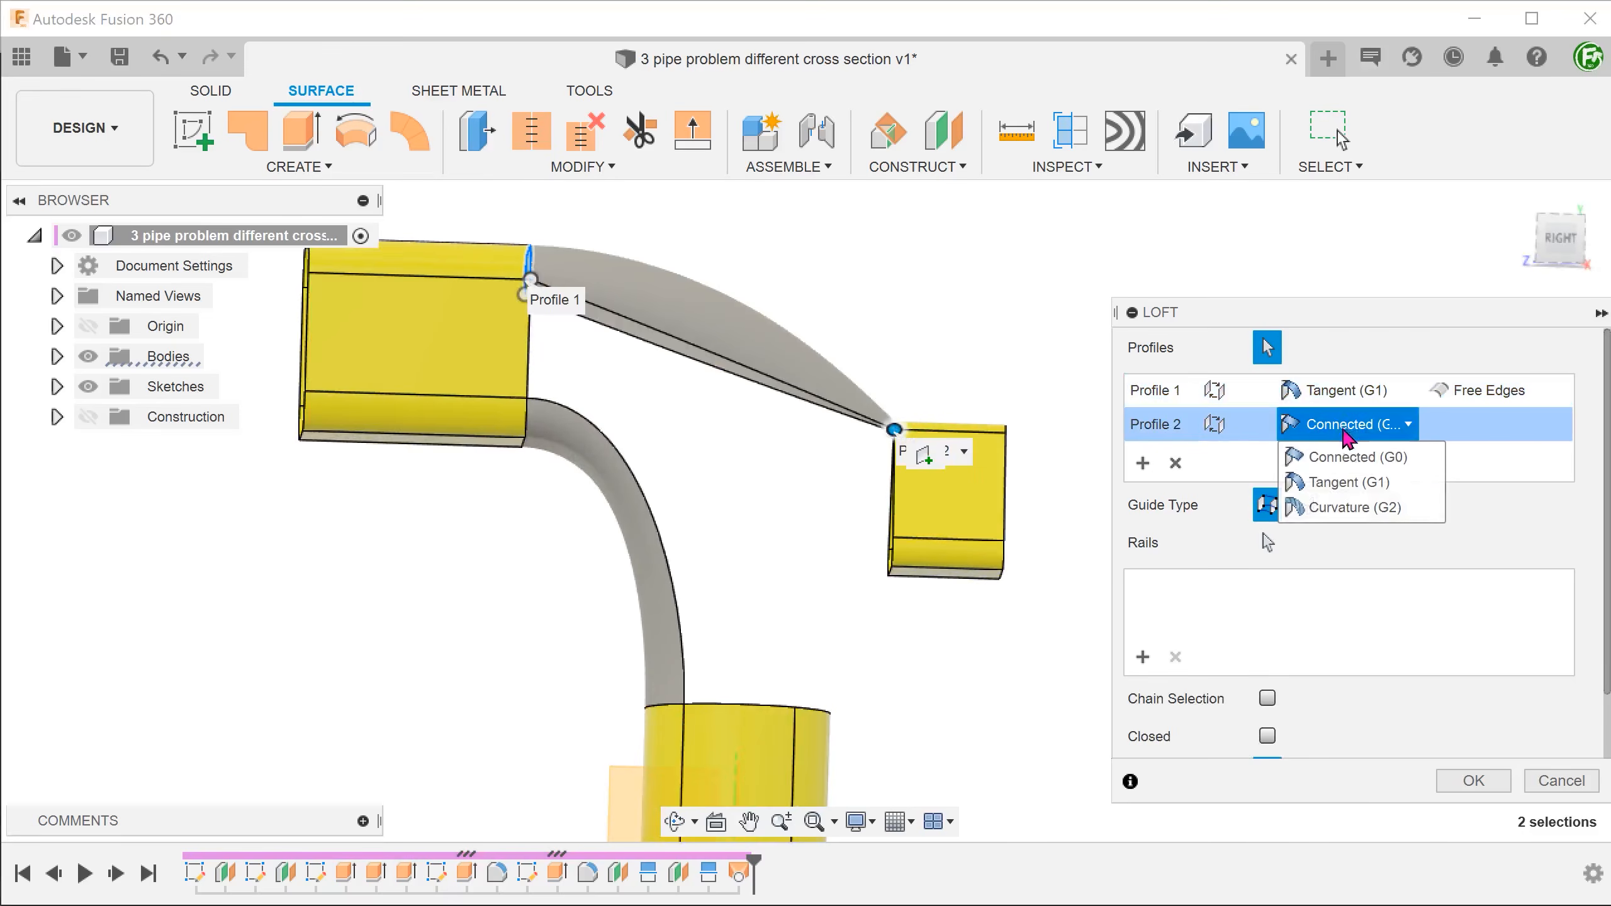
{"action": "left_click", "coordinate": [1341, 482]}
{"action": "left_click", "coordinate": [1487, 390]}
{"action": "left_click", "coordinate": [1500, 480]}
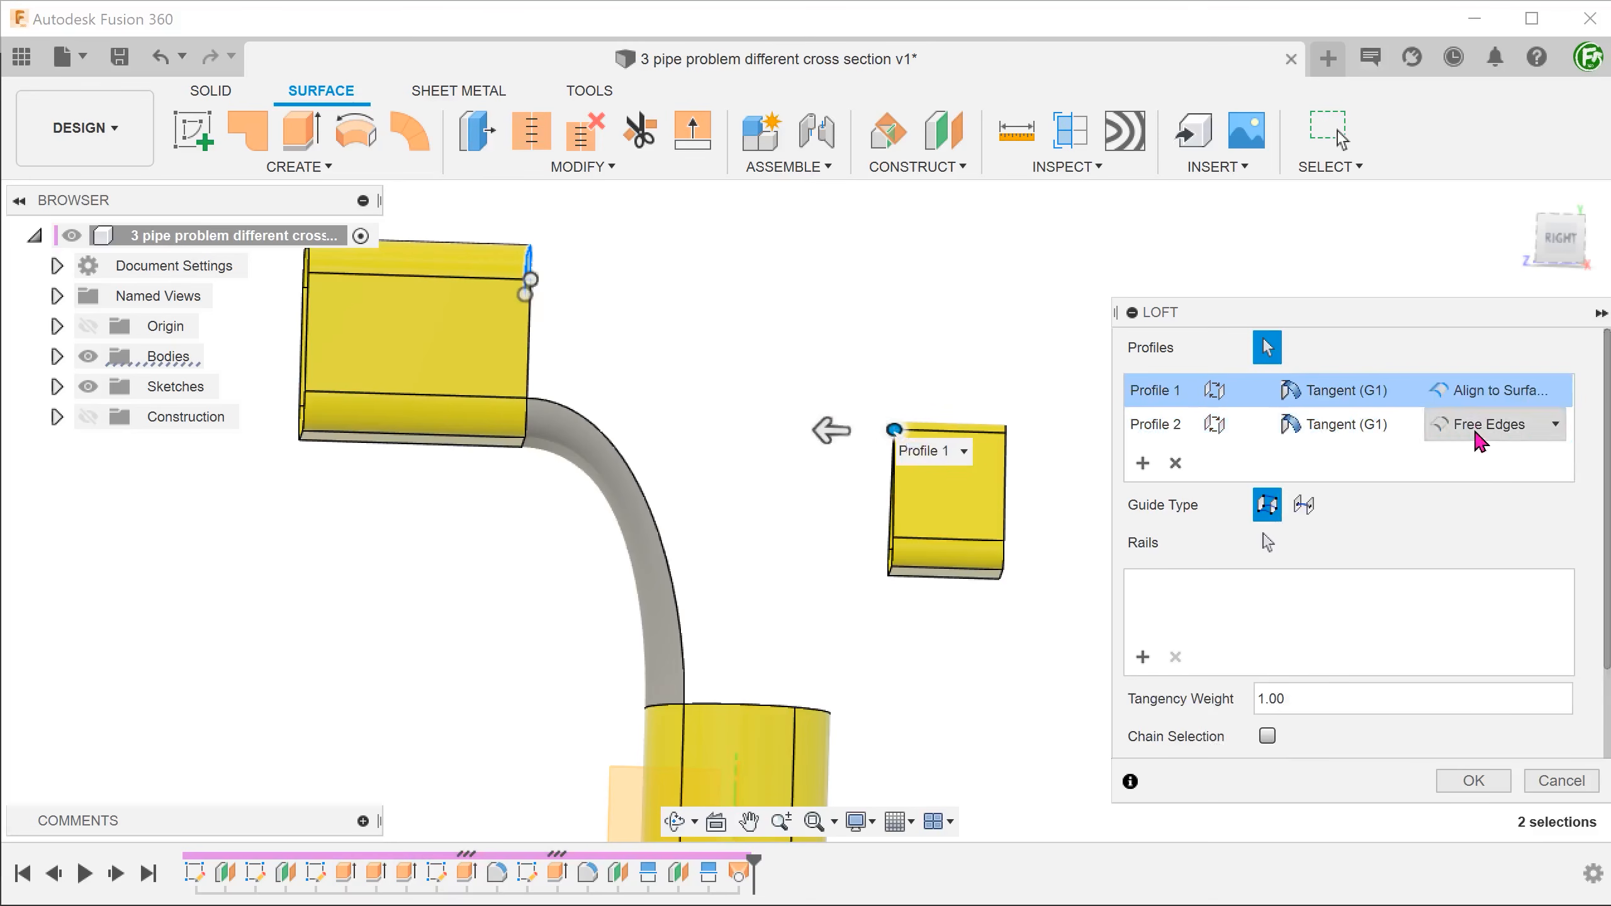
{"action": "left_click", "coordinate": [1477, 424]}
{"action": "left_click", "coordinate": [1487, 508]}
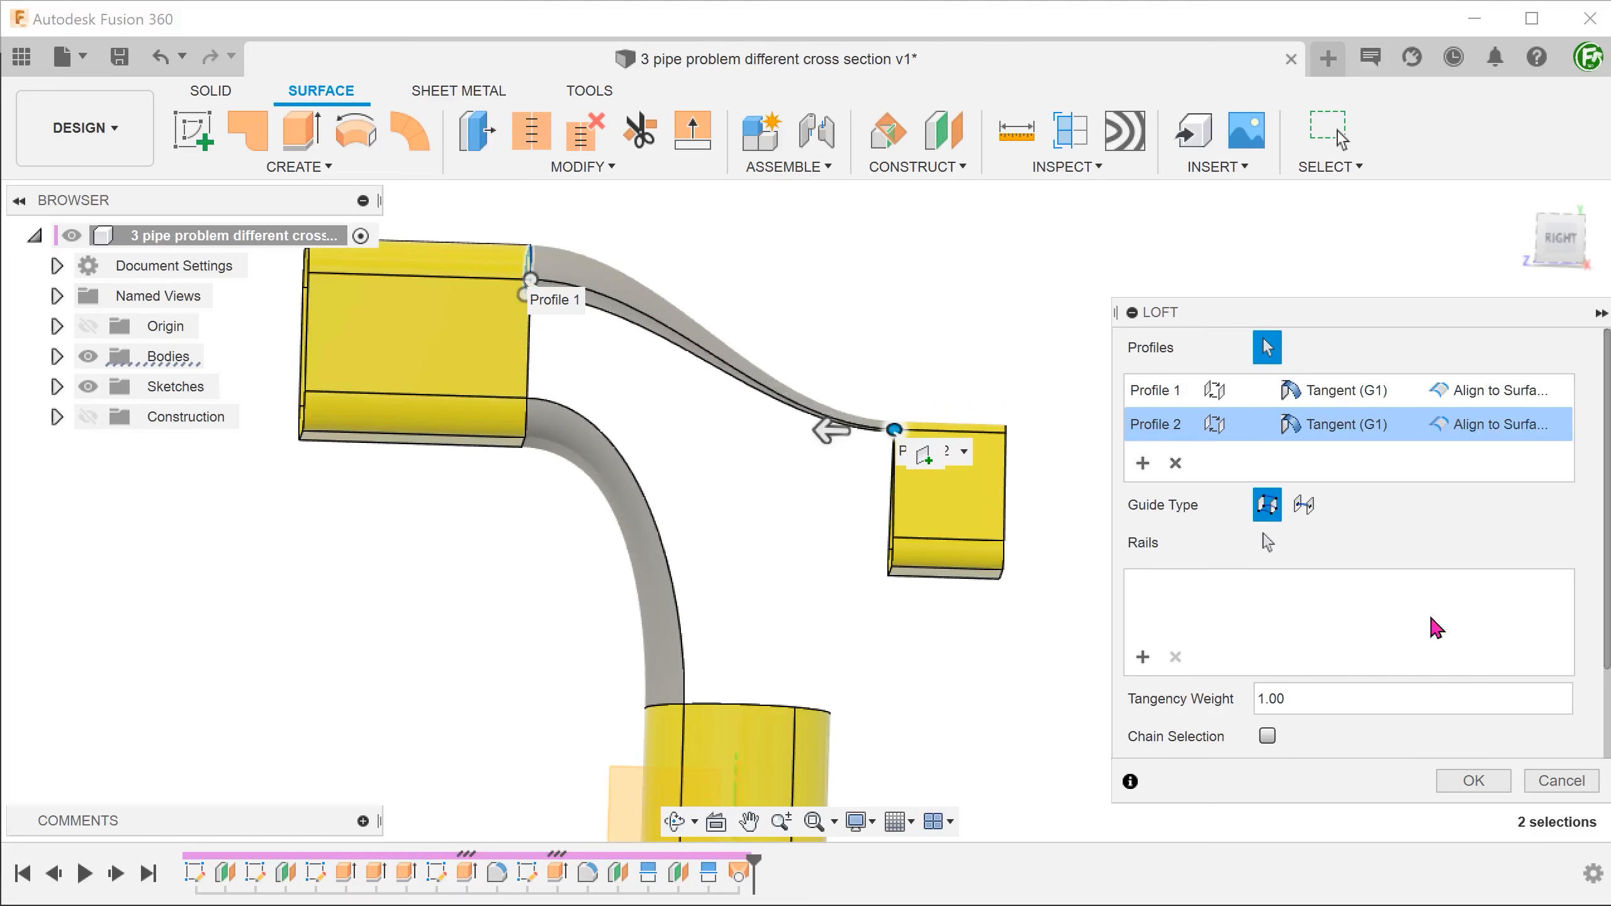
{"action": "left_click", "coordinate": [1476, 780]}
{"action": "mouse_move", "coordinate": [903, 609]}
{"action": "middle_mouse_down", "text": "shift"}
{"action": "mouse_move", "coordinate": [842, 591]}
{"action": "mouse_move", "coordinate": [928, 626]}
{"action": "mouse_move", "coordinate": [885, 615]}
{"action": "middle_mouse_up", "text": "shift"}
{"action": "key", "text": "F6"}
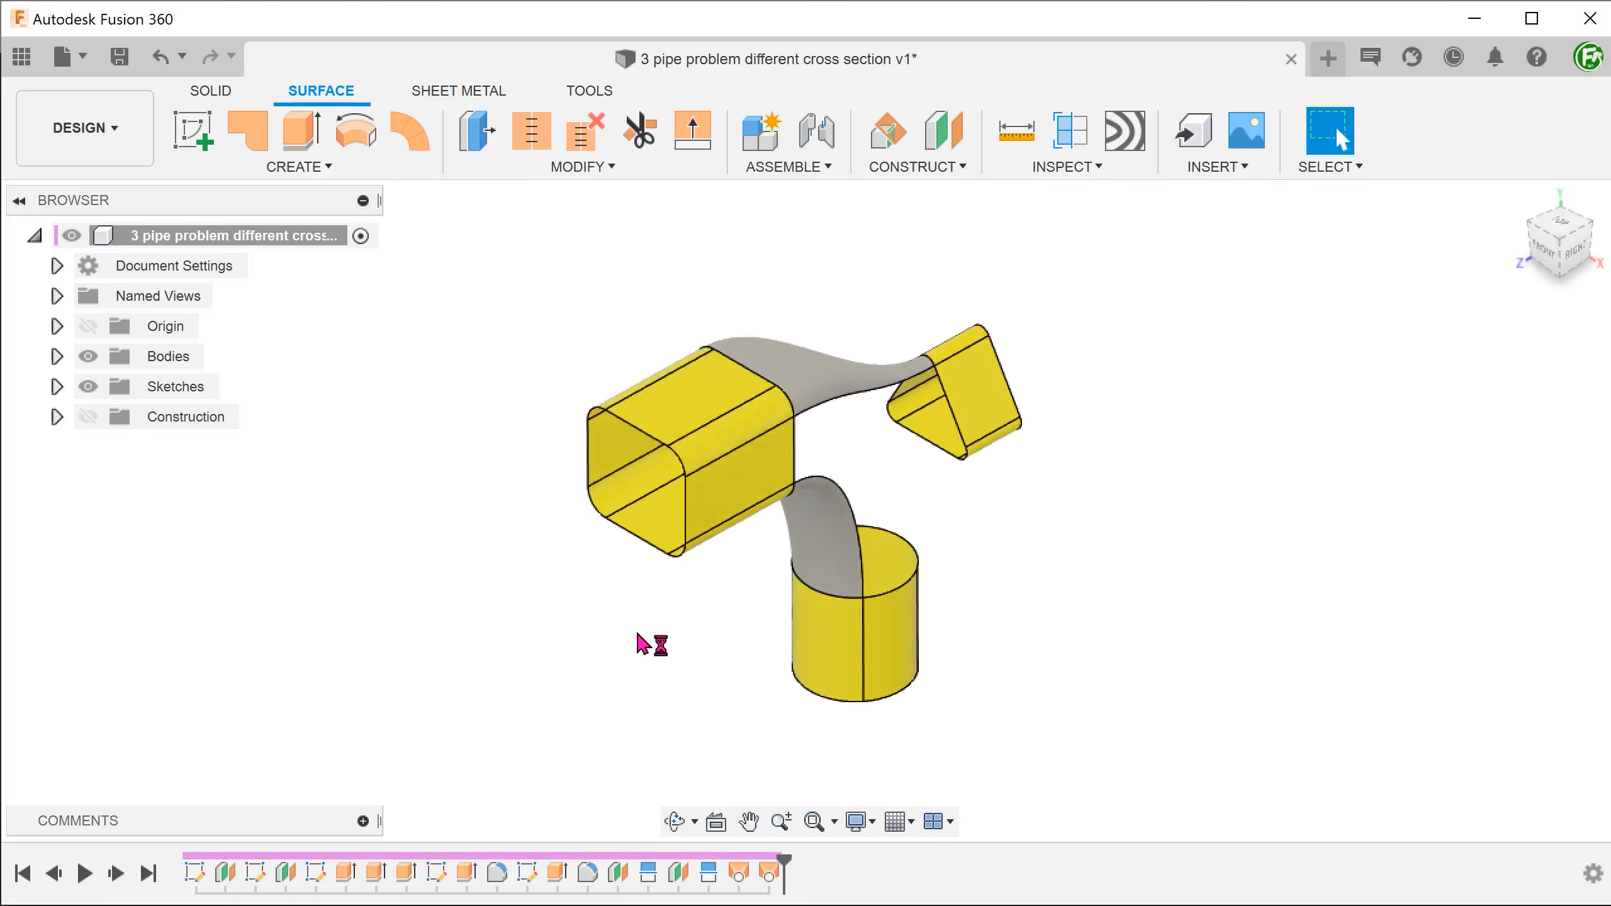
- Start a surface loft from the round pipe's upper arc facing the triangular pipe to that pipe's lower edge with both corner arcs
{"action": "left_click", "coordinate": [299, 166]}
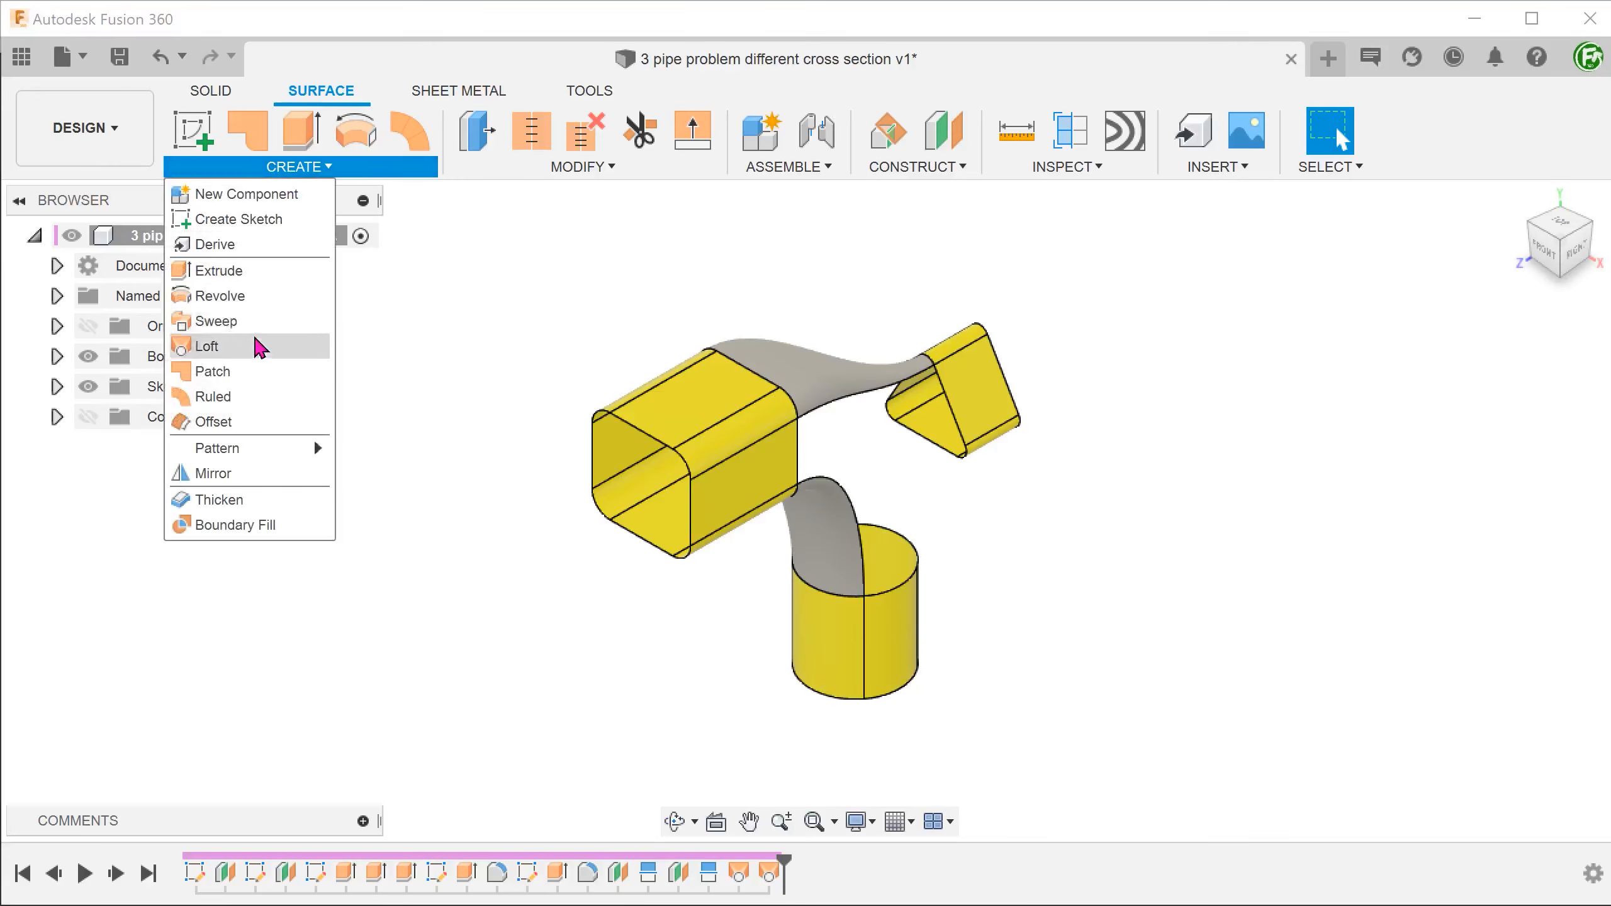
{"action": "left_click", "coordinate": [260, 348]}
{"action": "scroll", "coordinate": [766, 565], "scroll_direction": "up", "scroll_amount": 5}
{"action": "left_click", "coordinate": [887, 593]}
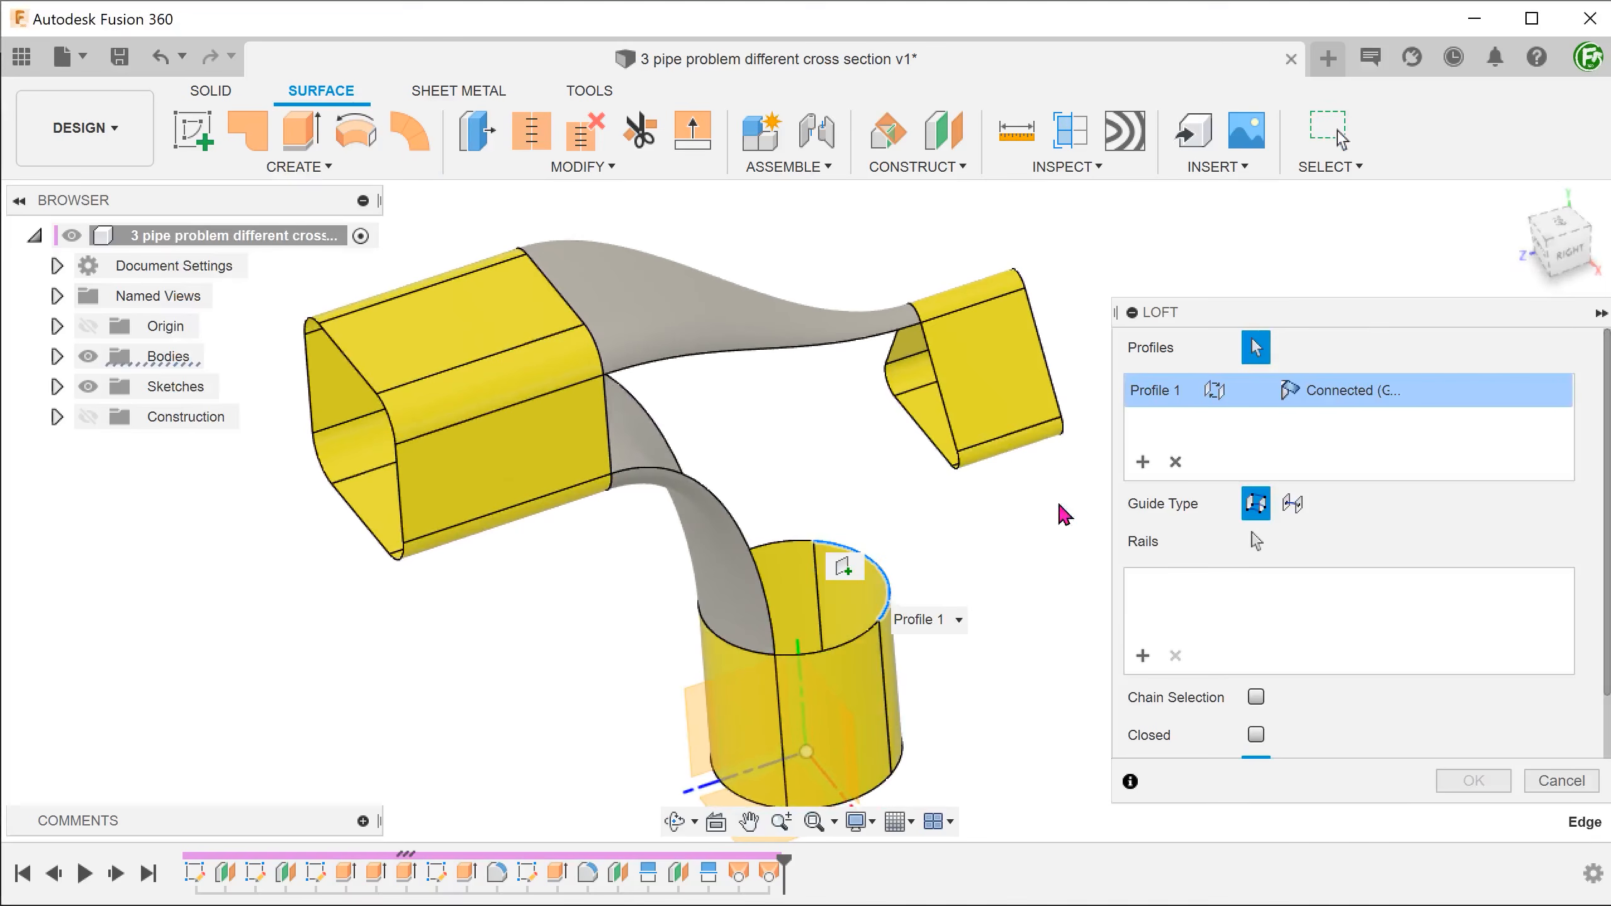
{"action": "scroll", "coordinate": [943, 494], "scroll_direction": "up", "scroll_amount": 5}
{"action": "left_click", "coordinate": [899, 438]}
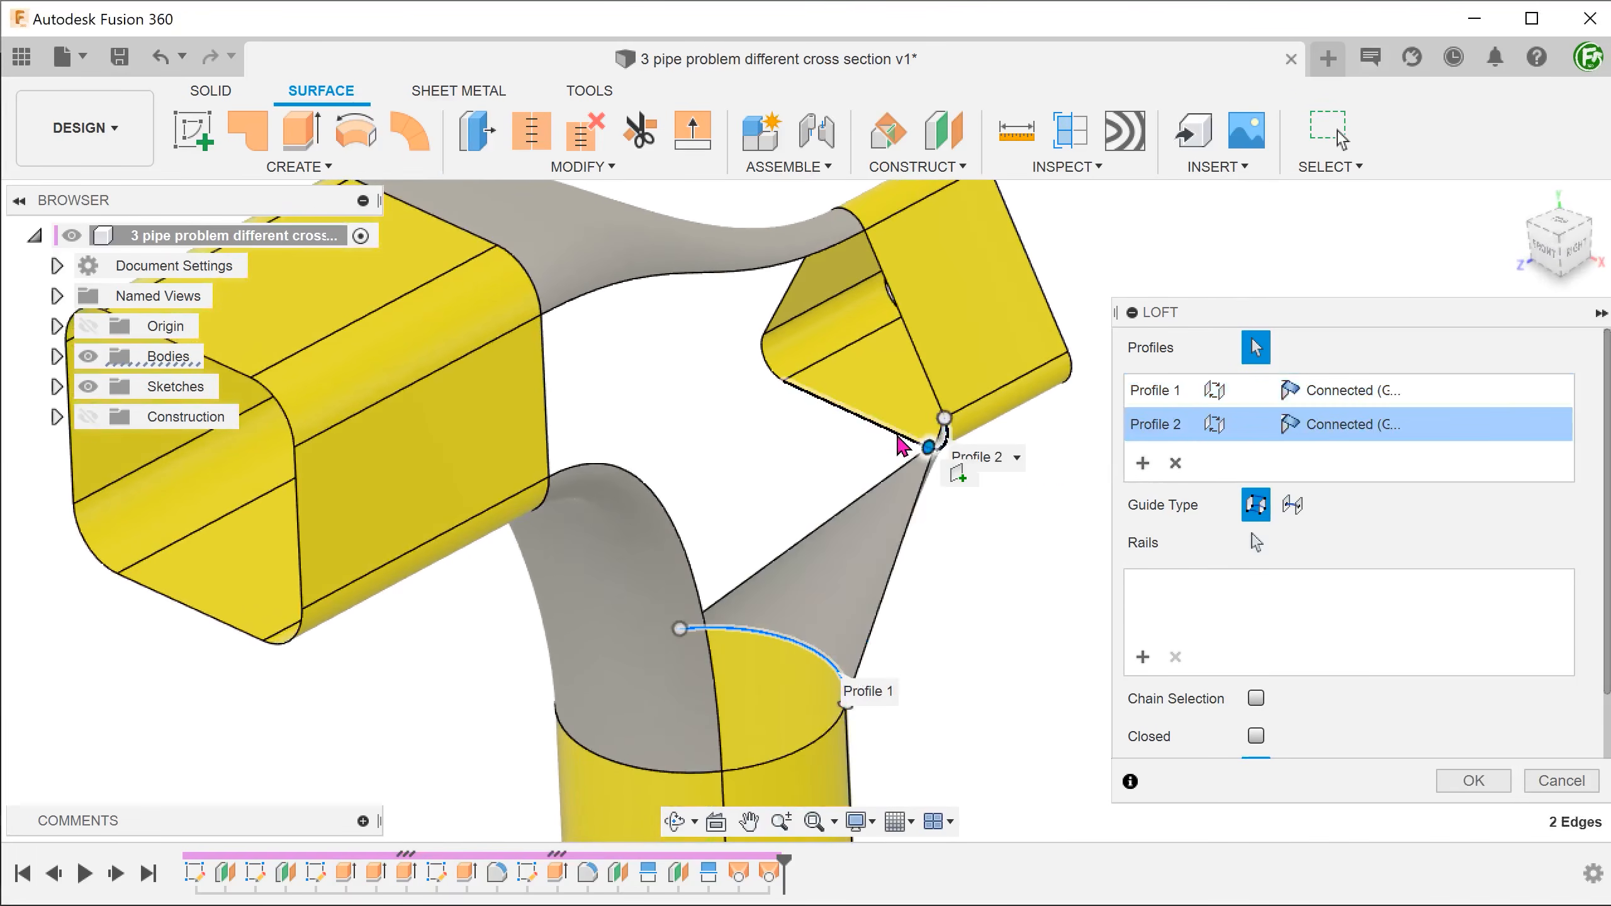
{"action": "left_click", "coordinate": [898, 437]}
{"action": "left_click", "coordinate": [763, 366]}
{"action": "middle_click_drag", "start_coordinate": [762, 373], "coordinate": [728, 416], "text": "shift"}
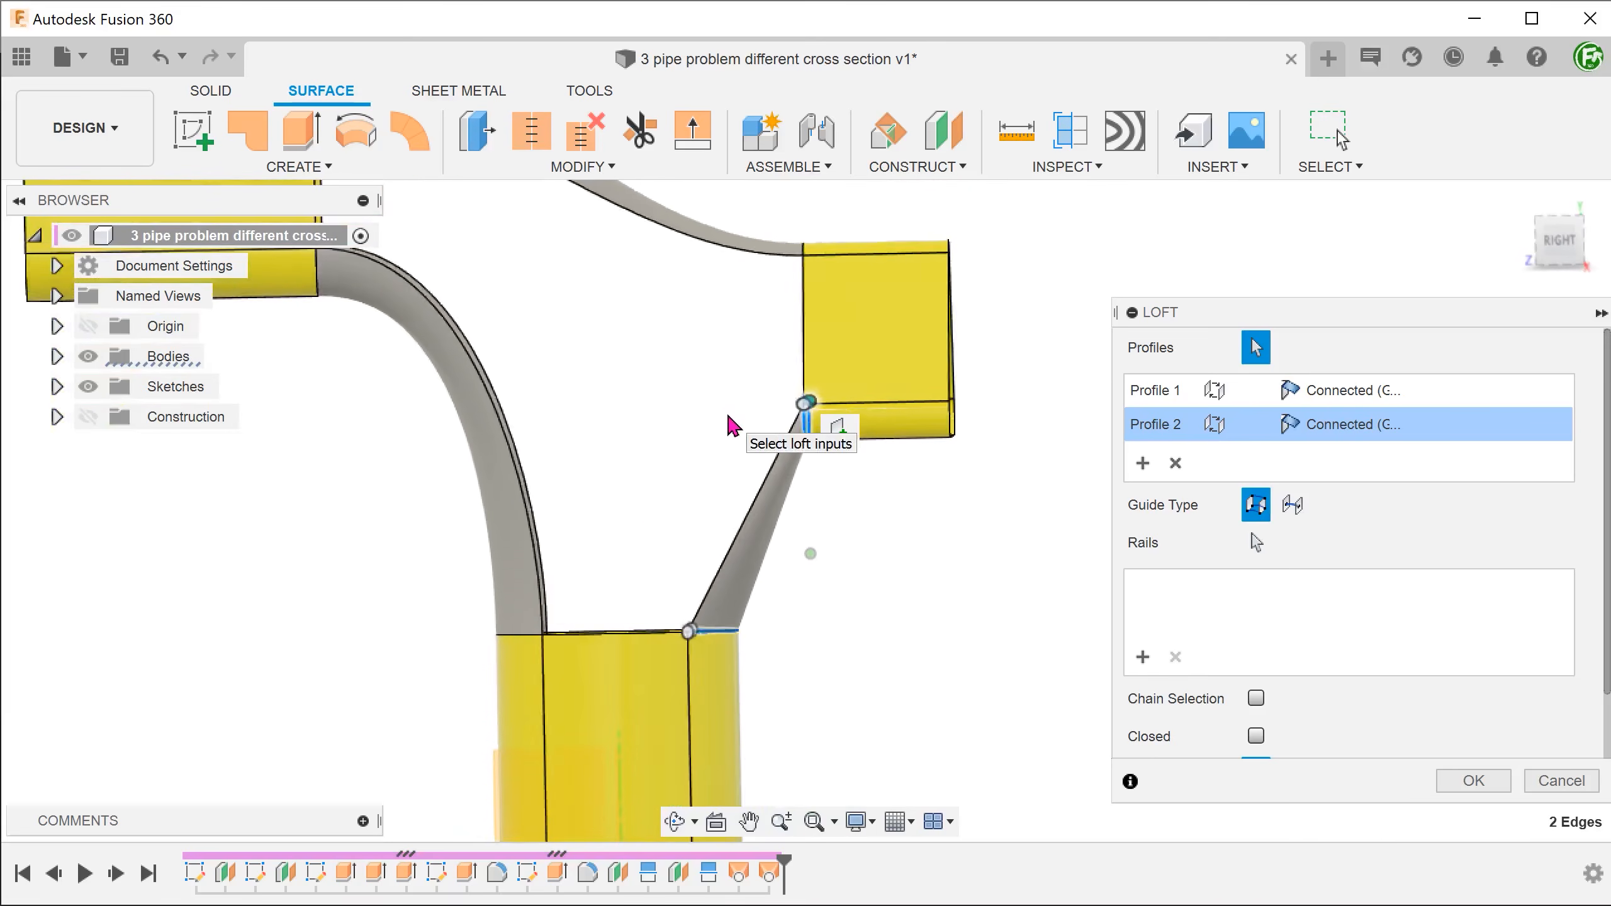
- Set both profiles of the round-to-triangle loft to Tangent (G1) with Align to Surface and create the loft
{"action": "left_click", "coordinate": [1350, 390]}
{"action": "left_click", "coordinate": [1348, 449]}
{"action": "left_click", "coordinate": [1345, 424]}
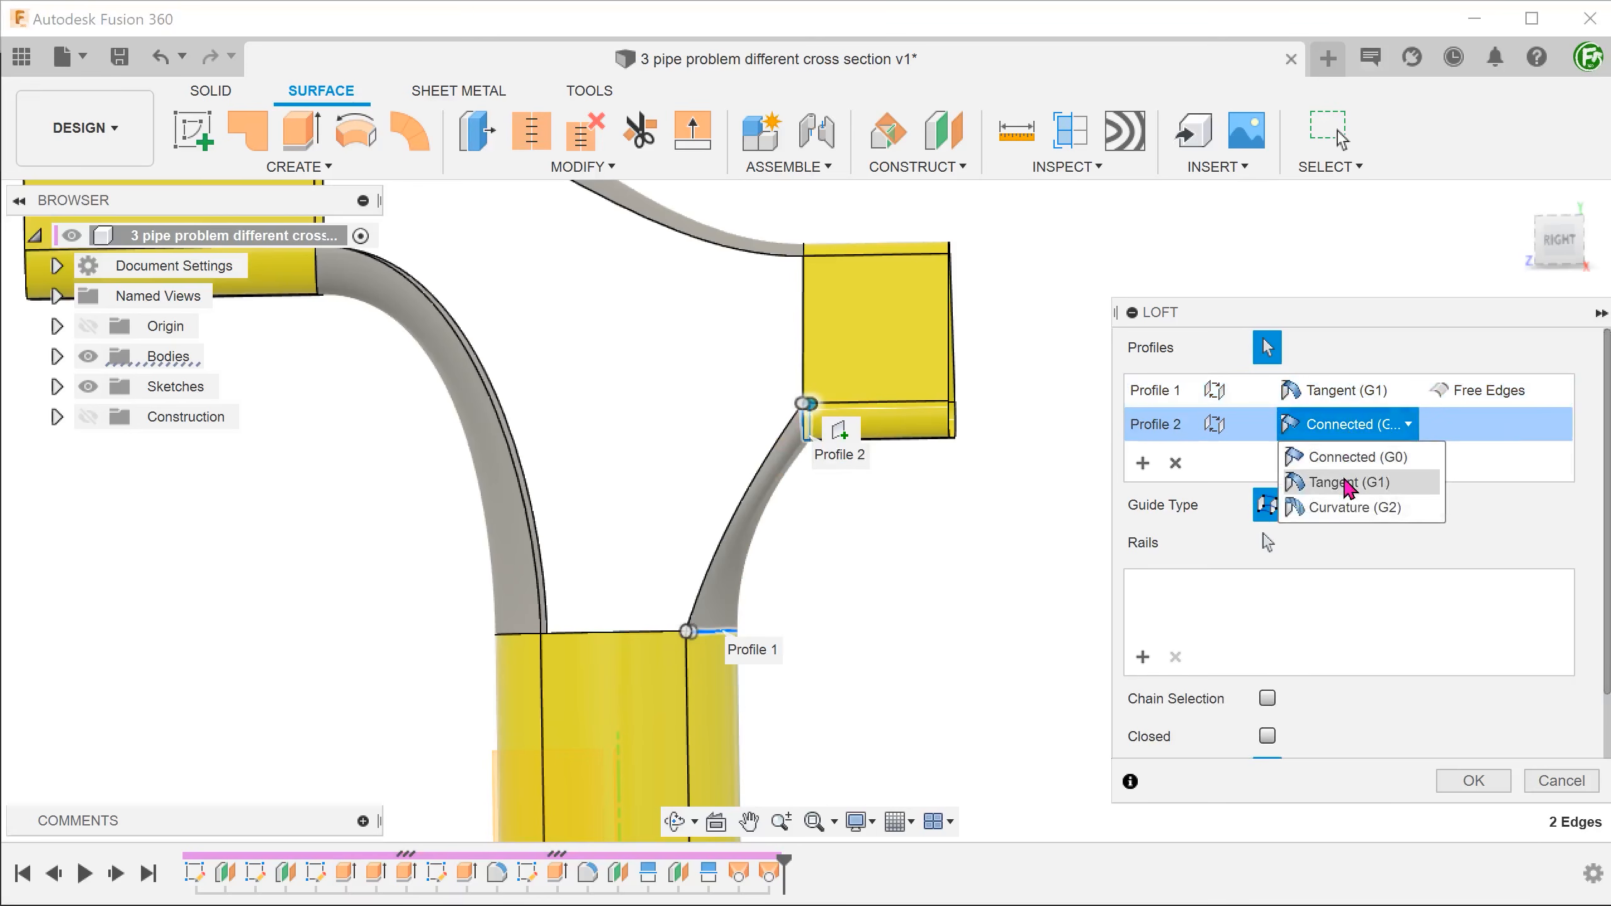
{"action": "left_click", "coordinate": [1349, 482]}
{"action": "left_click", "coordinate": [1488, 390]}
{"action": "left_click", "coordinate": [1474, 471]}
{"action": "left_click", "coordinate": [1488, 425]}
{"action": "left_click", "coordinate": [1465, 507]}
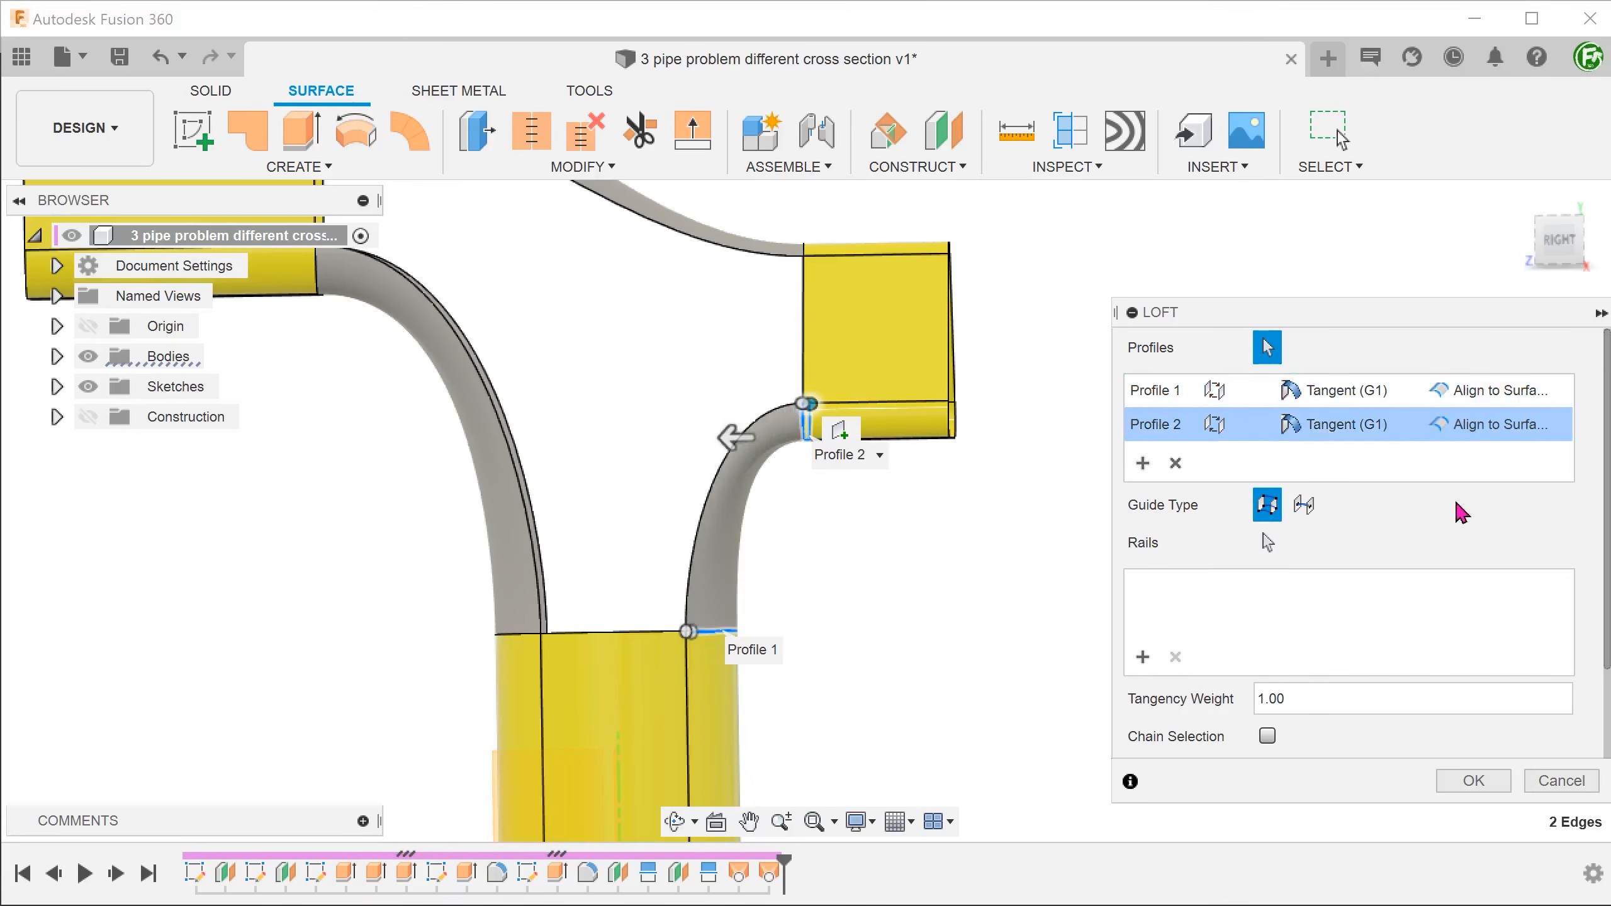
{"action": "middle_click_drag", "start_coordinate": [1057, 534], "coordinate": [1008, 609], "text": "shift"}
{"action": "scroll", "coordinate": [1004, 544], "scroll_direction": "down", "scroll_amount": 1}
{"action": "left_click", "coordinate": [1465, 780]}
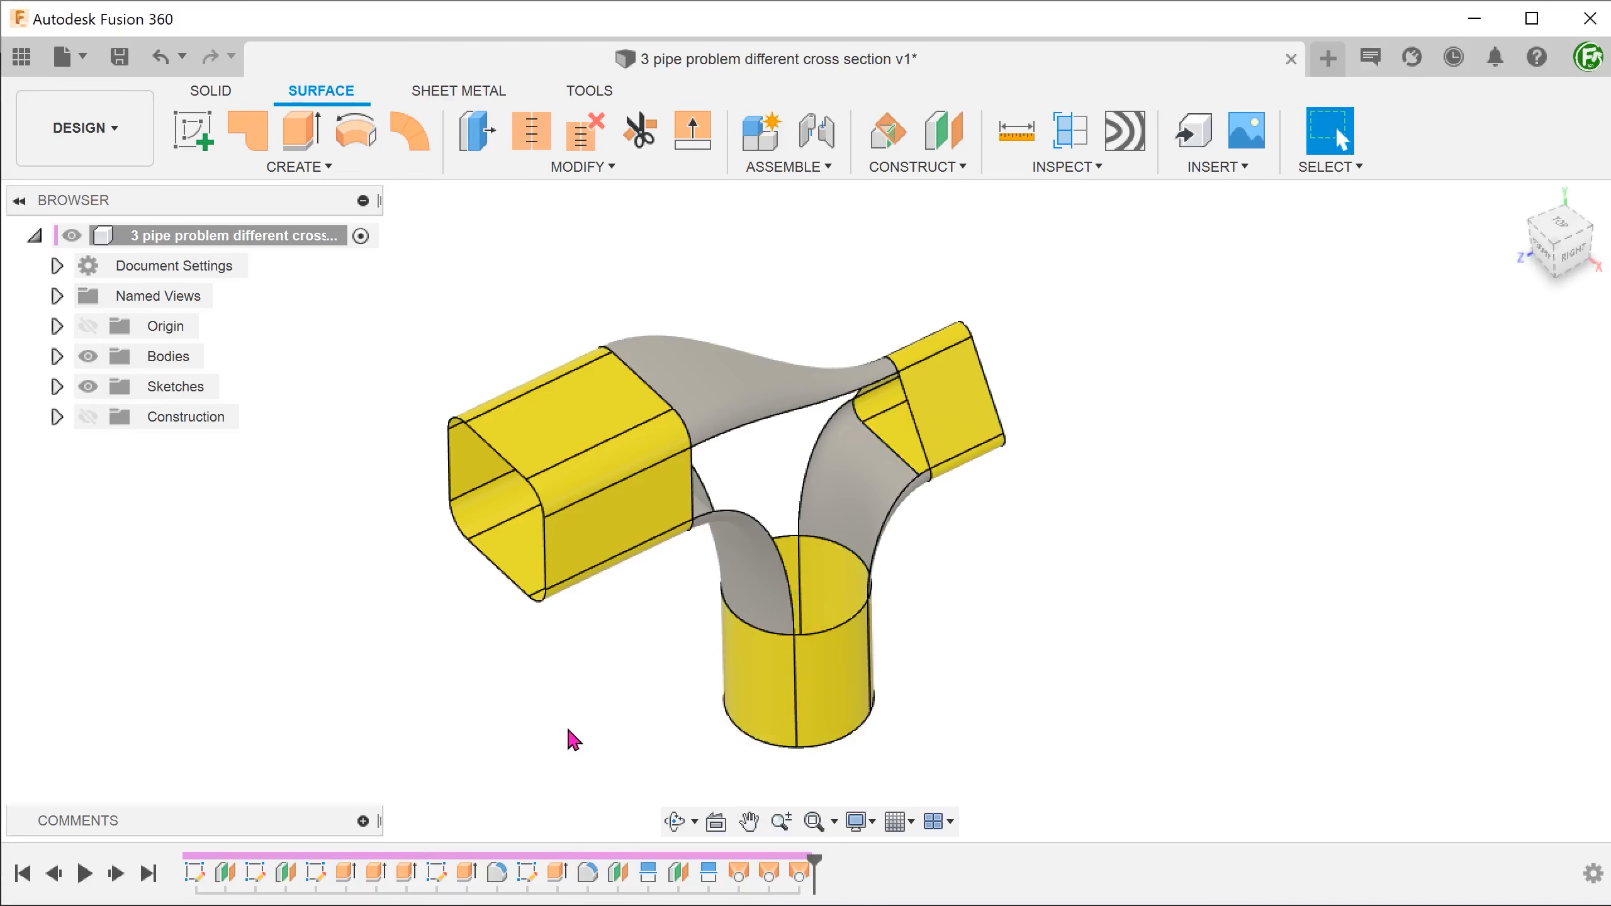
{"action": "middle_click_drag", "start_coordinate": [572, 740], "coordinate": [580, 731], "text": "shift"}
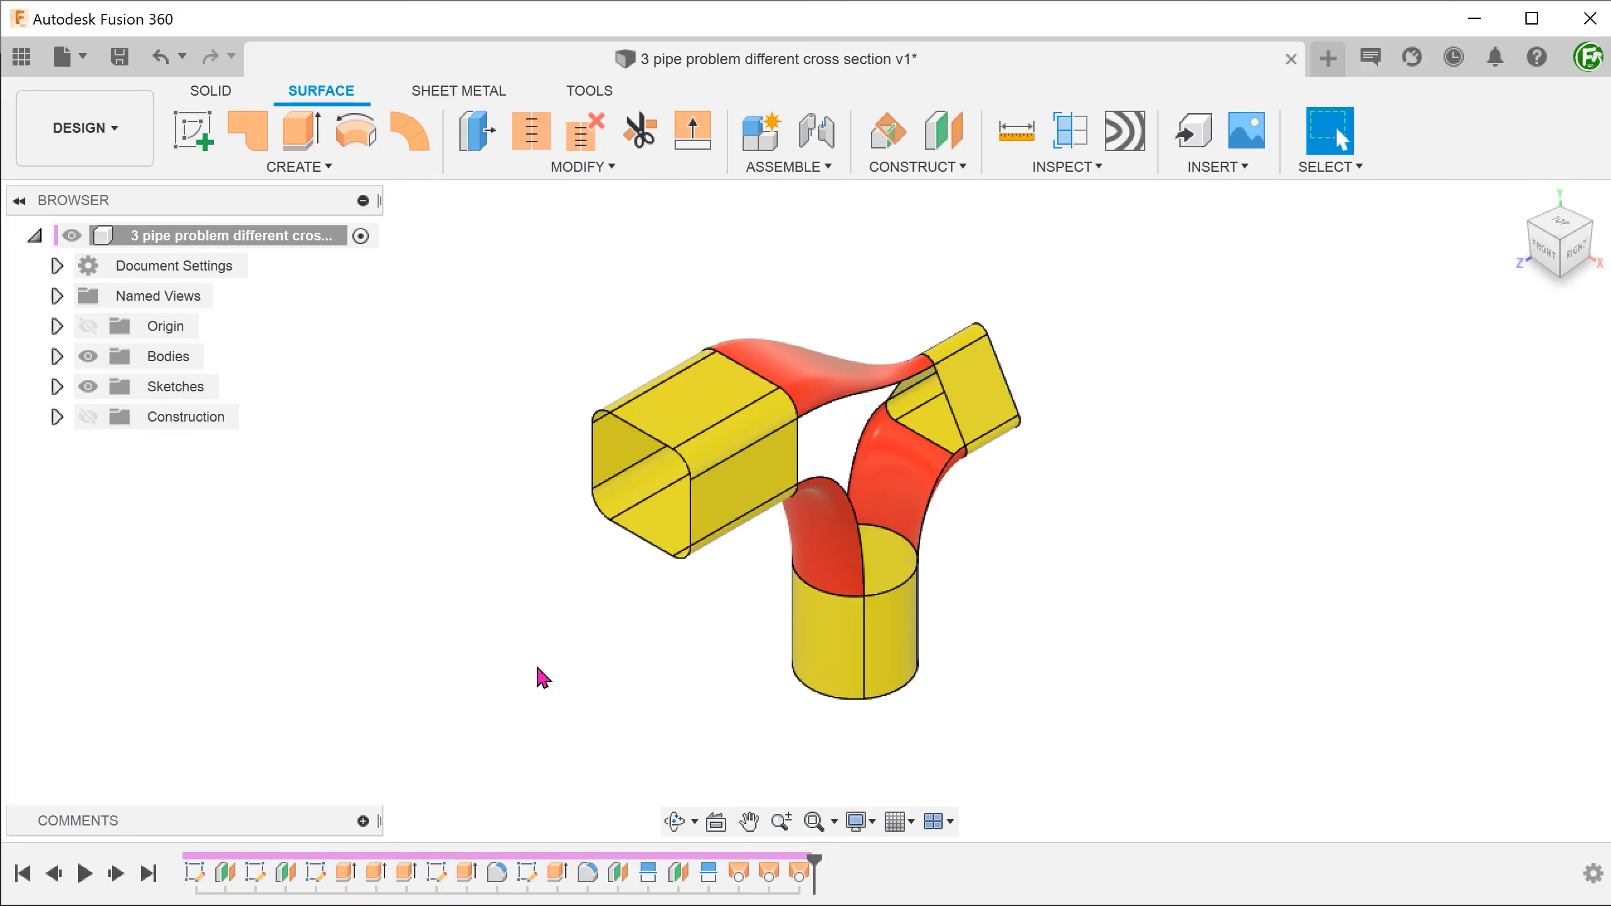
- Start a surface patch without chaining, bounded by the six loft and pipe edges around the side opening between the three pipes
{"action": "left_click", "coordinate": [293, 167]}
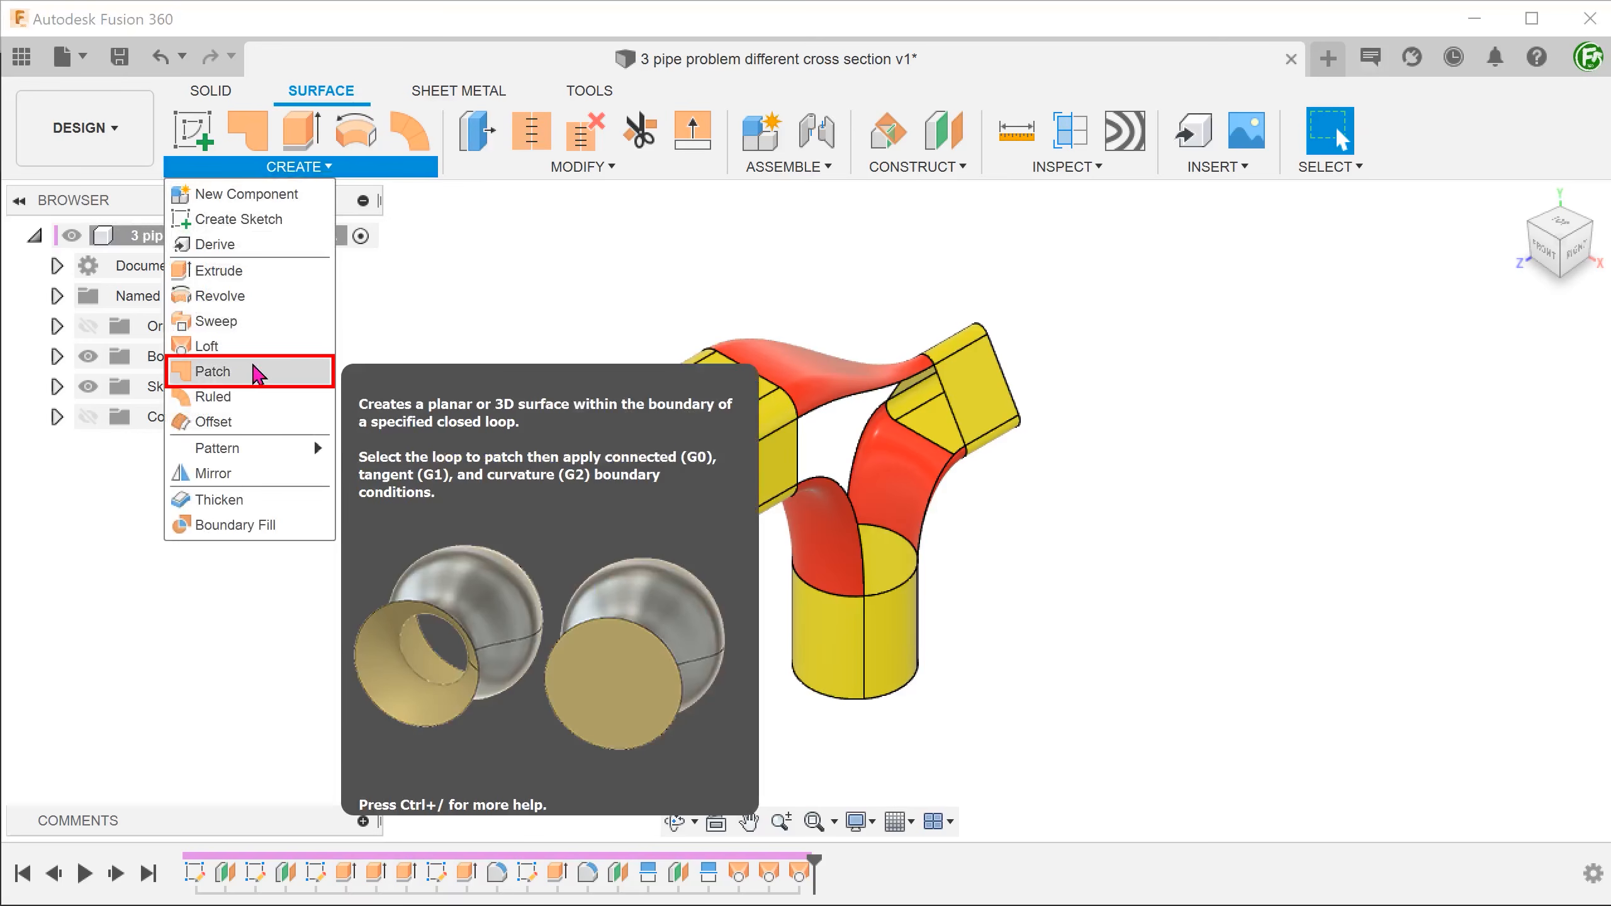
{"action": "left_click", "coordinate": [258, 373]}
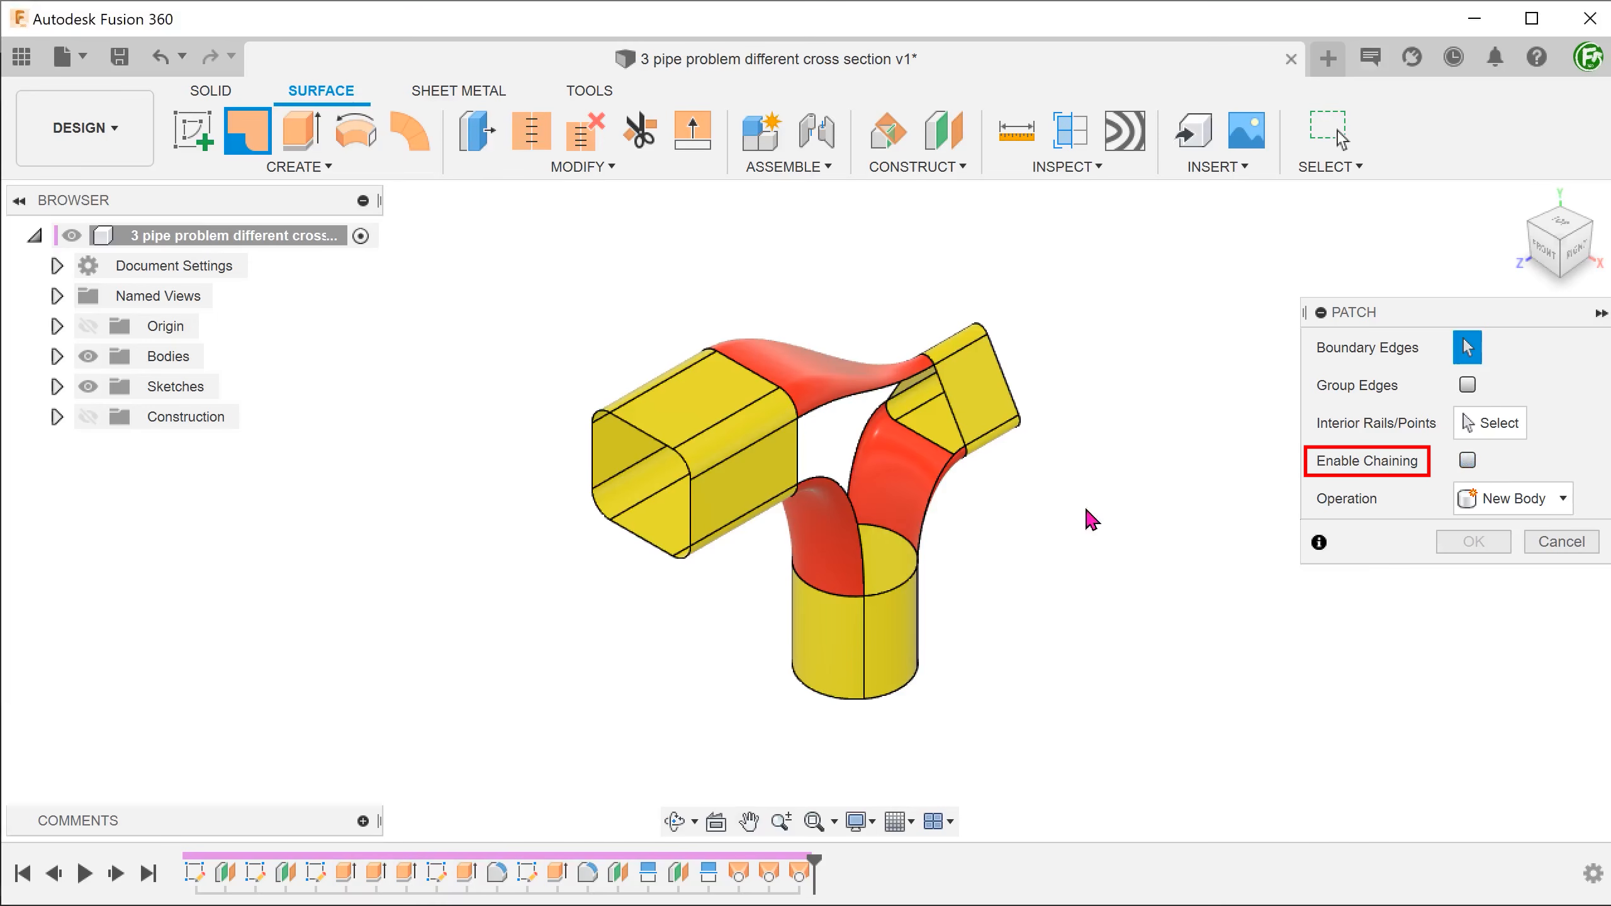
{"action": "middle_click_drag", "start_coordinate": [797, 508], "coordinate": [704, 271], "text": "shift"}
{"action": "scroll", "coordinate": [648, 499], "scroll_direction": "up", "scroll_amount": 3}
{"action": "left_click", "coordinate": [589, 390]}
{"action": "left_click", "coordinate": [890, 331]}
{"action": "left_click", "coordinate": [1058, 406]}
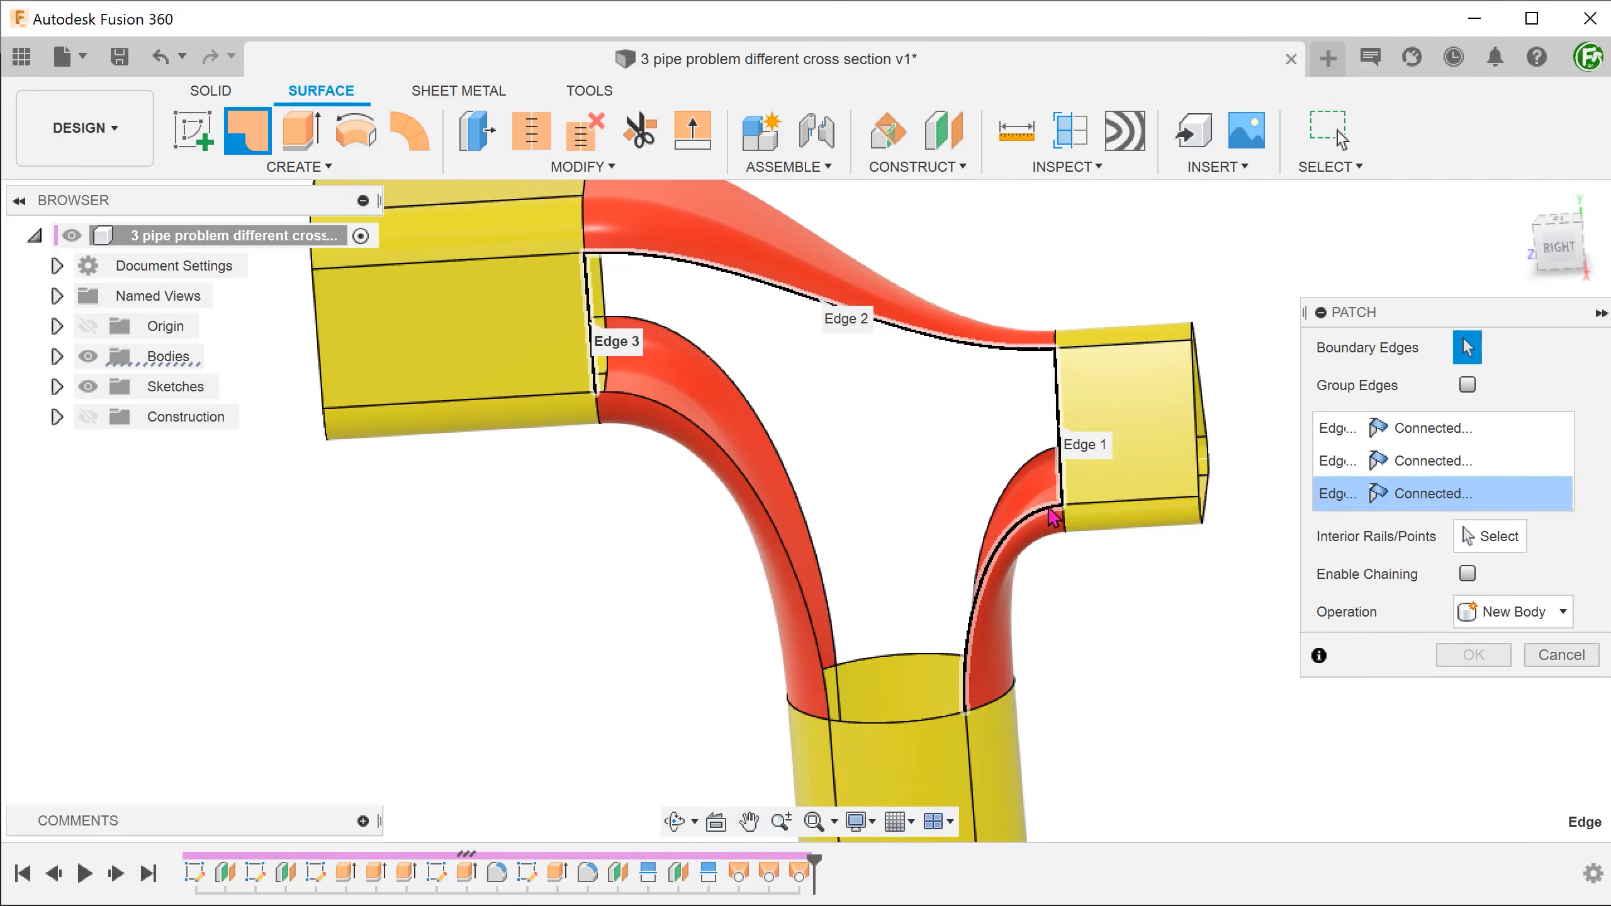
{"action": "left_click", "coordinate": [977, 607]}
{"action": "left_click", "coordinate": [930, 720]}
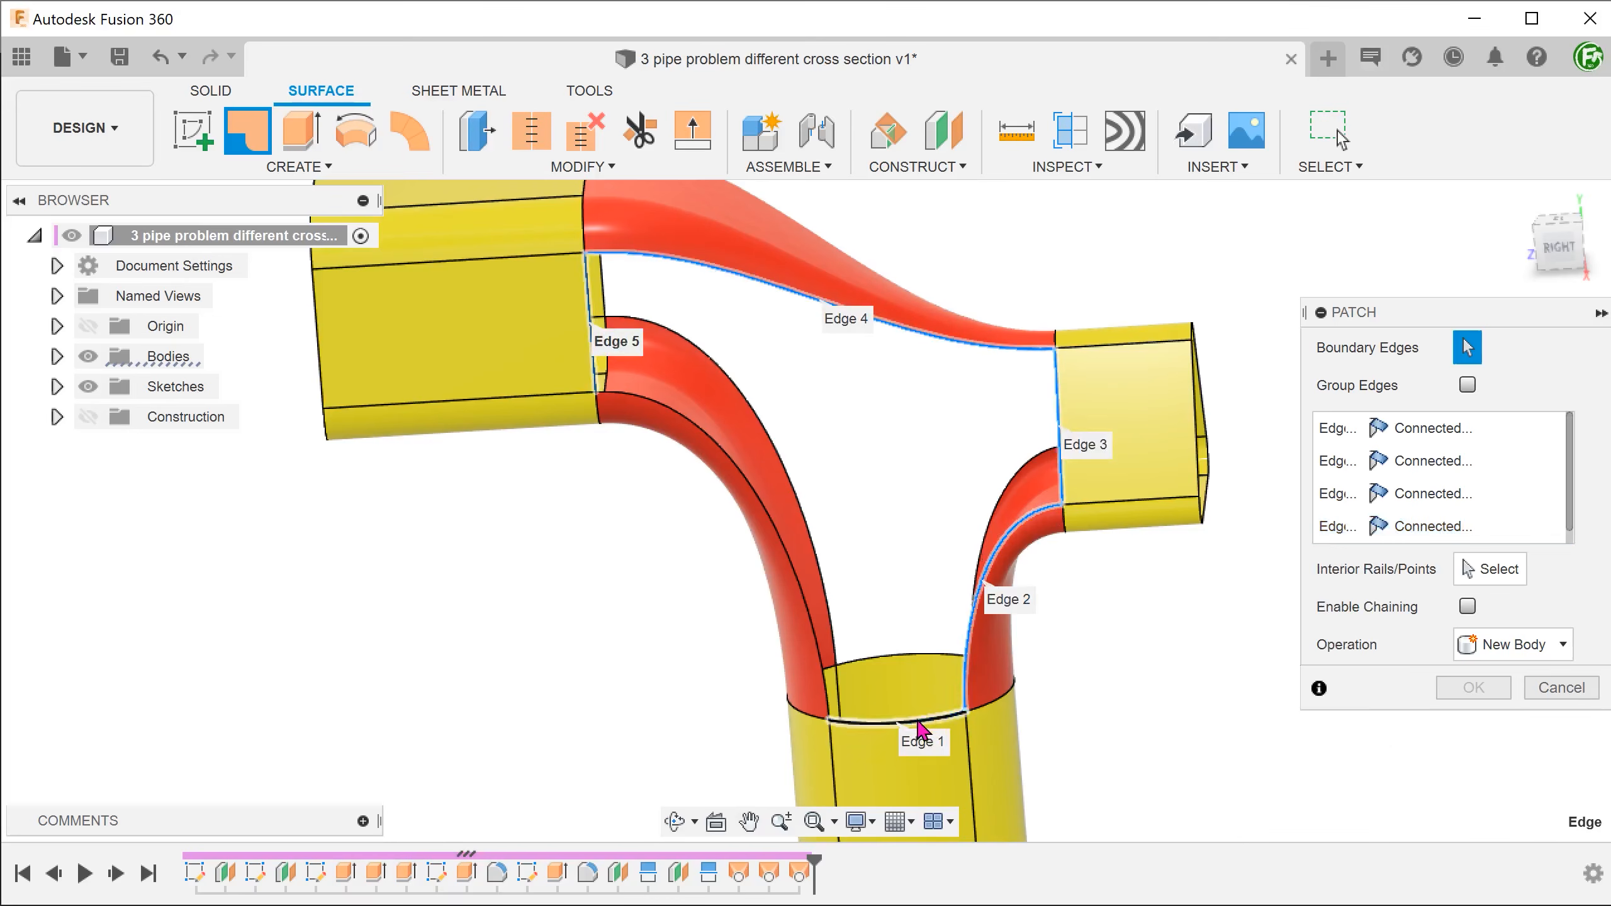
{"action": "left_click", "coordinate": [760, 509]}
{"action": "middle_click_drag", "start_coordinate": [766, 628], "coordinate": [858, 612], "text": "shift"}
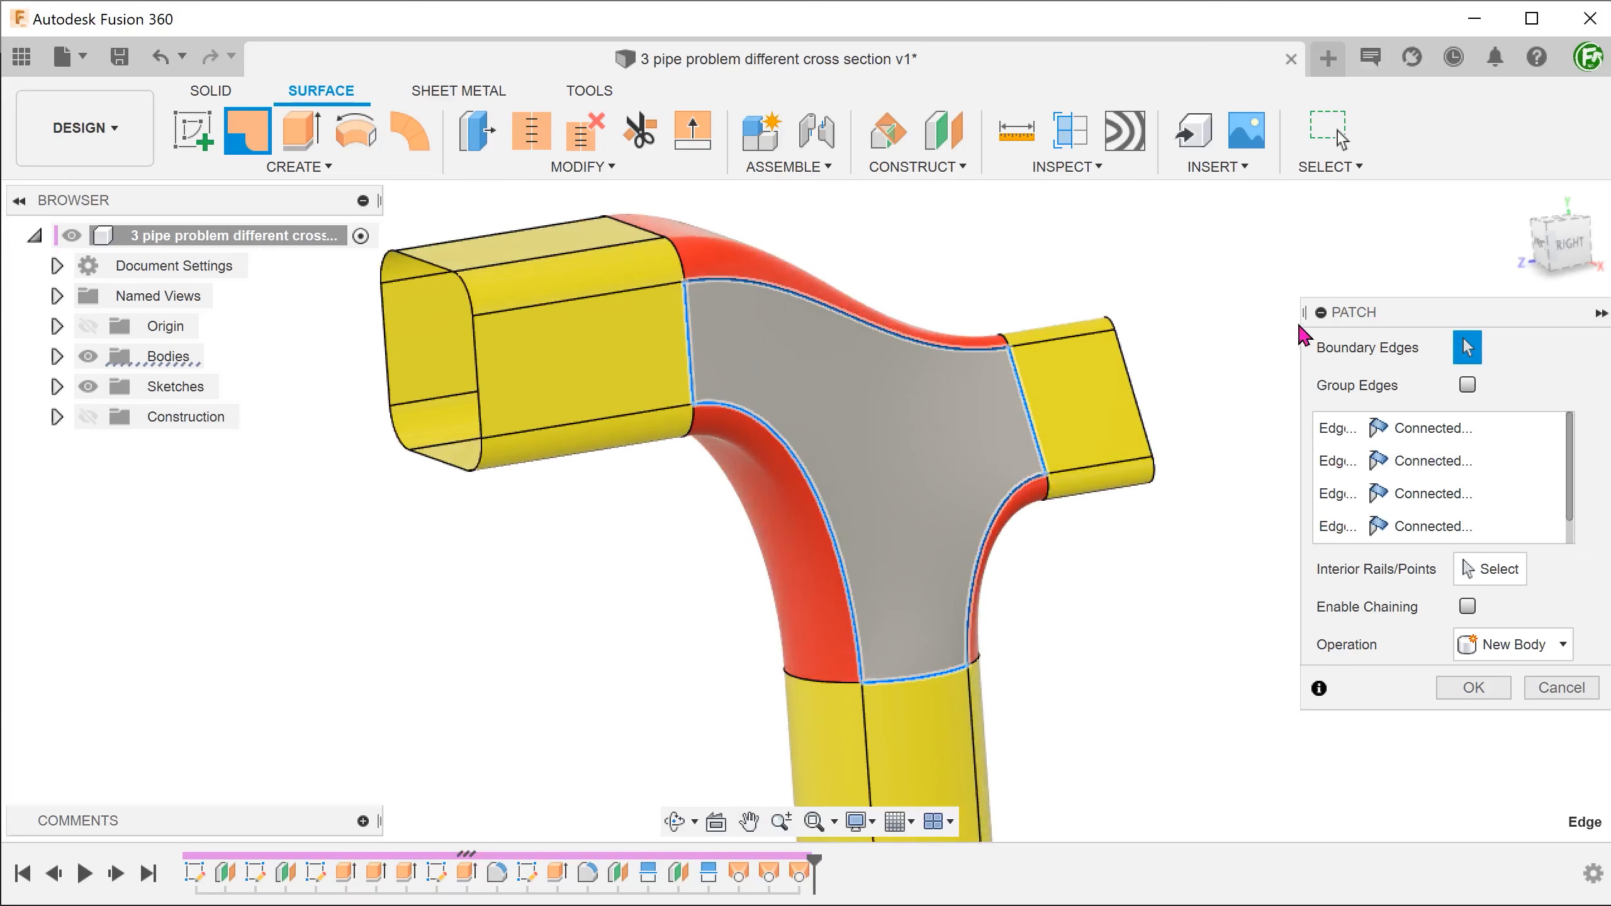
- Group the six boundary edges, set the chain's continuity to Tangent (G1), and create the side patch
{"action": "left_click_drag", "start_coordinate": [1296, 319], "coordinate": [1161, 320]}
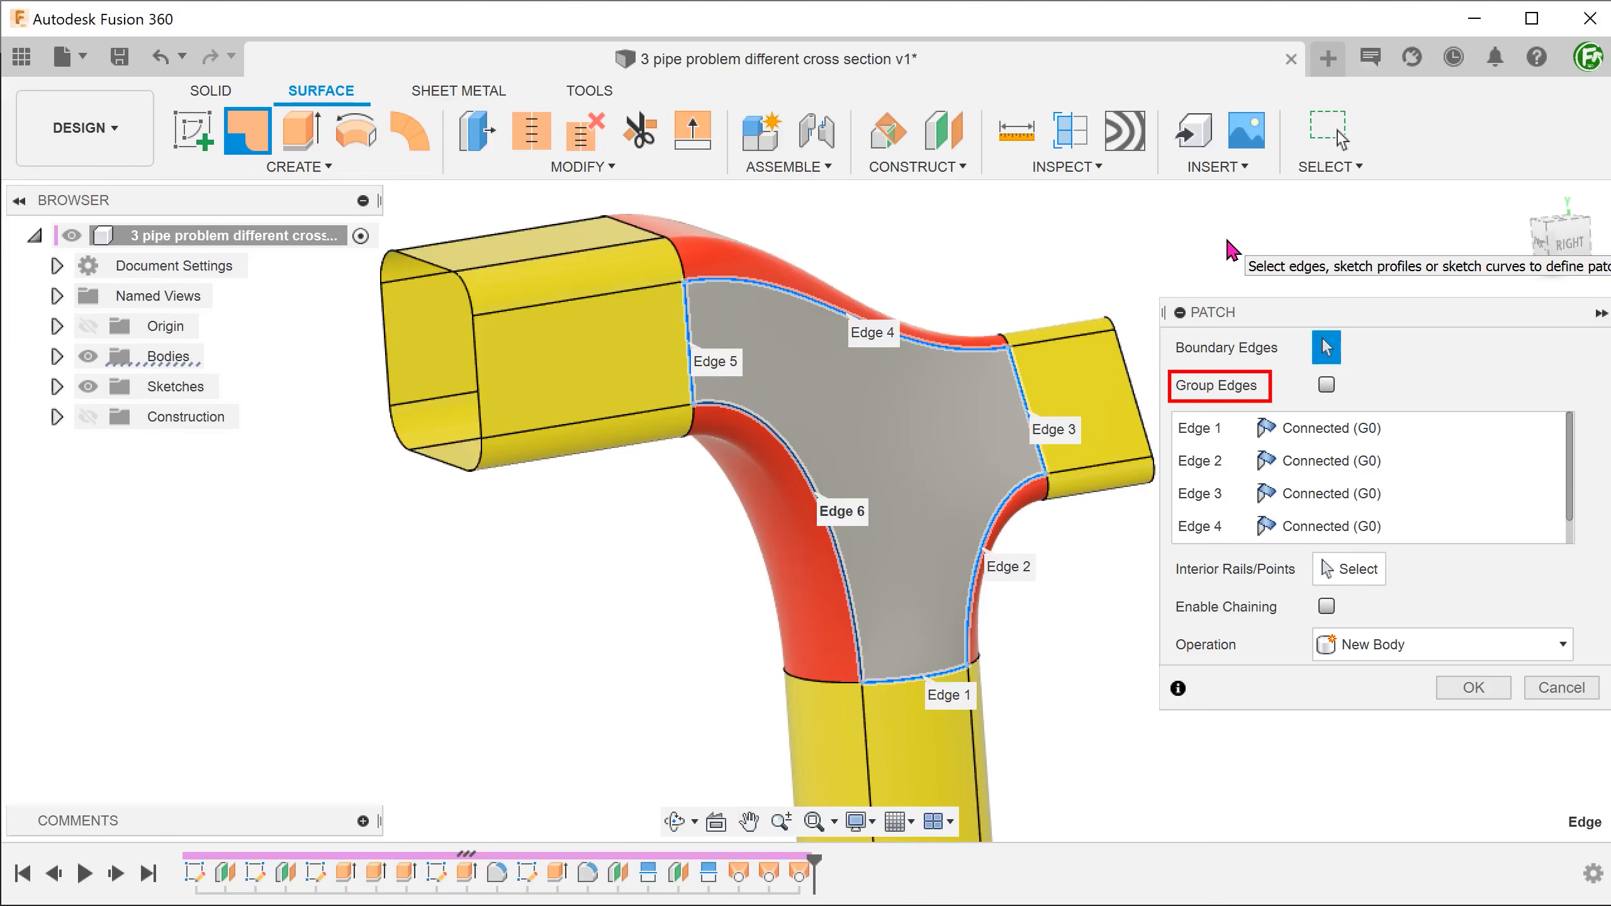
{"action": "left_click", "coordinate": [1325, 386]}
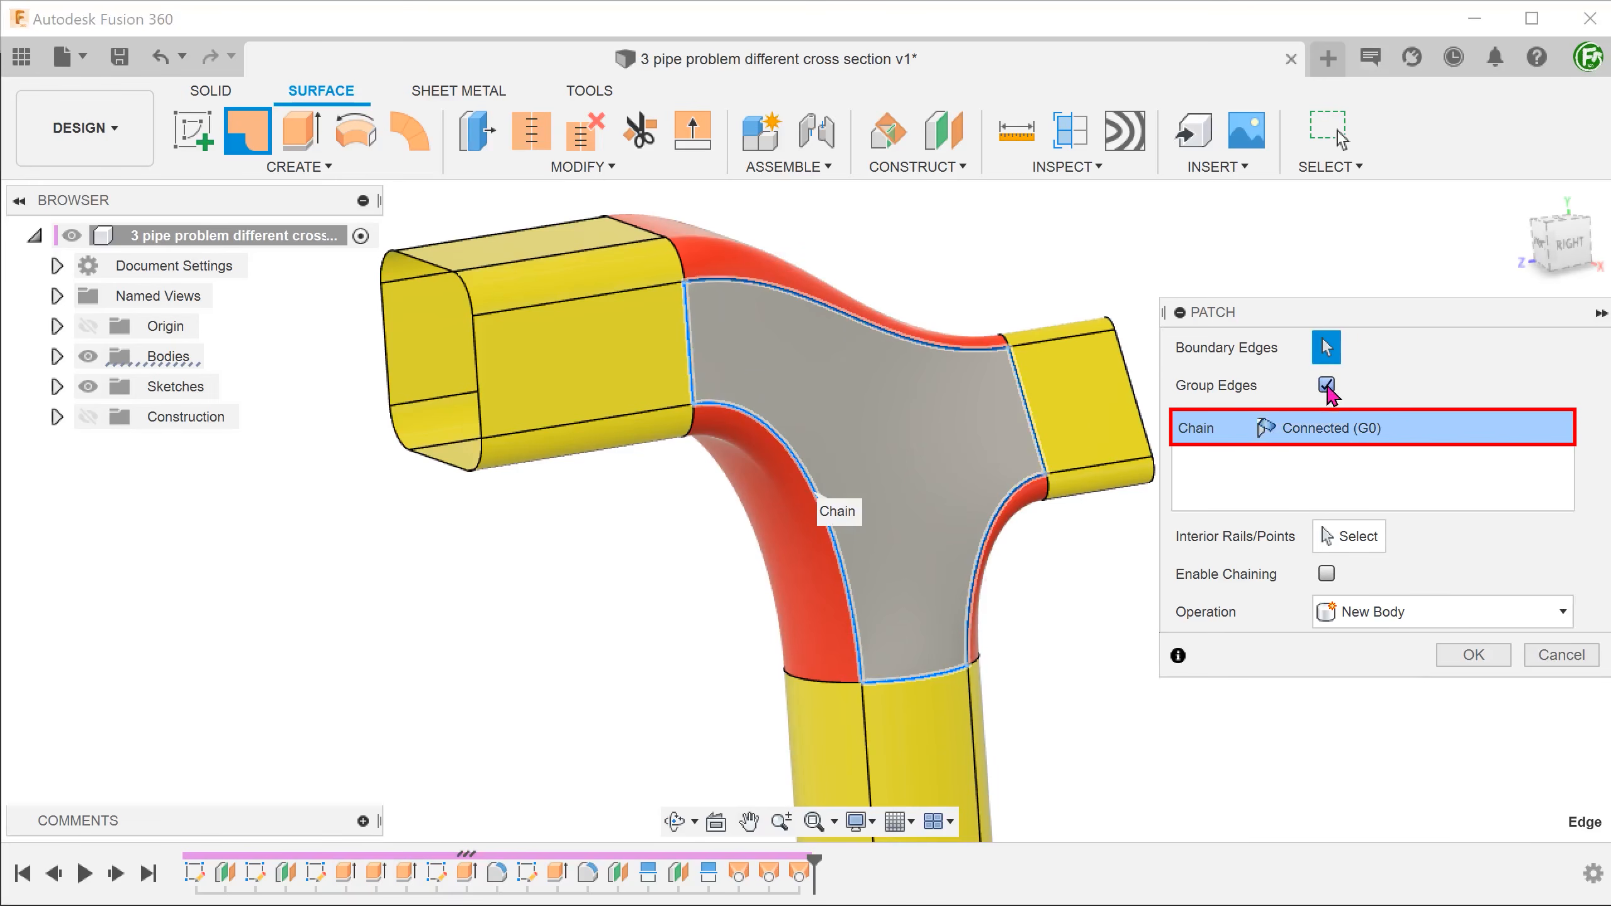
{"action": "left_click", "coordinate": [1393, 432]}
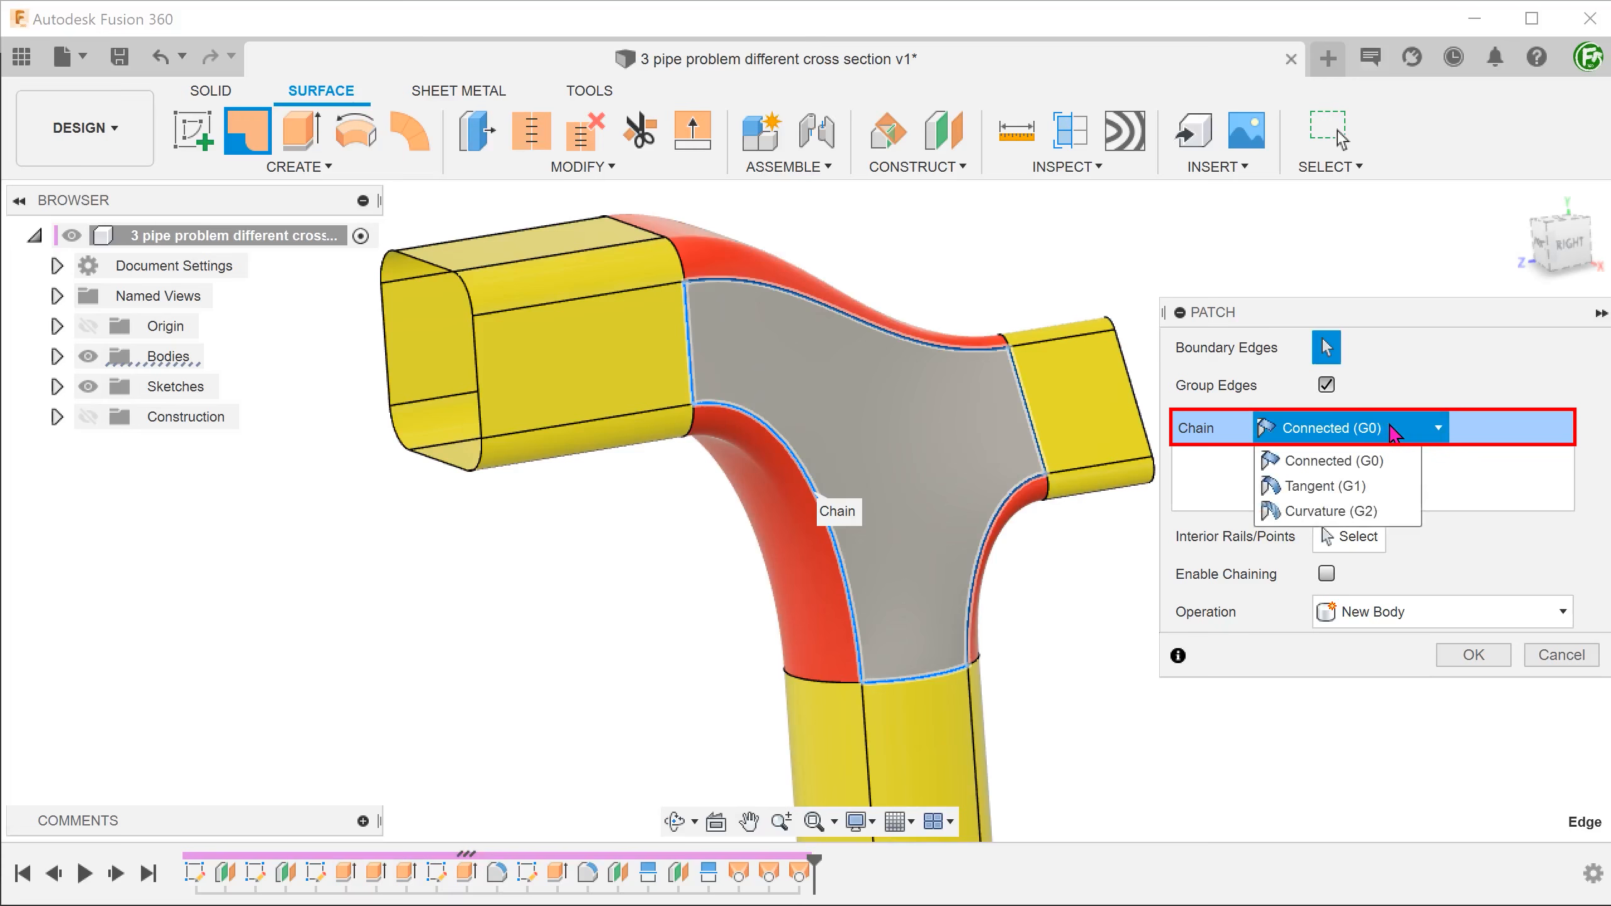
{"action": "left_click", "coordinate": [1387, 487]}
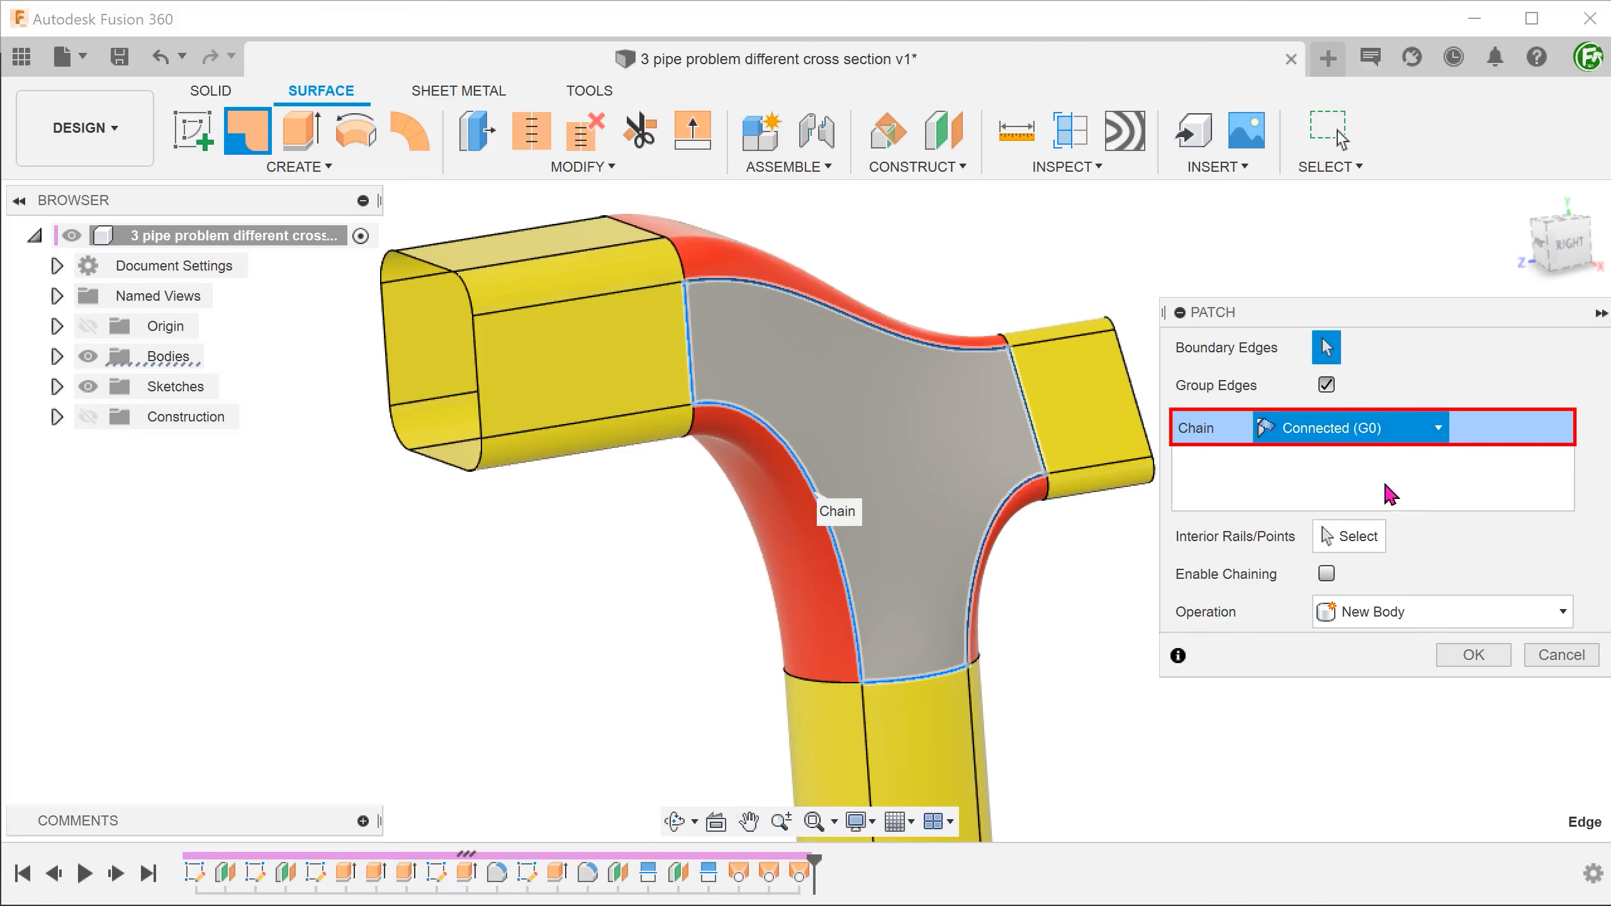
{"action": "mouse_move", "coordinate": [1104, 589]}
{"action": "middle_mouse_down", "text": "shift"}
{"action": "mouse_move", "coordinate": [1069, 593]}
{"action": "mouse_move", "coordinate": [1084, 614]}
{"action": "middle_mouse_up", "text": "shift"}
{"action": "left_click", "coordinate": [1473, 655]}
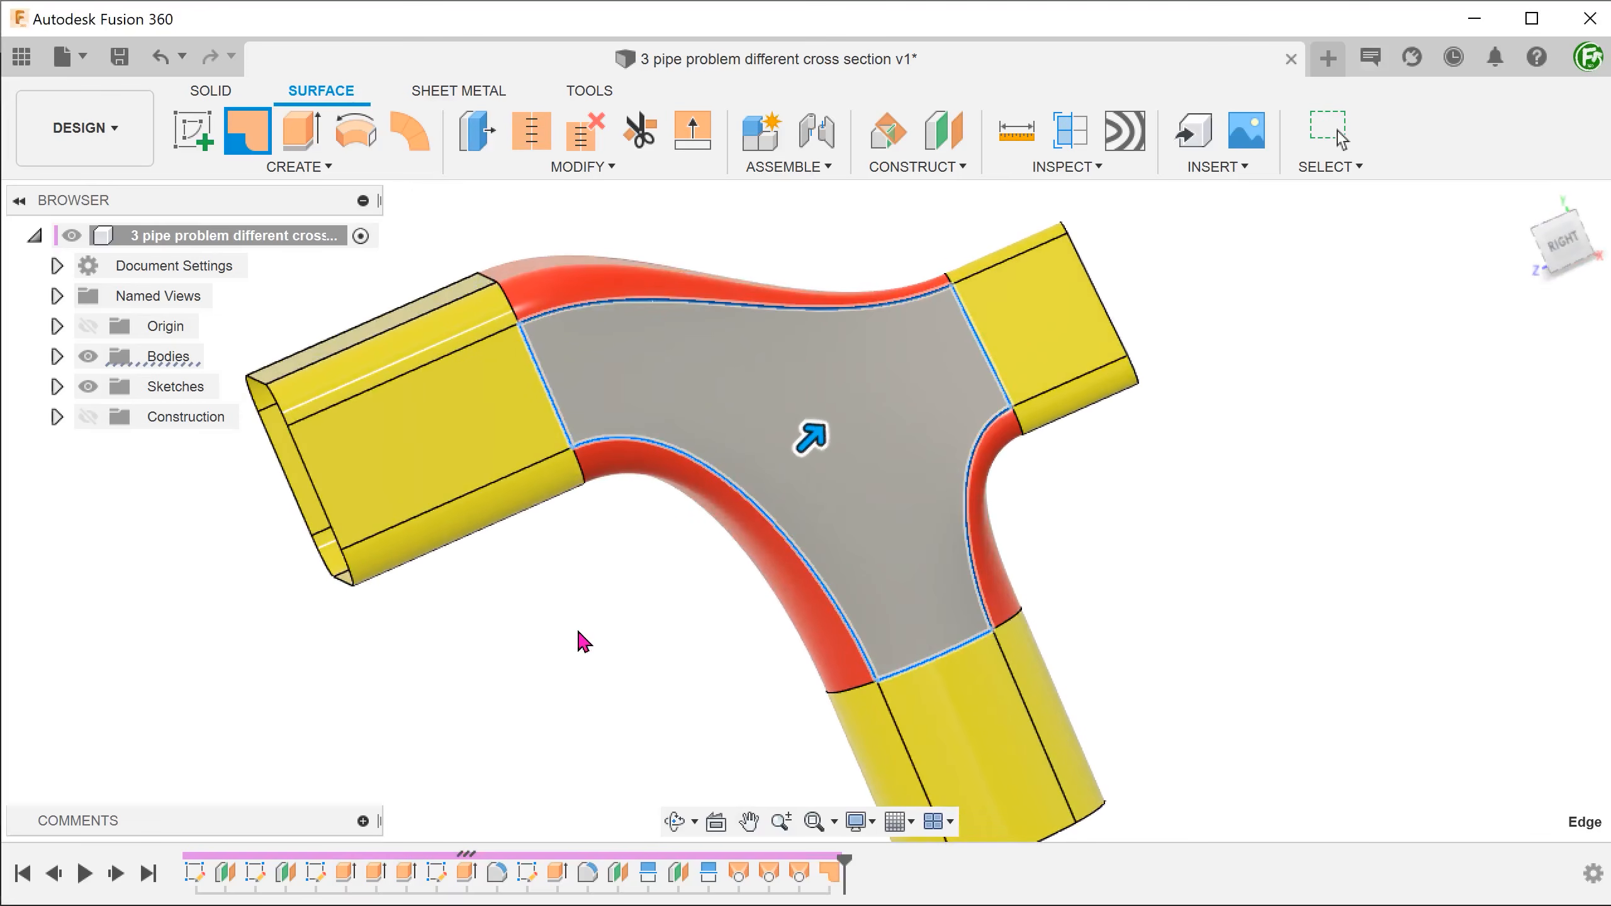
{"action": "mouse_move", "coordinate": [578, 632]}
{"action": "middle_mouse_down", "text": "shift"}
{"action": "mouse_move", "coordinate": [627, 650]}
{"action": "mouse_move", "coordinate": [602, 634]}
{"action": "middle_mouse_up", "text": "shift"}
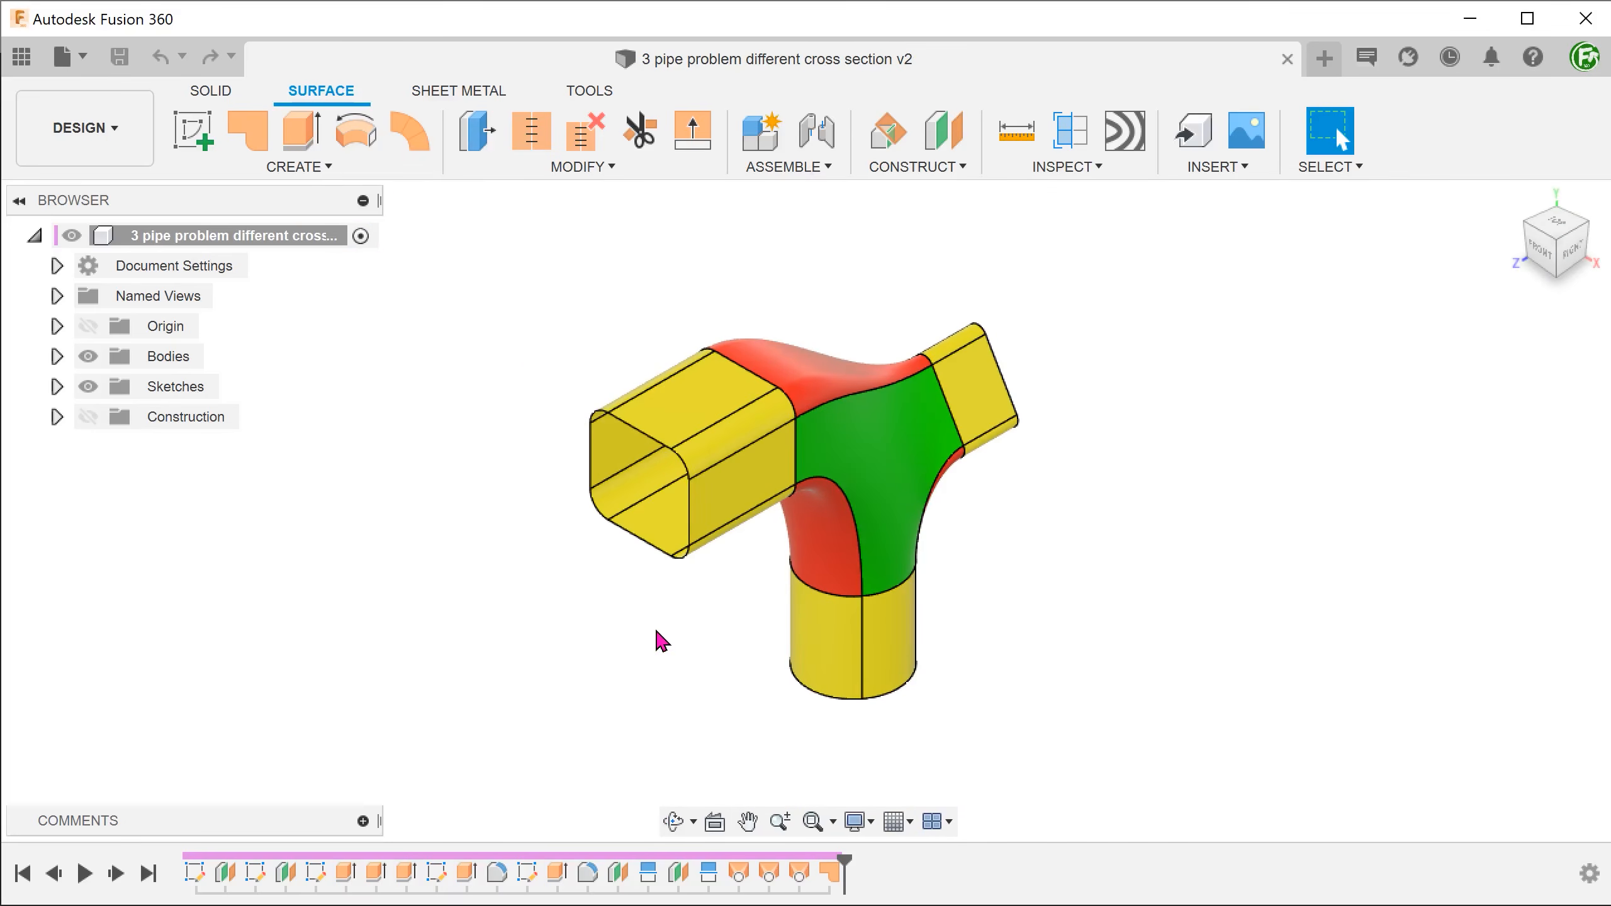
- Mirror the green side patch as a new body across the vertical origin plane running along the square pipe
{"action": "left_click", "coordinate": [302, 167]}
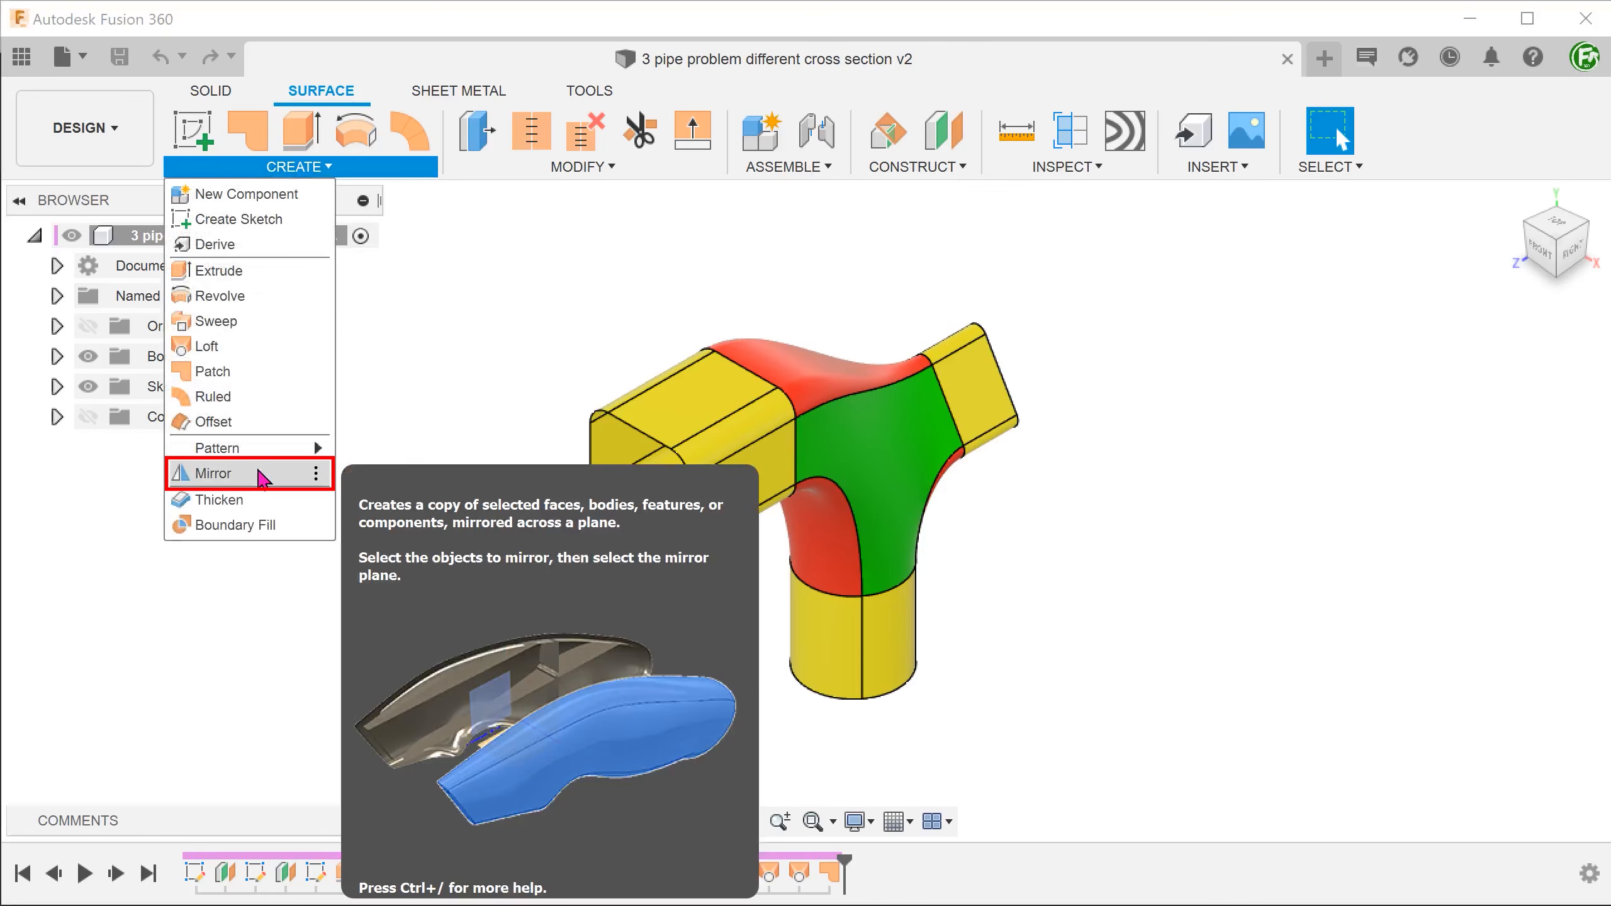
{"action": "left_click", "coordinate": [262, 475]}
{"action": "left_click", "coordinate": [1281, 349]}
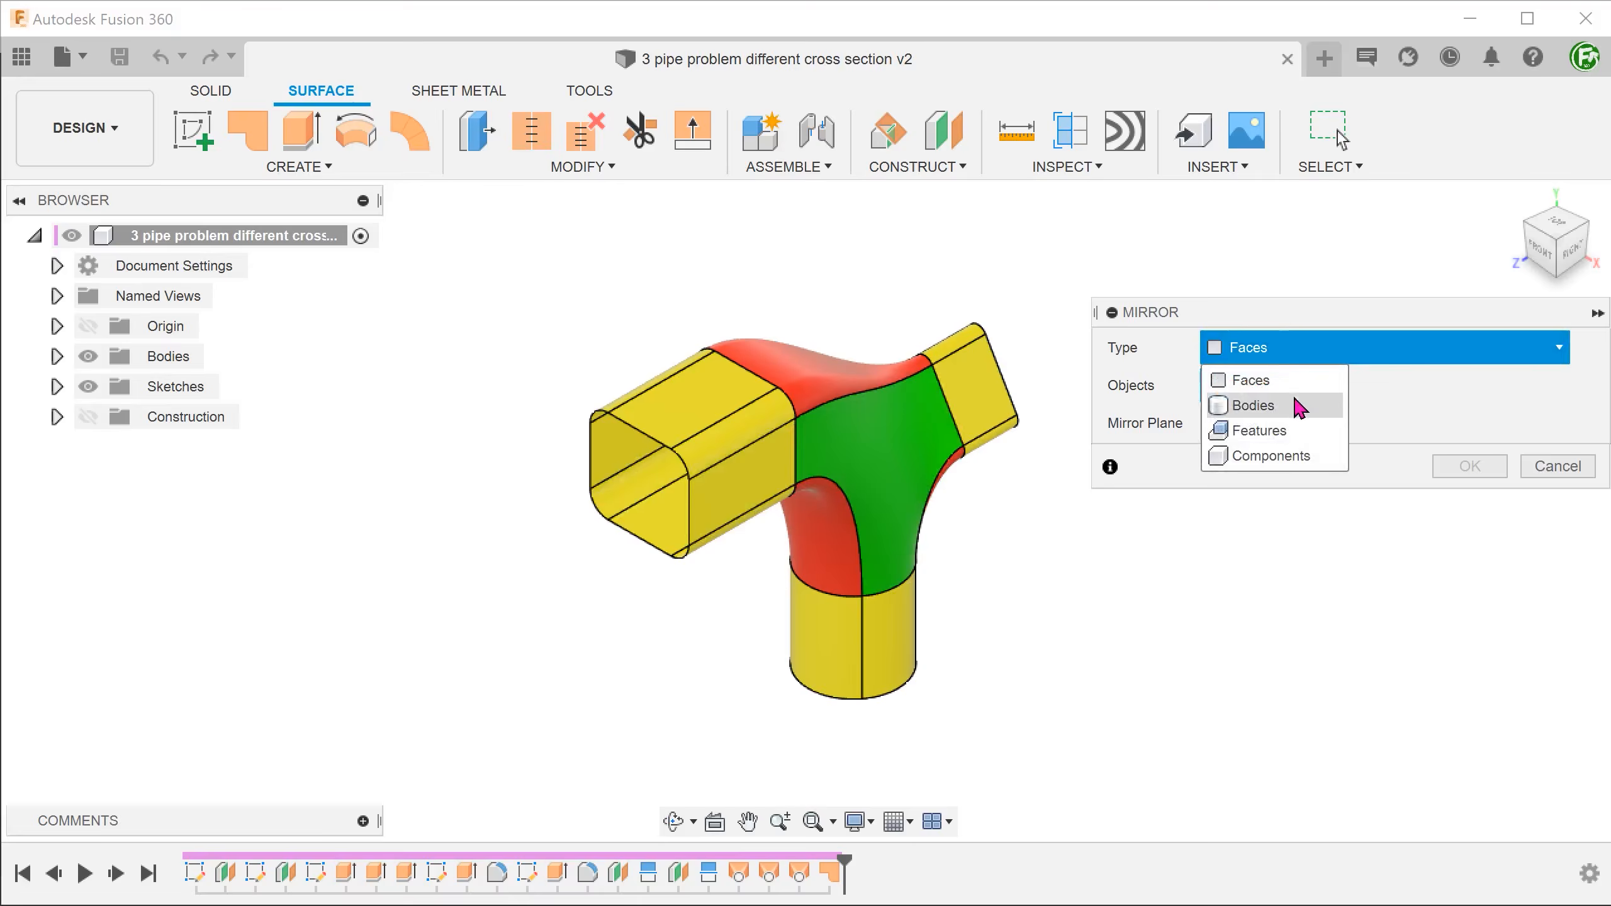
{"action": "left_click", "coordinate": [1299, 406]}
{"action": "left_click", "coordinate": [891, 466]}
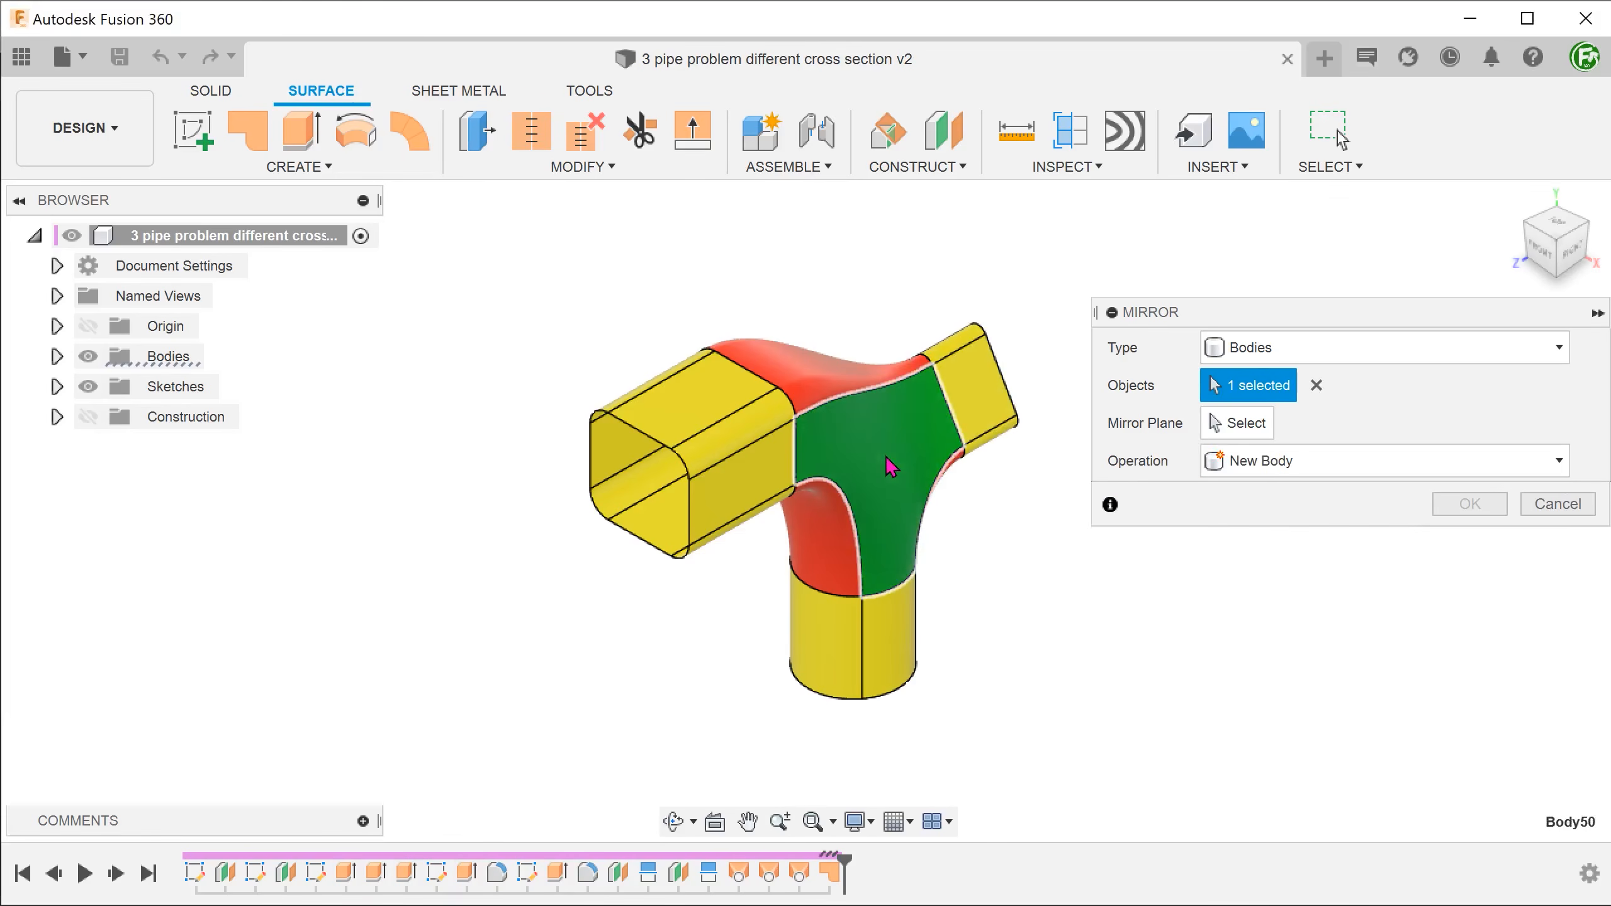
{"action": "left_click", "coordinate": [1236, 422]}
{"action": "left_click", "coordinate": [768, 690]}
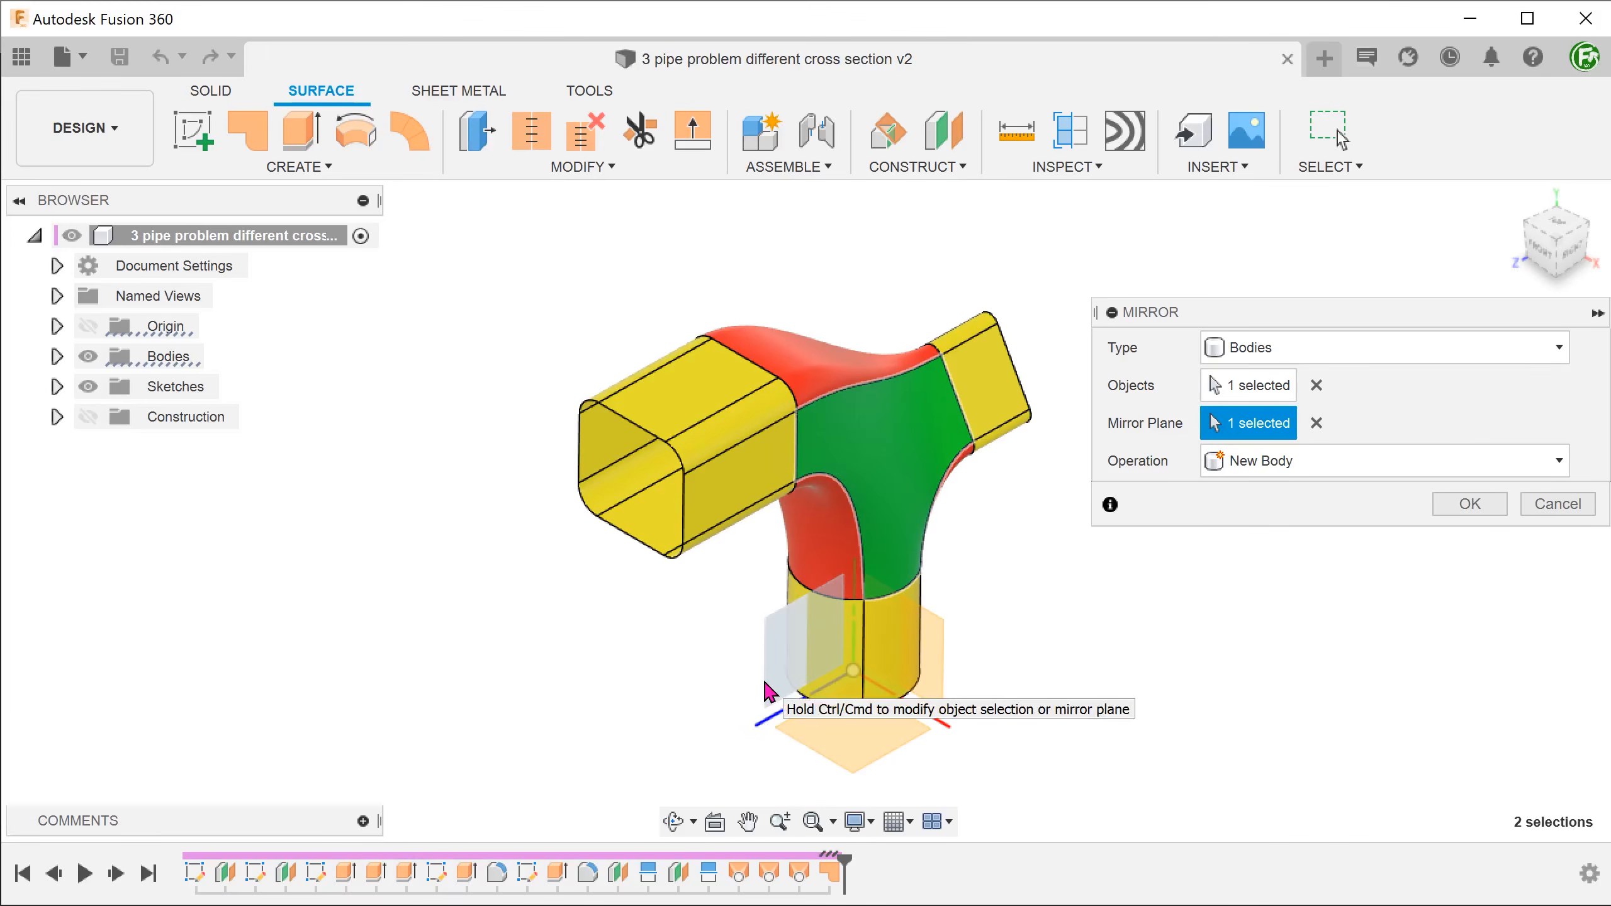
{"action": "middle_click_drag", "start_coordinate": [764, 682], "coordinate": [1123, 606], "text": "shift"}
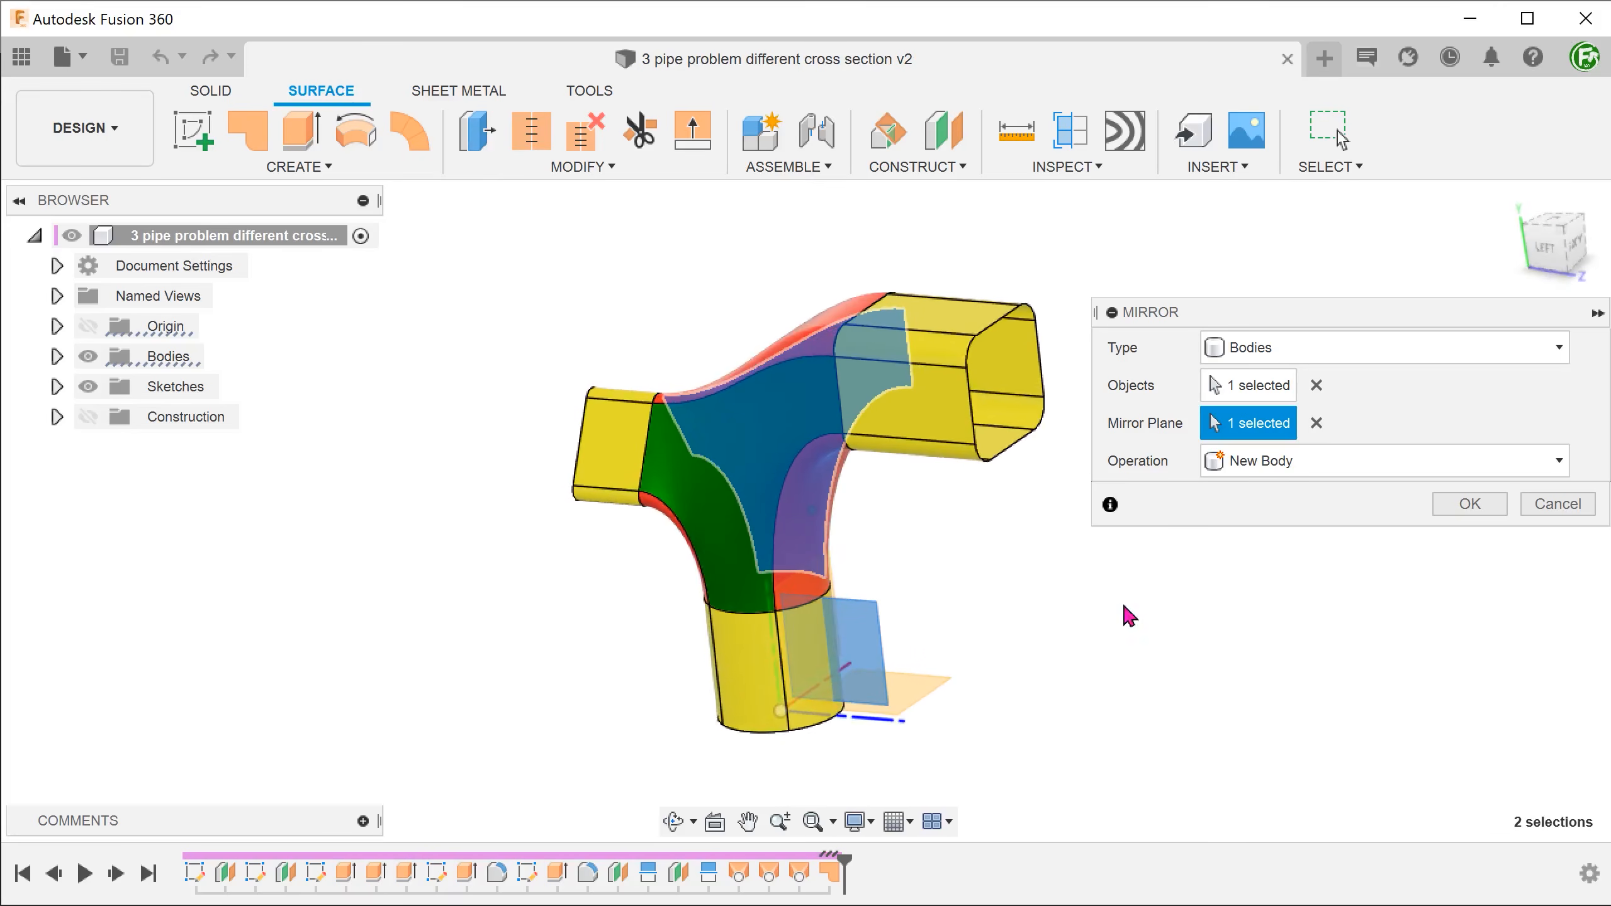
{"action": "left_click", "coordinate": [1477, 501]}
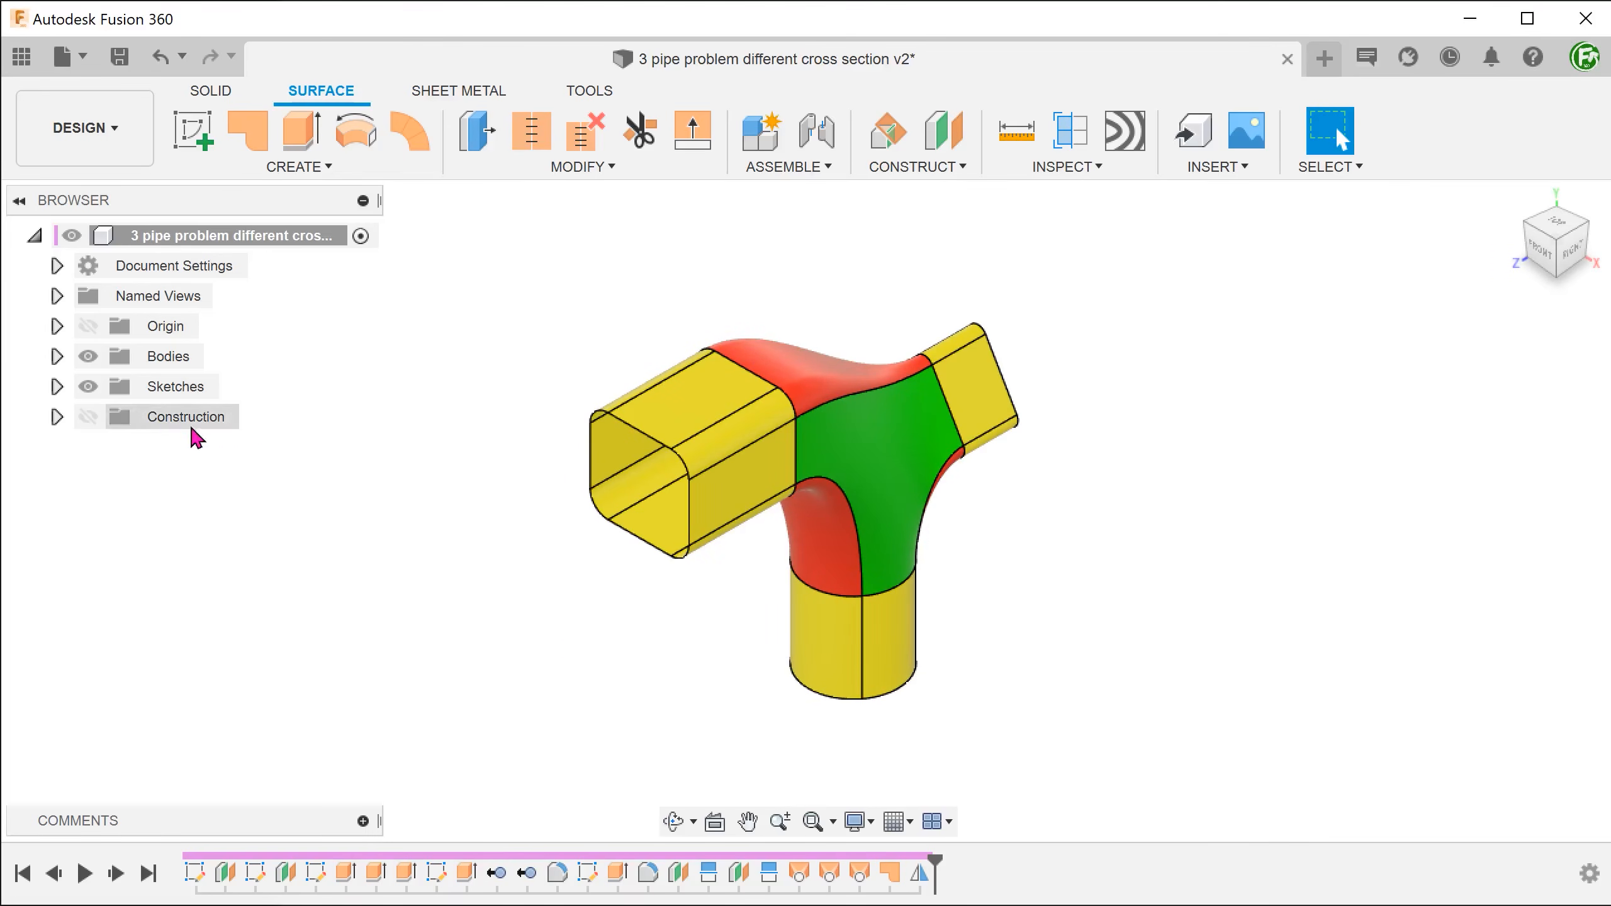
- Stitch all eight pipe, loft and patch surfaces of the junction with a 0.10 mm tolerance
{"action": "left_click", "coordinate": [56, 356]}
{"action": "left_click", "coordinate": [545, 167]}
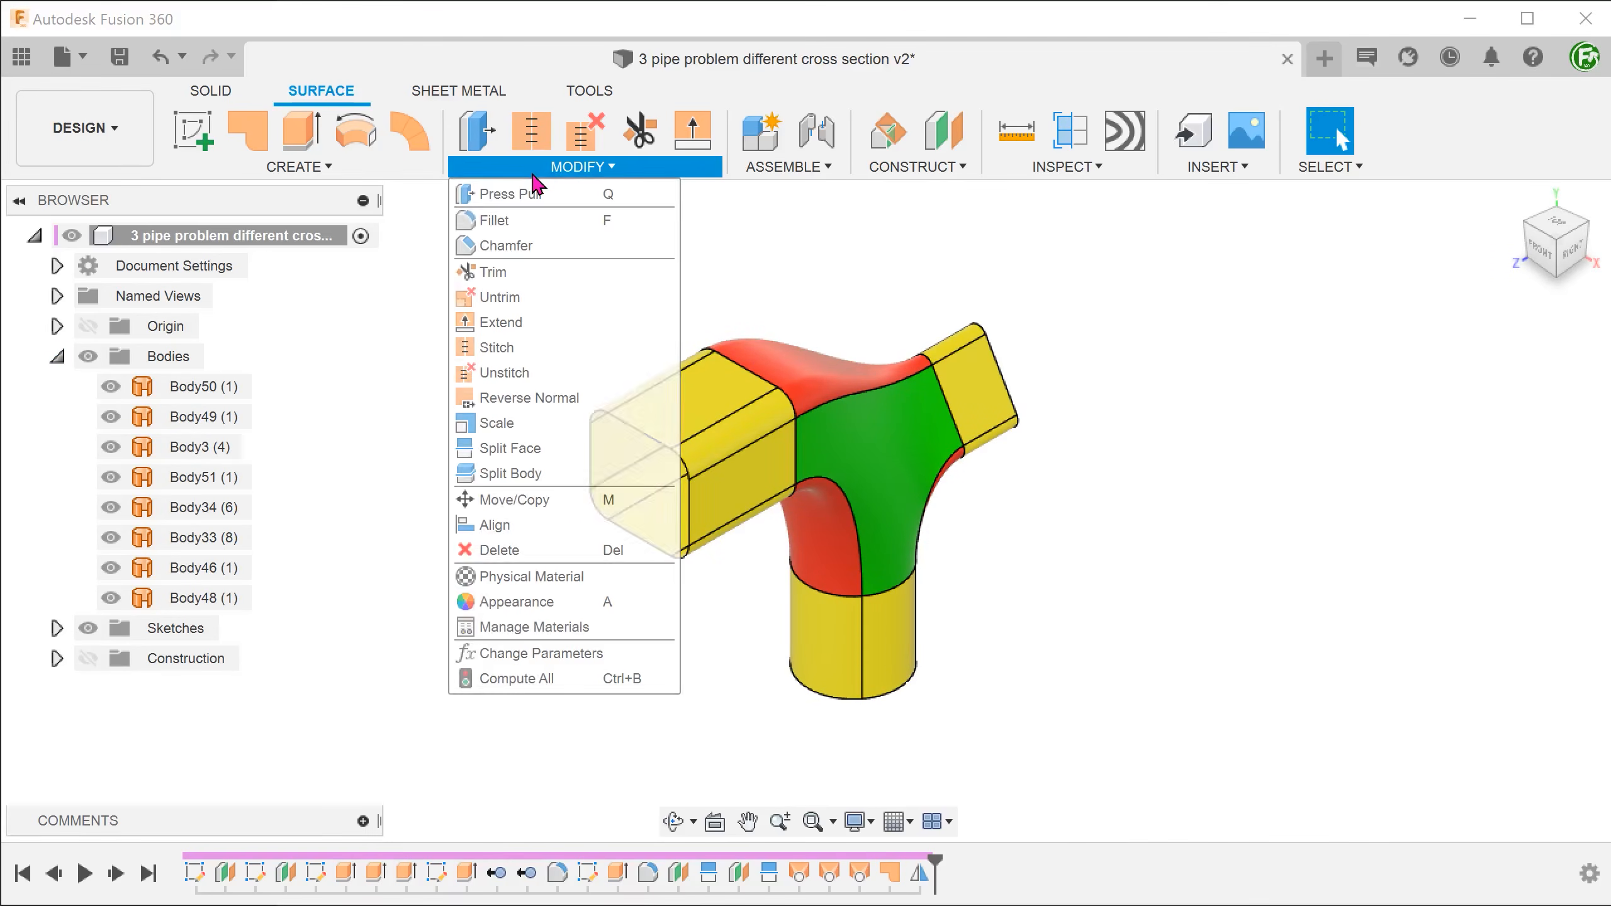
{"action": "left_click", "coordinate": [523, 351]}
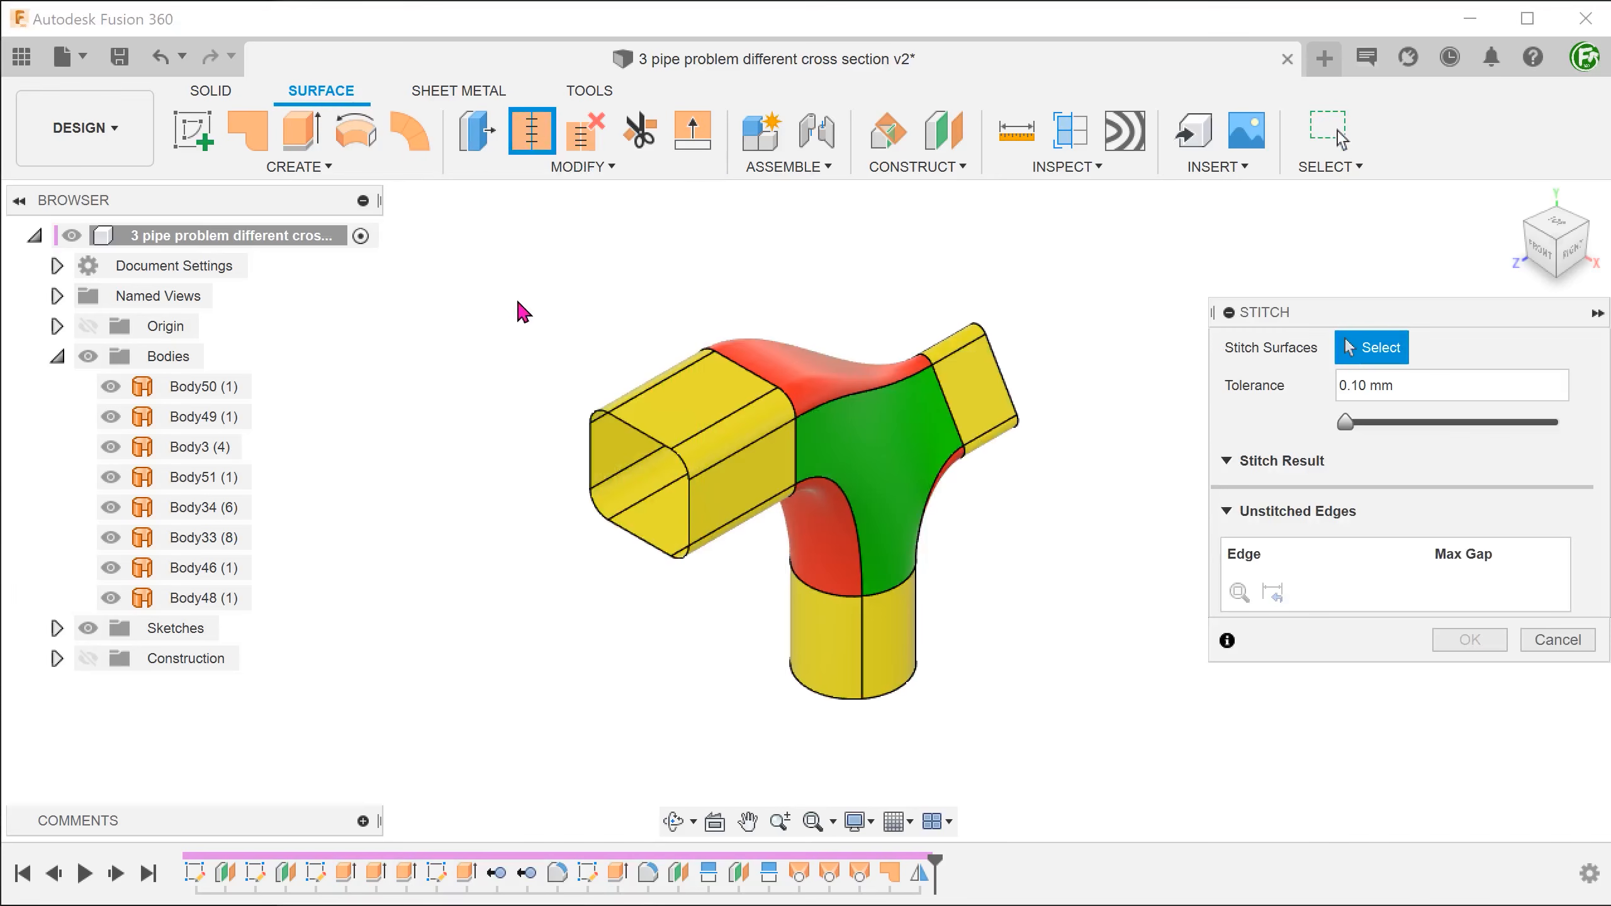
{"action": "left_click_drag", "start_coordinate": [527, 244], "coordinate": [1056, 746]}
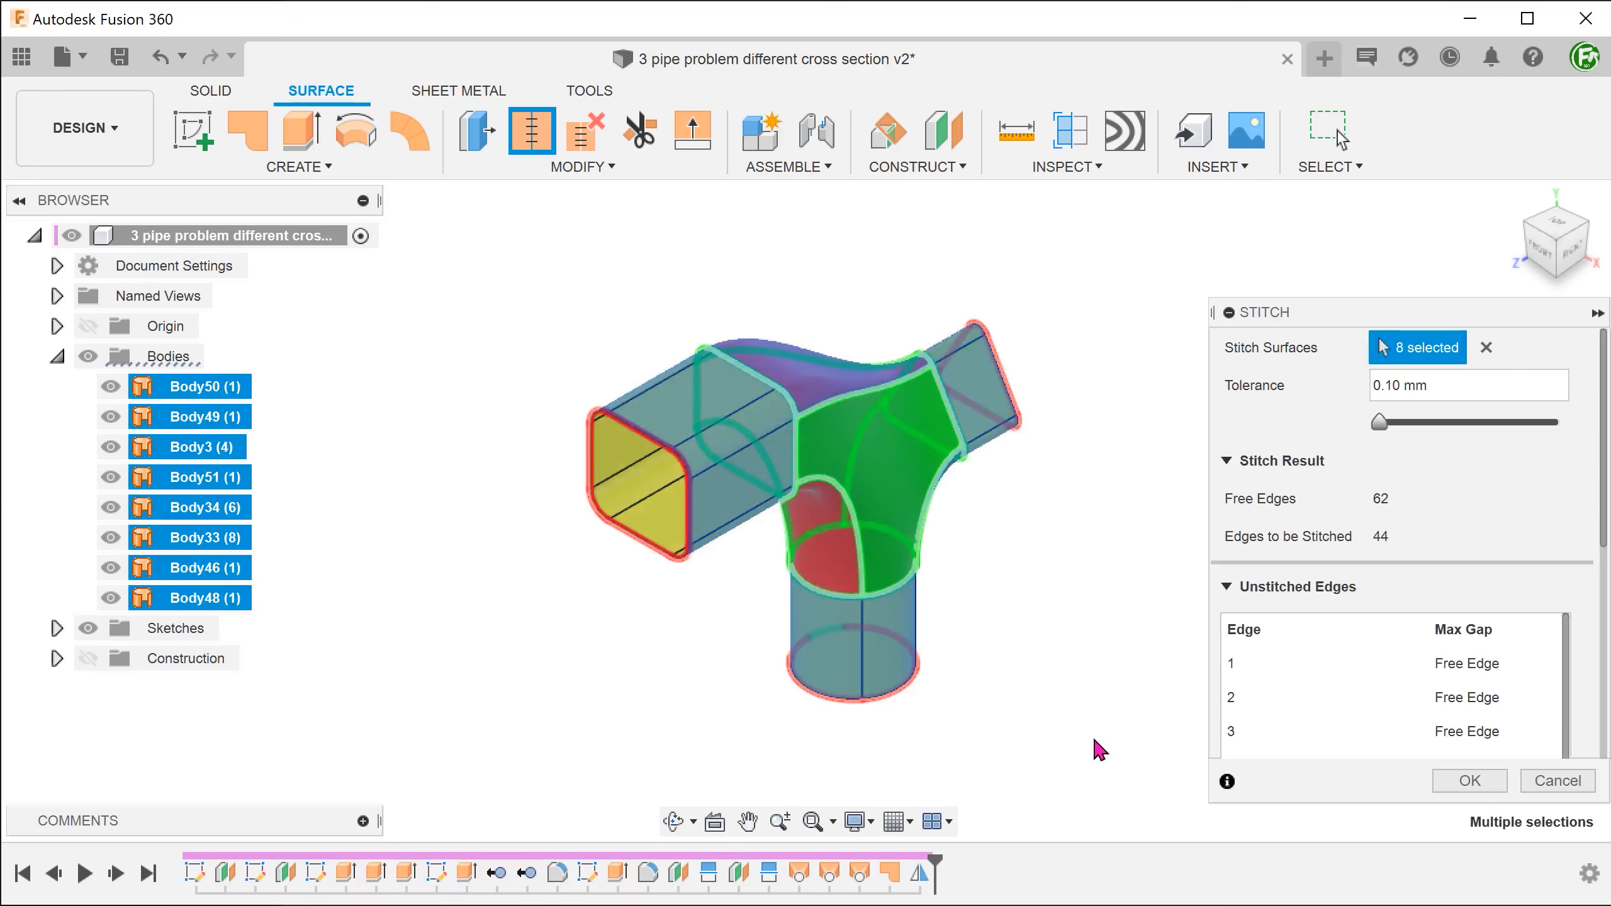
{"action": "left_click", "coordinate": [1469, 781]}
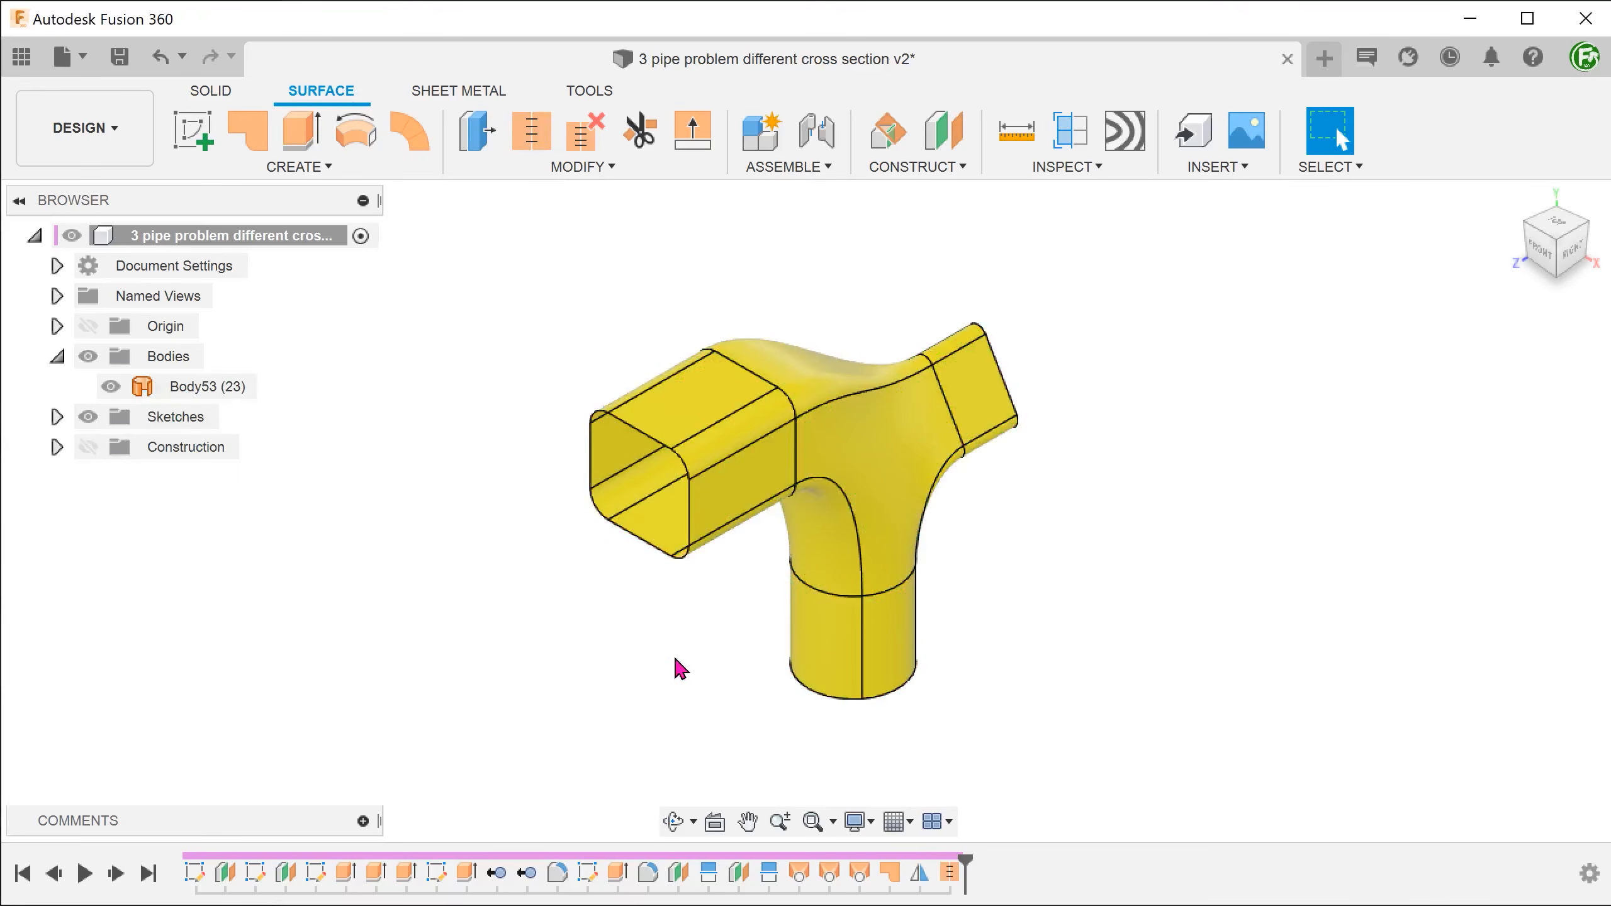
- Thicken the chained faces of the stitched junction surface by 3 mm on one side as a new body
{"action": "left_click", "coordinate": [212, 388]}
{"action": "middle_click_drag", "start_coordinate": [364, 487], "coordinate": [403, 510], "text": "shift"}
{"action": "left_click", "coordinate": [415, 510]}
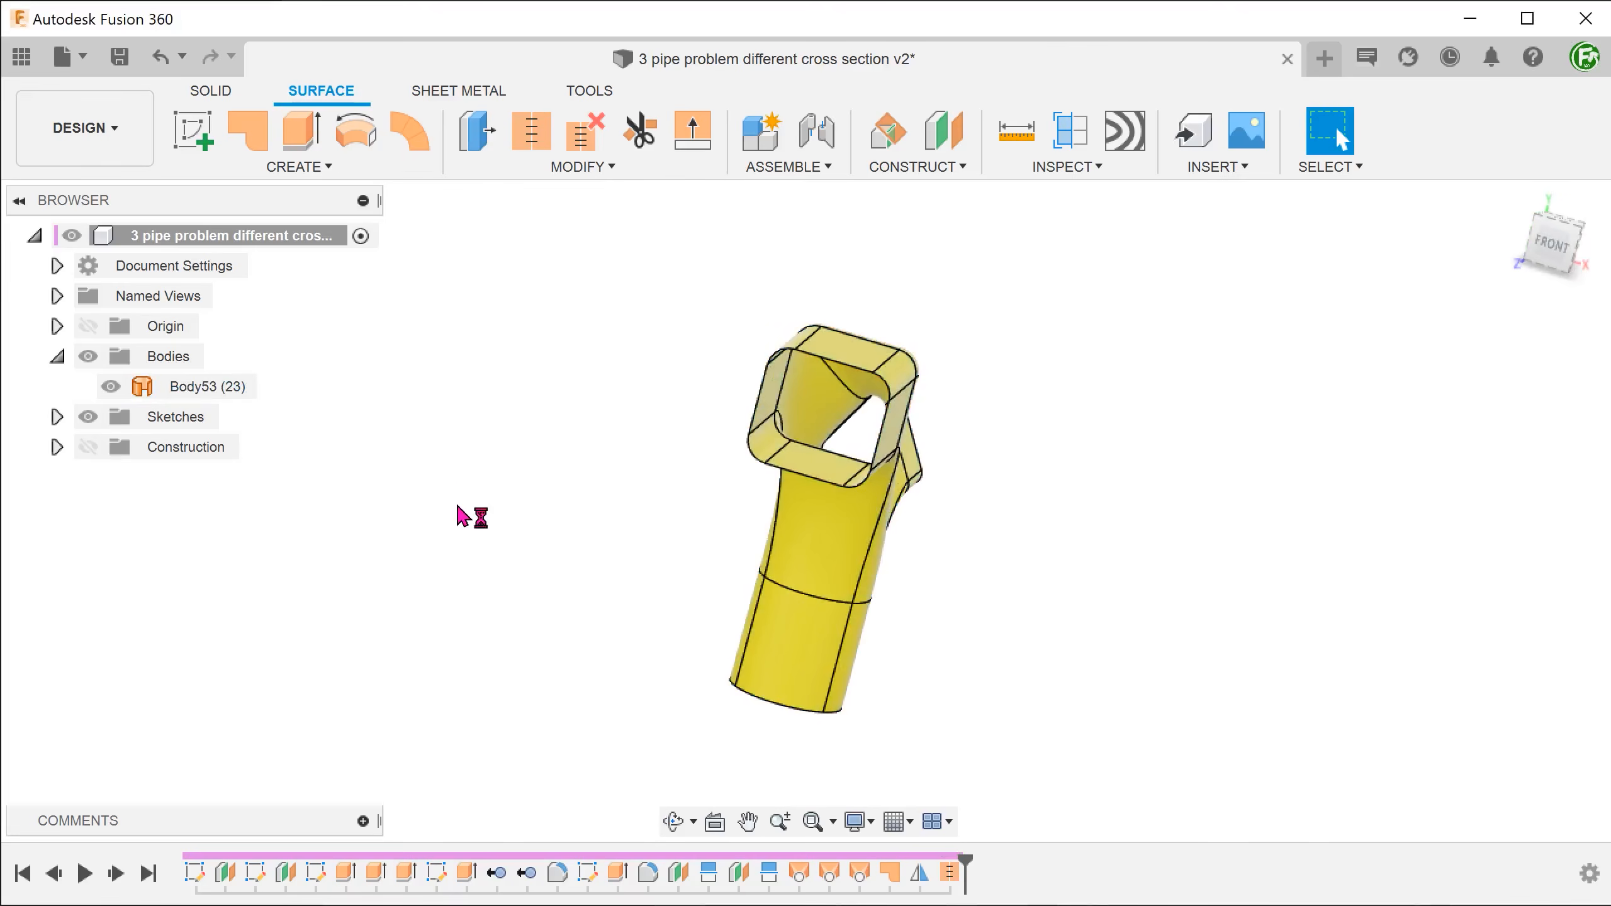
{"action": "key", "text": "F6"}
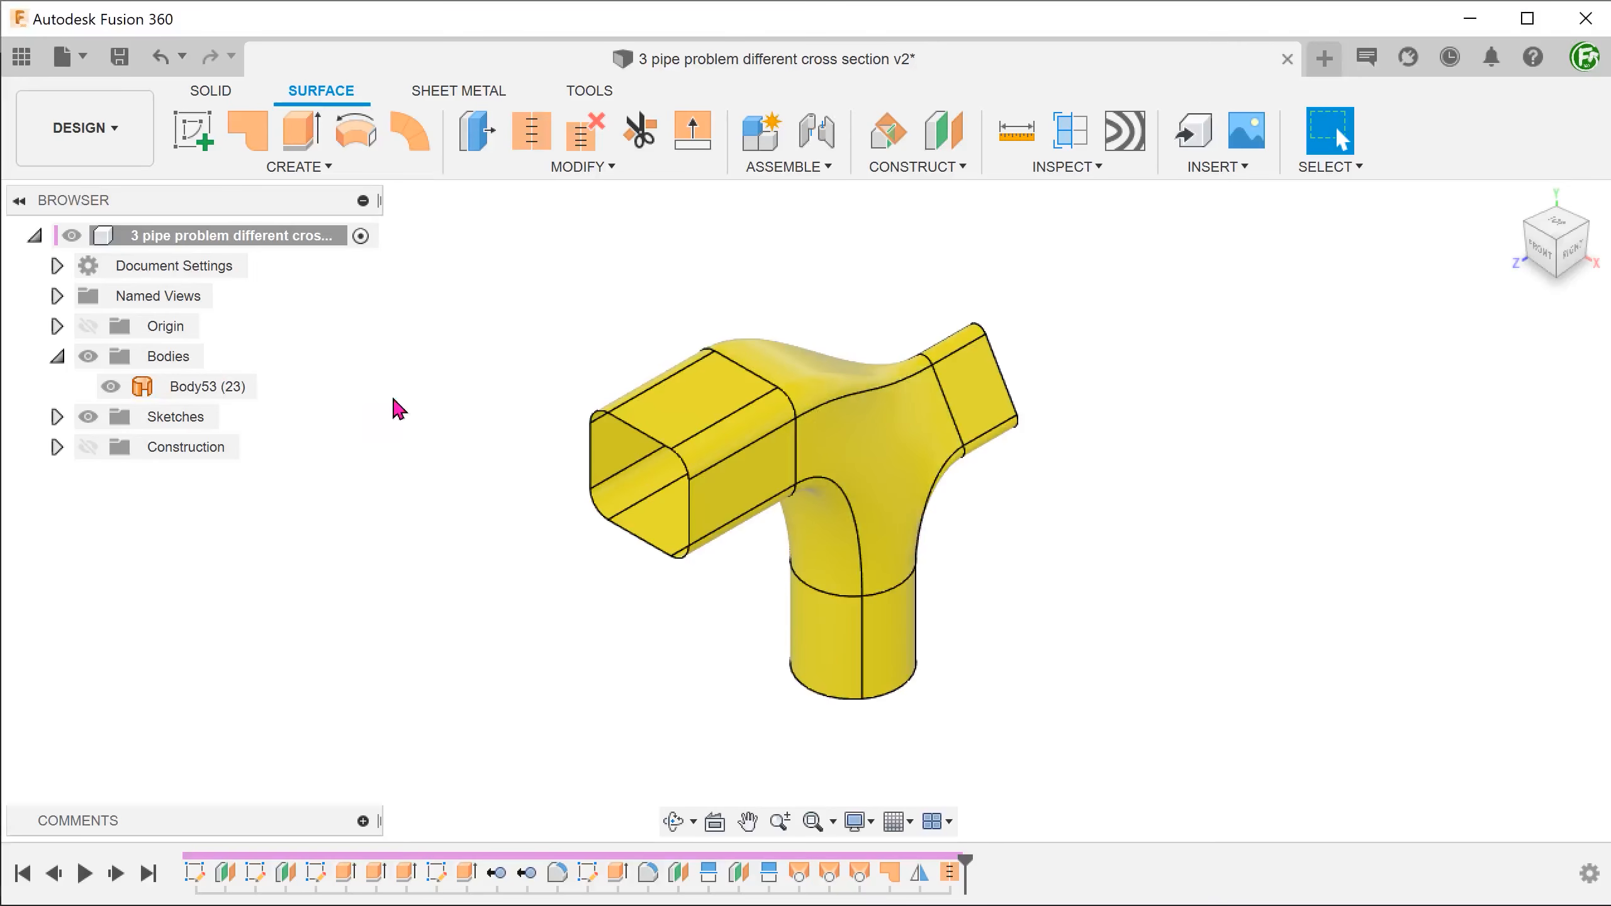
{"action": "left_click", "coordinate": [274, 166]}
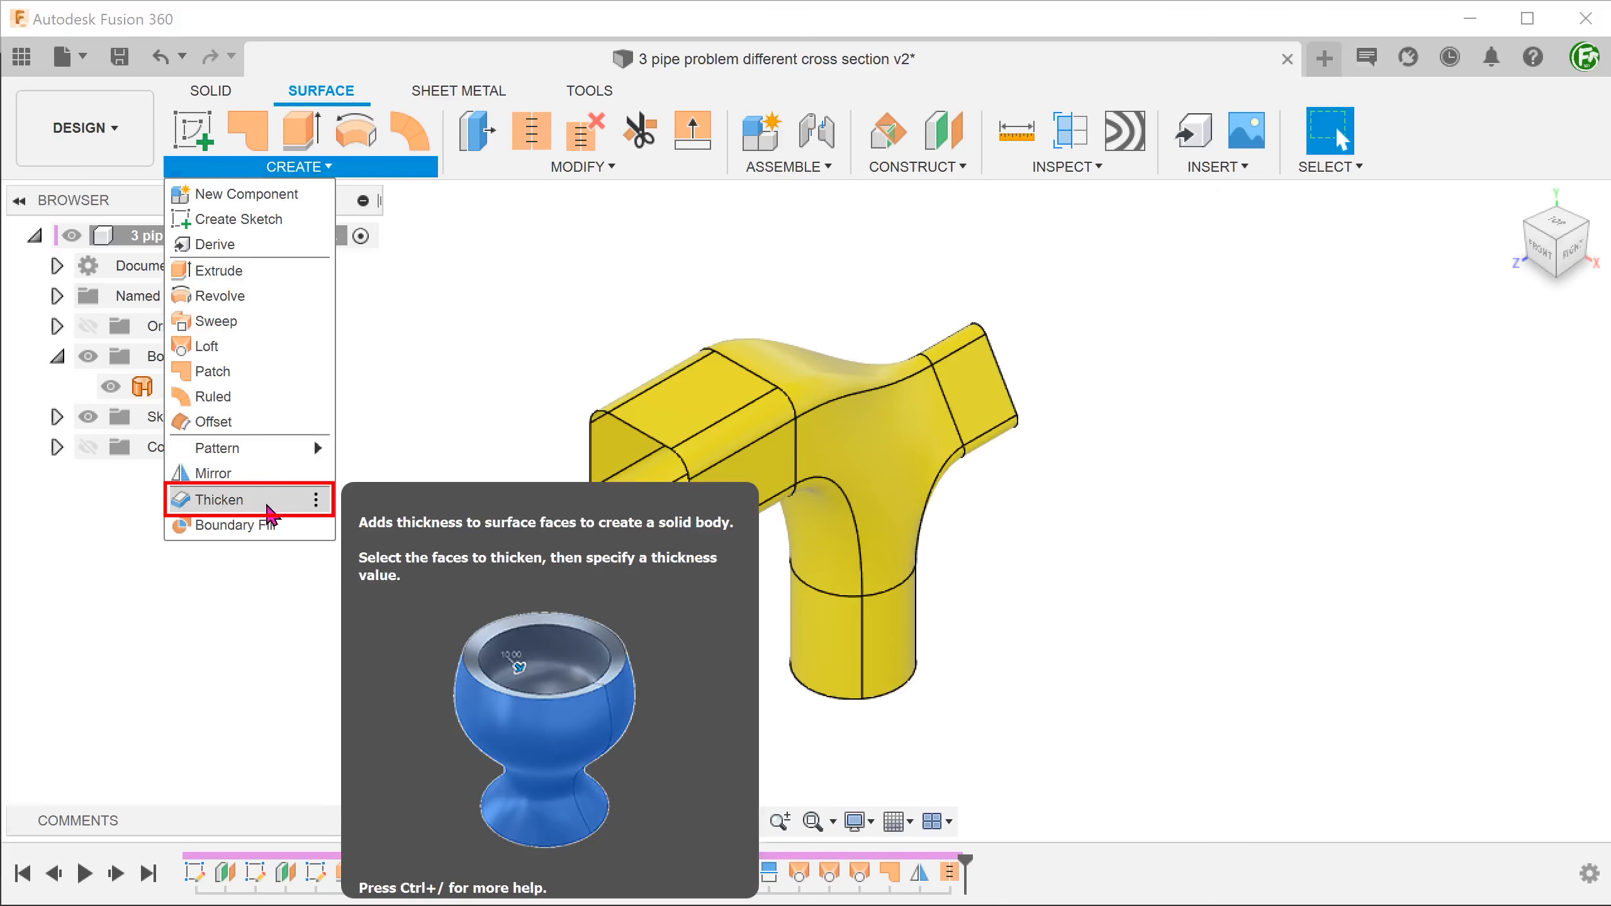
{"action": "left_click", "coordinate": [267, 504]}
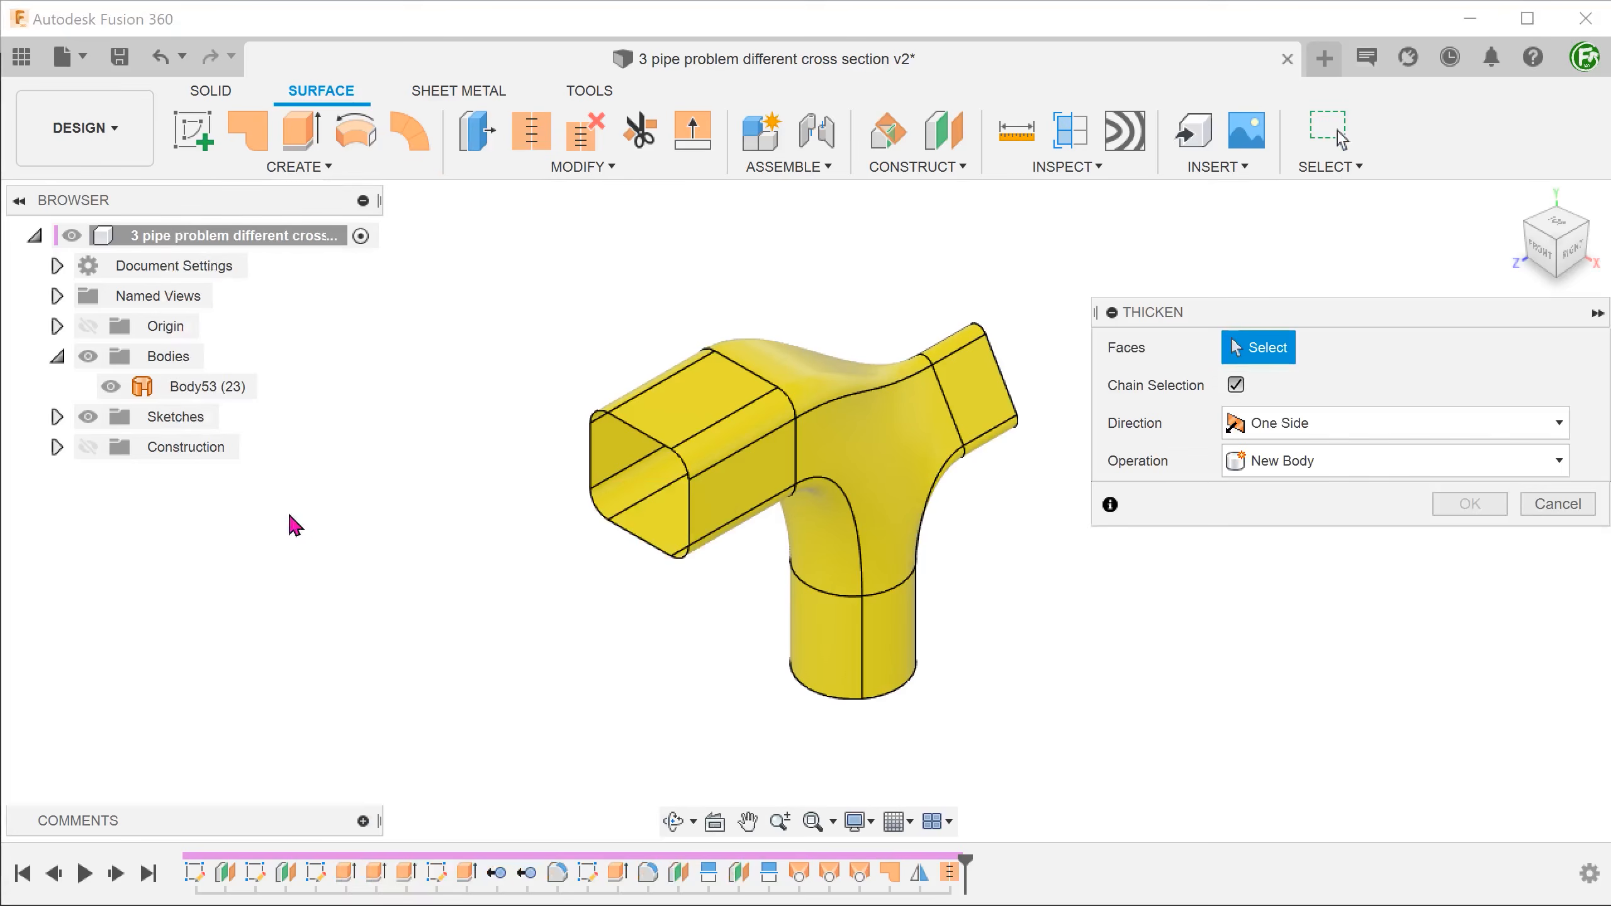
{"action": "left_click", "coordinate": [763, 508]}
{"action": "scroll", "coordinate": [1078, 495], "scroll_direction": "up", "scroll_amount": 3}
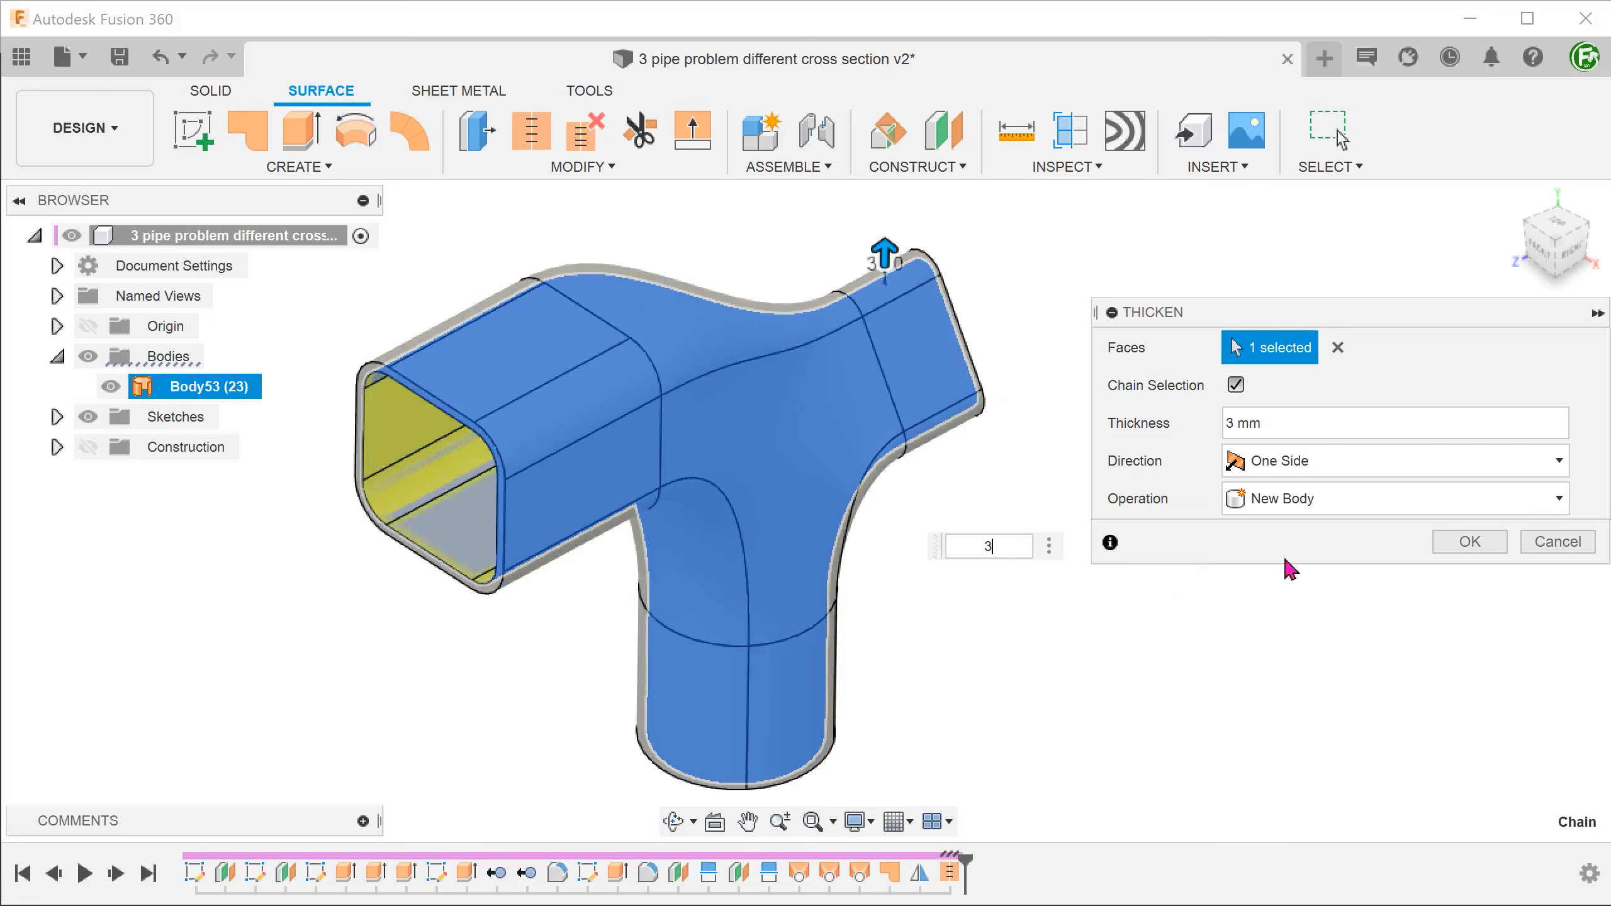
{"action": "key", "text": "Return"}
- Inspect the thickened junction's wall with a section analysis offset -30 mm from the square pipe's end face, without keeping it
{"action": "middle_click_drag", "start_coordinate": [388, 638], "coordinate": [641, 596], "text": "shift"}
{"action": "scroll", "coordinate": [898, 295], "scroll_direction": "up", "scroll_amount": 3}
{"action": "left_click", "coordinate": [1021, 172]}
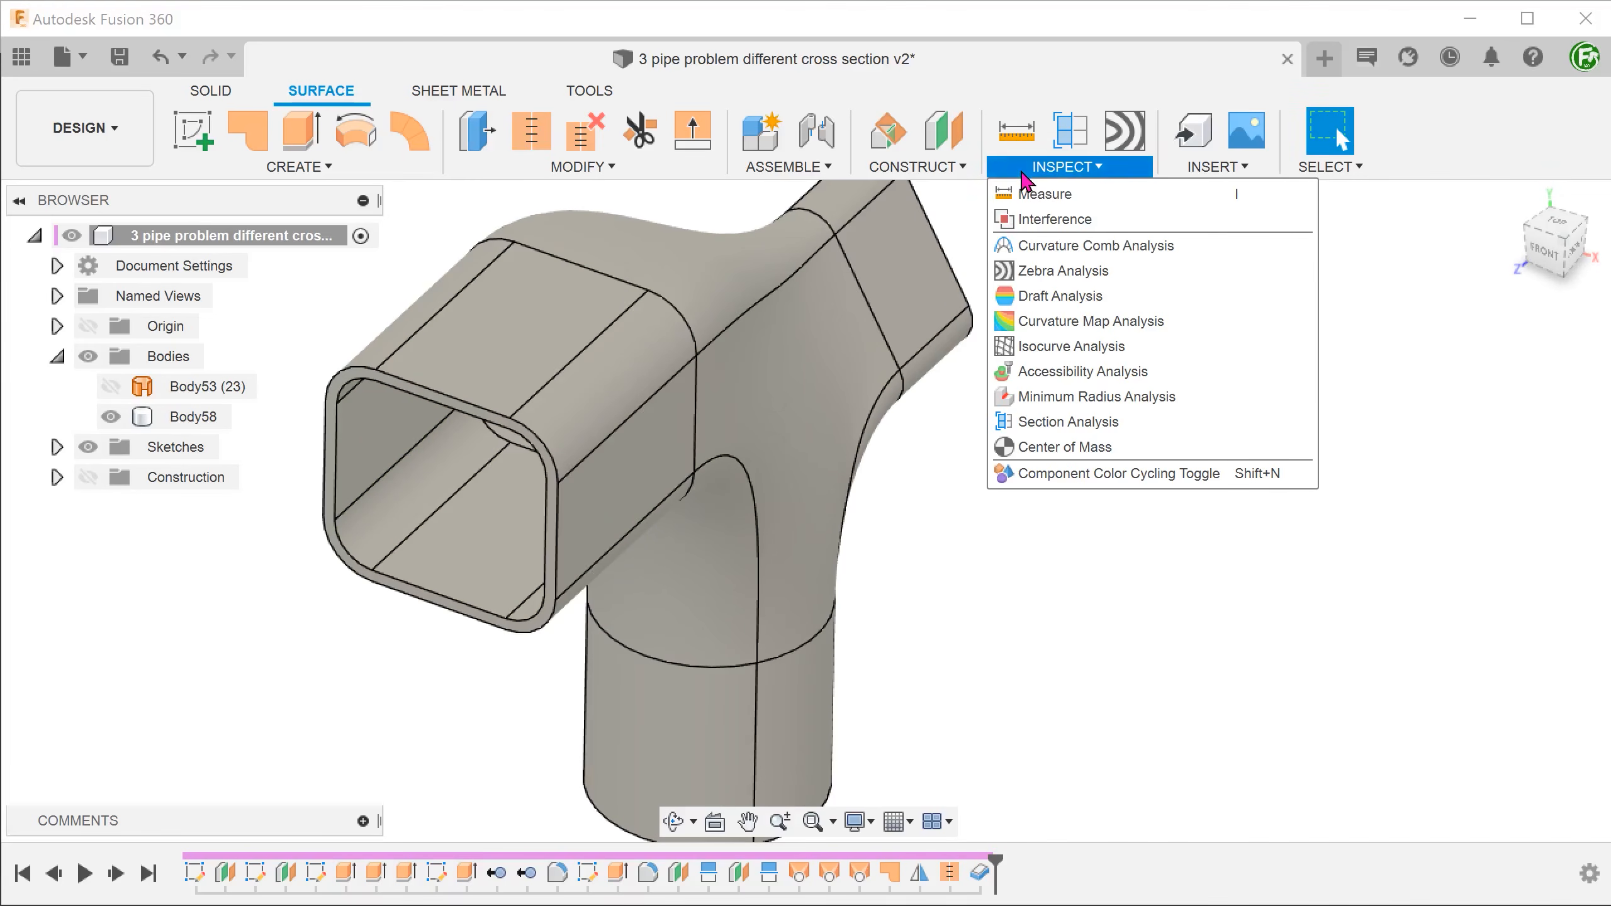
{"action": "left_click", "coordinate": [1141, 422]}
{"action": "left_click", "coordinate": [539, 436]}
{"action": "middle_click_drag", "start_coordinate": [511, 450], "coordinate": [513, 512], "text": "shift"}
{"action": "scroll", "coordinate": [512, 512], "scroll_direction": "down", "scroll_amount": 2}
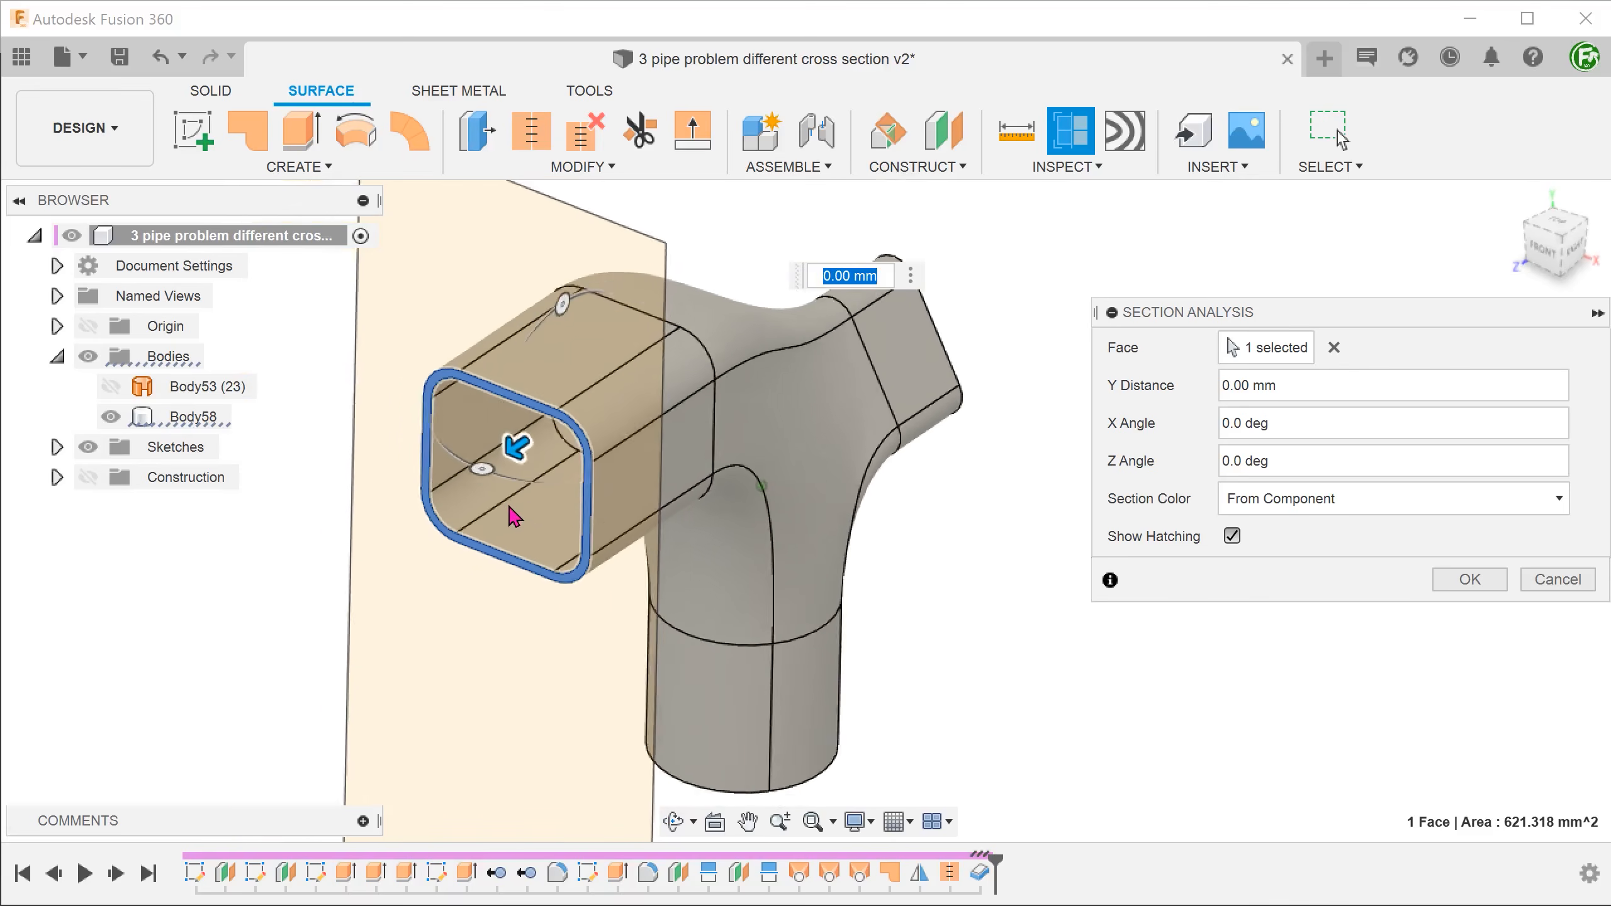
{"action": "left_click_drag", "start_coordinate": [509, 457], "coordinate": [588, 468]}
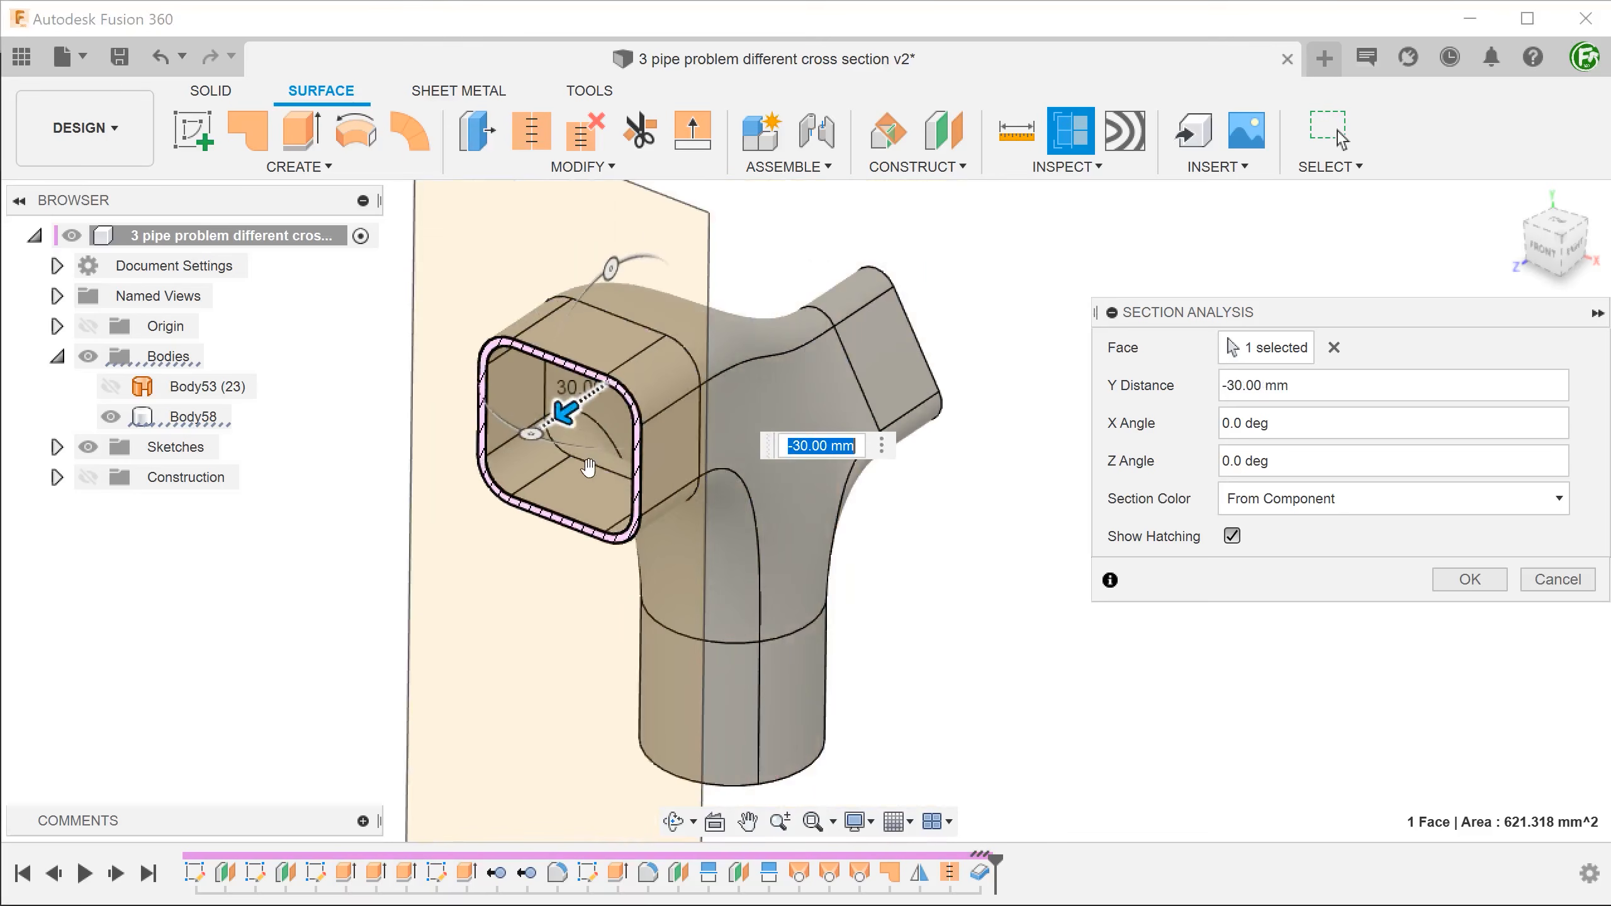
{"action": "left_click", "coordinate": [1557, 579]}
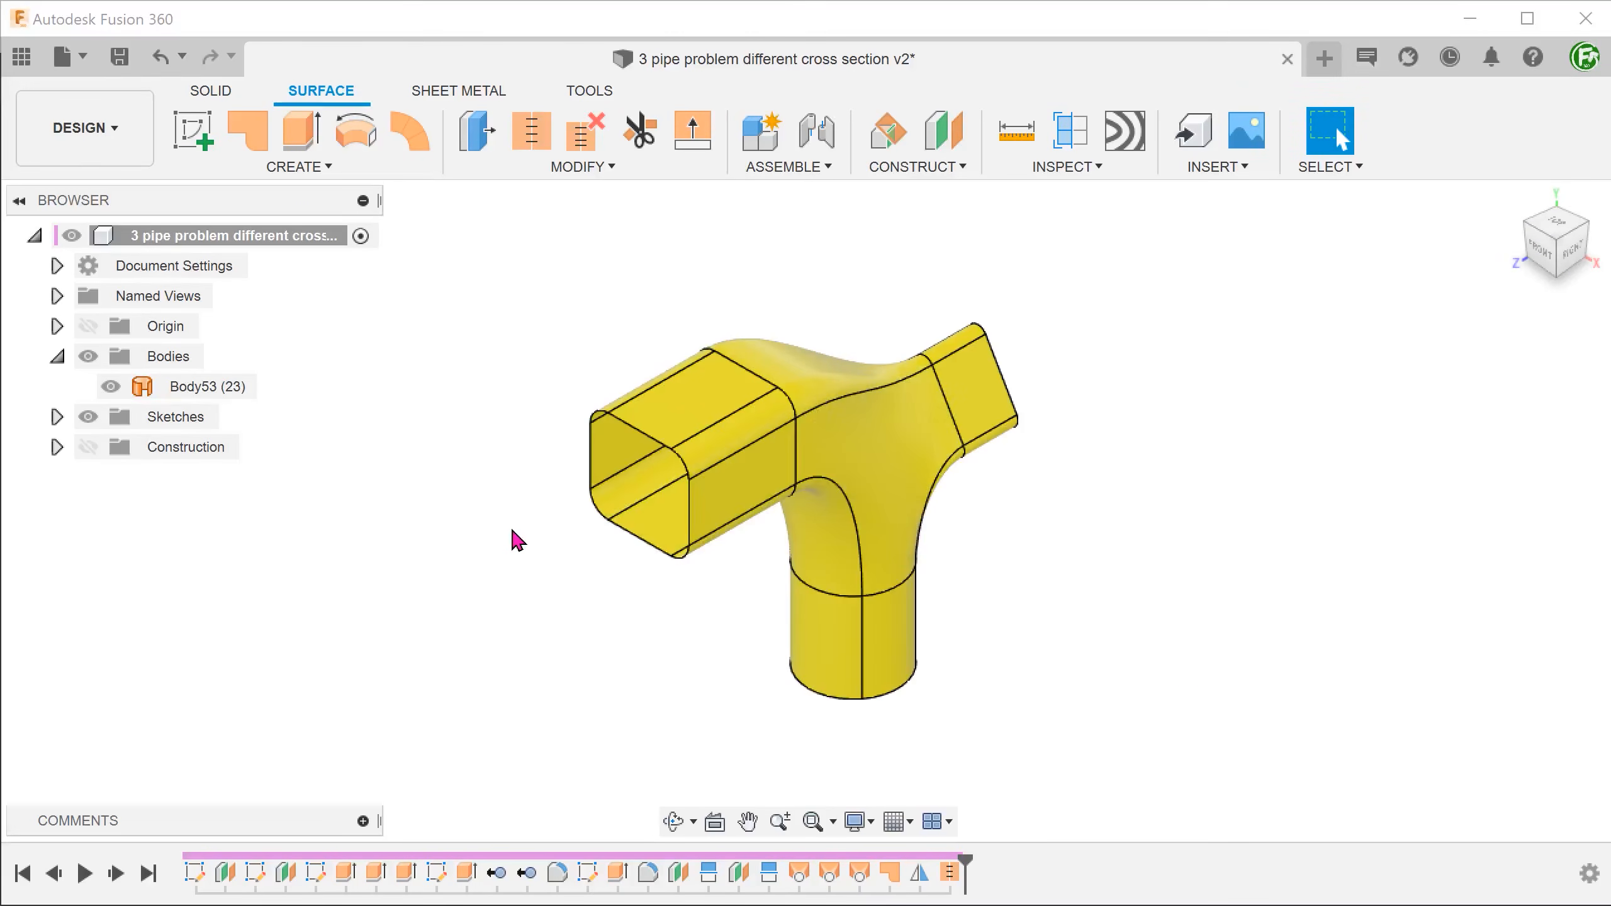
- Cap the open ends of the square and triangular pipes with separate chained Connected (G0) patches as new bodies
{"action": "left_click", "coordinate": [242, 137]}
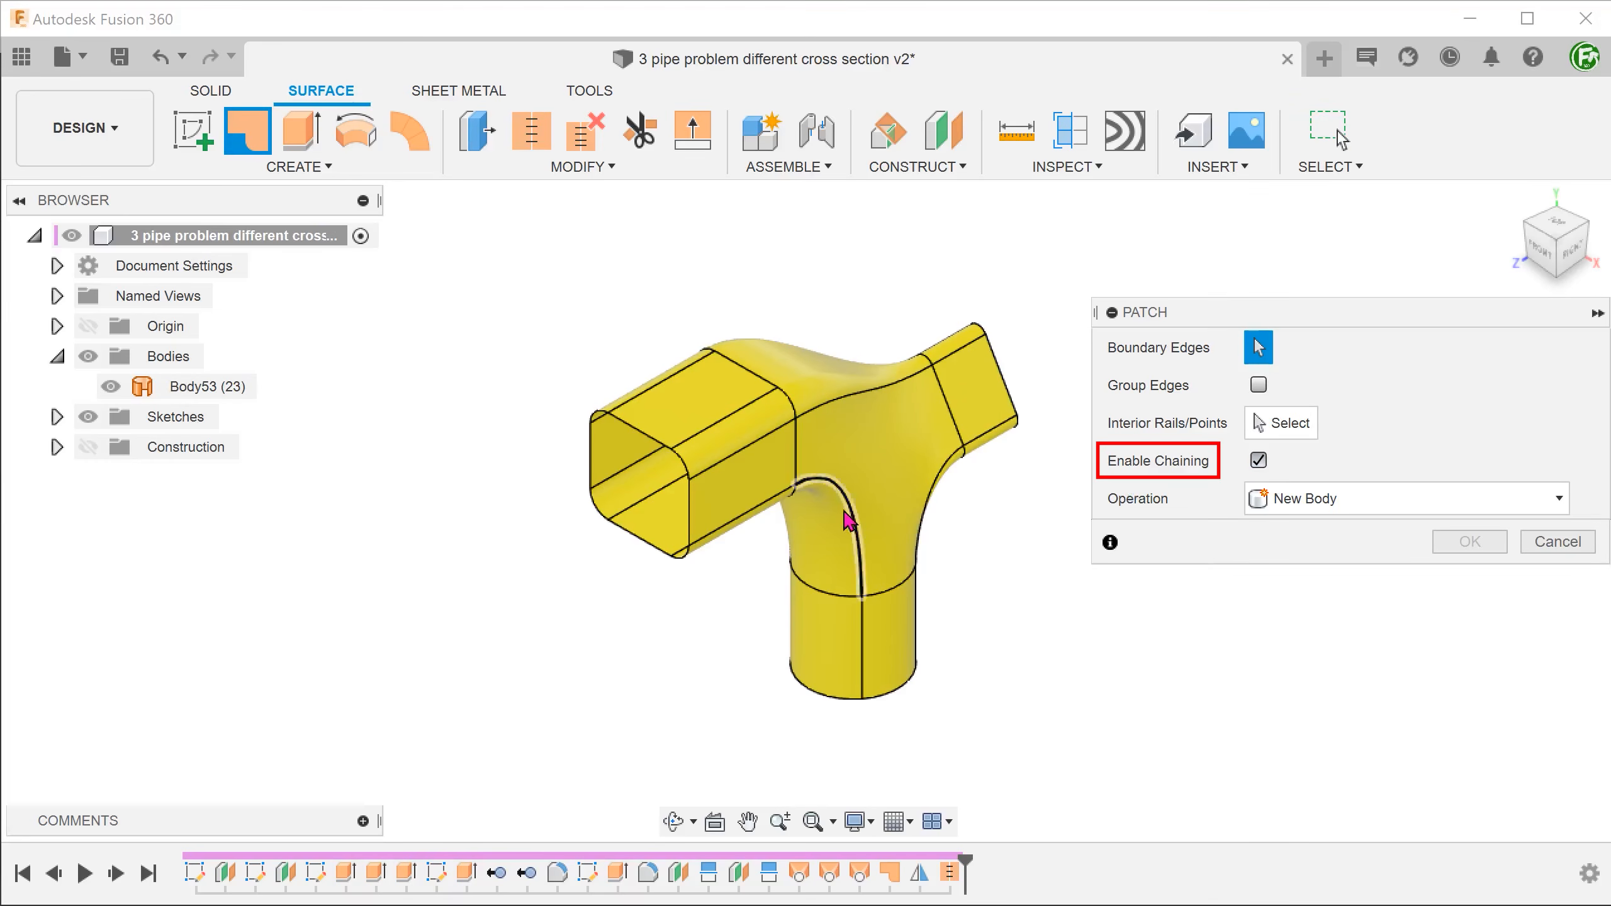
{"action": "left_click", "coordinate": [667, 451]}
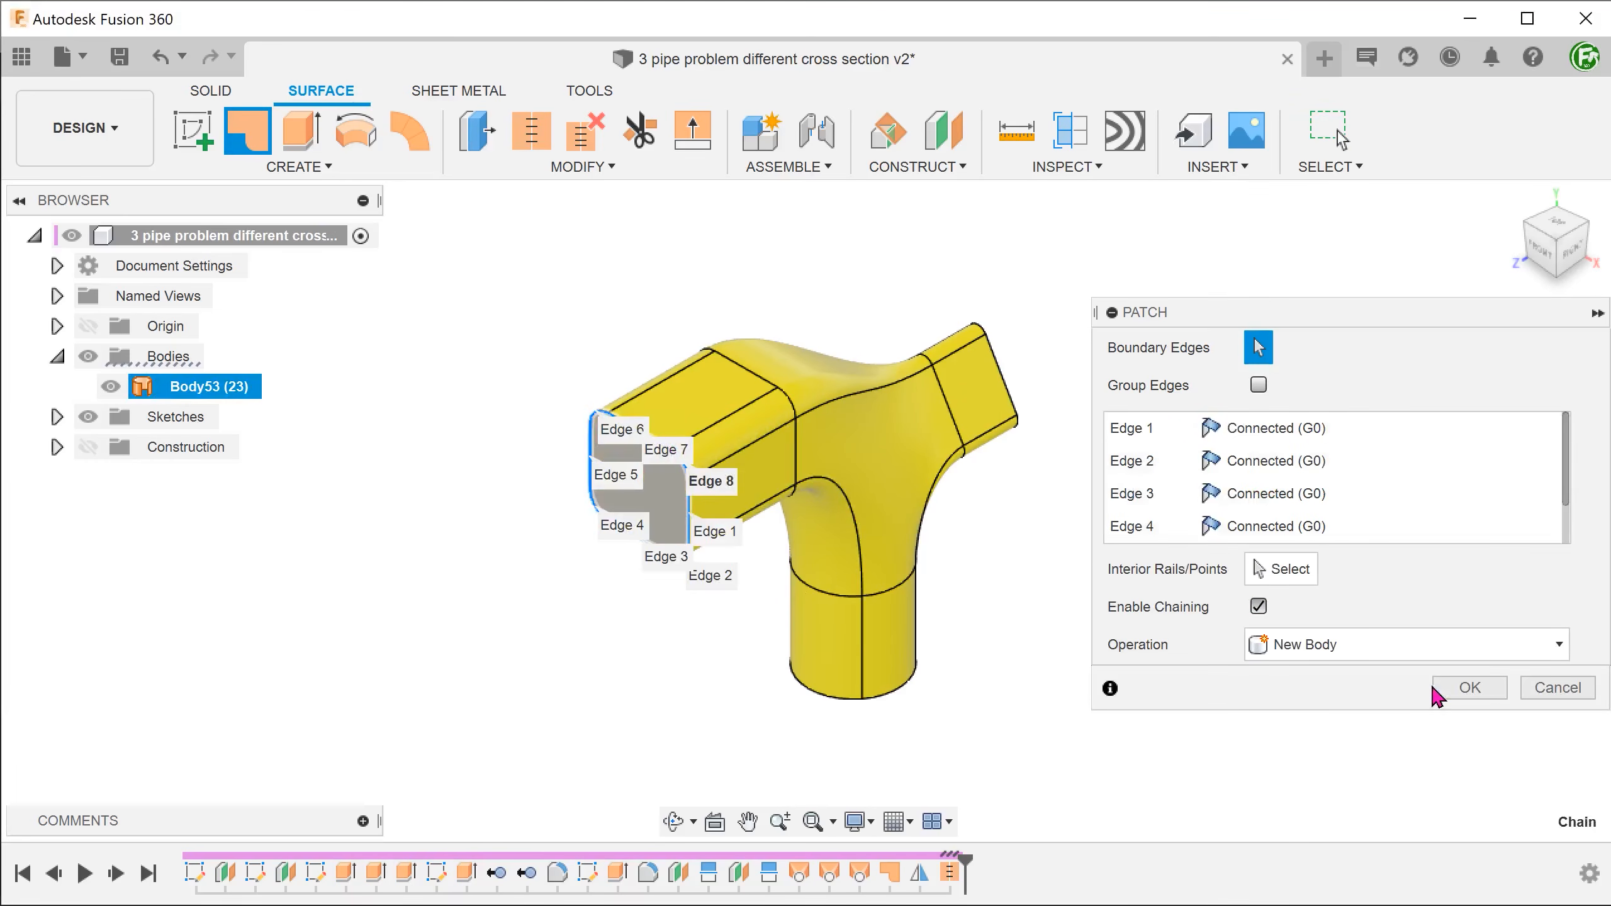
{"action": "left_click", "coordinate": [1437, 696]}
{"action": "left_click", "coordinate": [248, 144]}
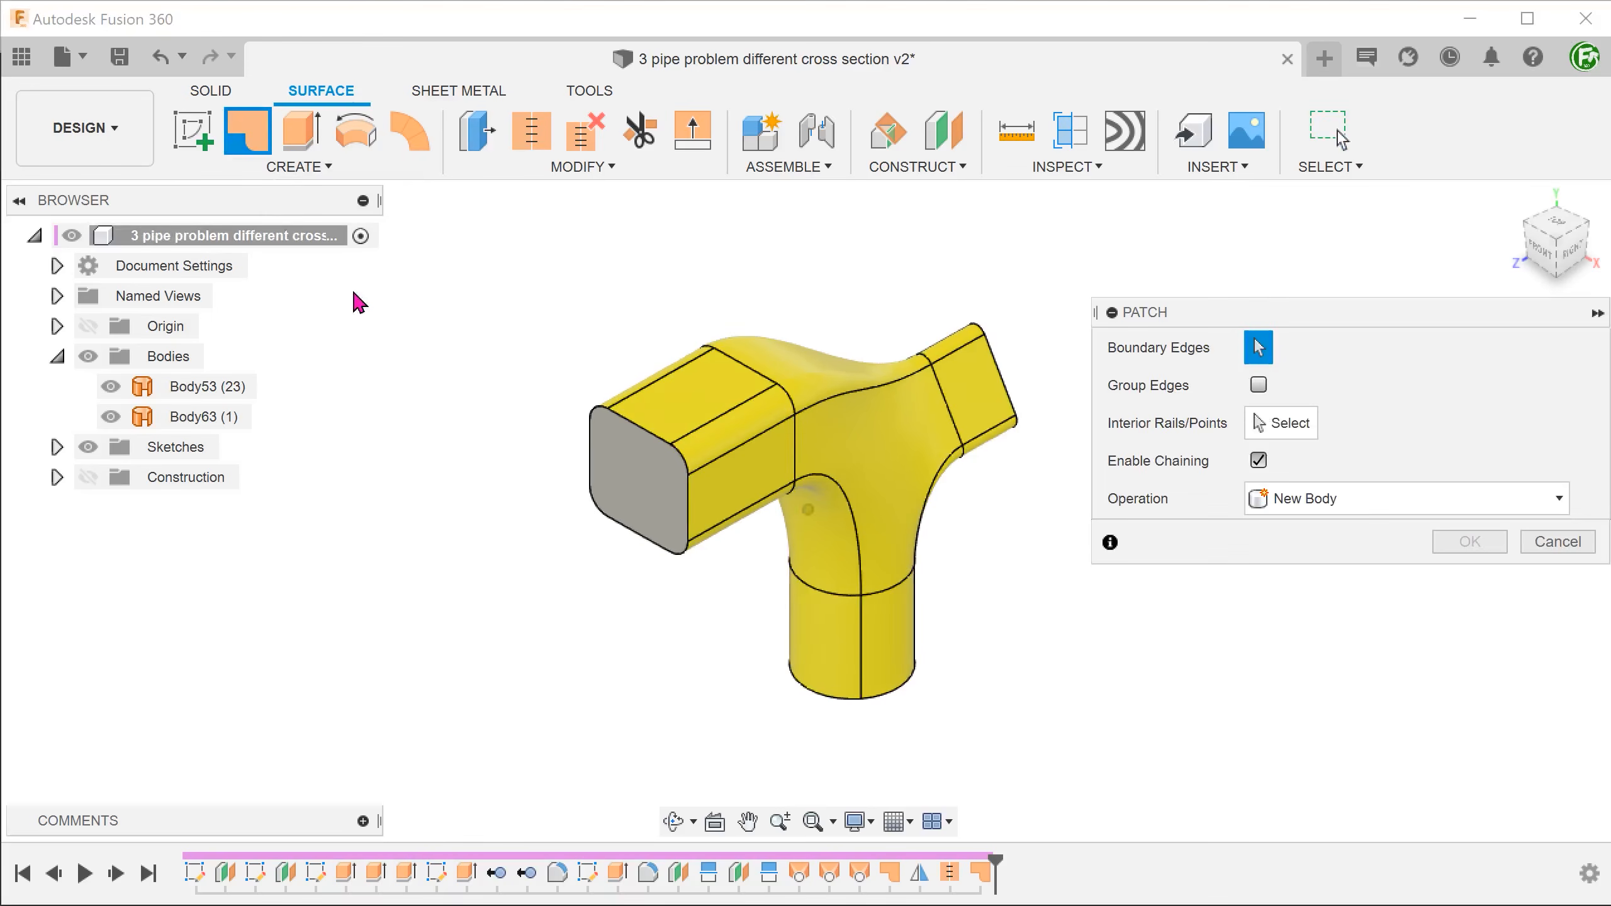
{"action": "left_click", "coordinate": [887, 489]}
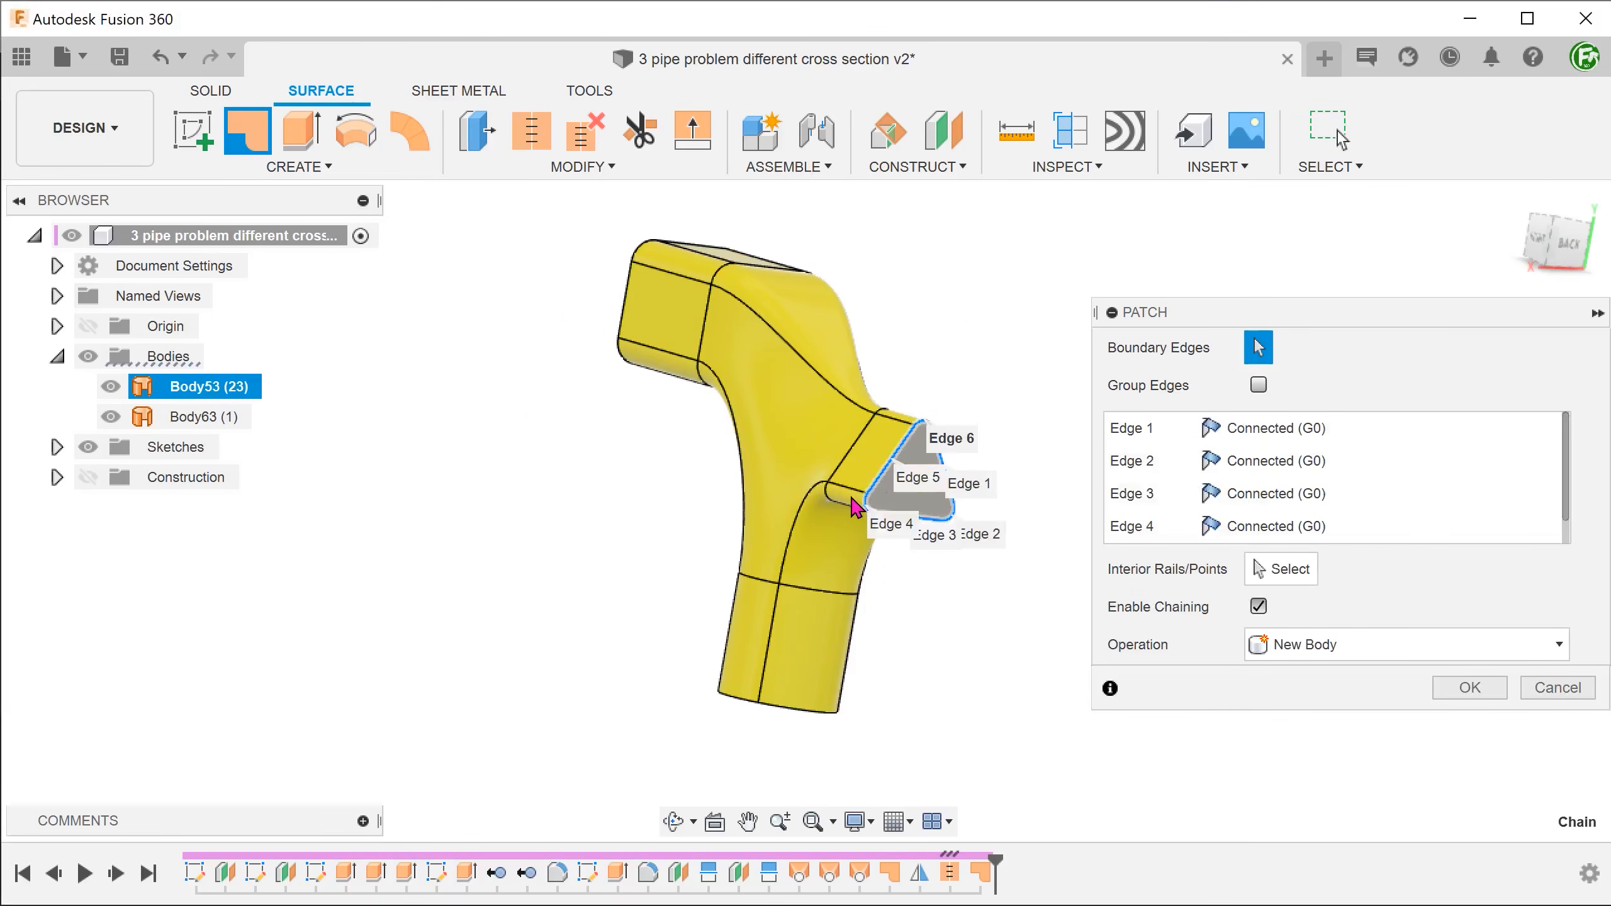
{"action": "left_click", "coordinate": [1463, 690]}
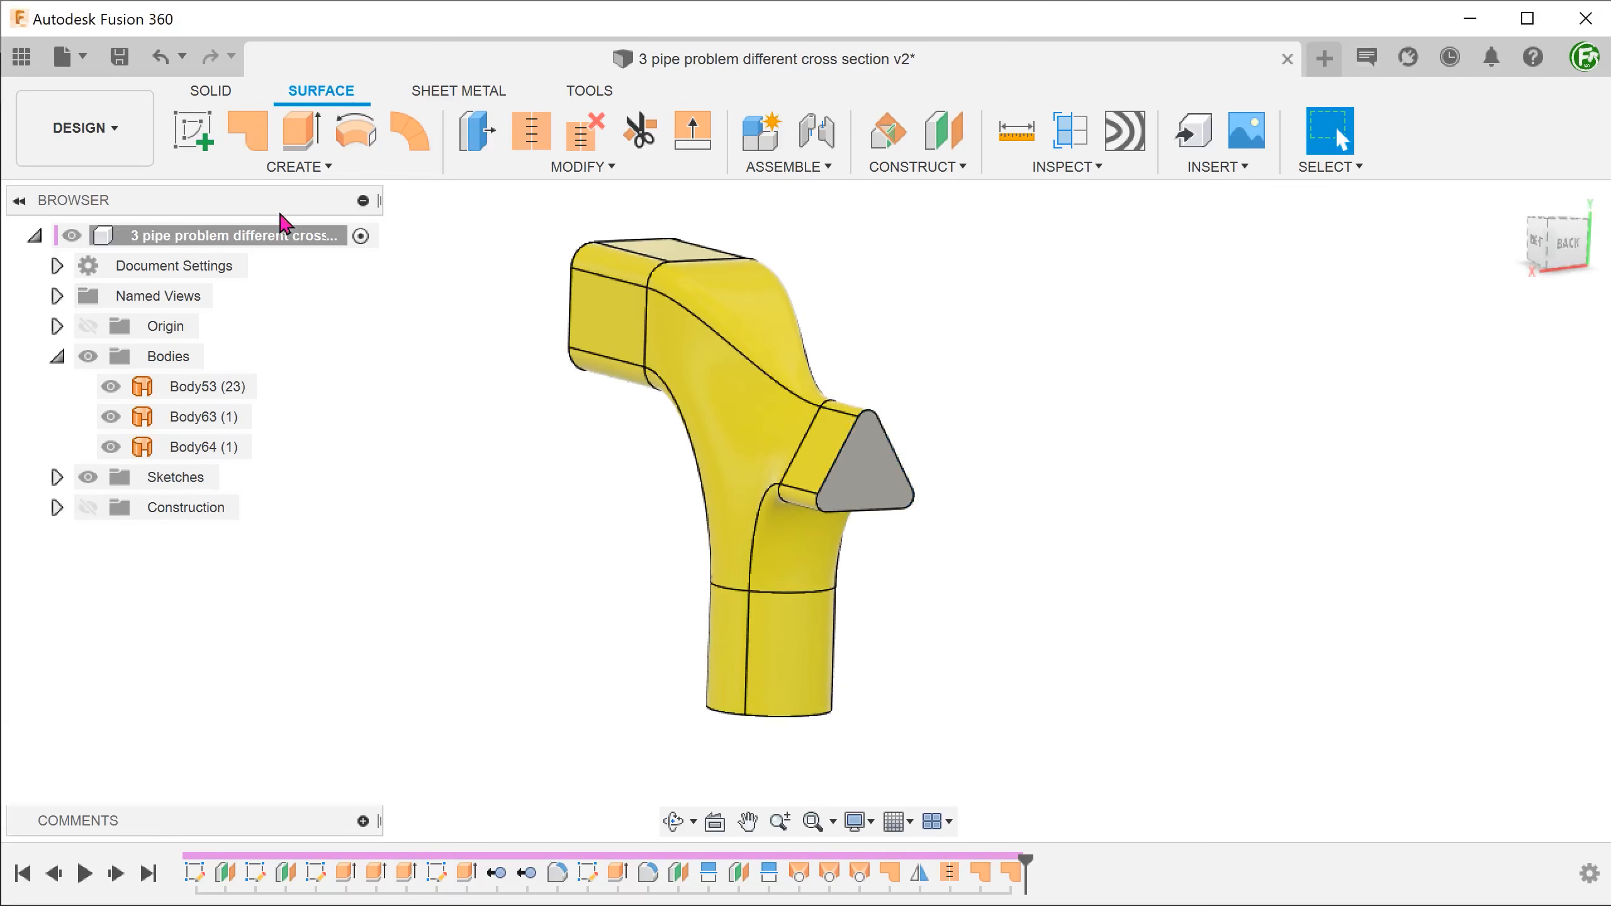
- Cap the round pipe's open end with a chained surface patch as a new body
{"action": "left_click", "coordinate": [260, 143]}
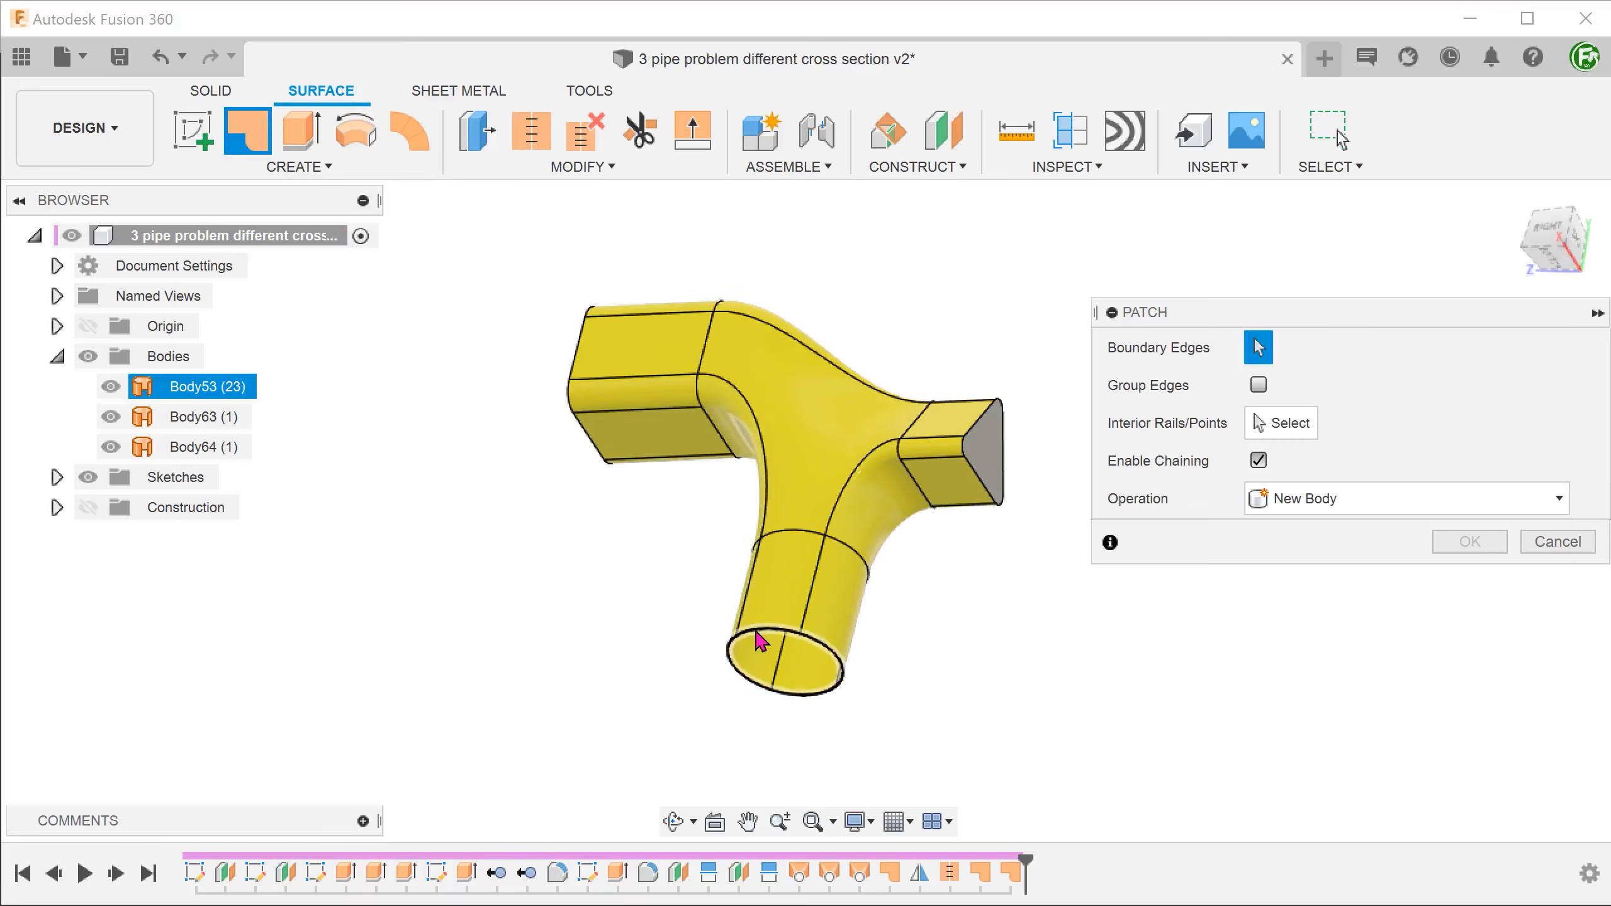
{"action": "left_click", "coordinate": [790, 637]}
{"action": "left_click", "coordinate": [1445, 704]}
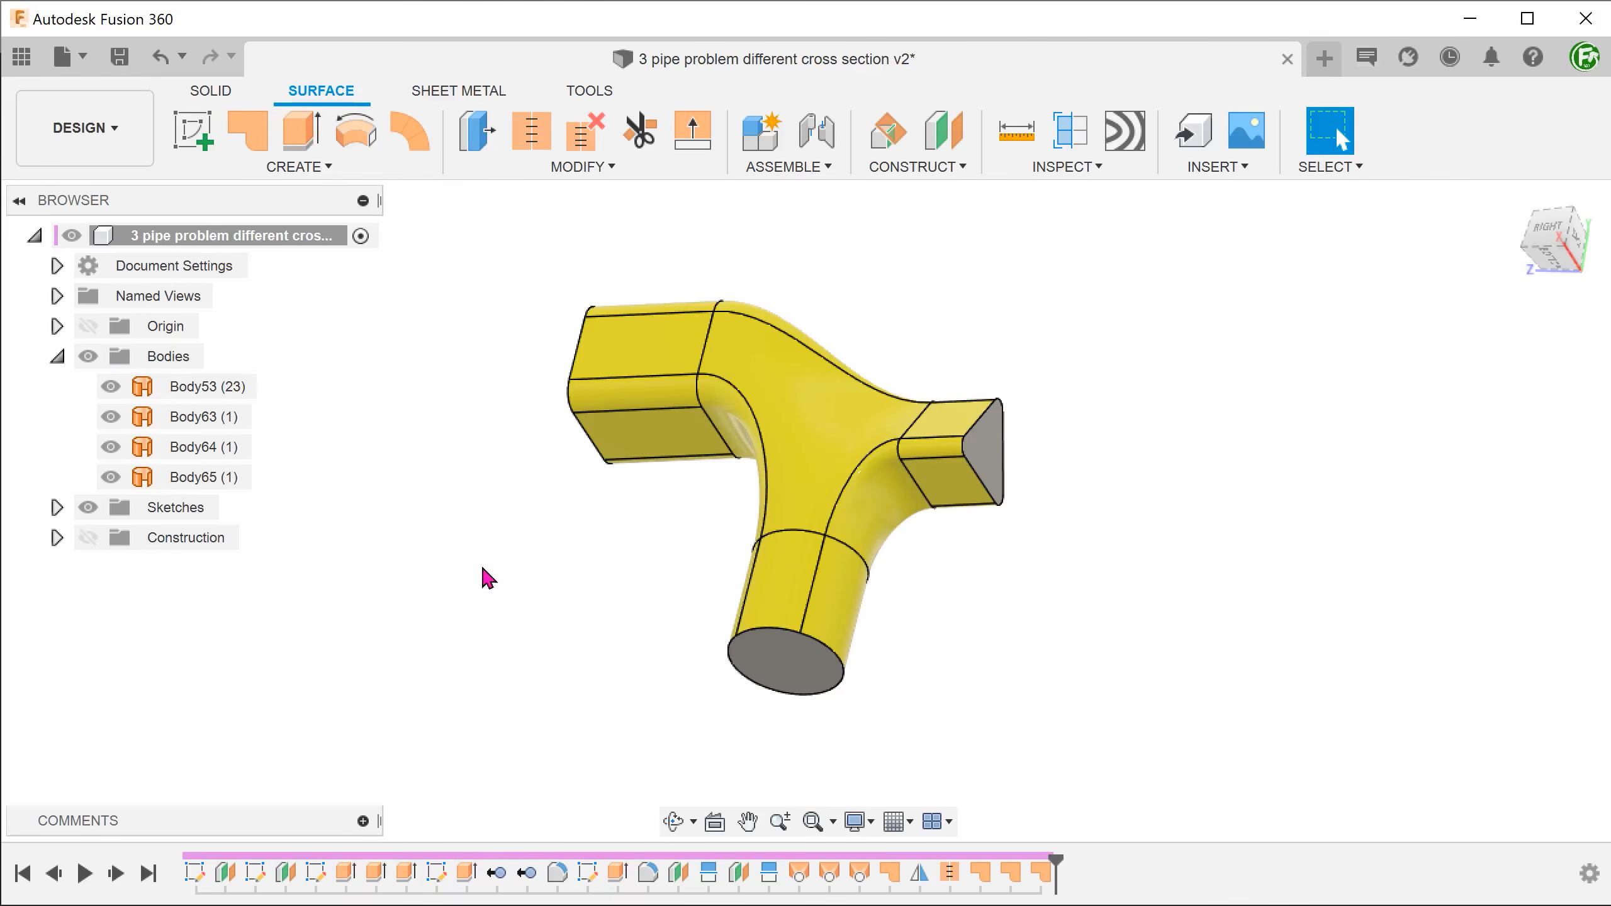
- Stitch the junction surface and its three end caps into a new body with a 0.10 mm tolerance
{"action": "key", "text": "F6"}
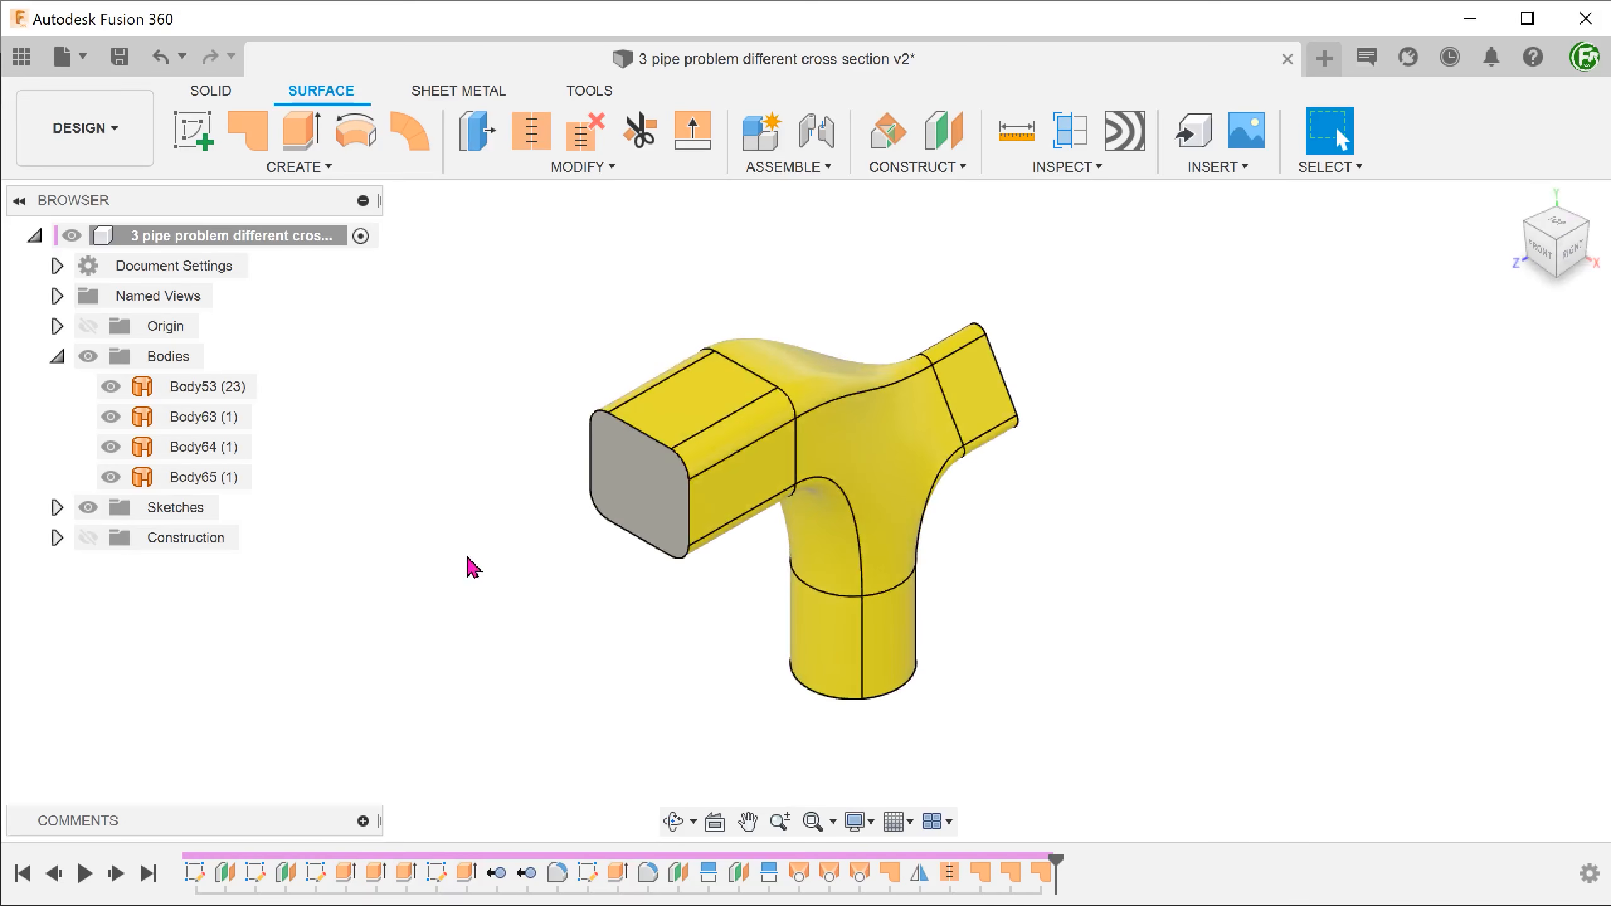
{"action": "left_click", "coordinate": [530, 129]}
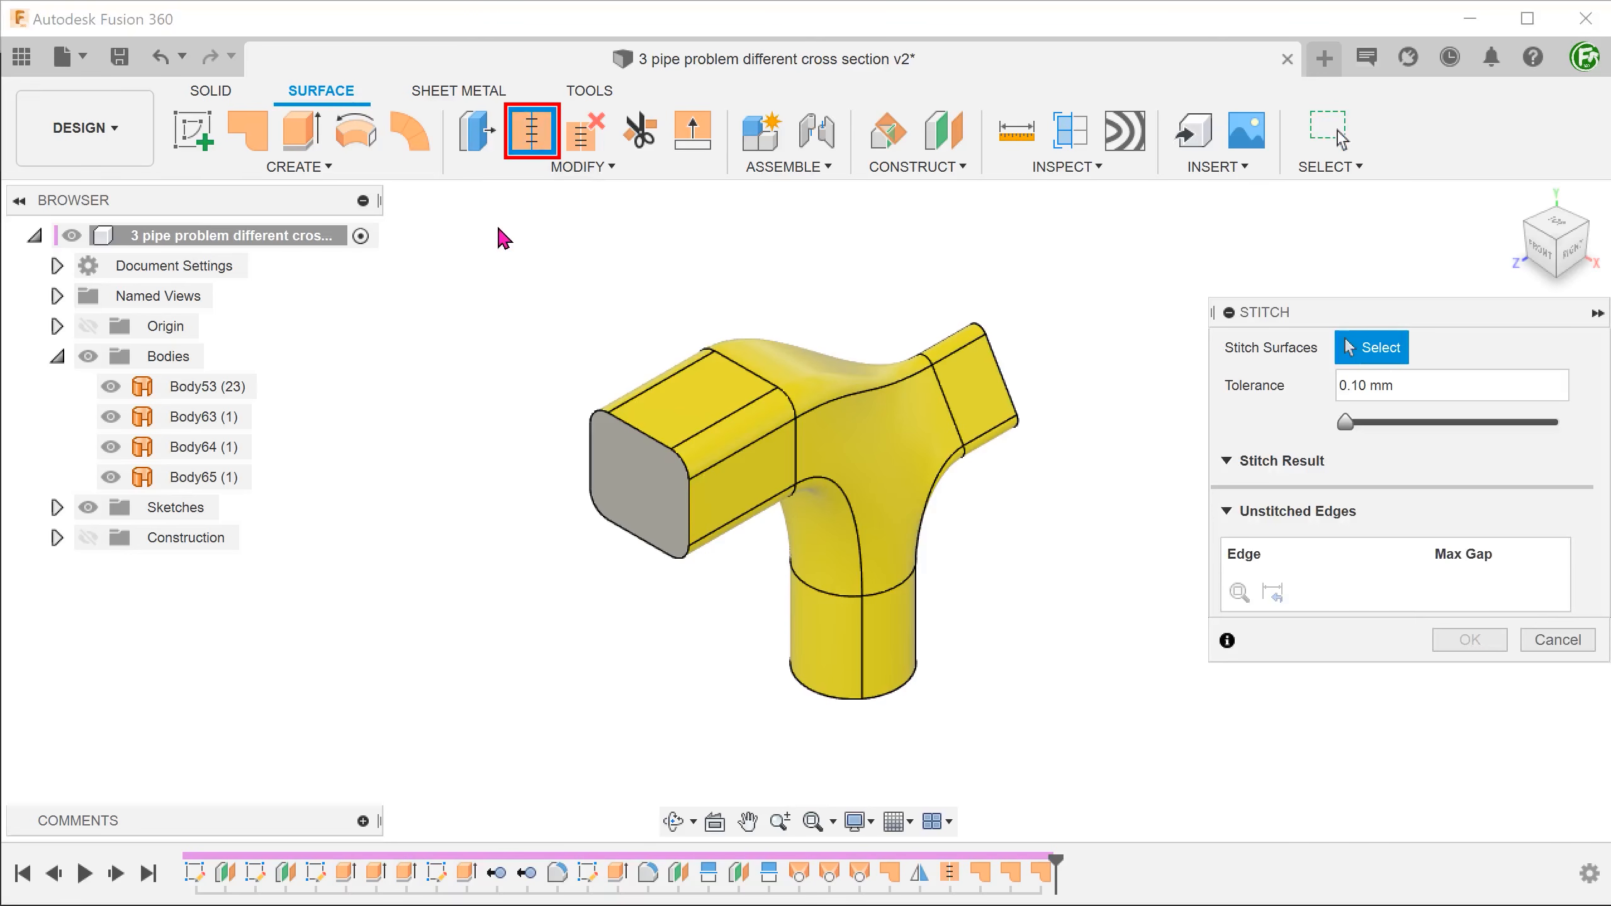
{"action": "left_click_drag", "start_coordinate": [501, 238], "coordinate": [1085, 758]}
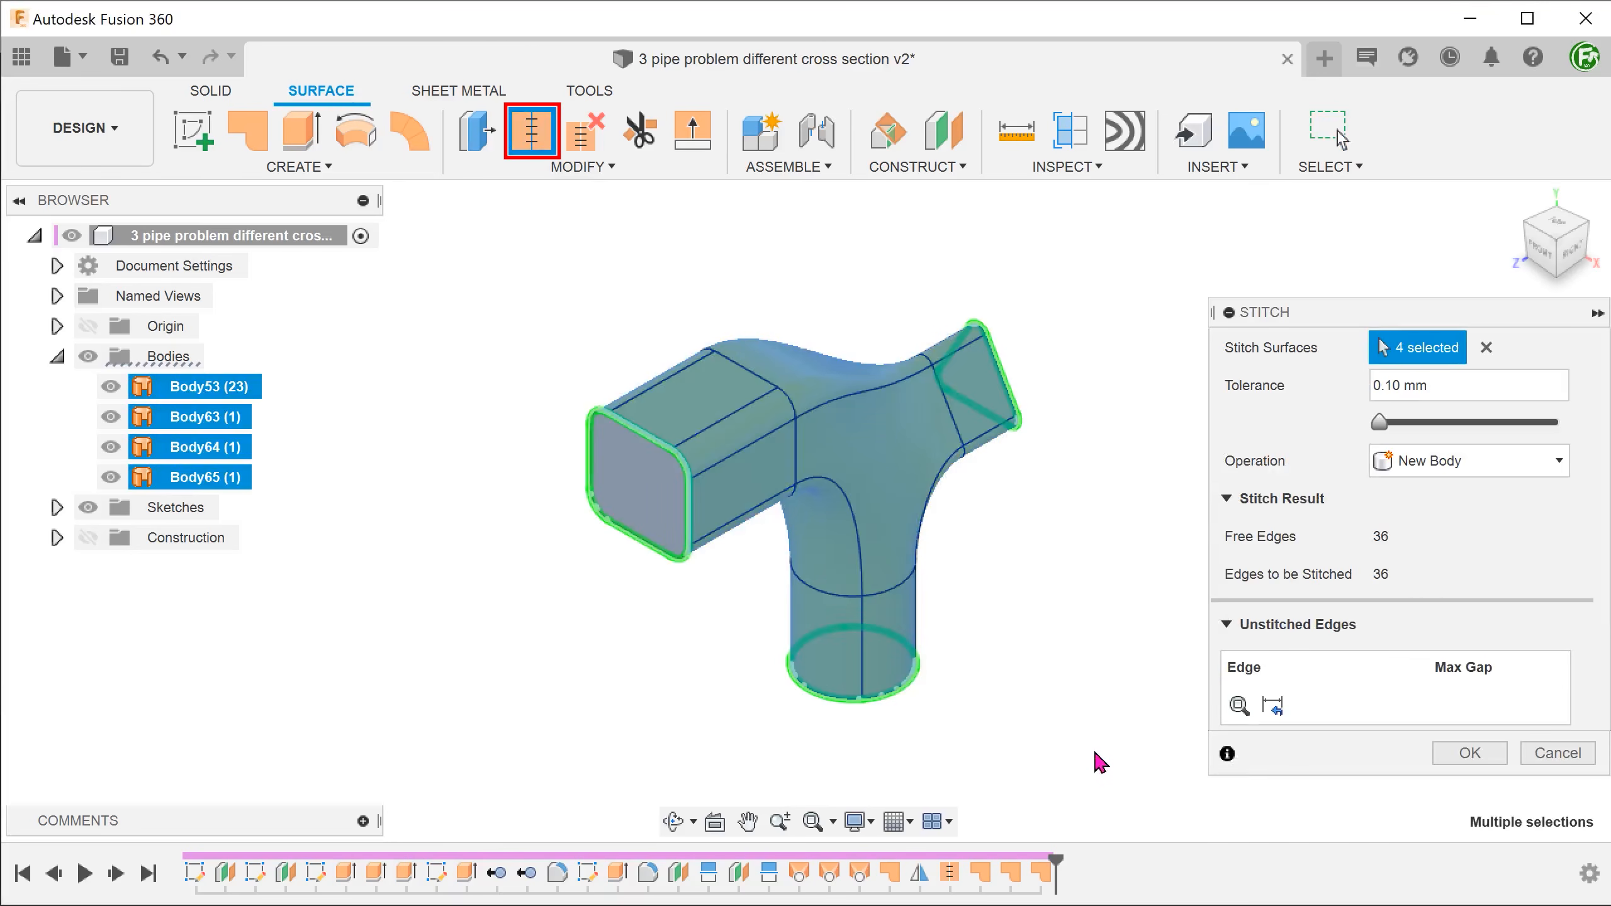
{"action": "left_click", "coordinate": [1468, 753]}
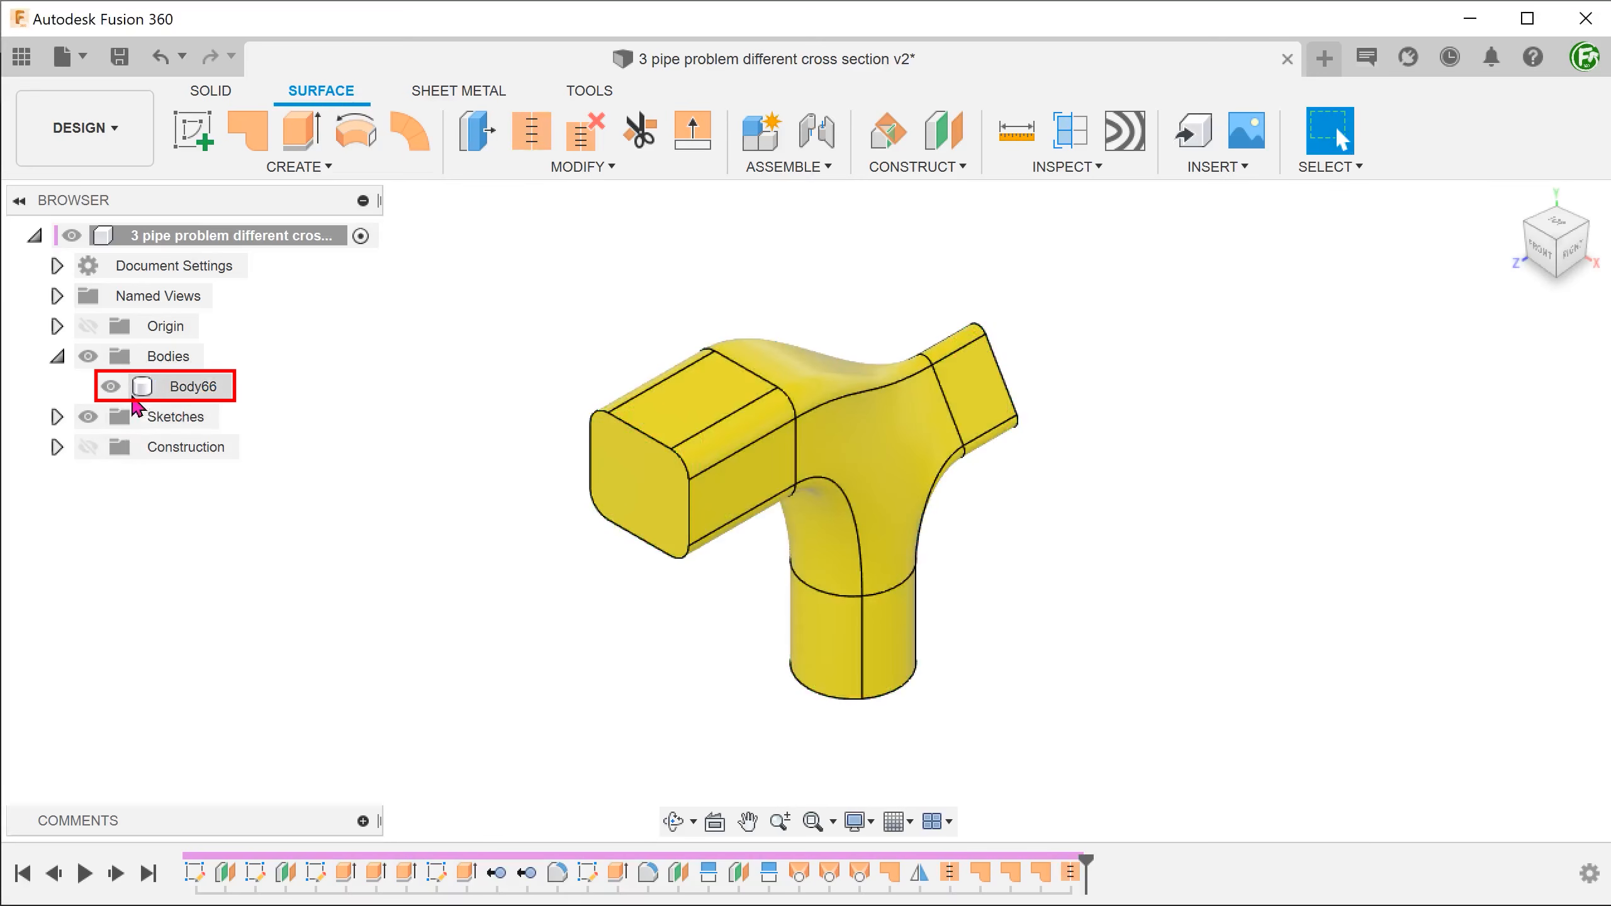
{"action": "left_click", "coordinate": [135, 397]}
{"action": "left_click", "coordinate": [400, 531]}
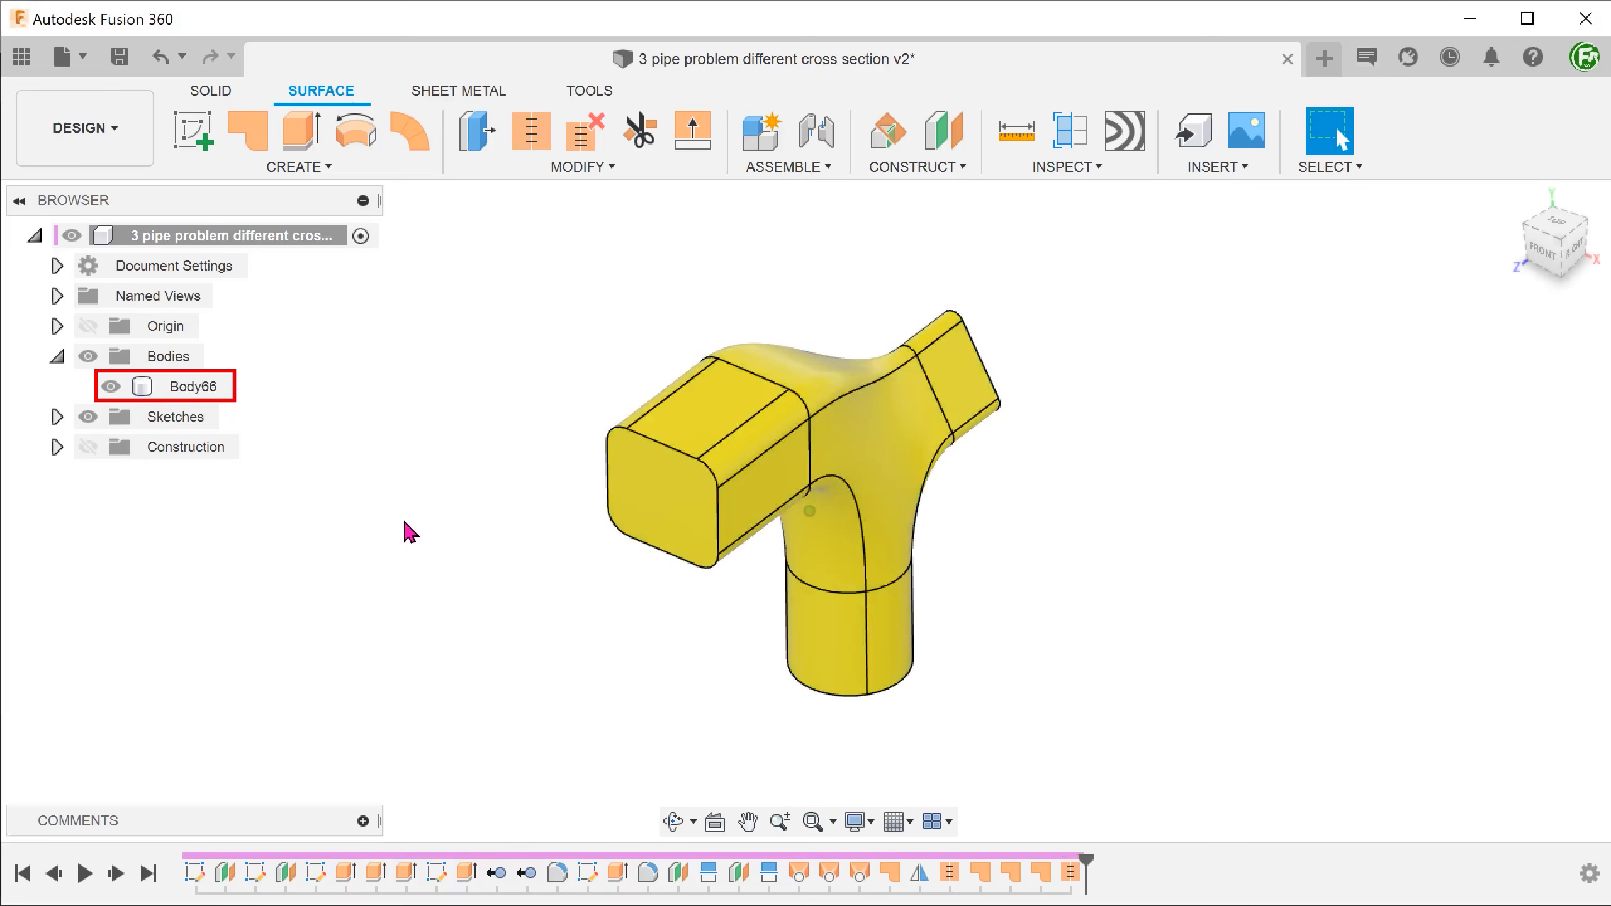
- Examine the capped junction's interior with a section analysis, moving the cutting plane inward from the square pipe's end face
{"action": "left_click", "coordinate": [1055, 169]}
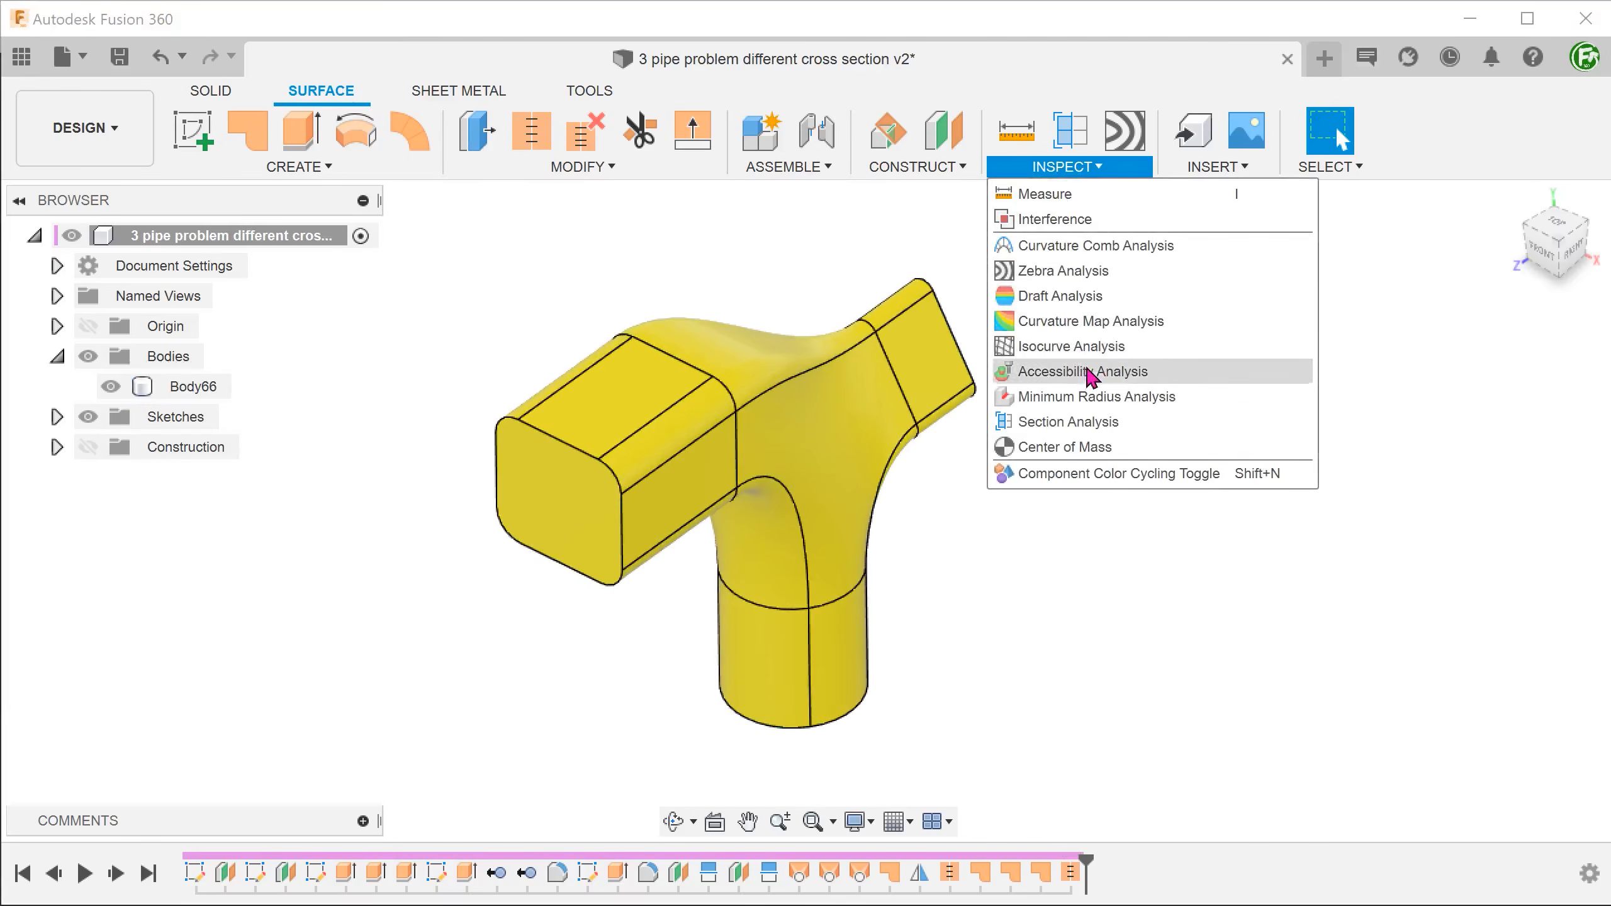
{"action": "left_click", "coordinate": [1139, 423]}
{"action": "left_click", "coordinate": [532, 515]}
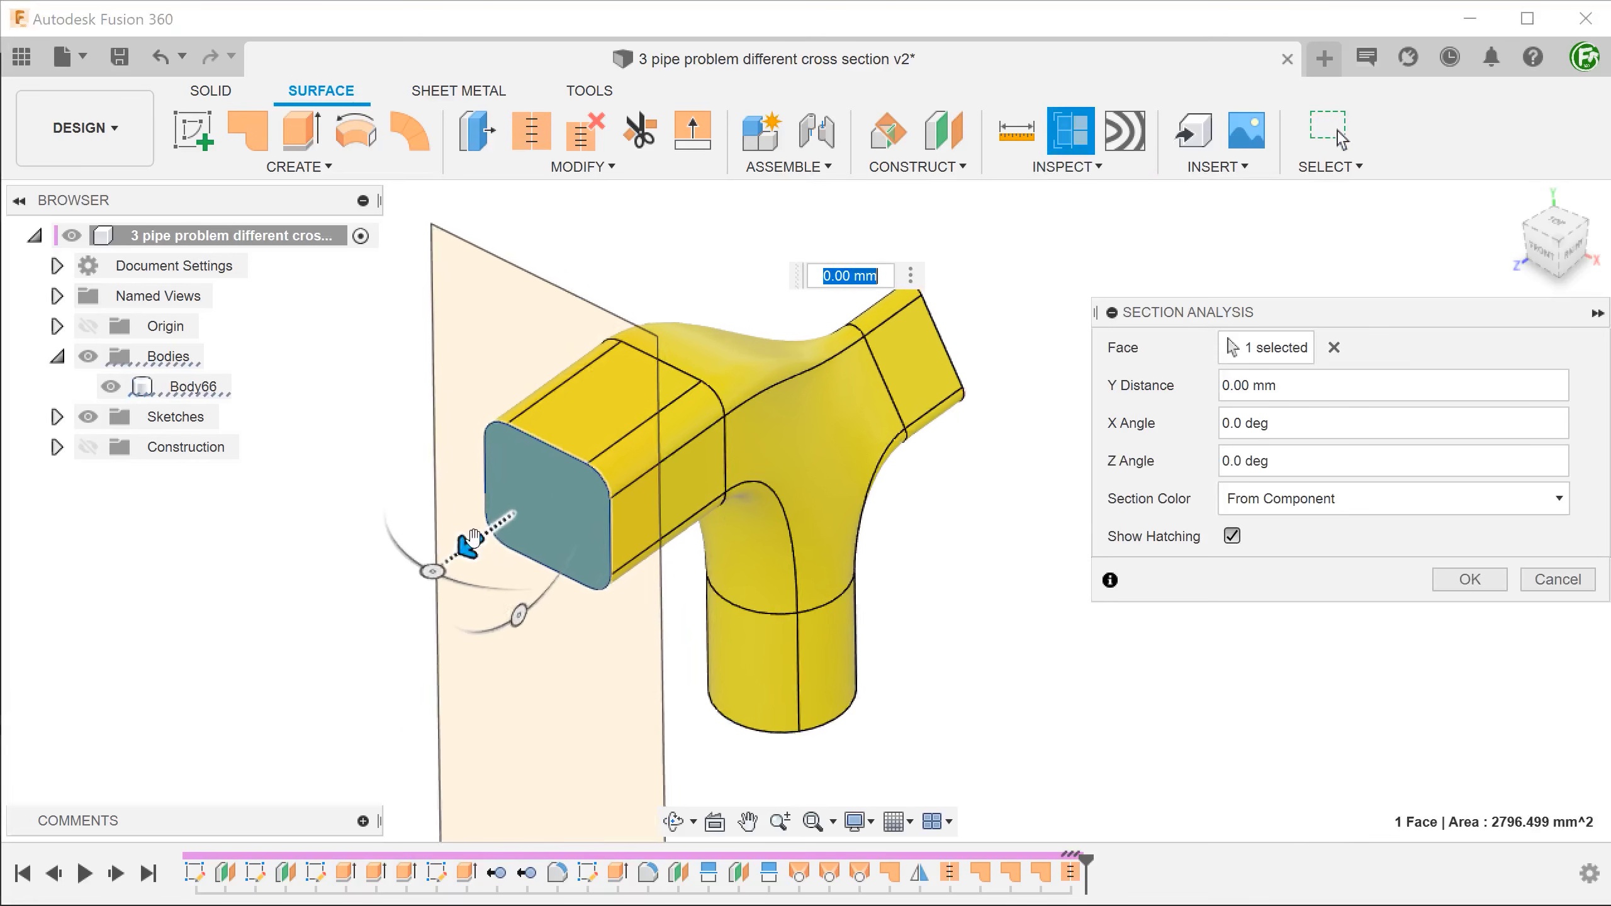
{"action": "mouse_move", "coordinate": [393, 558]}
{"action": "left_mouse_down"}
{"action": "mouse_move", "coordinate": [472, 527]}
{"action": "mouse_move", "coordinate": [545, 458]}
{"action": "mouse_move", "coordinate": [697, 368]}
{"action": "mouse_move", "coordinate": [751, 370]}
{"action": "left_mouse_up"}
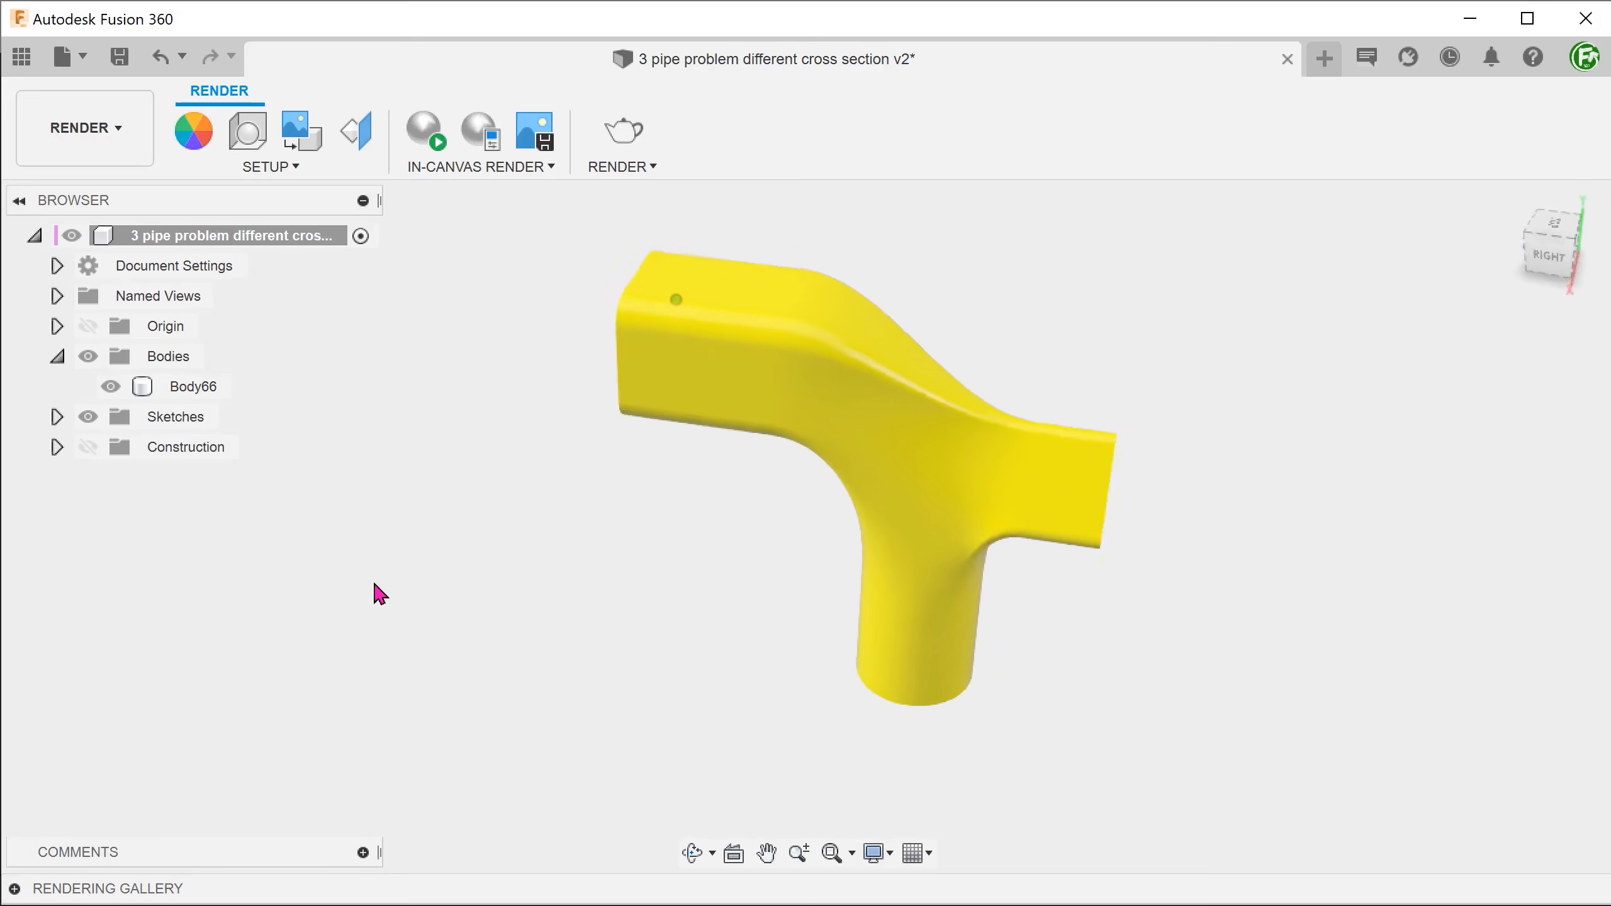